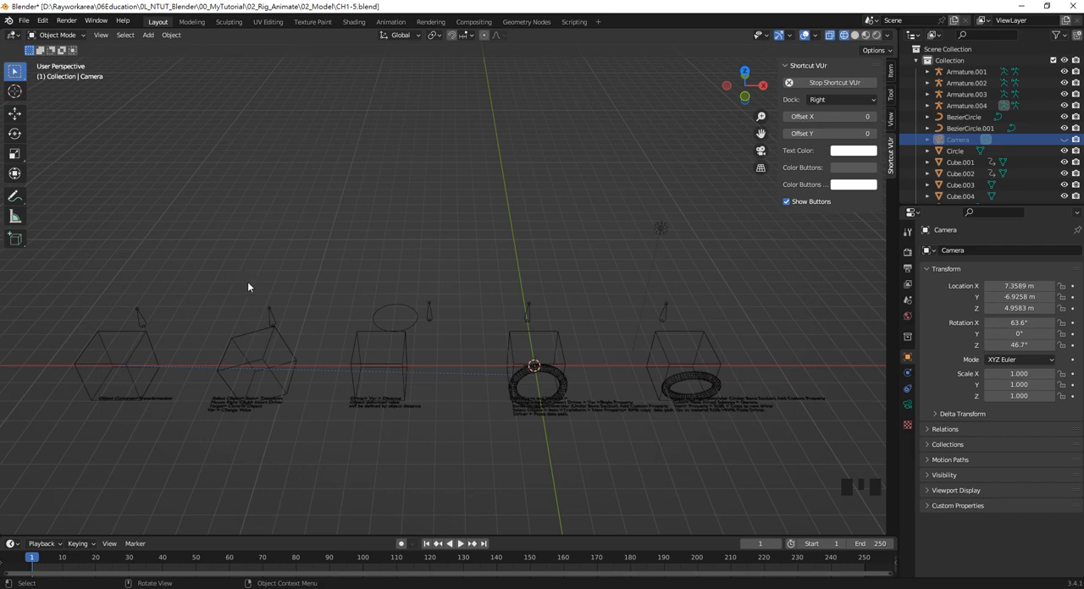
Hide all the existing cubes, armatures and other objects to leave an empty scene
{"action": "middle_click_drag", "start_coordinate": [201, 288], "coordinate": [508, 285], "text": "shift"}
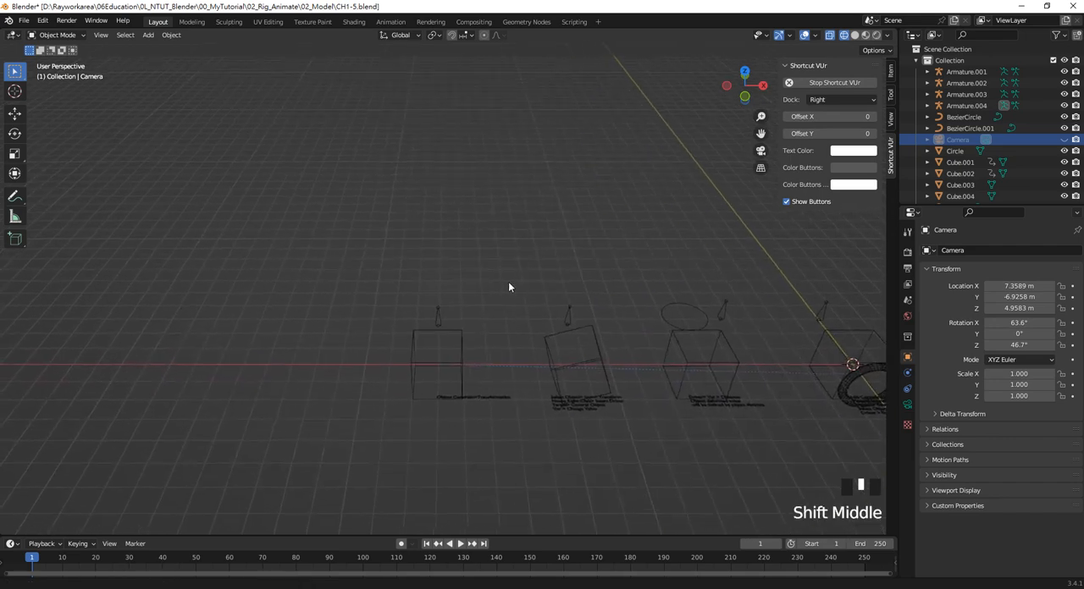
{"action": "scroll", "coordinate": [440, 341], "scroll_direction": "up", "scroll_amount": 2}
{"action": "scroll", "coordinate": [567, 311], "scroll_direction": "down", "scroll_amount": 2}
{"action": "middle_click_drag", "start_coordinate": [566, 311], "coordinate": [517, 302], "text": "shift"}
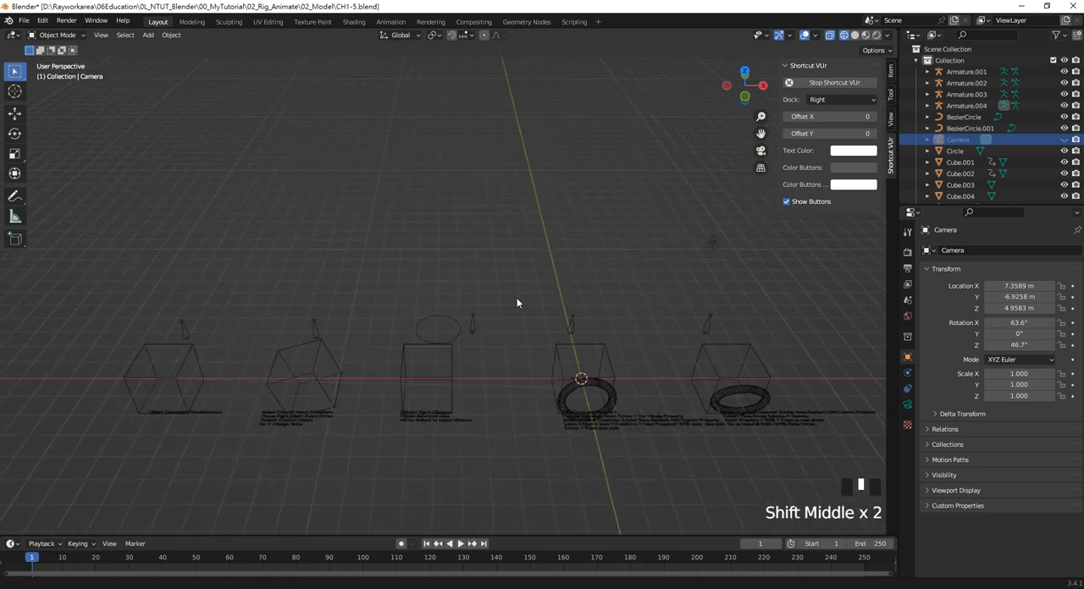
{"action": "scroll", "coordinate": [511, 345], "scroll_direction": "down", "scroll_amount": 2}
{"action": "left_click_drag", "start_coordinate": [752, 422], "coordinate": [218, 319]}
{"action": "key", "text": "h"}
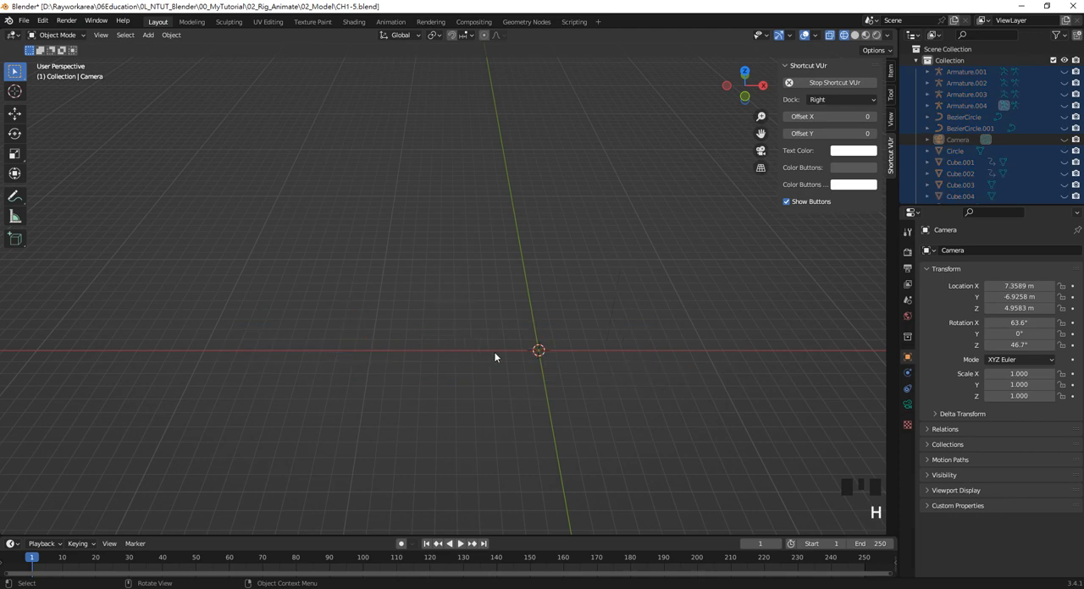
Add a mesh cube at the world origin
{"action": "scroll", "coordinate": [574, 352], "scroll_direction": "up", "scroll_amount": 2}
{"action": "middle_click_drag", "start_coordinate": [574, 352], "coordinate": [469, 338], "text": "shift"}
{"action": "scroll", "coordinate": [454, 364], "scroll_direction": "up", "scroll_amount": 3}
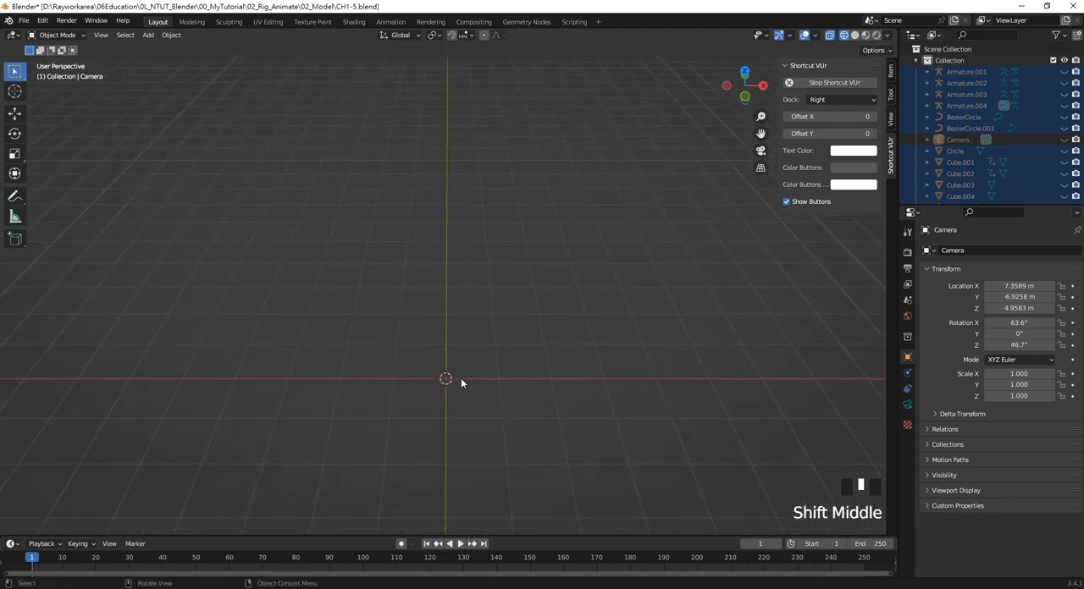
{"action": "key", "text": "shift+a"}
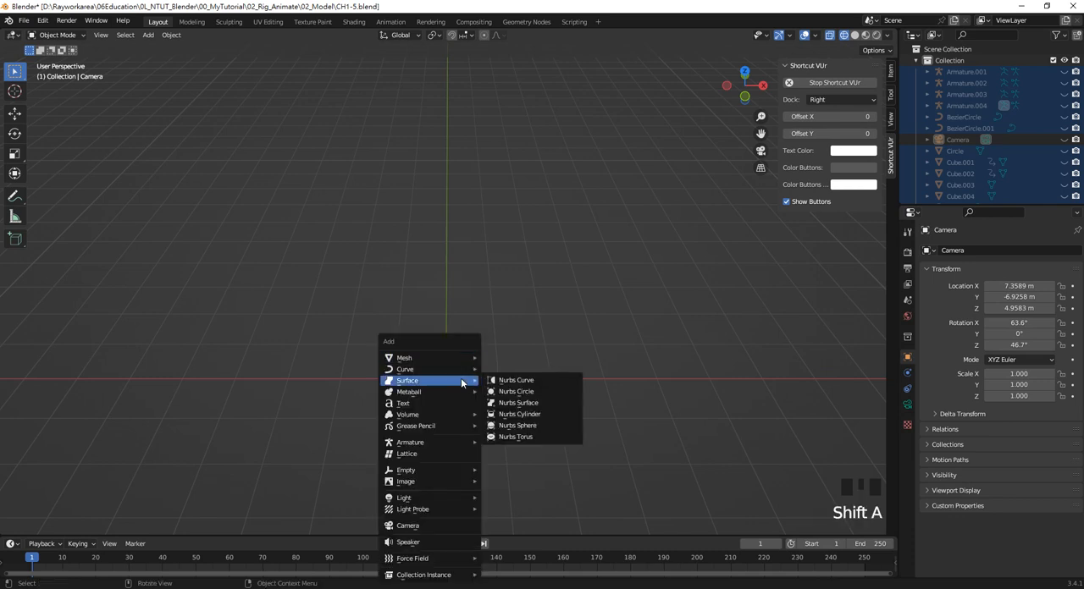
{"action": "mouse_move", "coordinate": [457, 358]}
{"action": "left_click", "coordinate": [554, 370]}
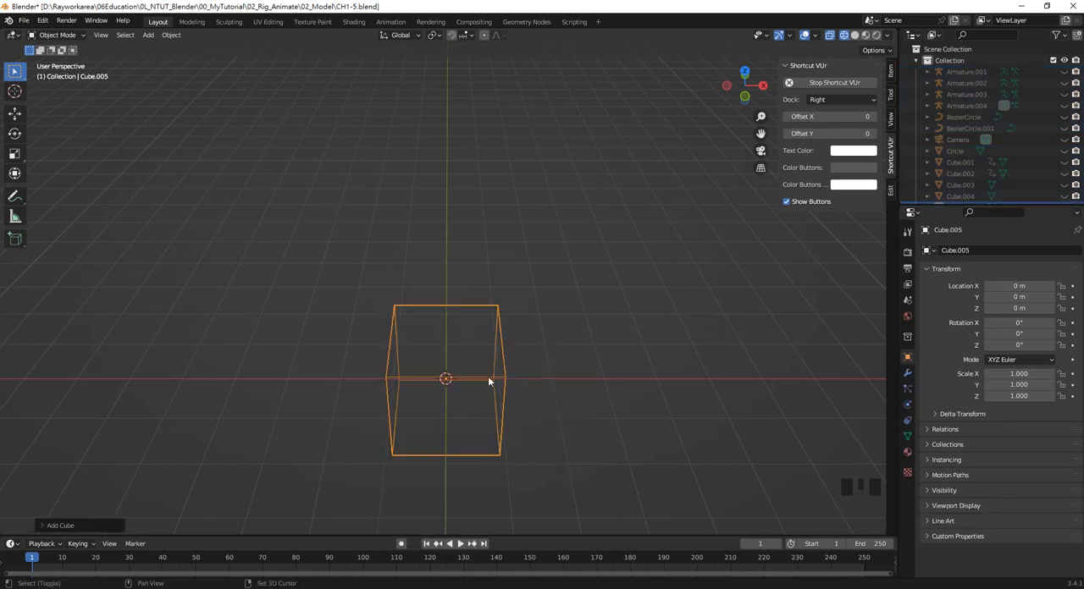
Add a single-bone armature and move it about 3 m along the X axis, beside the cube
{"action": "key", "text": "shift+a"}
{"action": "mouse_move", "coordinate": [466, 442]}
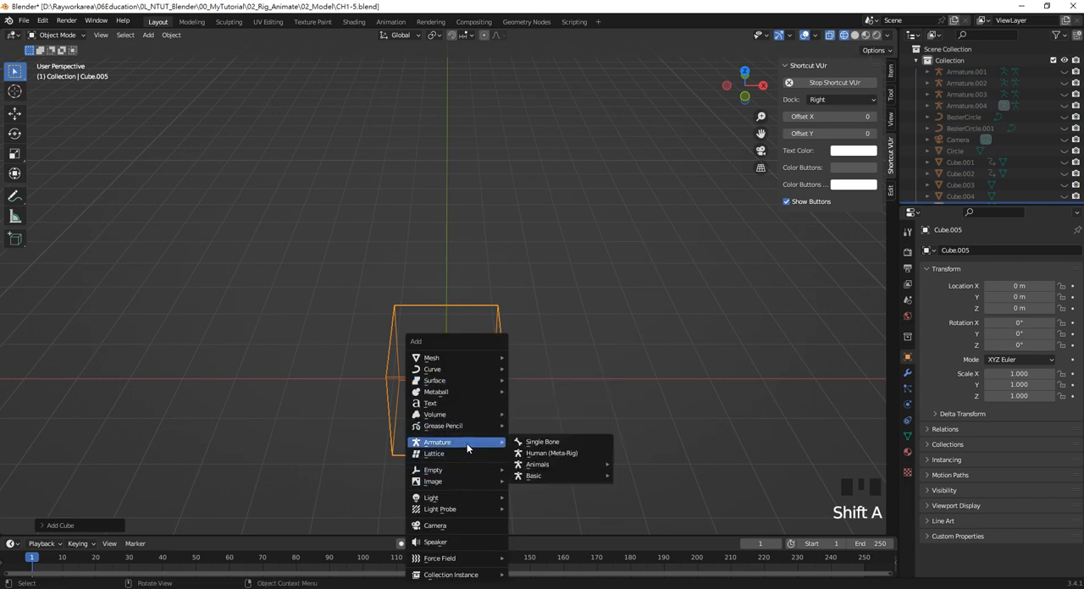
{"action": "left_click", "coordinate": [546, 444]}
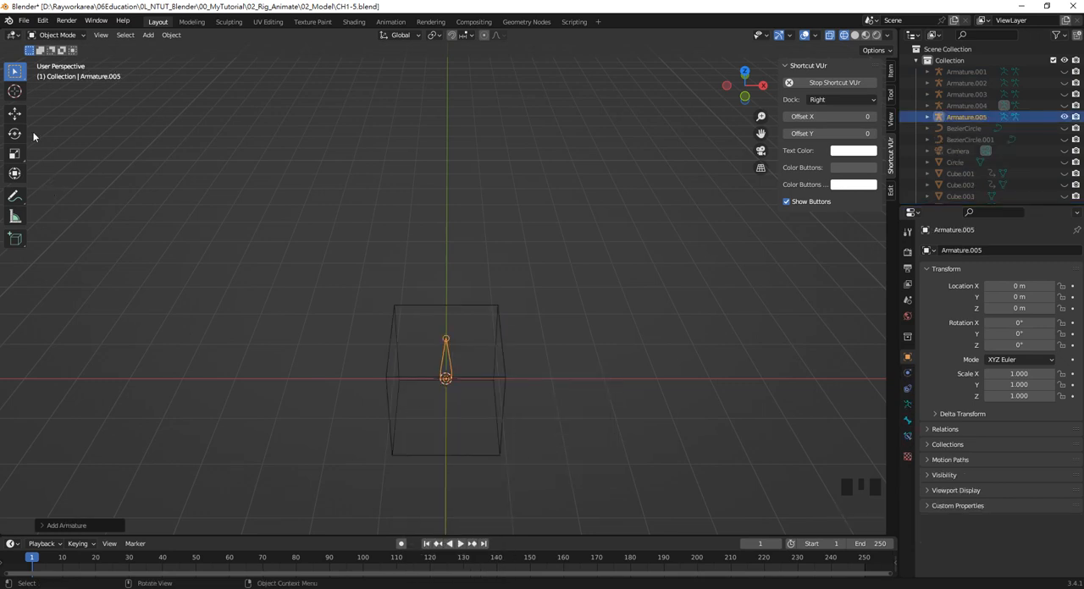
{"action": "left_click", "coordinate": [14, 112]}
{"action": "left_click_drag", "start_coordinate": [481, 381], "coordinate": [644, 379]}
{"action": "left_click", "coordinate": [568, 377]}
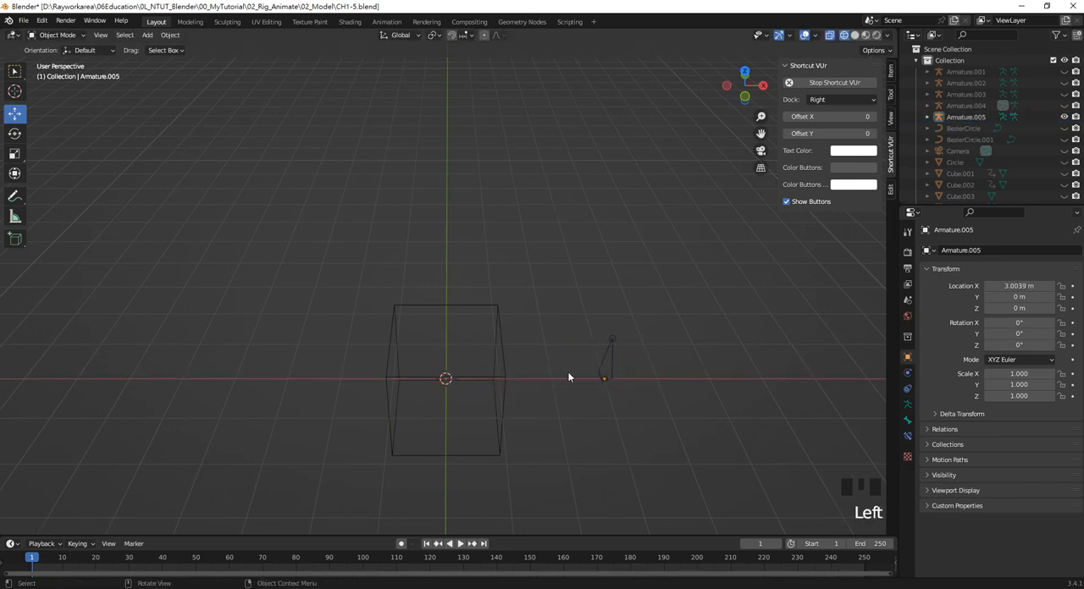
Put the new armature in Pose Mode and examine the constraints available for its bone
{"action": "middle_click_drag", "start_coordinate": [631, 387], "coordinate": [514, 375], "text": "shift"}
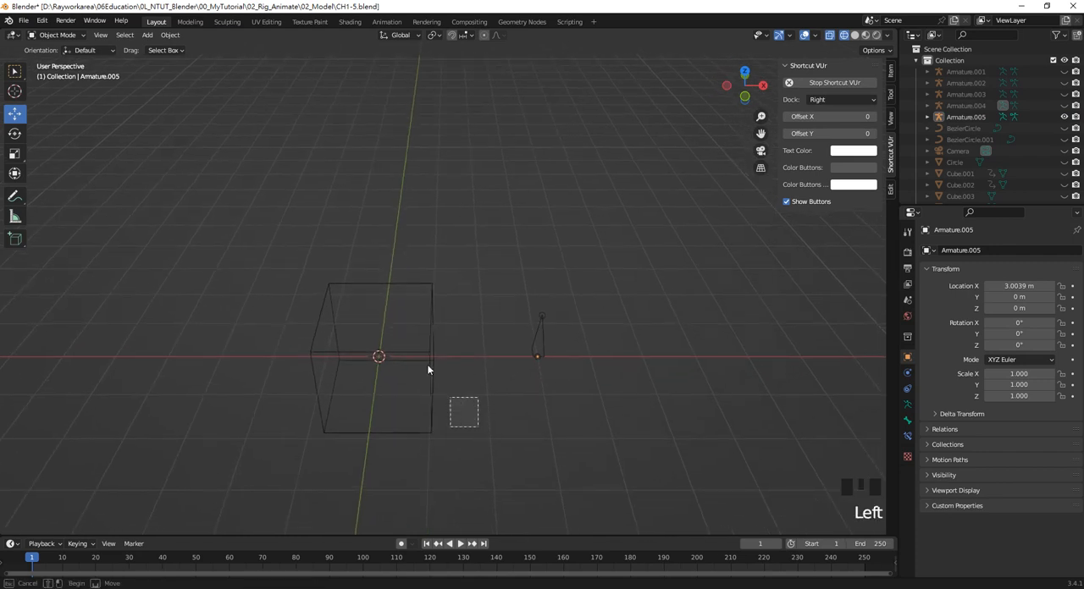
{"action": "left_click_drag", "start_coordinate": [427, 369], "coordinate": [406, 332]}
{"action": "left_click_drag", "start_coordinate": [573, 403], "coordinate": [534, 338]}
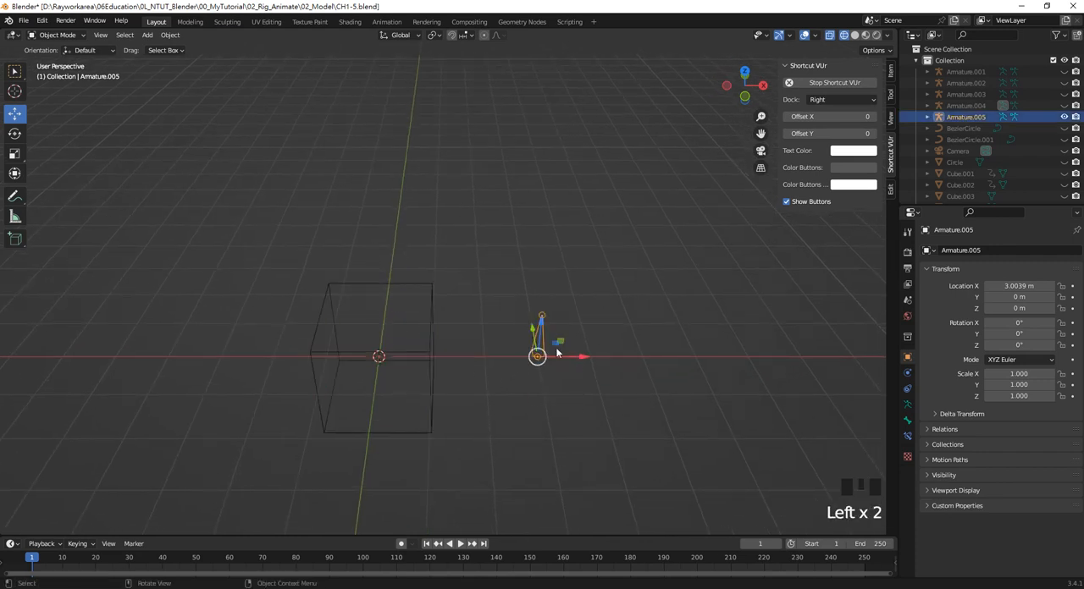
{"action": "left_click", "coordinate": [543, 415]}
{"action": "left_click_drag", "start_coordinate": [595, 404], "coordinate": [528, 326]}
{"action": "left_click", "coordinate": [57, 35]}
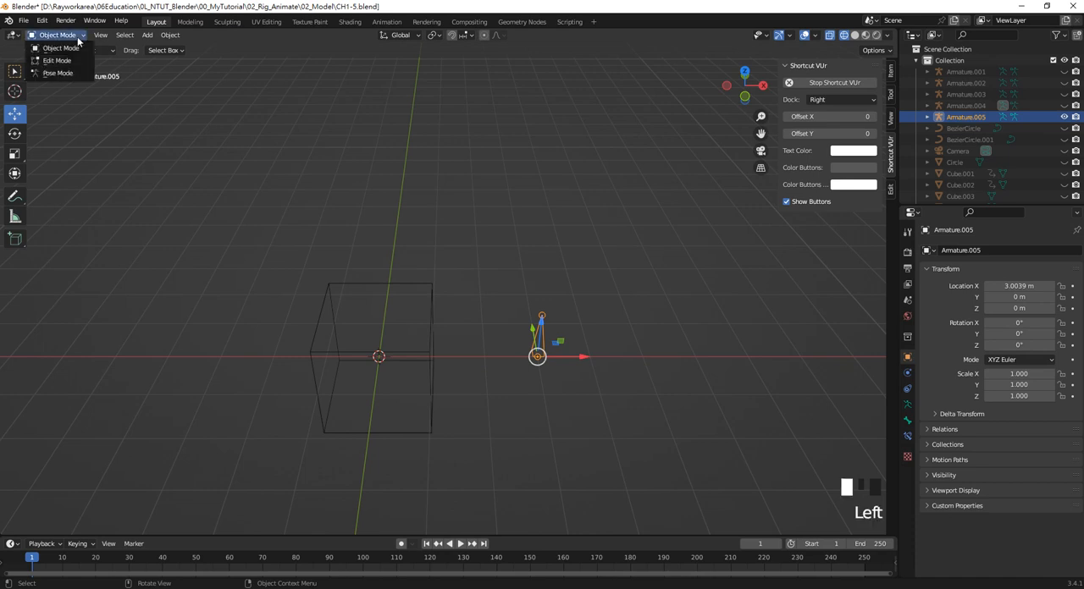
{"action": "left_click", "coordinate": [53, 71]}
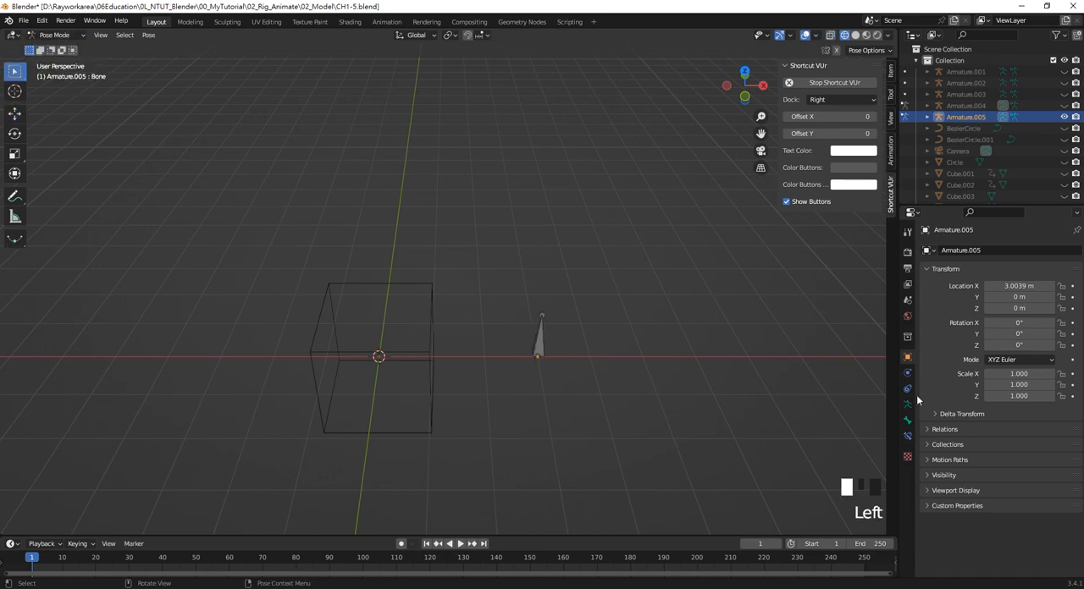
{"action": "left_click", "coordinate": [908, 438]}
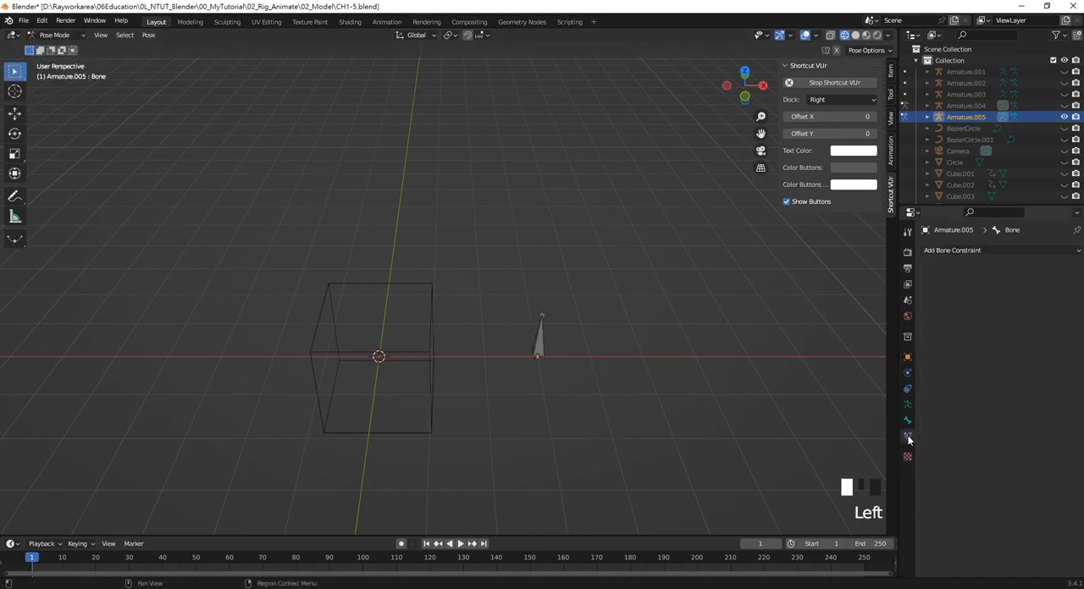
{"action": "left_click", "coordinate": [963, 251]}
Add a Transformation object constraint to the cube in Object Mode
{"action": "left_click", "coordinate": [363, 284]}
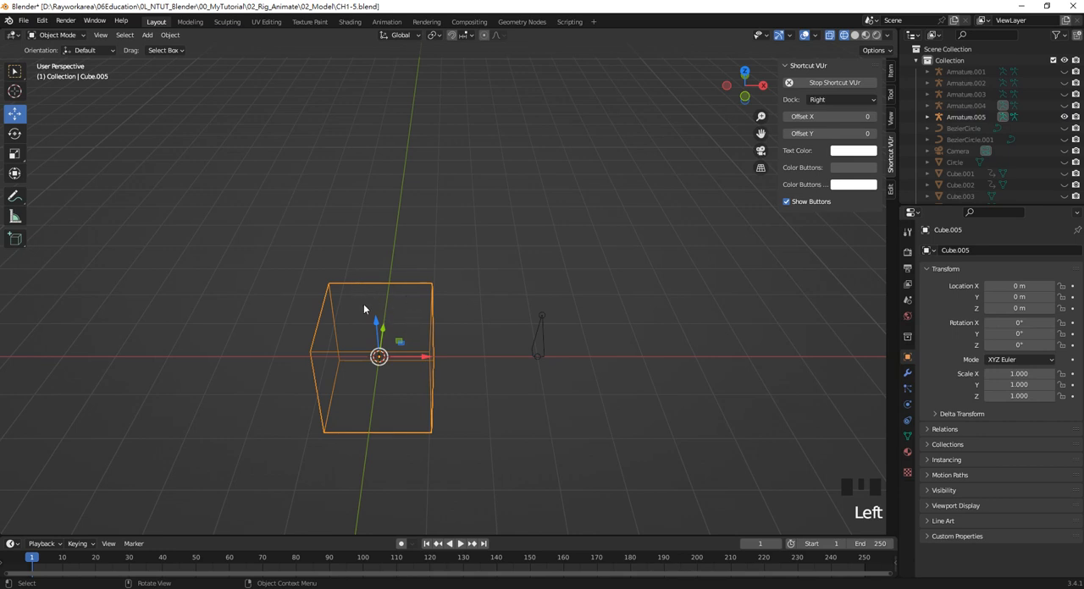
{"action": "left_click", "coordinate": [373, 303]}
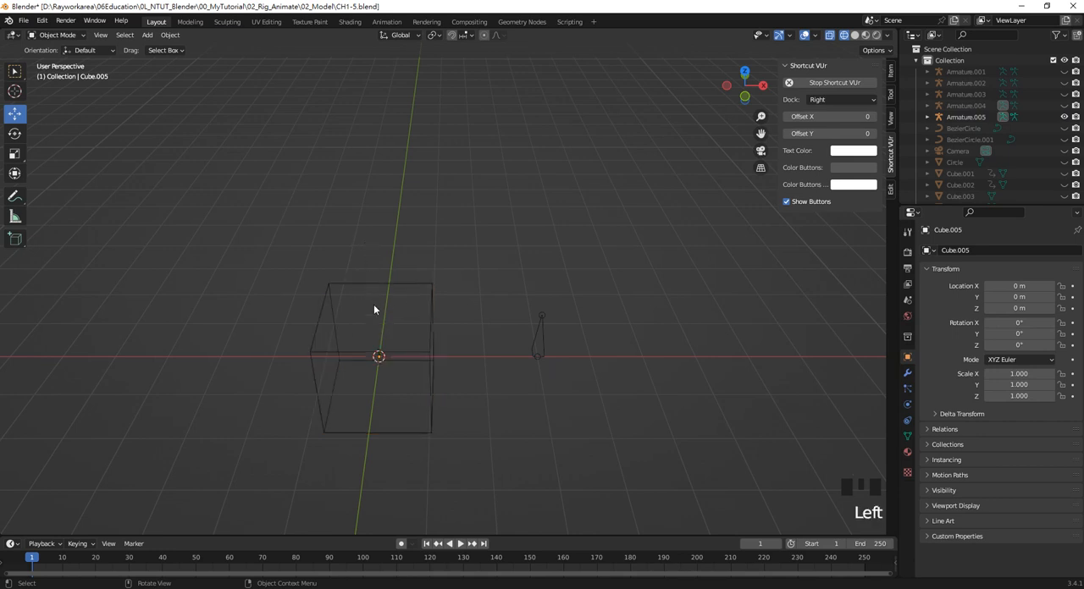
{"action": "left_click", "coordinate": [359, 284]}
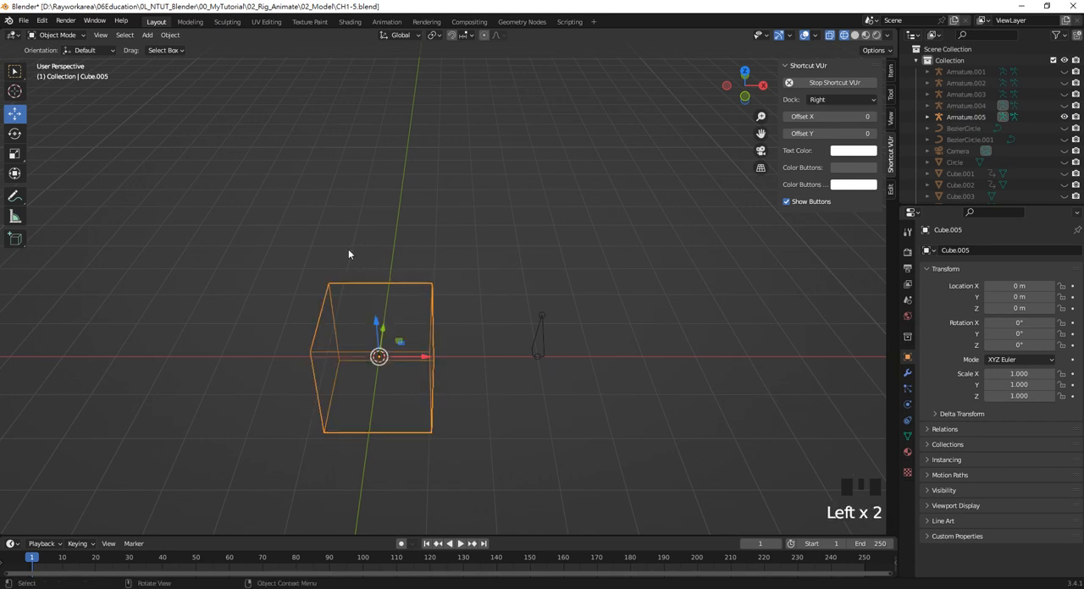
{"action": "left_click", "coordinate": [906, 423]}
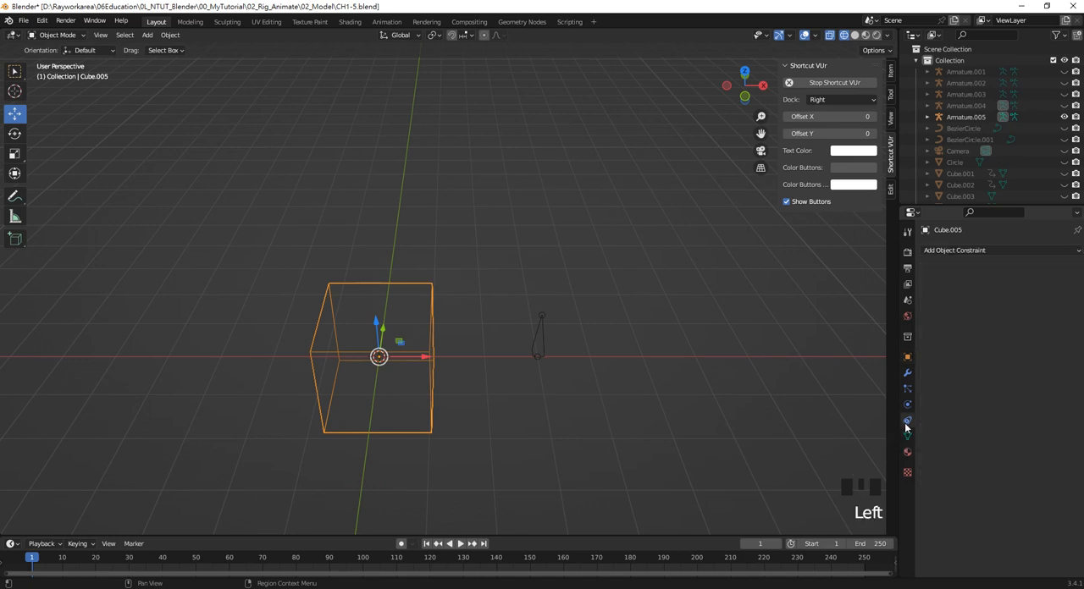
{"action": "left_click", "coordinate": [992, 252]}
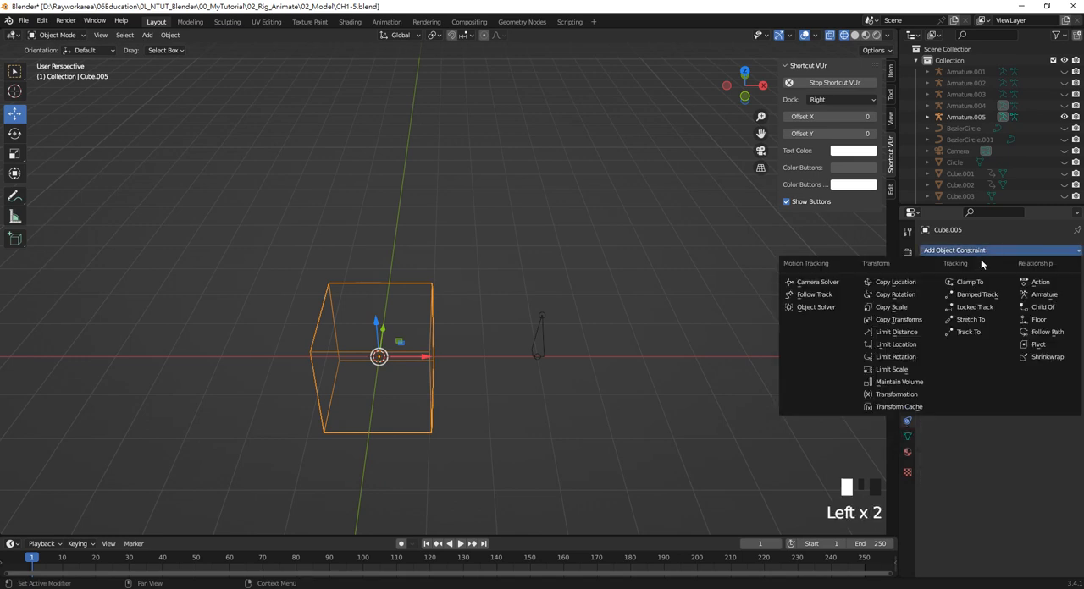
{"action": "left_click", "coordinate": [930, 395]}
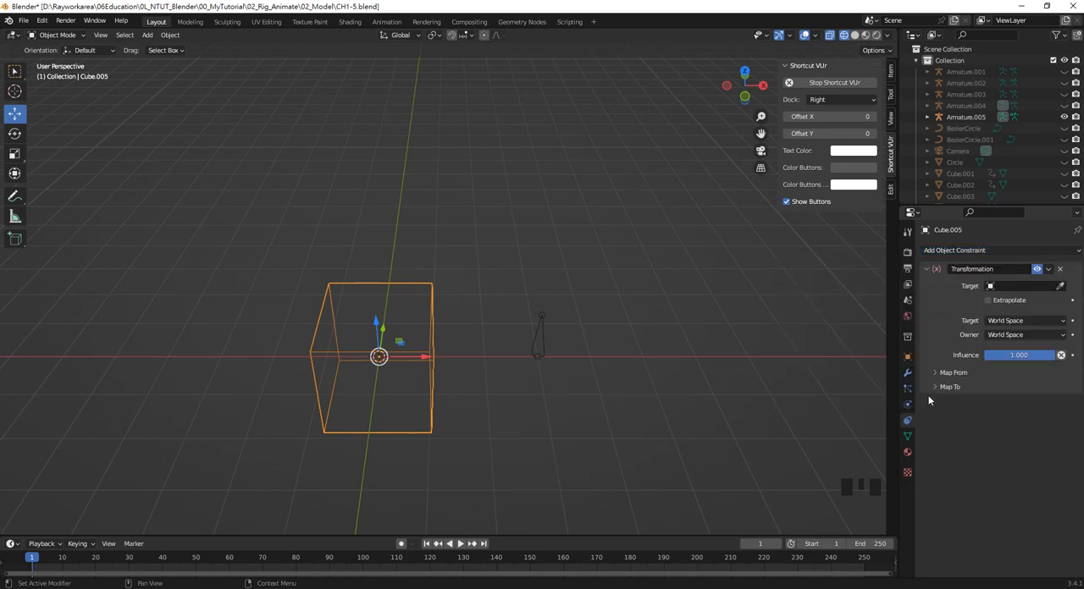
Set the constraint's target to Armature.005 and its bone to Bone
{"action": "left_click", "coordinate": [1060, 289]}
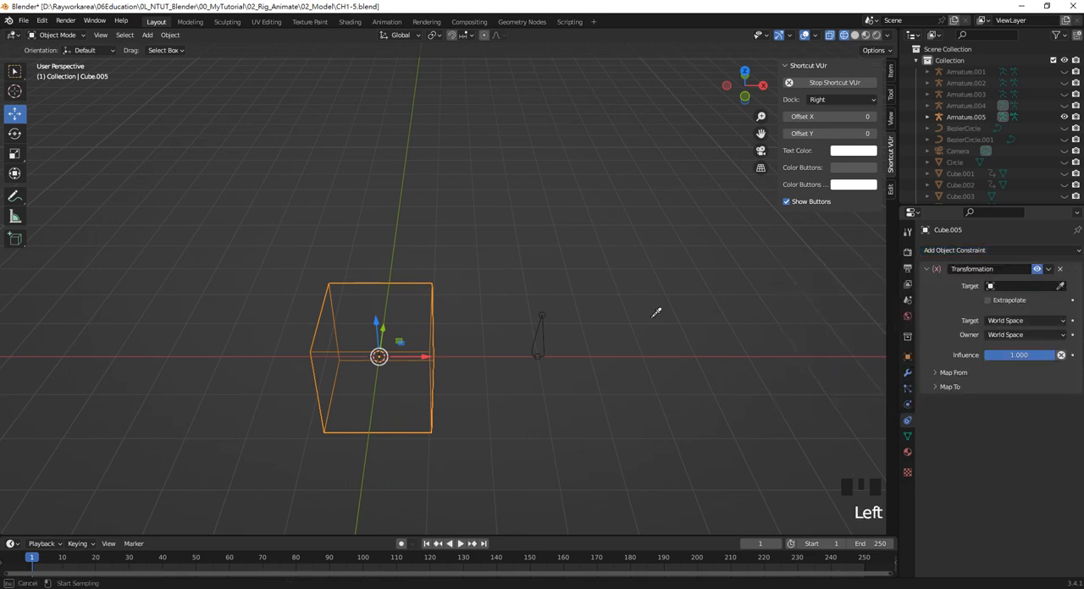
{"action": "left_click", "coordinate": [540, 335]}
{"action": "left_click", "coordinate": [1008, 301]}
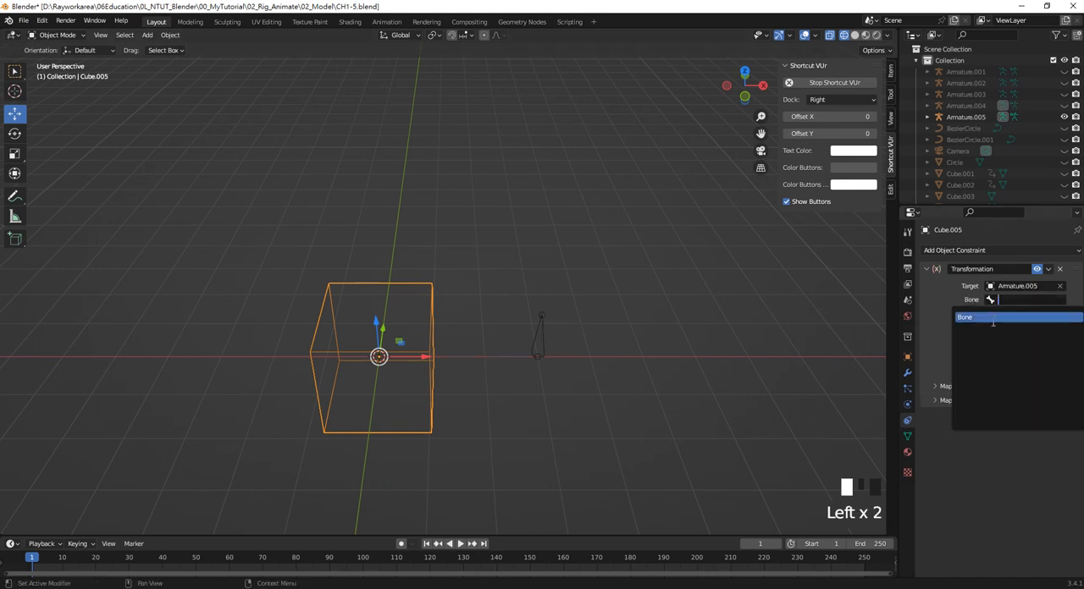
{"action": "left_click", "coordinate": [992, 318]}
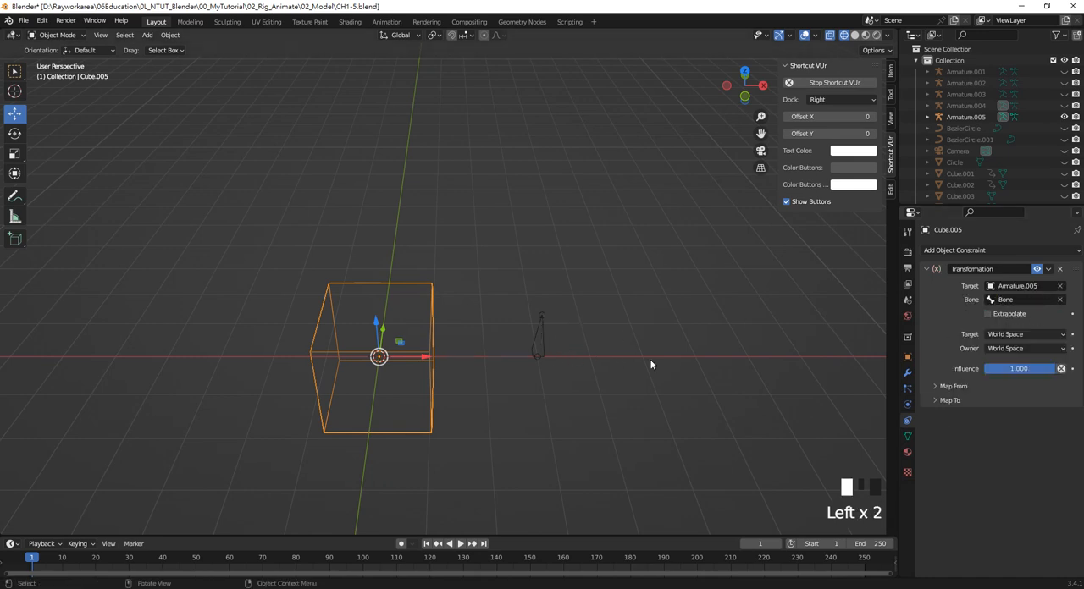
Set the constraint's target and owner spaces both to Local Space and expand its Map From settings
{"action": "left_click", "coordinate": [1015, 335]}
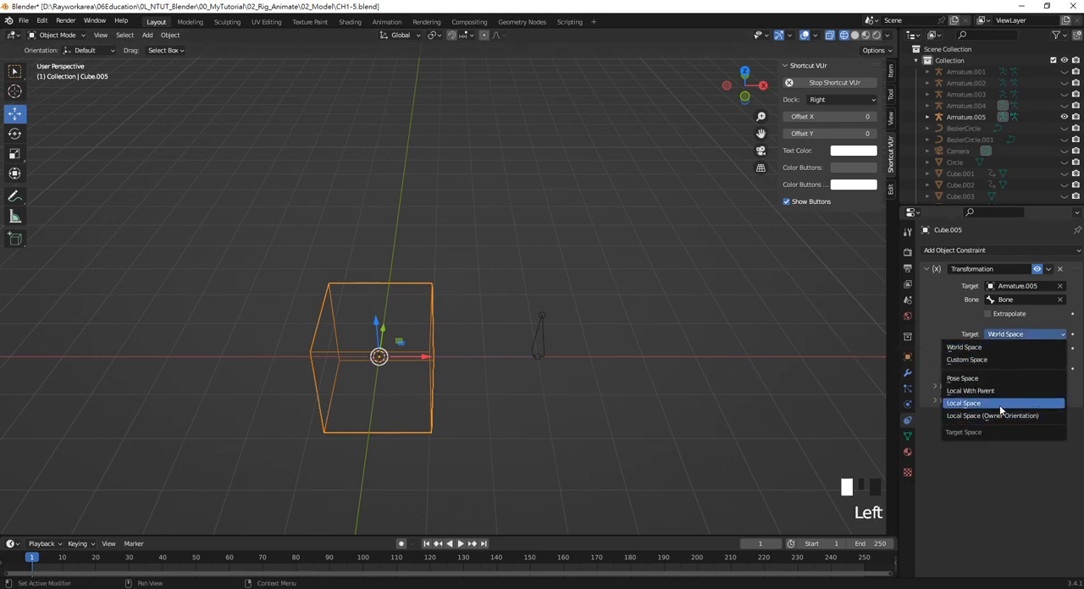
{"action": "left_click", "coordinate": [999, 405]}
{"action": "left_click", "coordinate": [1016, 354]}
{"action": "left_click", "coordinate": [992, 399]}
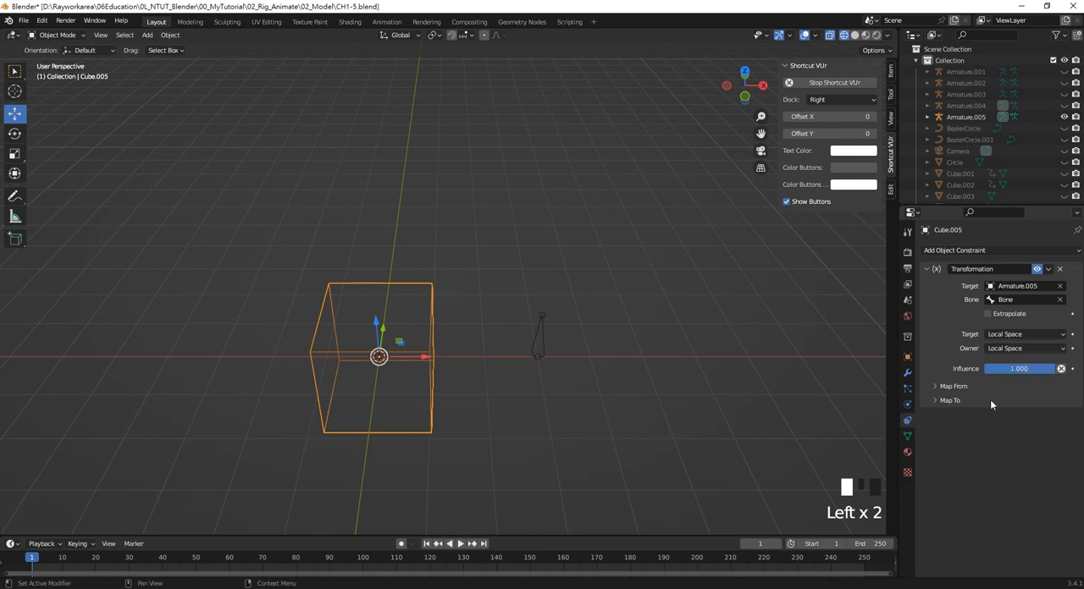
{"action": "left_click", "coordinate": [948, 386]}
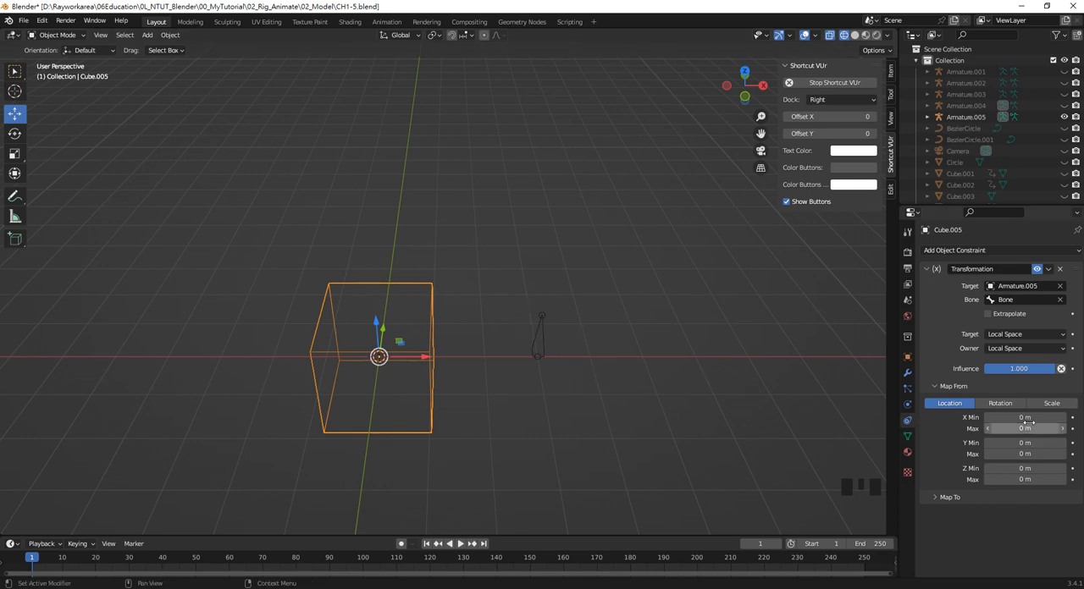
{"action": "left_click", "coordinate": [539, 338]}
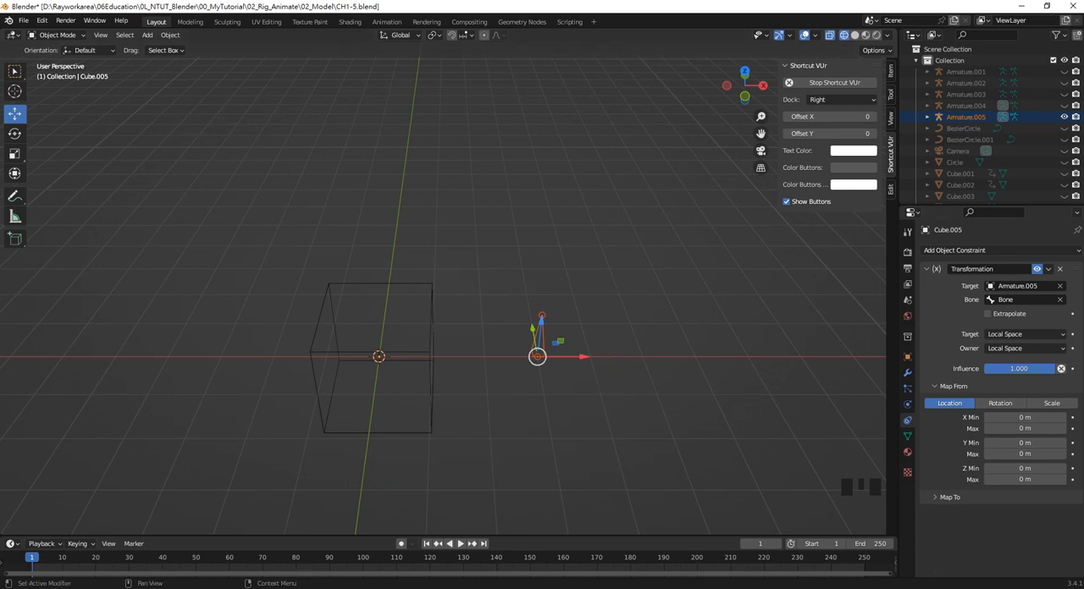
{"action": "key", "text": "h"}
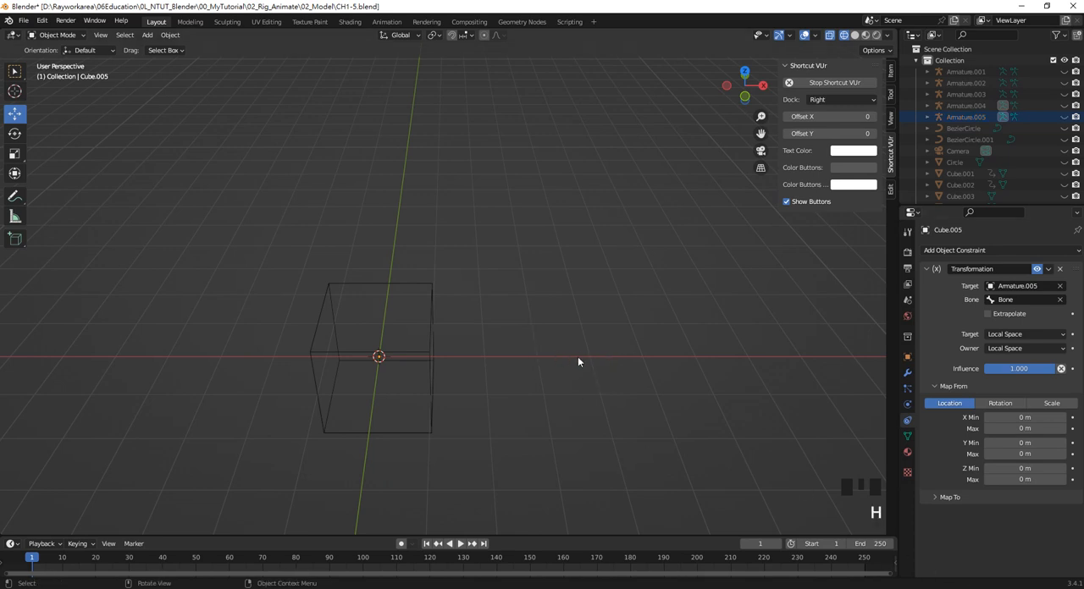
{"action": "key", "text": "ctrl+z"}
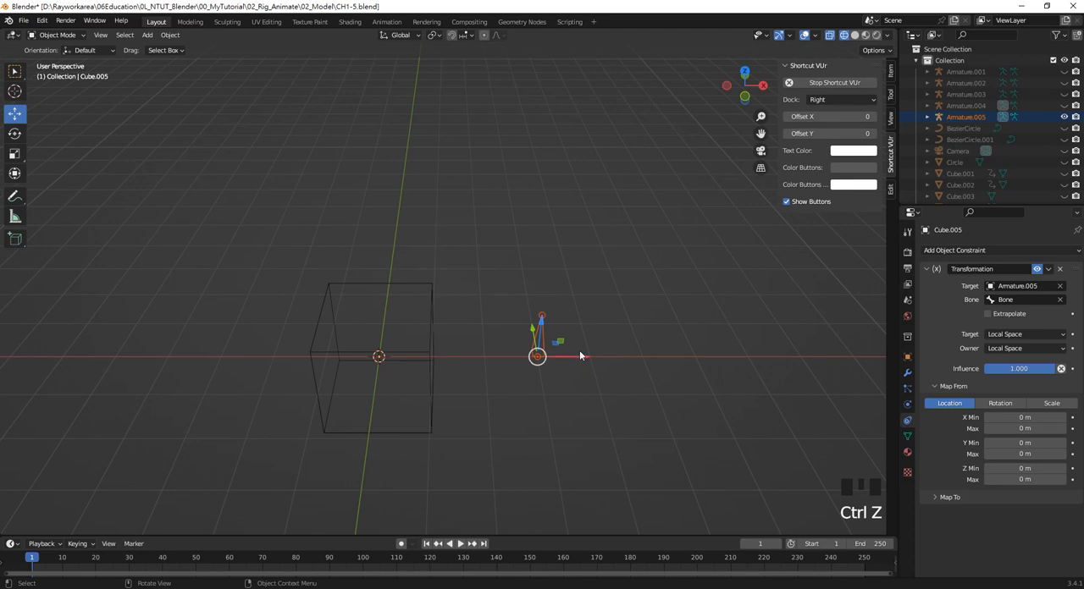
{"action": "key", "text": "g"}
{"action": "right_click", "coordinate": [580, 359]}
Set the X Max of the constraint's Map From location range to 5 m
{"action": "left_click", "coordinate": [1029, 428]}
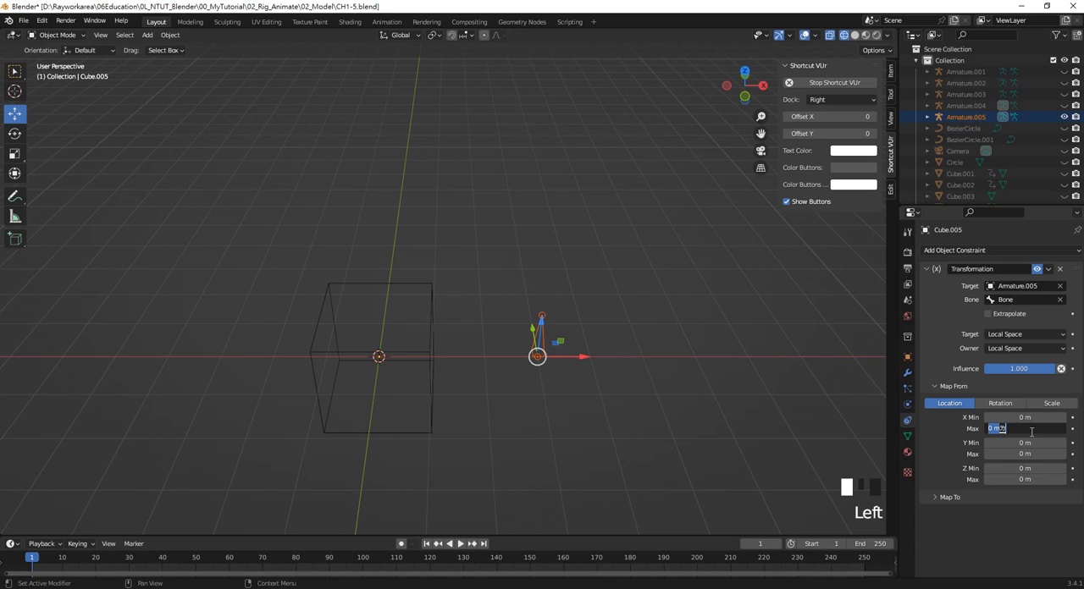
{"action": "left_click_drag", "start_coordinate": [1029, 433], "coordinate": [989, 429]}
{"action": "key", "text": "BackSpace"}
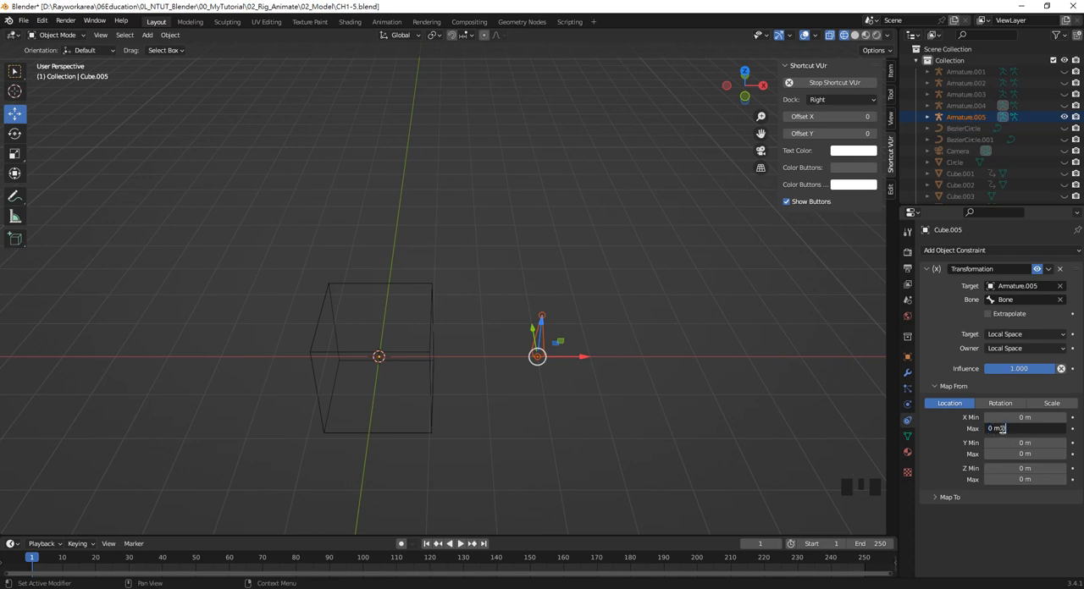
{"action": "left_click", "coordinate": [836, 439]}
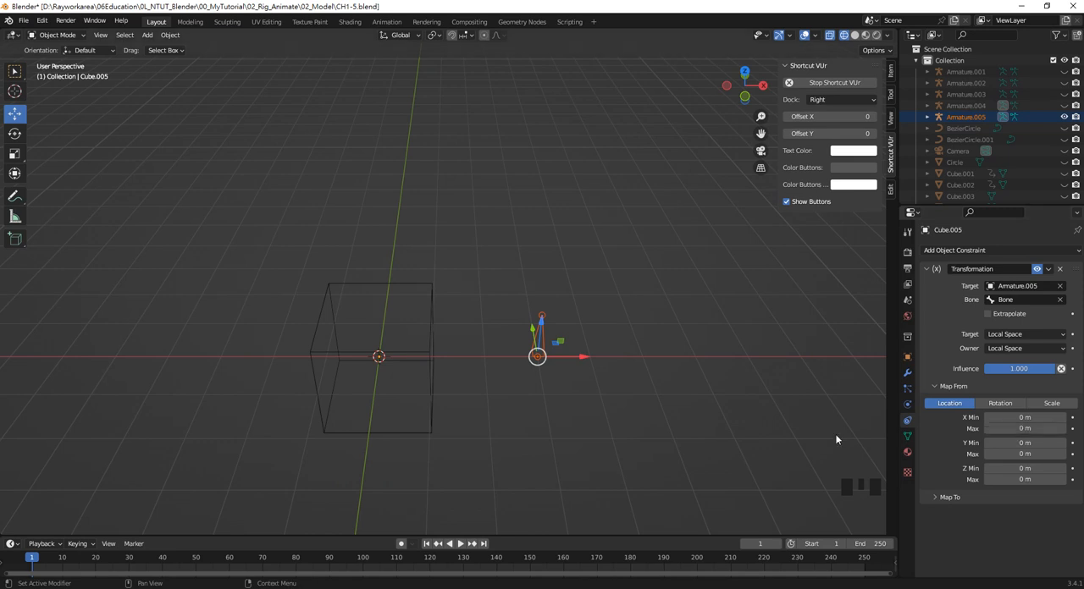
{"action": "left_click", "coordinate": [1026, 429]}
{"action": "type", "text": "5"}
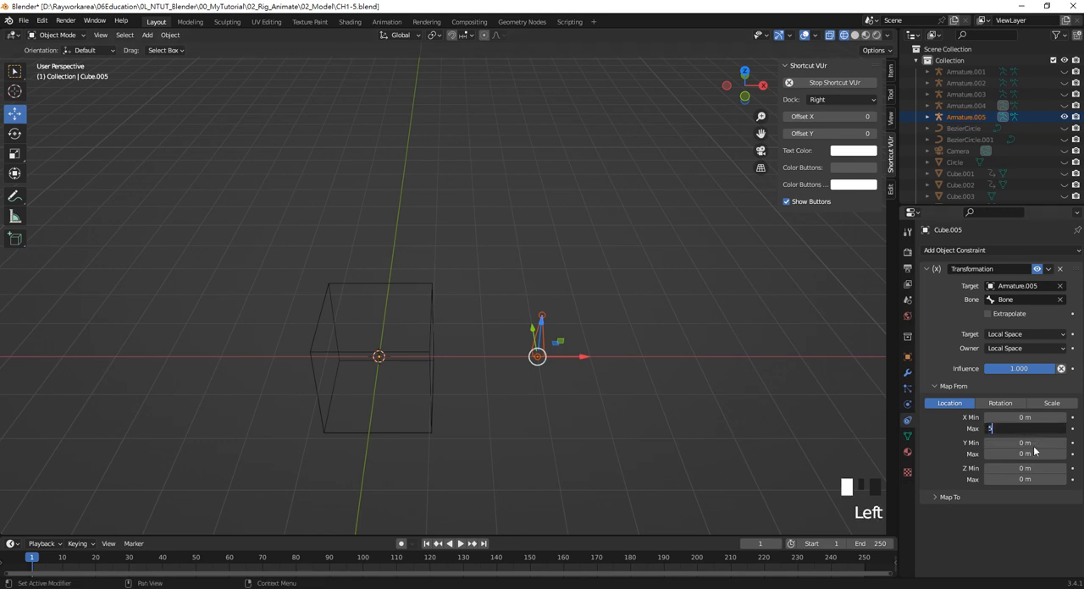
{"action": "key", "text": "Return"}
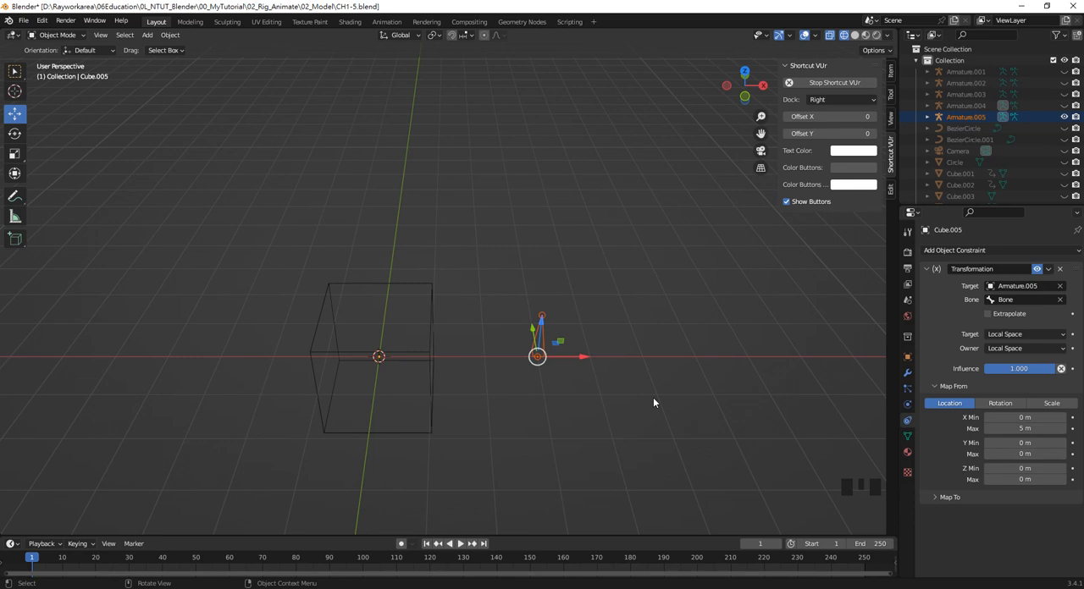
Expand the constraint's Map To settings and switch the mapped output to Rotation
{"action": "left_click", "coordinate": [974, 495]}
{"action": "scroll", "coordinate": [975, 496], "scroll_direction": "down", "scroll_amount": 2}
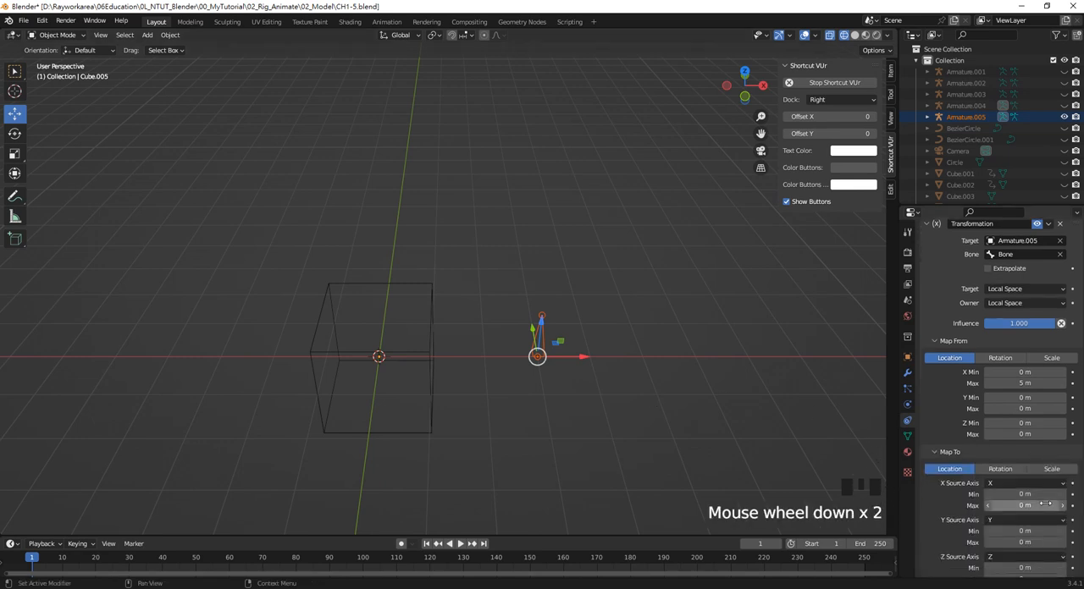
{"action": "left_click", "coordinate": [999, 468]}
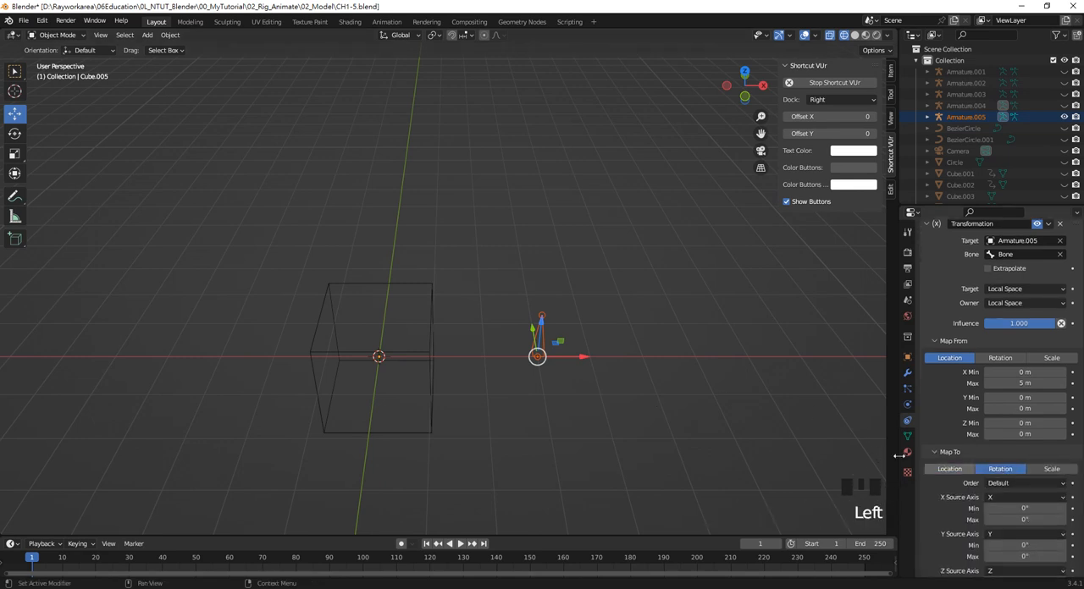
Try rotating the cube about its local Z axis
{"action": "left_click", "coordinate": [423, 356]}
{"action": "key", "text": "r"}
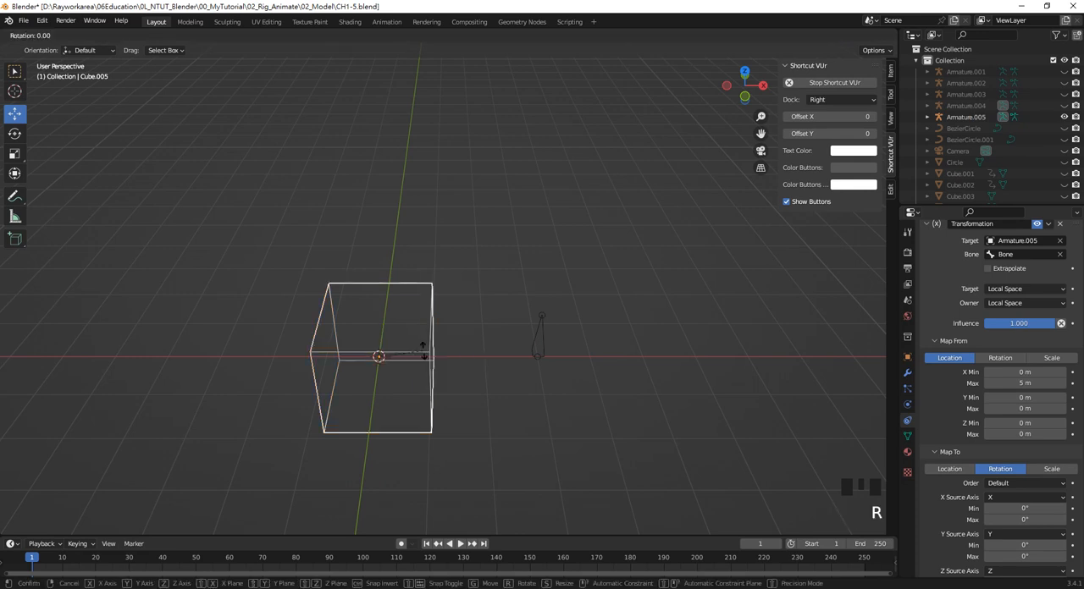
{"action": "key", "text": "z"}
{"action": "key", "text": "z"}
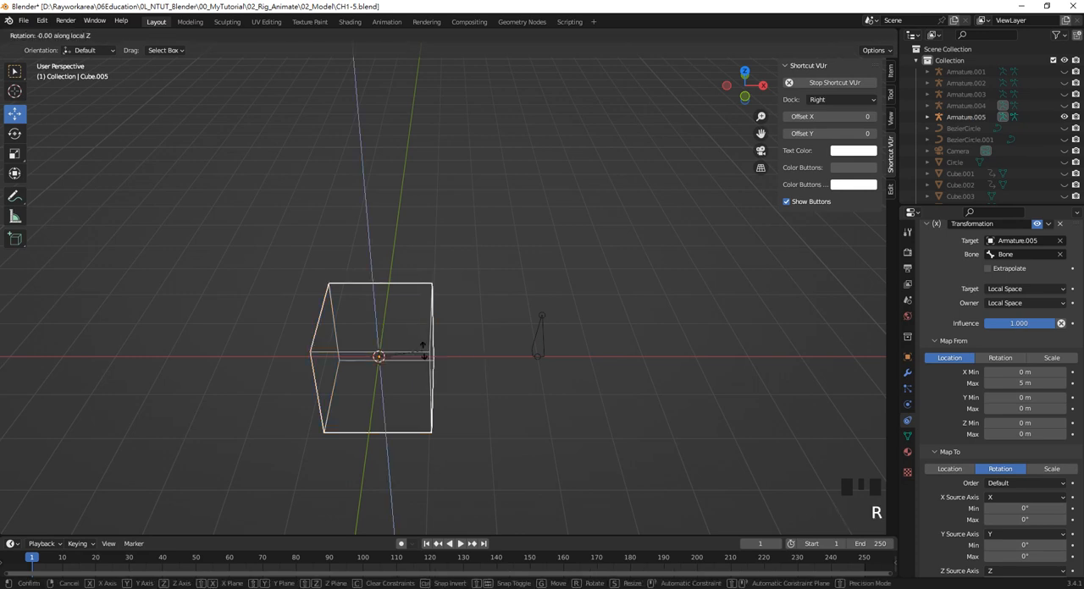
{"action": "left_click", "coordinate": [423, 351]}
Set the Map To rotation's Z Source Axis to X and its Max to 360°
{"action": "scroll", "coordinate": [1032, 522], "scroll_direction": "down", "scroll_amount": 2}
{"action": "scroll", "coordinate": [1013, 533], "scroll_direction": "down", "scroll_amount": 2}
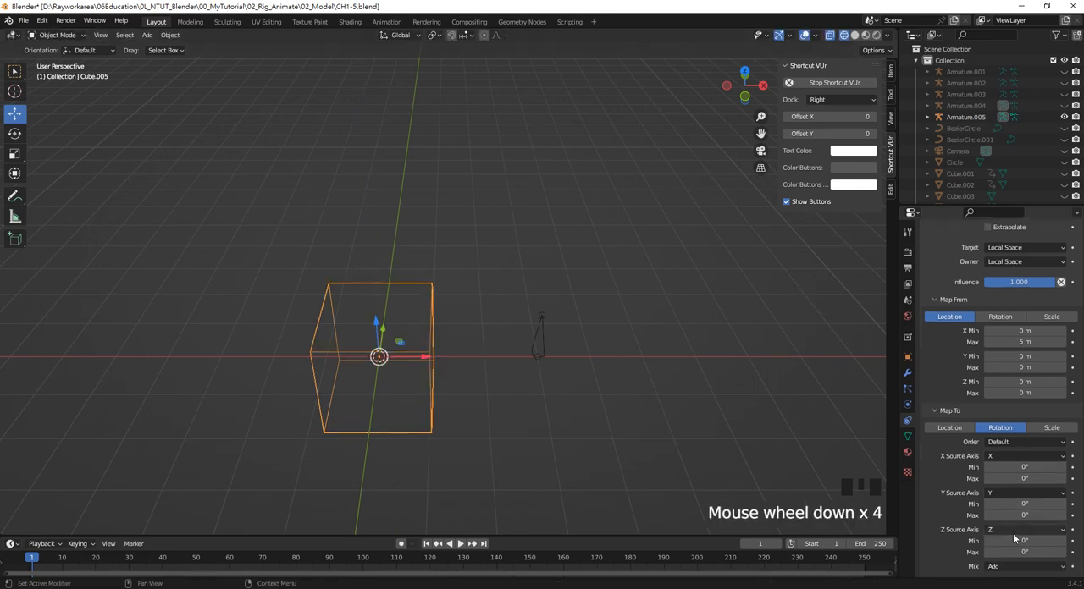
{"action": "left_click", "coordinate": [1022, 527]}
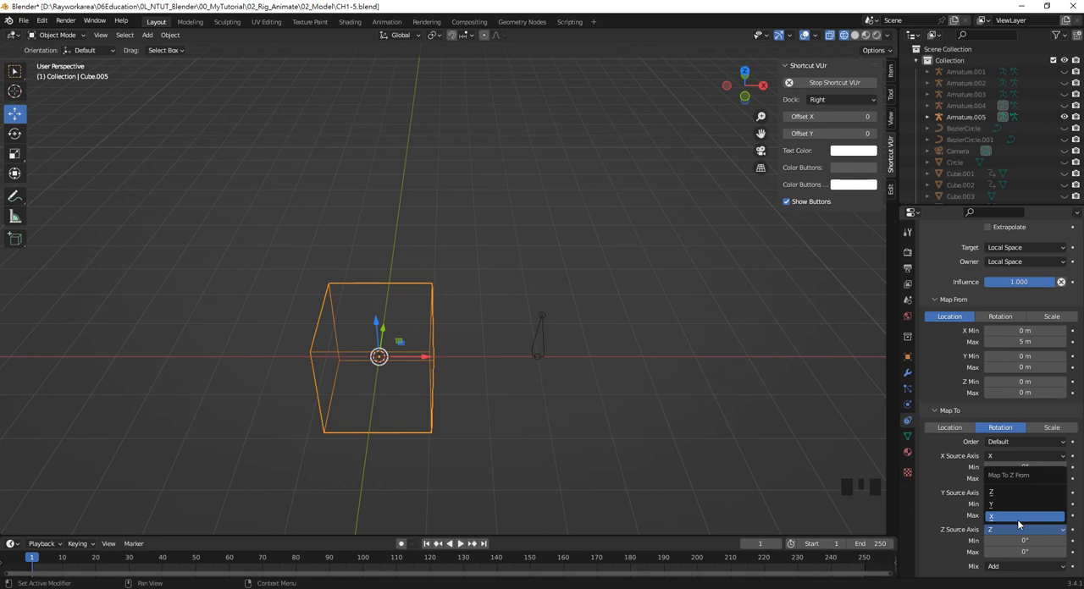
{"action": "left_click", "coordinate": [1018, 517]}
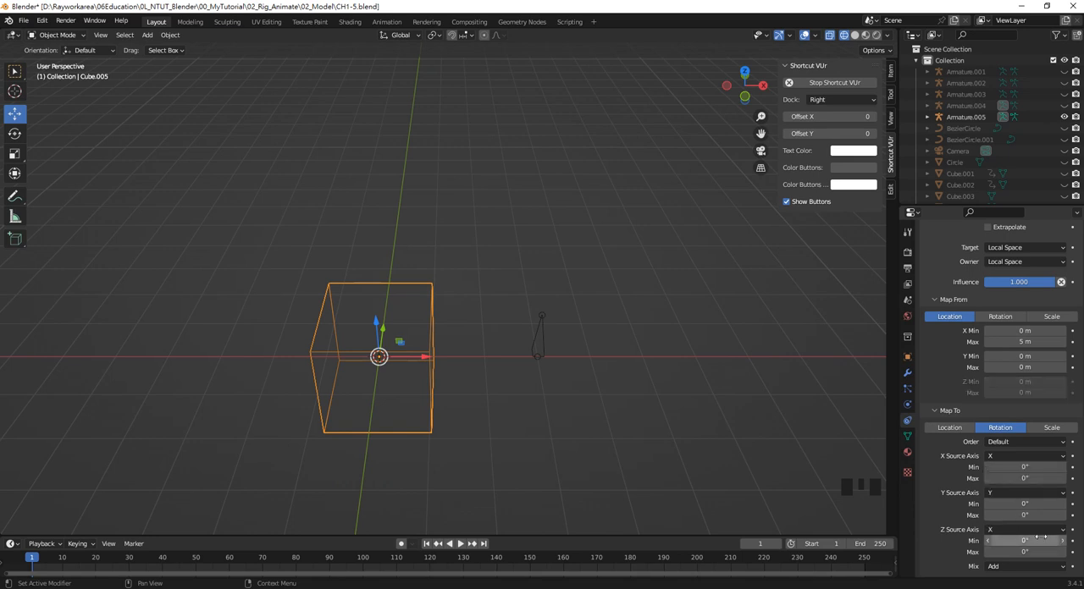
{"action": "left_click", "coordinate": [1028, 550]}
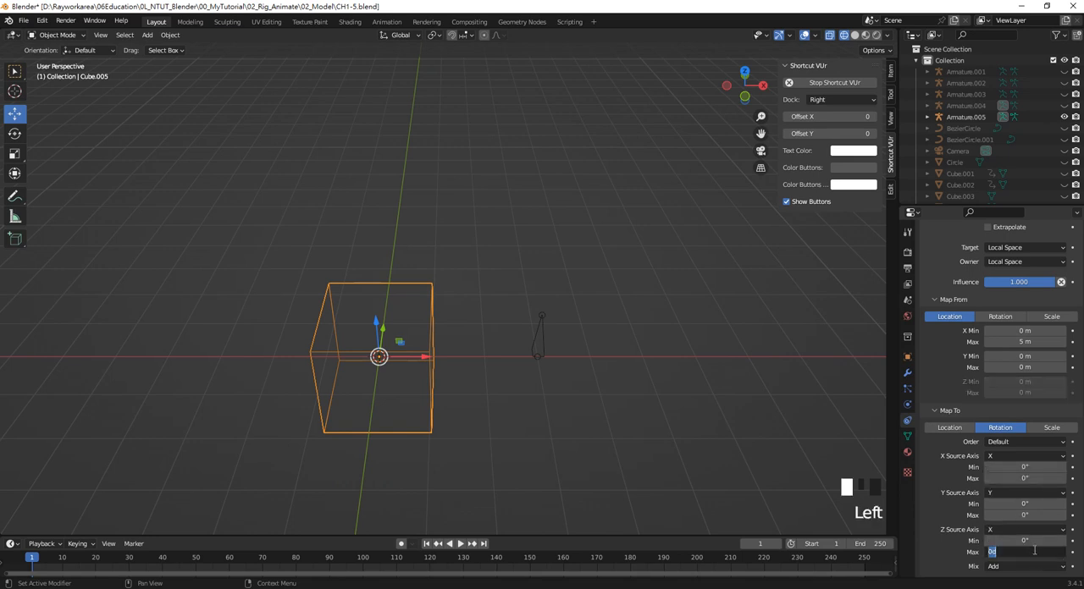
{"action": "type", "text": "360"}
{"action": "key", "text": "Return"}
{"action": "scroll", "coordinate": [1033, 569], "scroll_direction": "down", "scroll_amount": 1}
{"action": "scroll", "coordinate": [1031, 569], "scroll_direction": "down", "scroll_amount": 1}
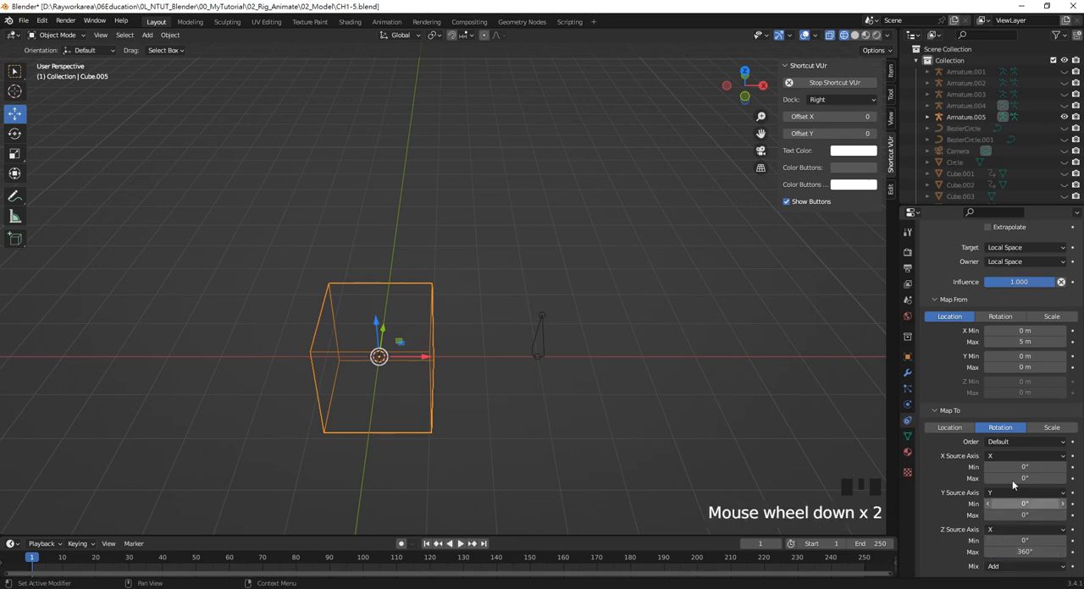
{"action": "scroll", "coordinate": [1024, 380], "scroll_direction": "up", "scroll_amount": 1}
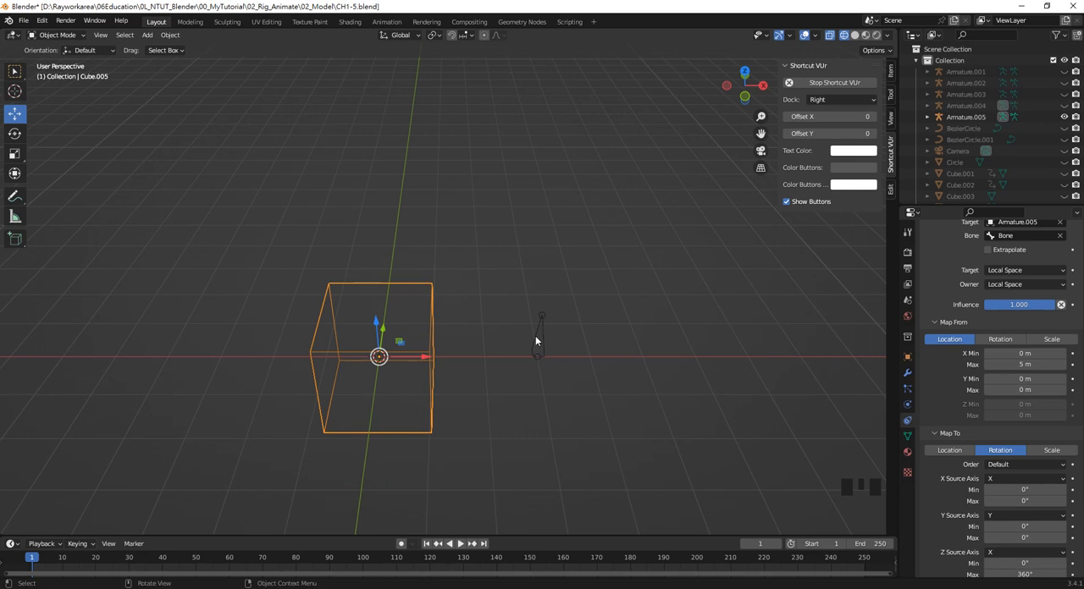
{"action": "scroll", "coordinate": [980, 469], "scroll_direction": "down", "scroll_amount": 1}
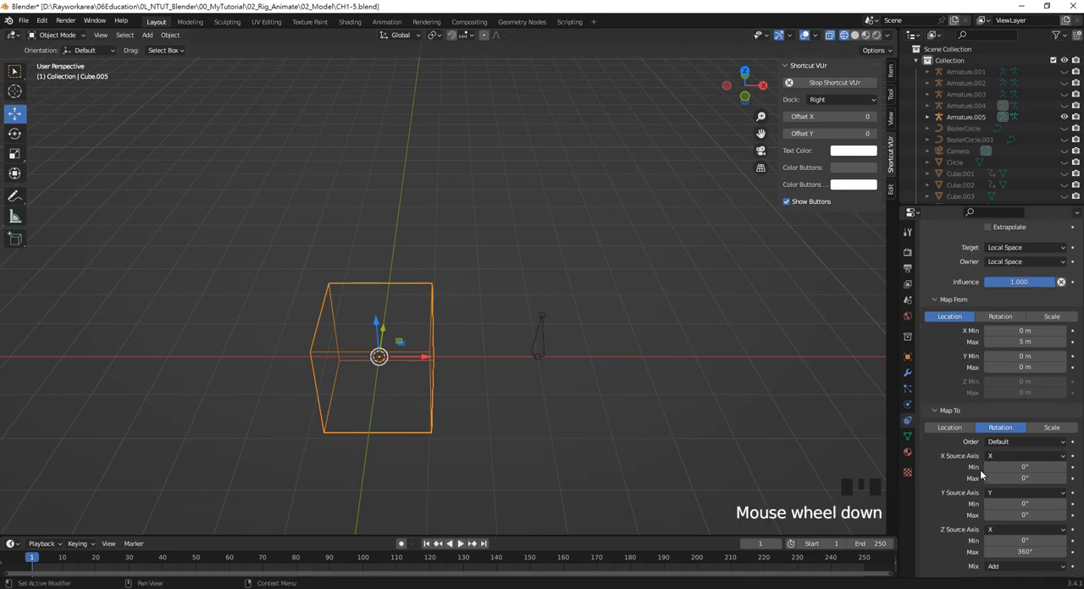
{"action": "scroll", "coordinate": [979, 469], "scroll_direction": "down", "scroll_amount": 2}
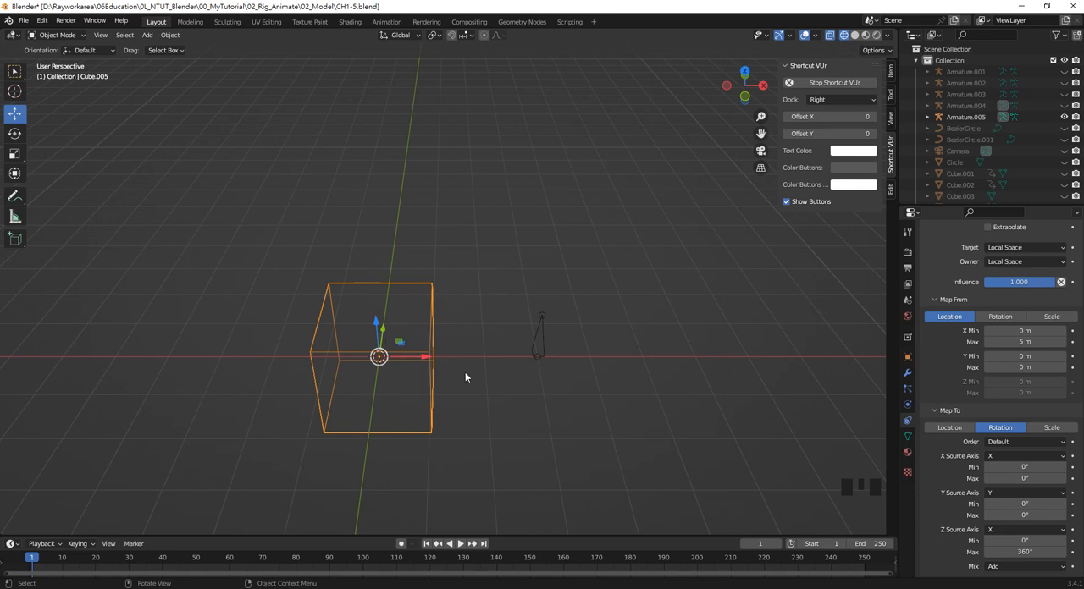
Test the constraint by moving the armature's bone along its local X axis, cancel the move and deselect the bone
{"action": "left_click", "coordinate": [542, 336]}
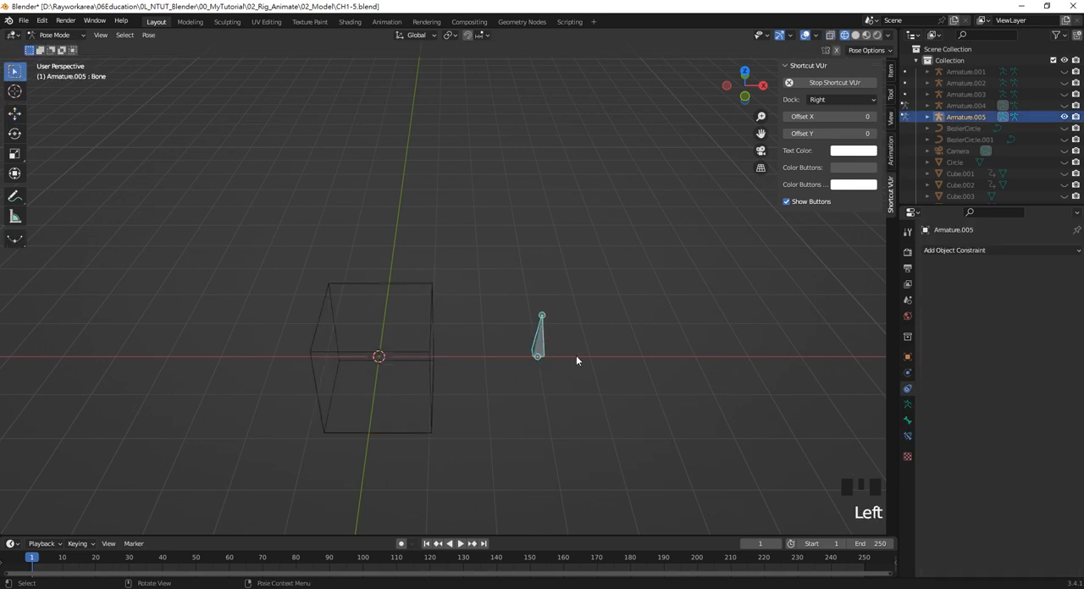
{"action": "key", "text": "g"}
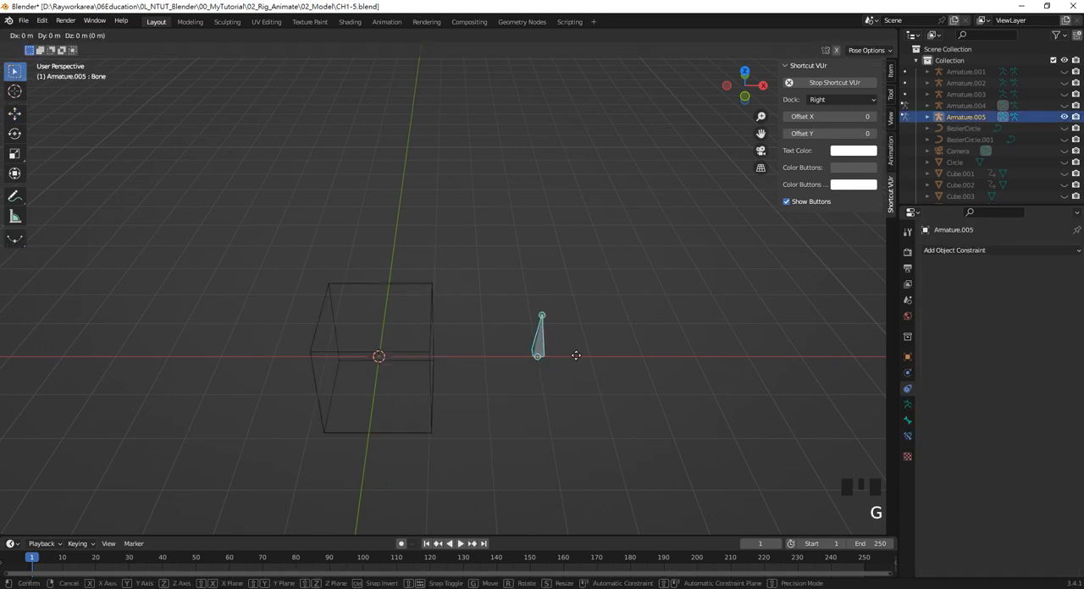
{"action": "key", "text": "x"}
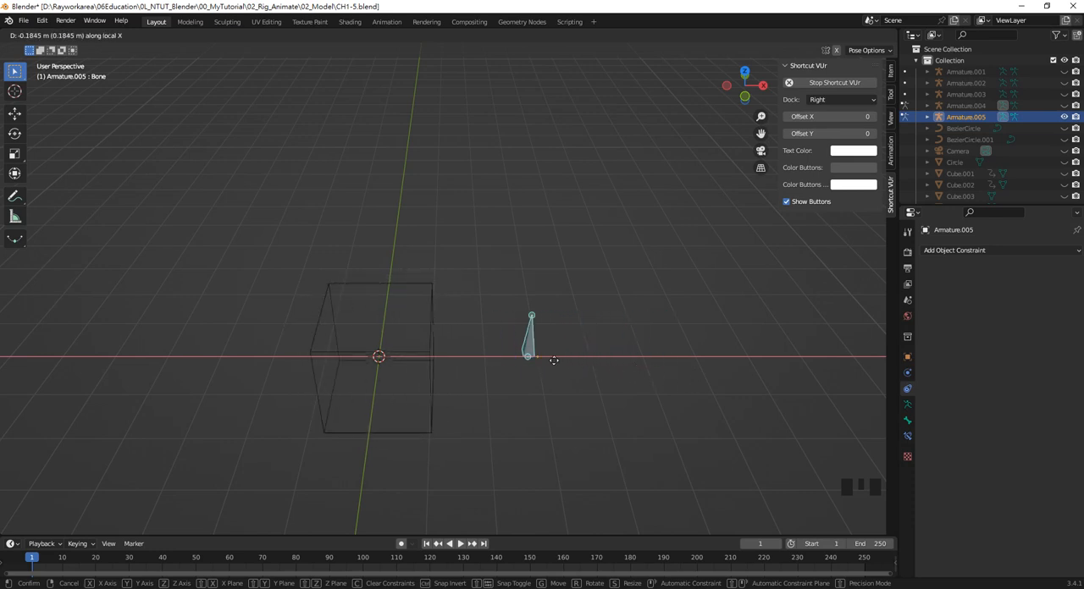
{"action": "key", "text": "Escape"}
{"action": "left_click", "coordinate": [605, 355]}
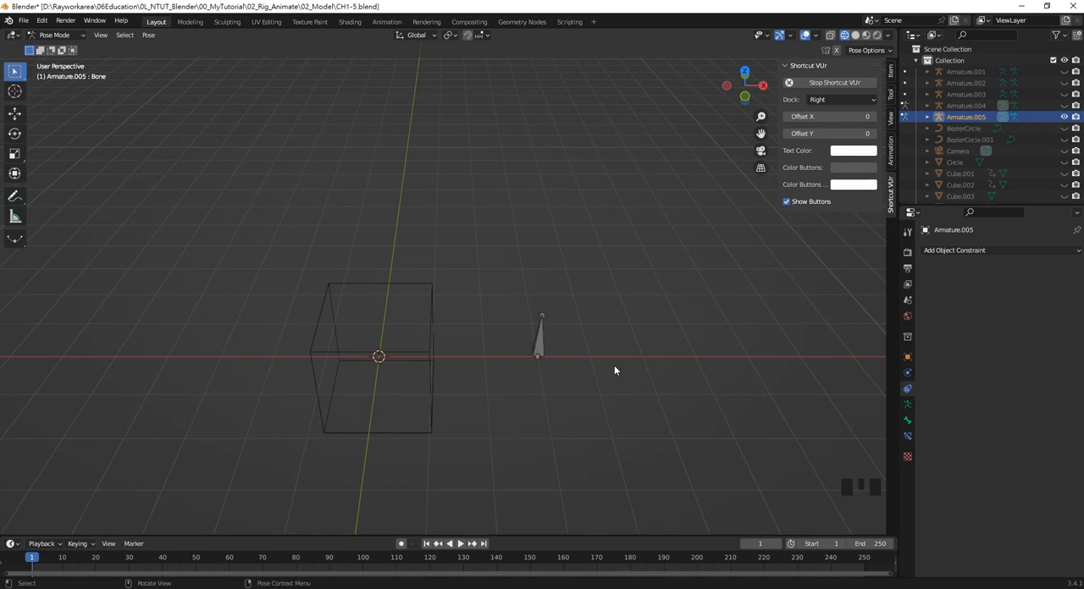
Switch Armature.005 from Pose Mode back to Object Mode
{"action": "left_click", "coordinate": [470, 352]}
{"action": "left_click", "coordinate": [541, 338]}
{"action": "left_click", "coordinate": [55, 34]}
{"action": "left_click", "coordinate": [67, 44]}
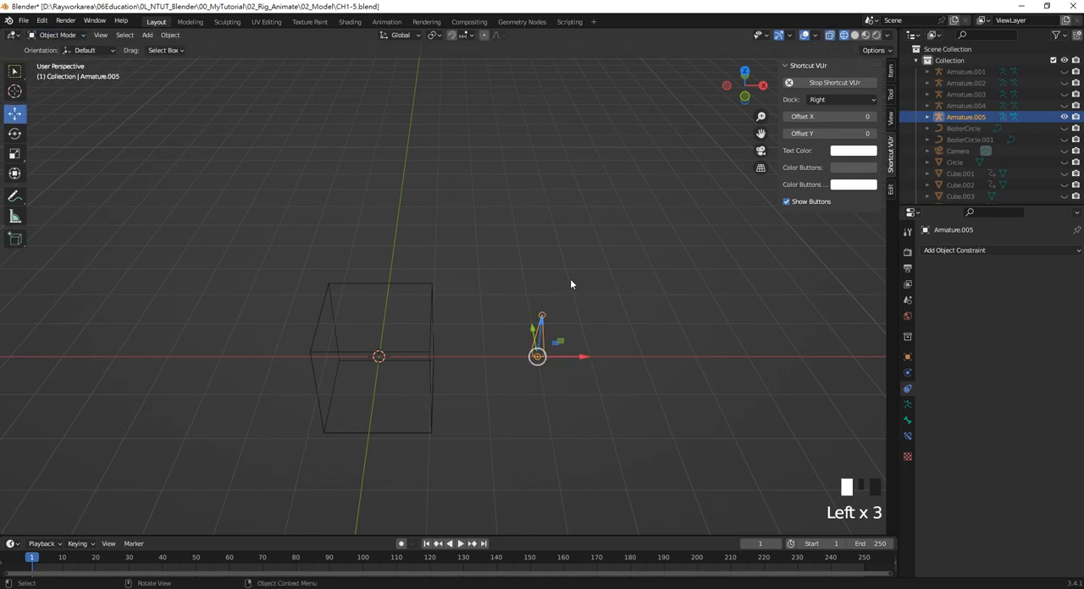
Examine the cube's object properties and the armature's bone constraints by selecting each in turn
{"action": "left_click", "coordinate": [588, 374]}
{"action": "left_click_drag", "start_coordinate": [600, 399], "coordinate": [542, 366]}
{"action": "left_click", "coordinate": [540, 361]}
{"action": "left_click", "coordinate": [438, 330]}
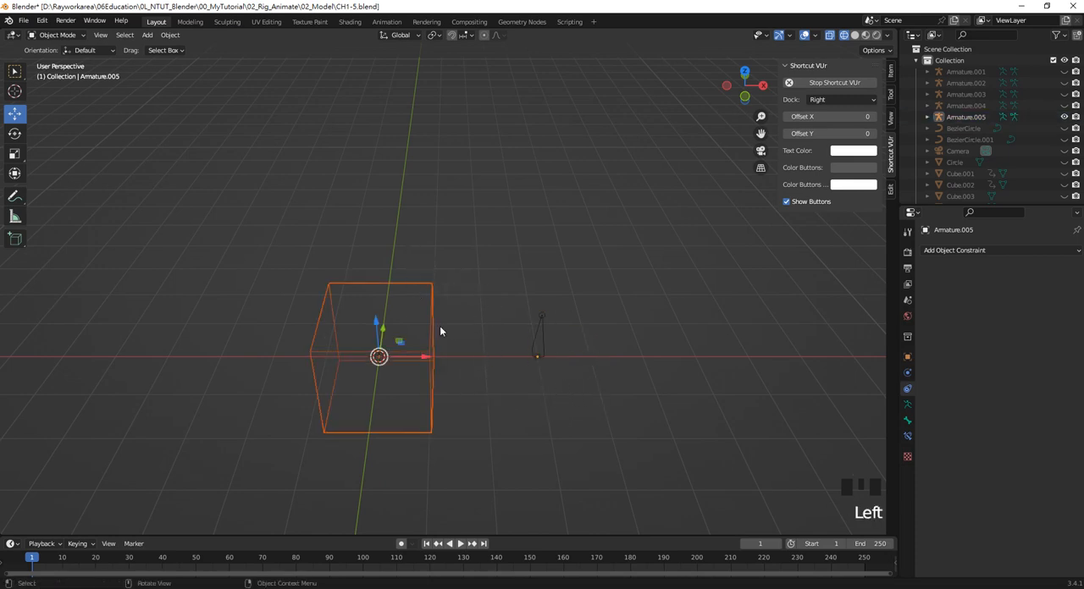
{"action": "left_click", "coordinate": [540, 293]}
{"action": "left_click", "coordinate": [539, 339]}
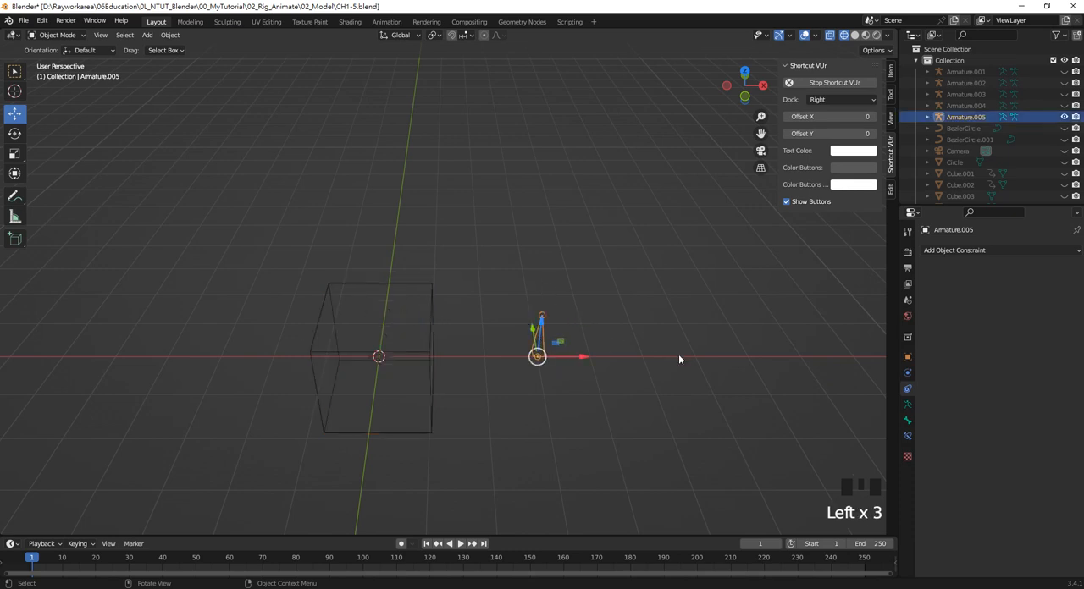
{"action": "left_click", "coordinate": [907, 436]}
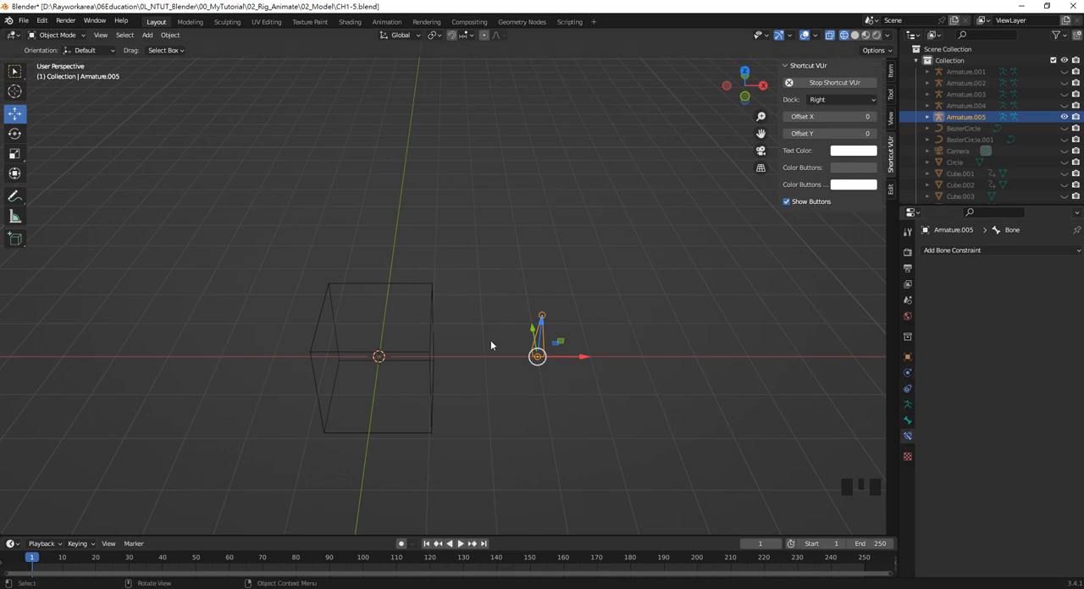
{"action": "left_click", "coordinate": [432, 304]}
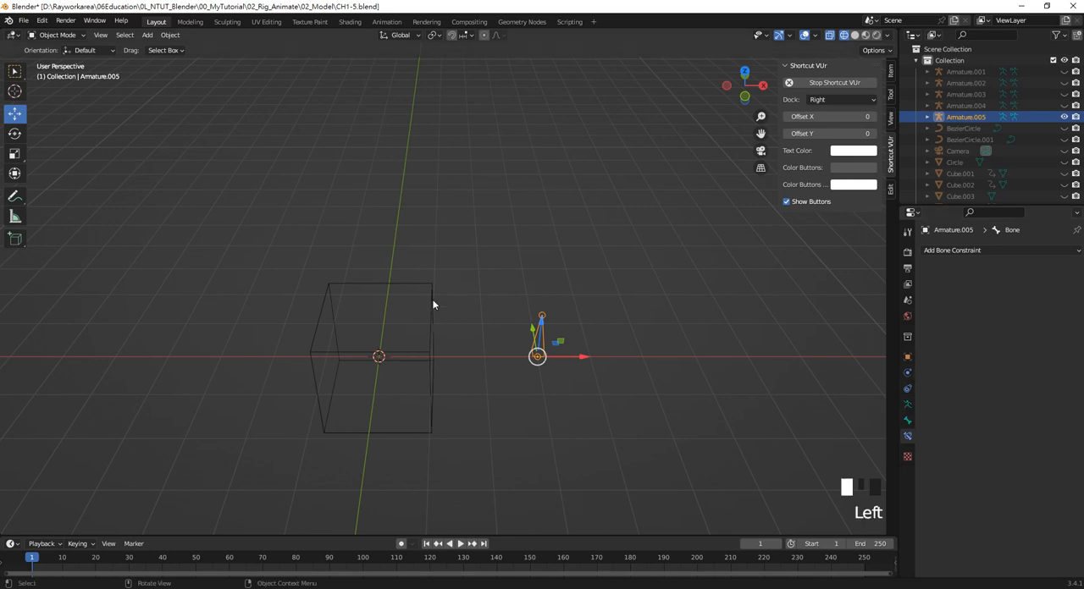
{"action": "left_click", "coordinate": [508, 327]}
{"action": "left_click", "coordinate": [541, 333]}
Delete the test cube together with its armature
{"action": "left_click", "coordinate": [598, 381]}
{"action": "left_click_drag", "start_coordinate": [590, 405], "coordinate": [417, 276]}
{"action": "key", "text": "Delete"}
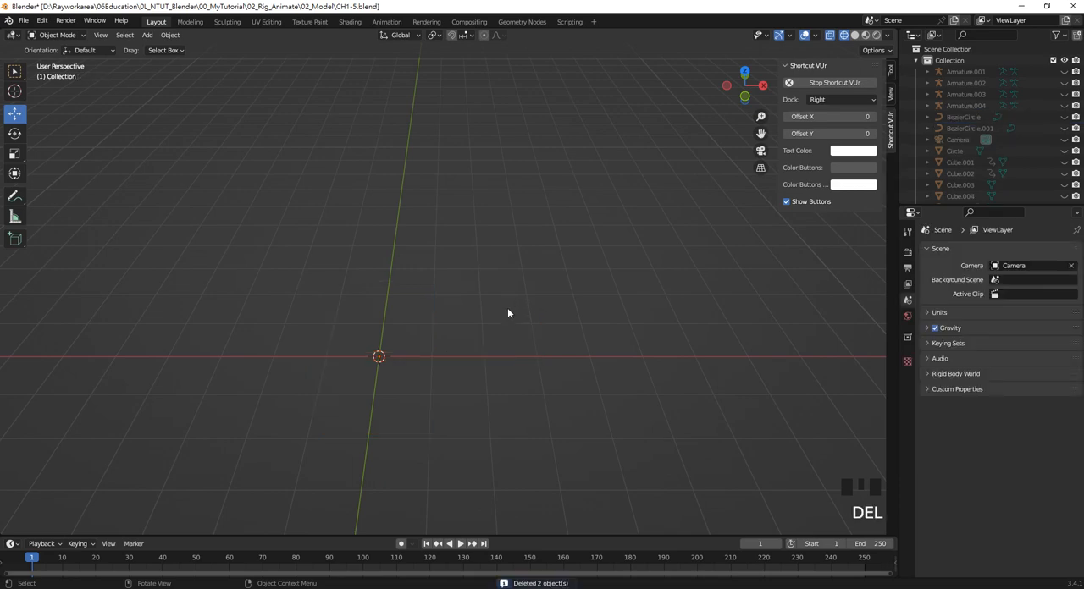
Reveal all hidden objects and deselect everything, with the Object Constrain>Transformation example in view
{"action": "key", "text": "alt+h"}
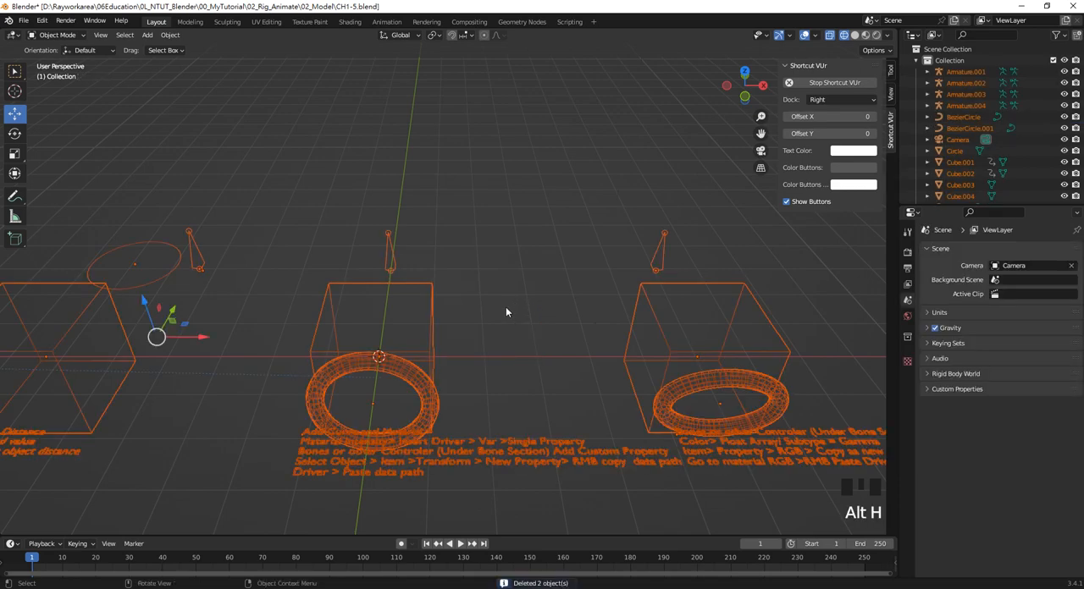
{"action": "scroll", "coordinate": [506, 307], "scroll_direction": "down", "scroll_amount": 3}
{"action": "middle_click_drag", "start_coordinate": [256, 315], "coordinate": [465, 304], "text": "shift"}
{"action": "scroll", "coordinate": [367, 404], "scroll_direction": "up", "scroll_amount": 7}
{"action": "scroll", "coordinate": [361, 394], "scroll_direction": "down", "scroll_amount": 1}
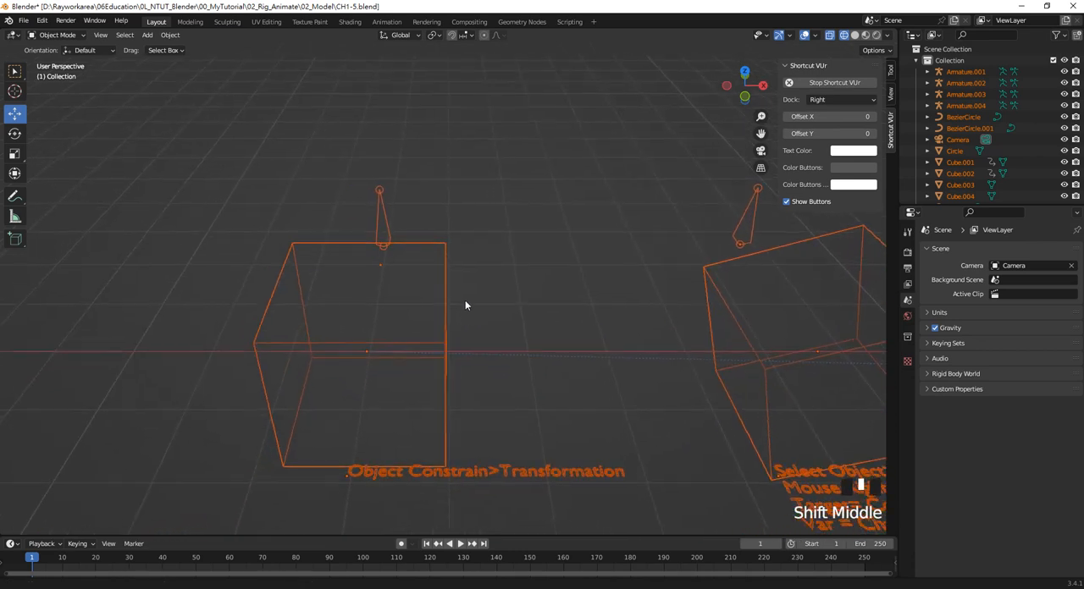
{"action": "left_click", "coordinate": [503, 415]}
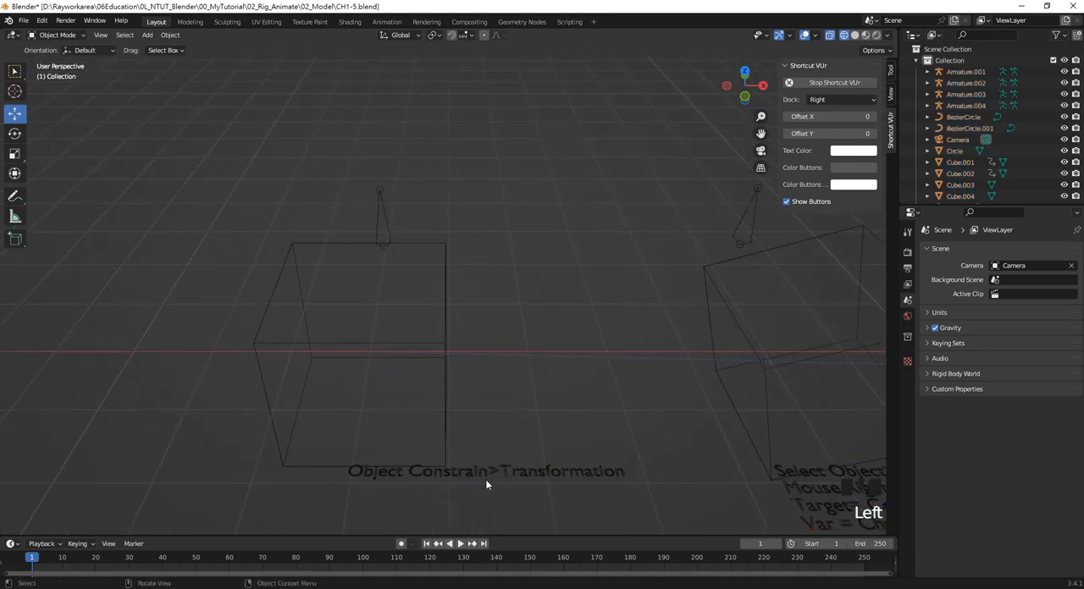
Select the armature above the Transformation example's cube and put it in Pose Mode
{"action": "left_click_drag", "start_coordinate": [482, 302], "coordinate": [449, 240]}
{"action": "left_click_drag", "start_coordinate": [489, 294], "coordinate": [356, 215]}
{"action": "left_click", "coordinate": [72, 34]}
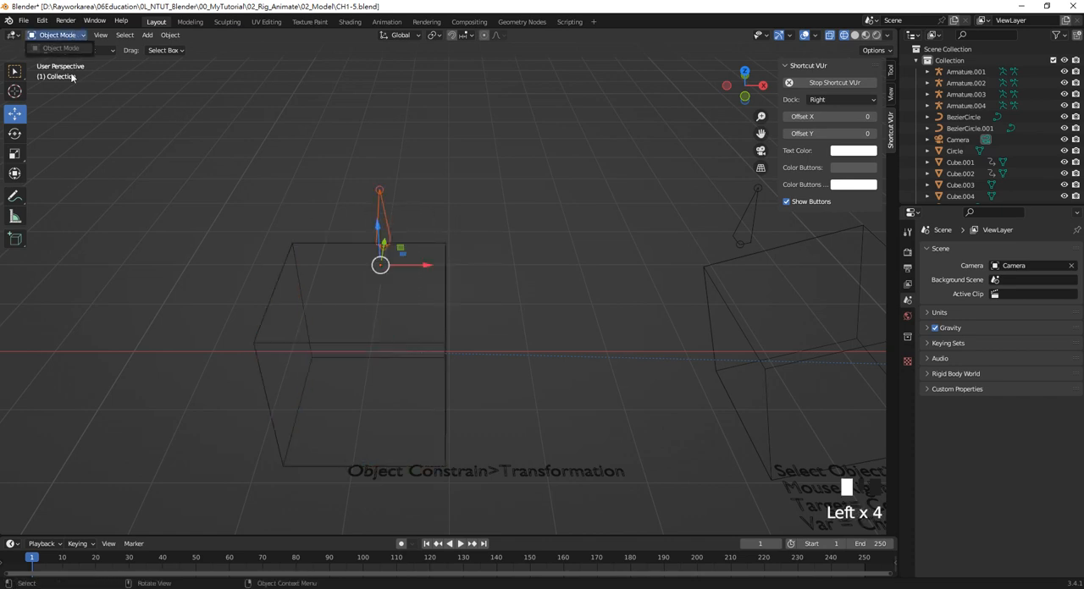
{"action": "left_click", "coordinate": [409, 223]}
{"action": "left_click", "coordinate": [383, 220]}
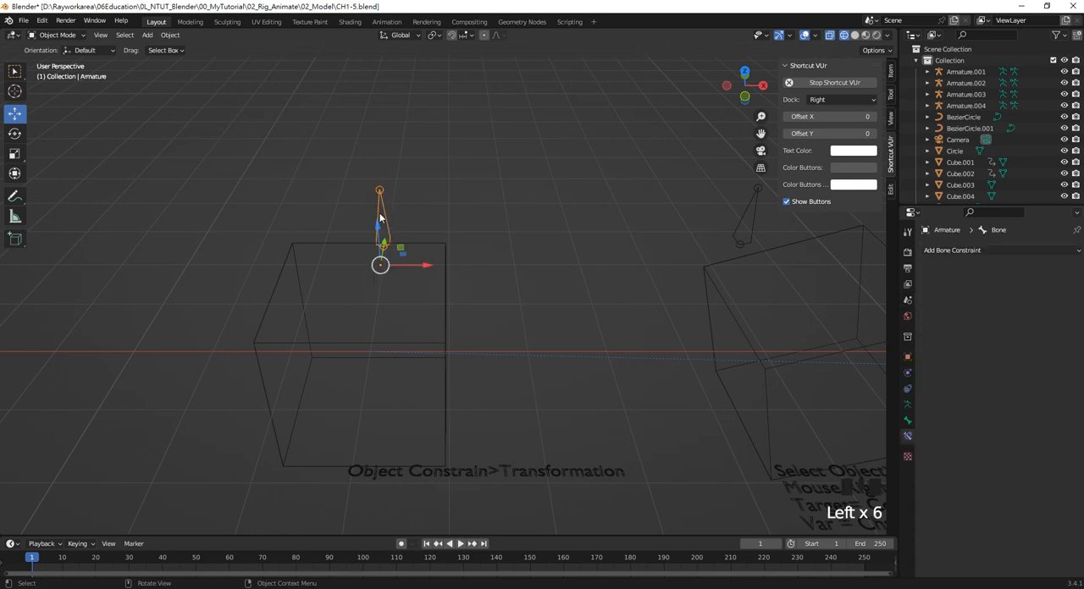
{"action": "left_click", "coordinate": [67, 35]}
{"action": "left_click", "coordinate": [74, 73]}
{"action": "left_click", "coordinate": [398, 242]}
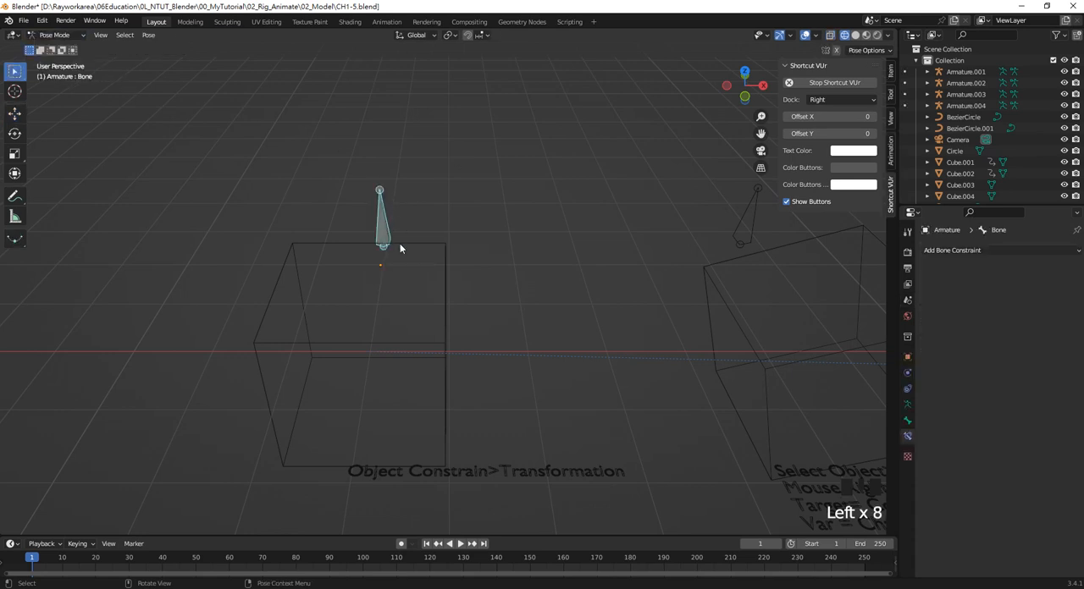
Try moving the Transformation example's bone along X, undo the move and return to Object Mode
{"action": "left_click", "coordinate": [14, 113]}
{"action": "left_click_drag", "start_coordinate": [428, 245], "coordinate": [466, 254]}
{"action": "key", "text": "ctrl+z"}
{"action": "left_click", "coordinate": [466, 203]}
{"action": "left_click", "coordinate": [55, 35]}
{"action": "left_click", "coordinate": [55, 47]}
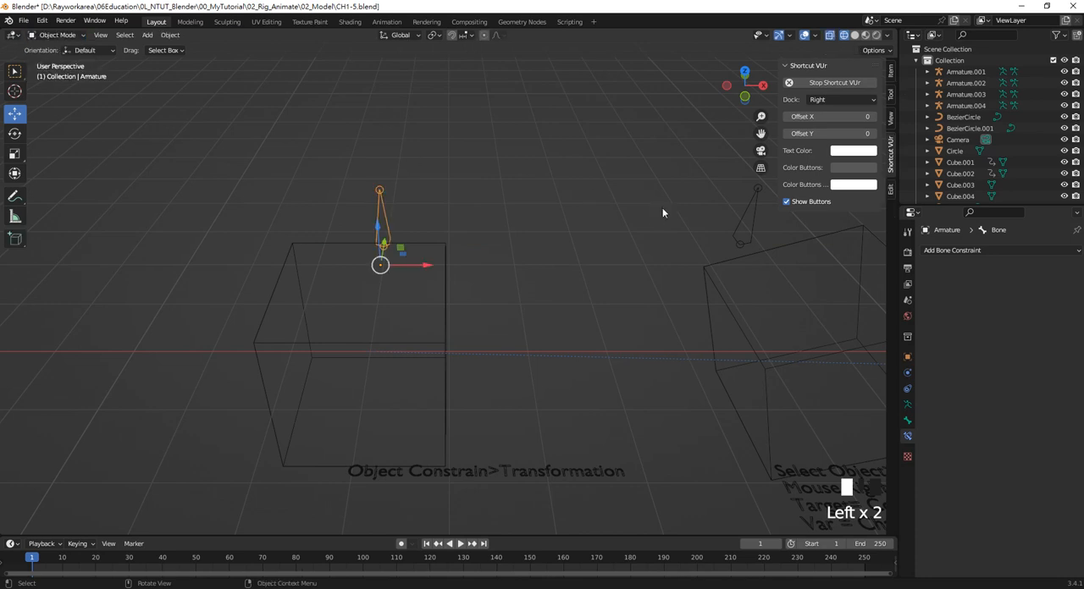
Select the Insert Driver example's tilted cube, its armature and the instruction text below it
{"action": "middle_click_drag", "start_coordinate": [662, 209], "coordinate": [387, 177], "text": "shift"}
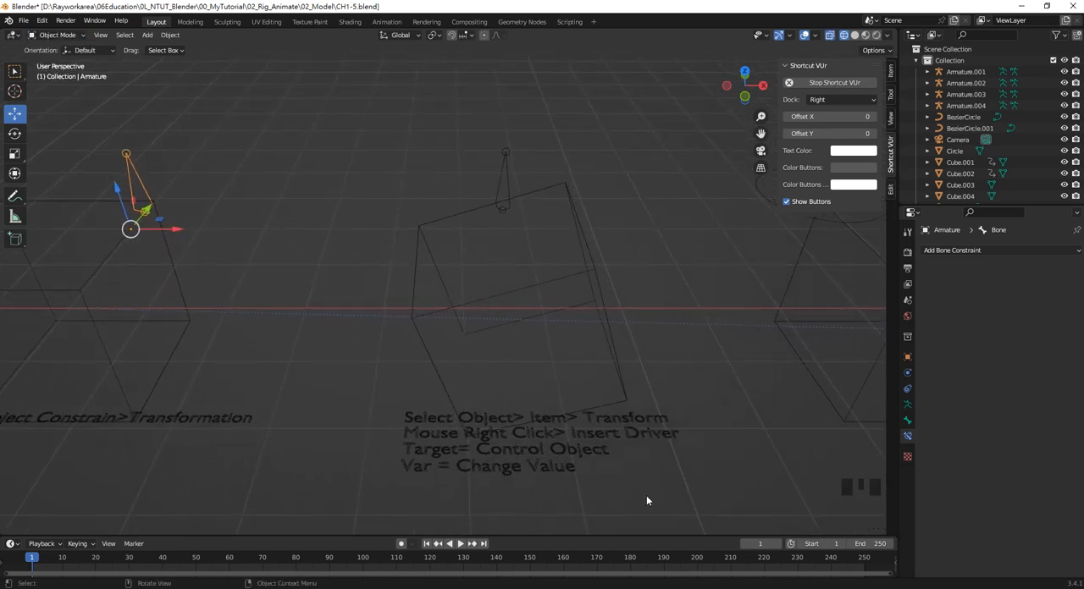
{"action": "middle_click_drag", "start_coordinate": [681, 398], "coordinate": [661, 404], "text": "shift"}
{"action": "left_click_drag", "start_coordinate": [658, 505], "coordinate": [608, 447]}
{"action": "left_click", "coordinate": [567, 286]}
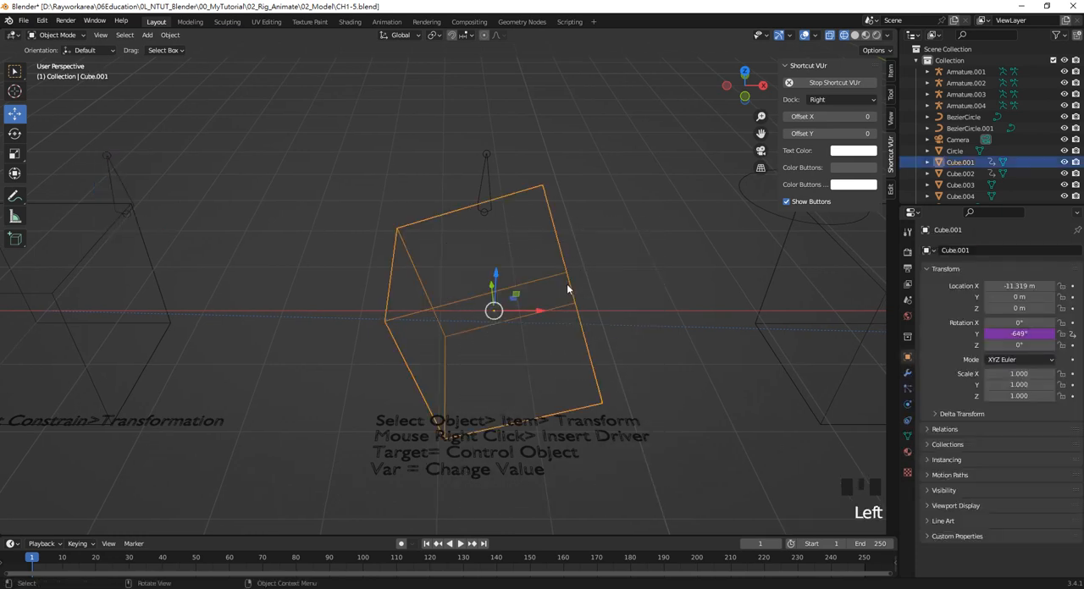
{"action": "left_click", "coordinate": [560, 277]}
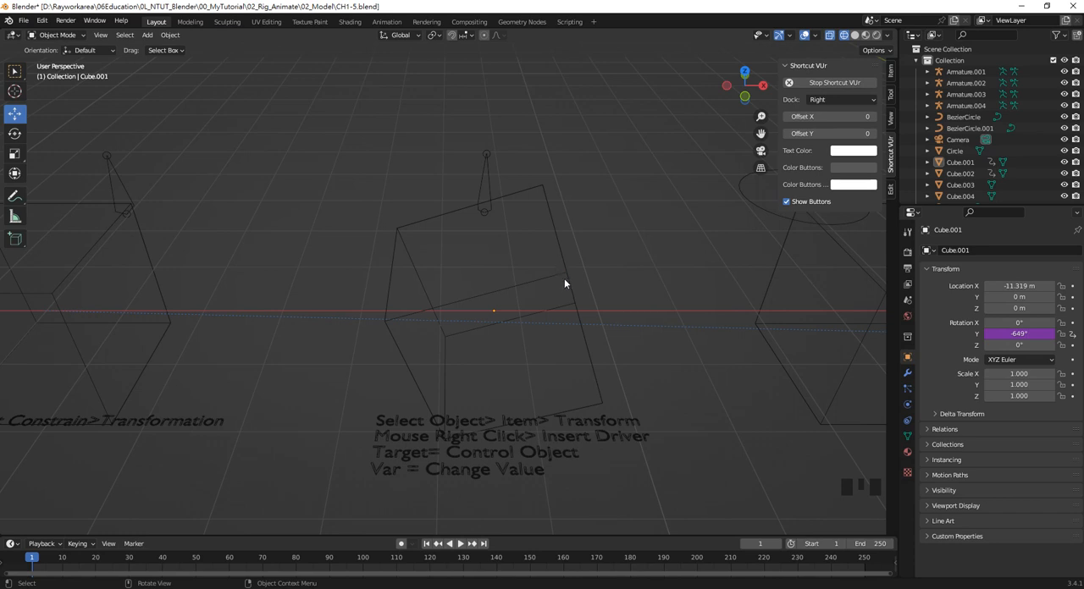
{"action": "scroll", "coordinate": [557, 278], "scroll_direction": "down", "scroll_amount": 2}
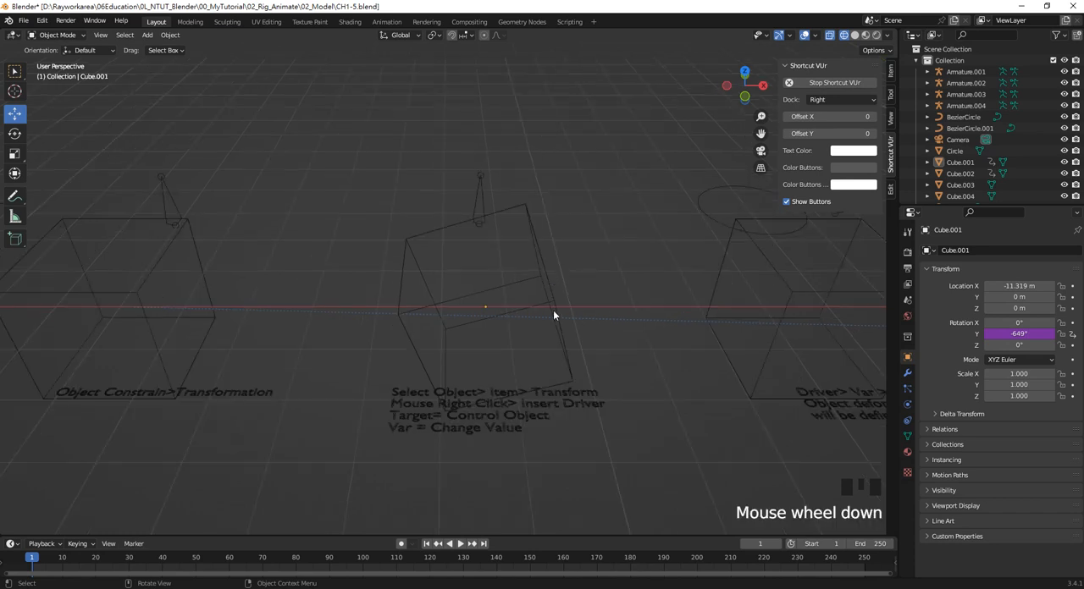
{"action": "left_click_drag", "start_coordinate": [586, 454], "coordinate": [412, 205]}
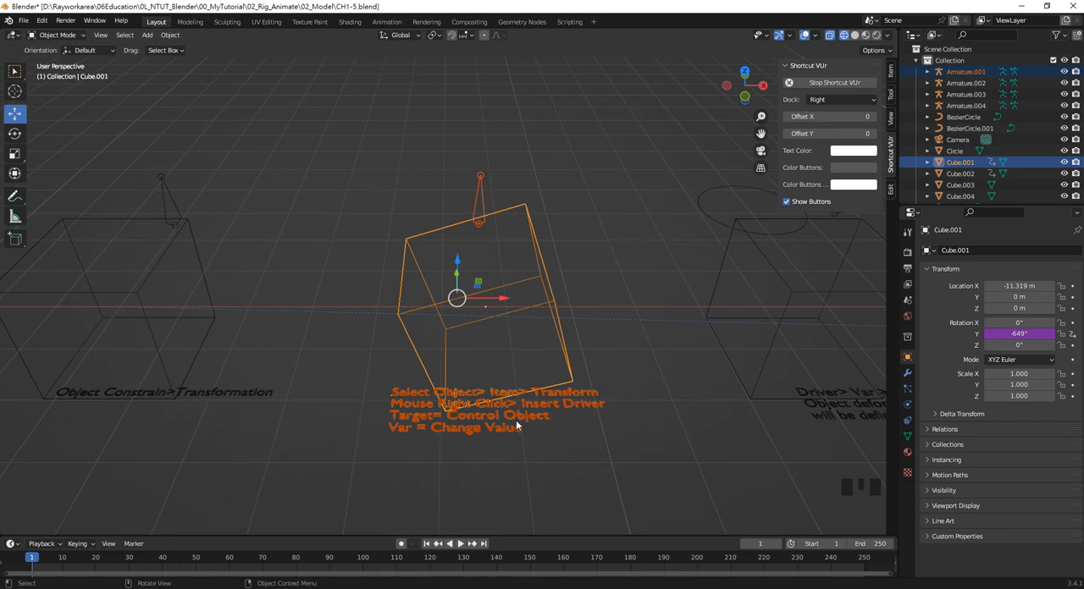
Isolate the selected Insert Driver cube, armature and instruction text in local view, with free space beside them
{"action": "key", "text": "slash"}
{"action": "scroll", "coordinate": [676, 292], "scroll_direction": "down", "scroll_amount": 2}
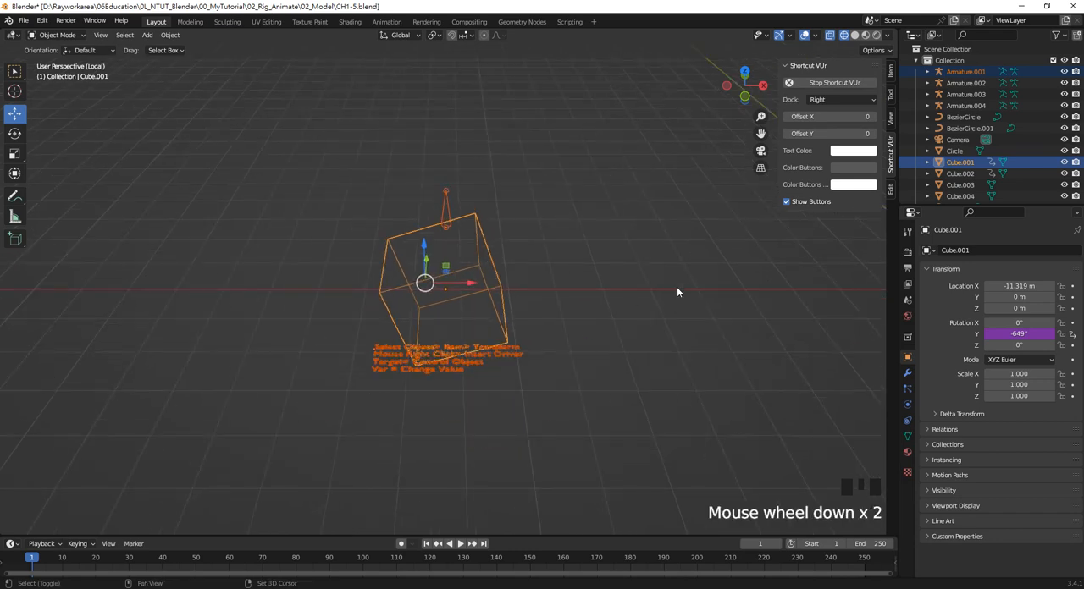
{"action": "middle_click_drag", "start_coordinate": [676, 292], "coordinate": [426, 310], "text": "shift"}
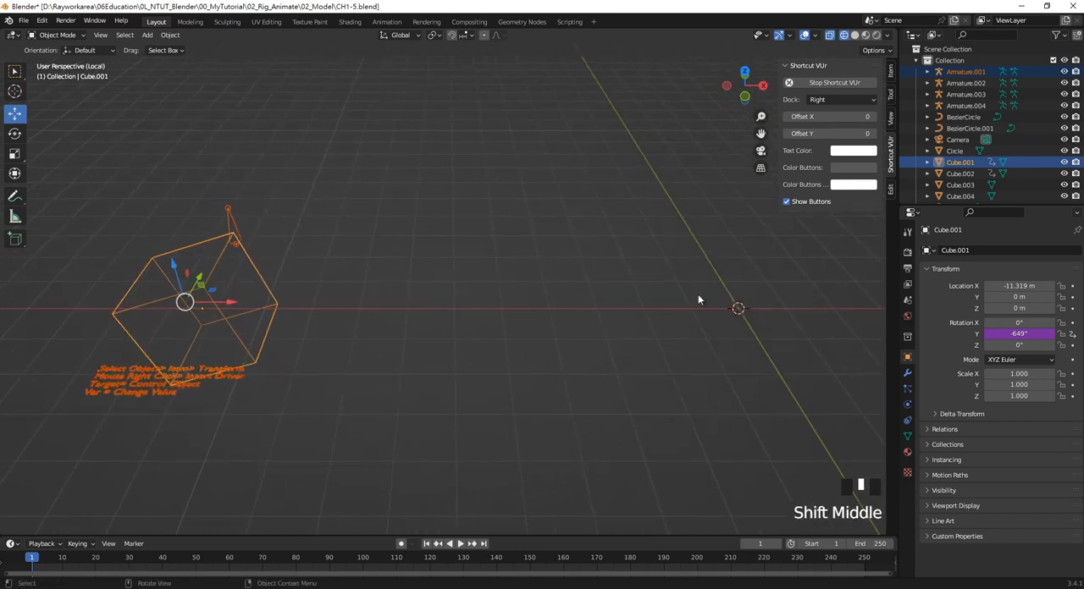
Deselect everything and add a new mesh cube at the world origin
{"action": "left_click", "coordinate": [731, 330]}
{"action": "key", "text": "shift+a"}
{"action": "mouse_move", "coordinate": [728, 333]}
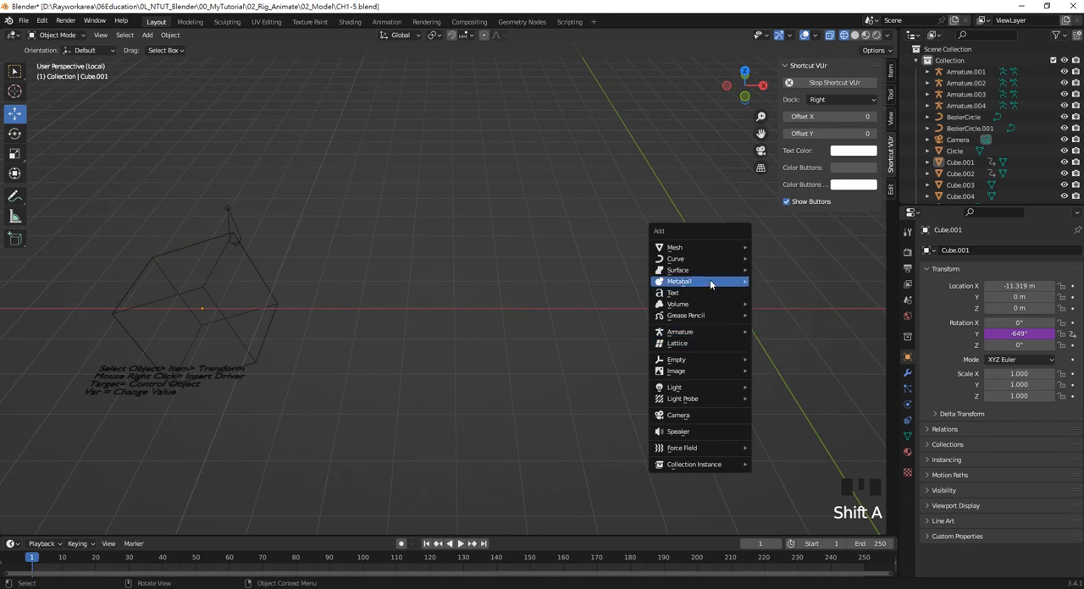
{"action": "mouse_move", "coordinate": [705, 245]}
{"action": "left_click", "coordinate": [775, 258]}
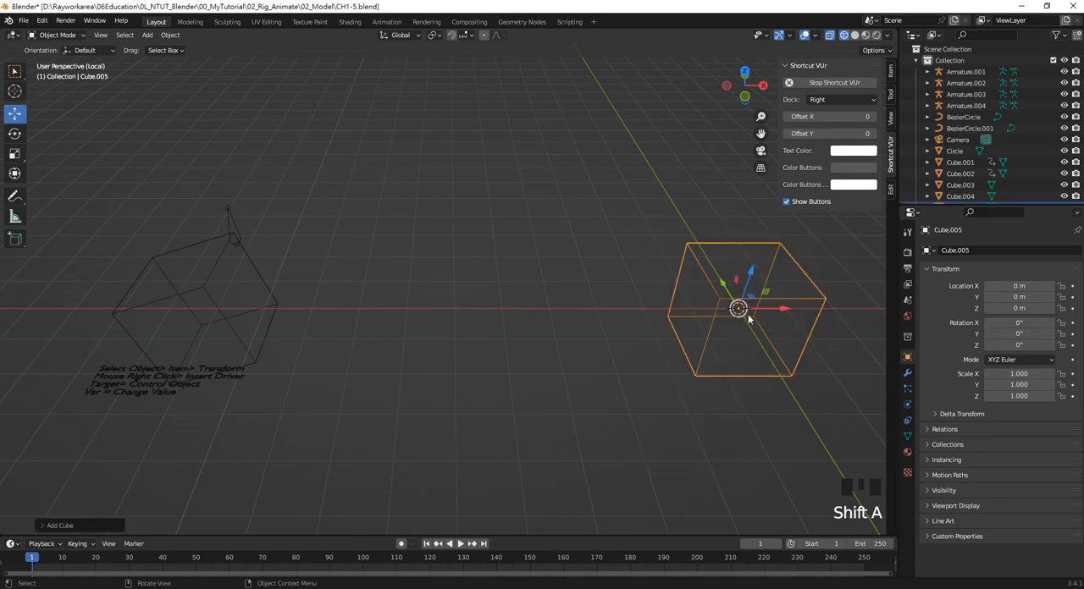
Add a single-bone armature and place it above the new cube
{"action": "key", "text": "shift+a"}
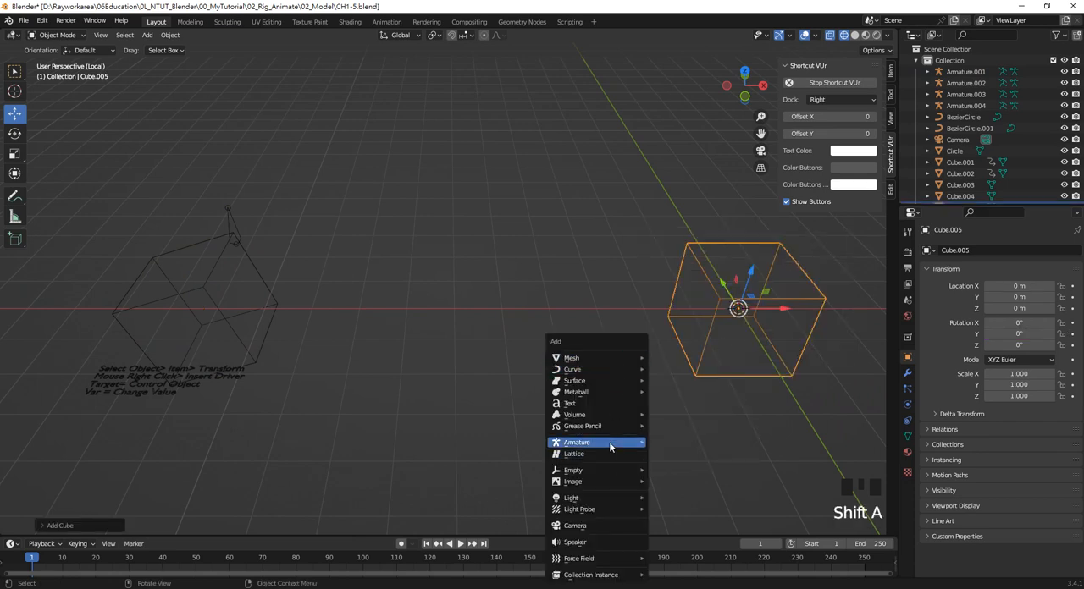
{"action": "mouse_move", "coordinate": [609, 442]}
{"action": "left_click", "coordinate": [676, 444]}
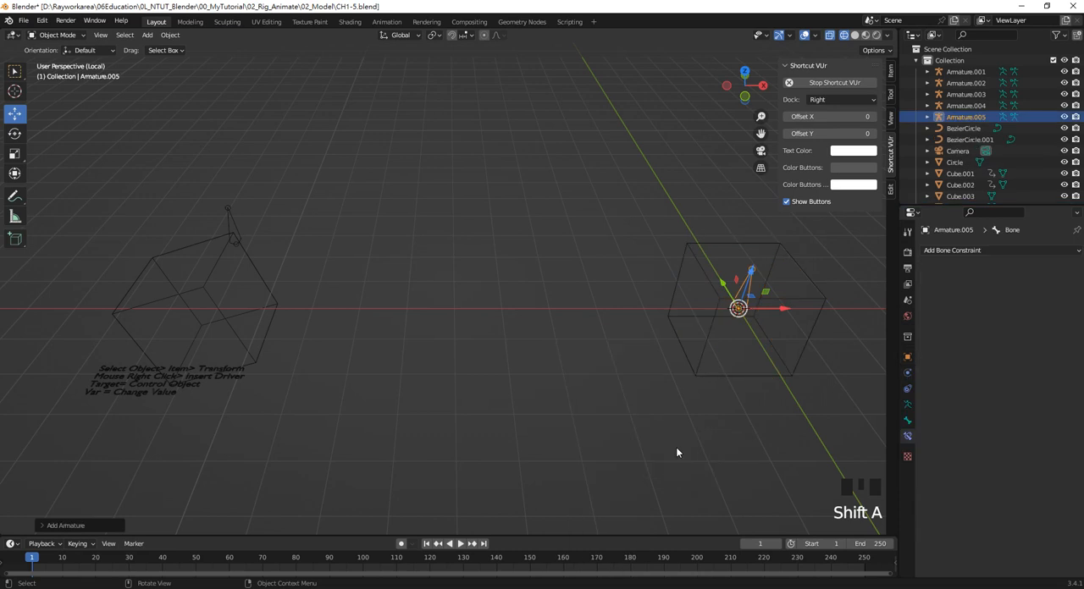
{"action": "left_click_drag", "start_coordinate": [722, 286], "coordinate": [687, 207]}
{"action": "mouse_move", "coordinate": [682, 298]}
{"action": "middle_mouse_down", "text": "shift"}
{"action": "mouse_move", "coordinate": [648, 293]}
{"action": "mouse_move", "coordinate": [687, 317]}
{"action": "middle_mouse_up", "text": "shift"}
Select the new cube and add a driver to its Z rotation
{"action": "left_click", "coordinate": [708, 319]}
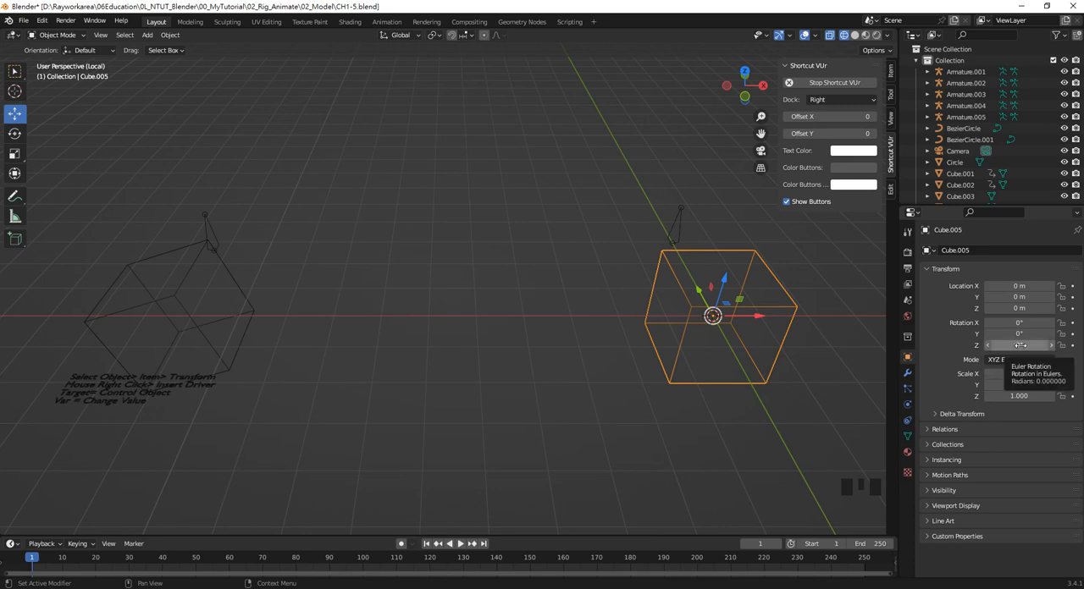
{"action": "left_click", "coordinate": [785, 306]}
{"action": "left_click", "coordinate": [785, 309]}
{"action": "right_click", "coordinate": [1020, 346]}
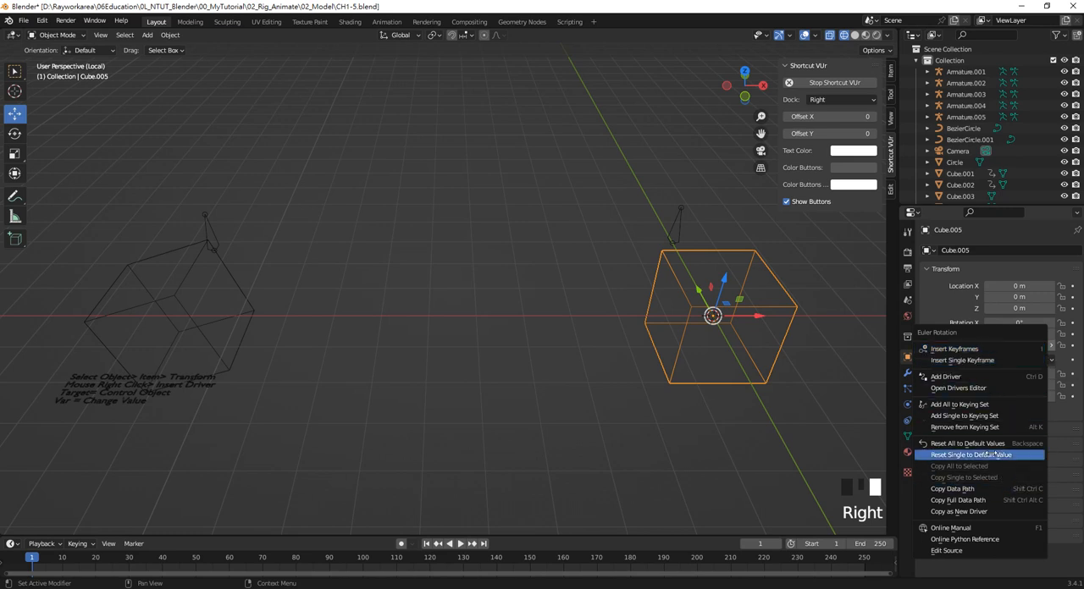
{"action": "left_click", "coordinate": [987, 377]}
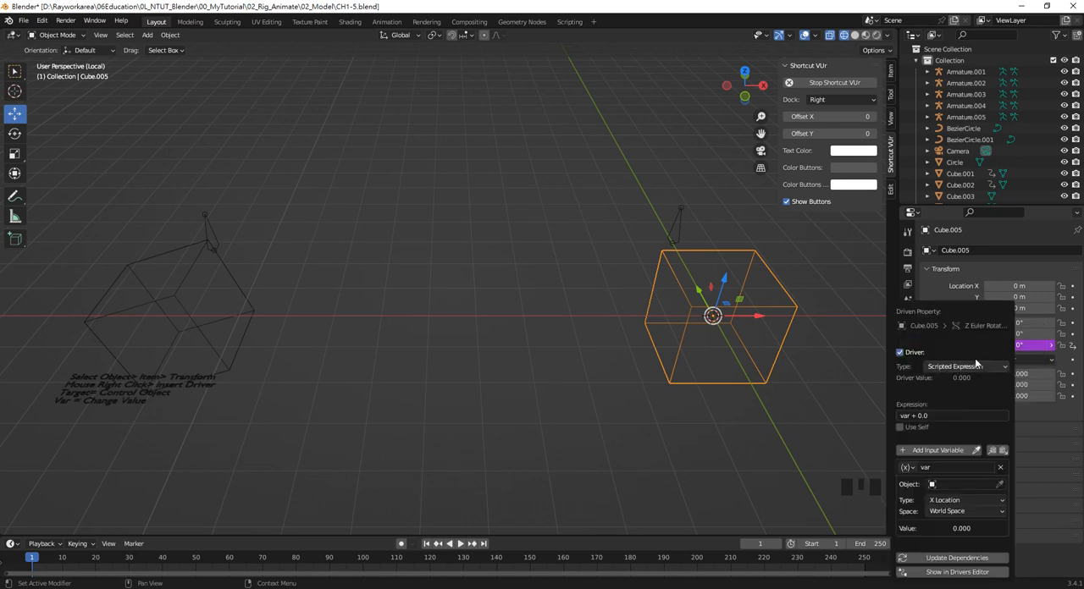
{"action": "left_click_drag", "start_coordinate": [961, 310], "coordinate": [607, 204]}
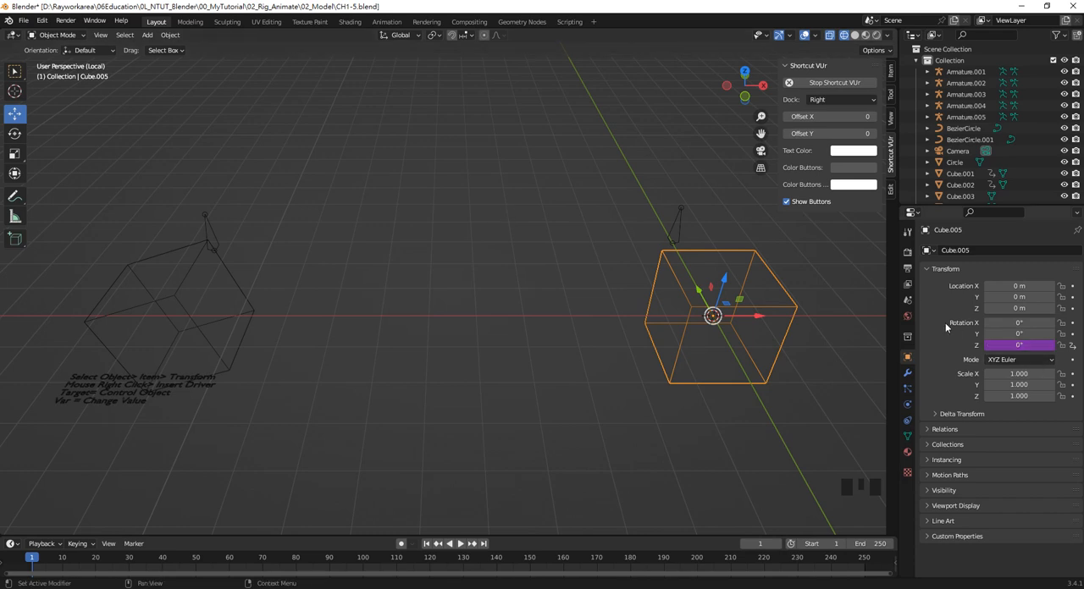
Edit the cube's Z rotation driver so its variable targets Armature.005 and its bone named Bone
{"action": "right_click", "coordinate": [1015, 346]}
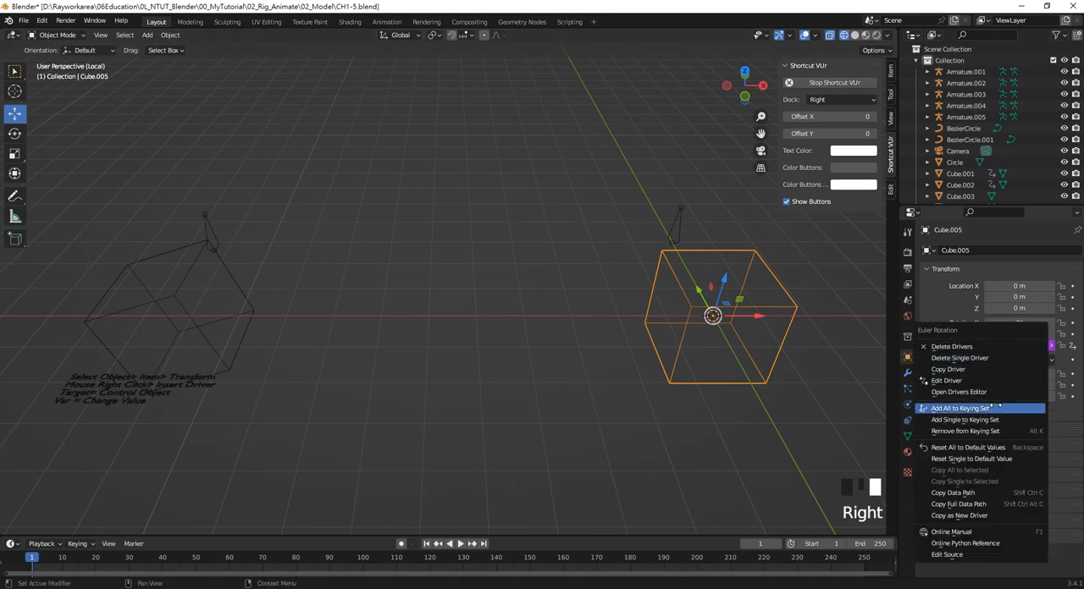
{"action": "left_click", "coordinate": [988, 380]}
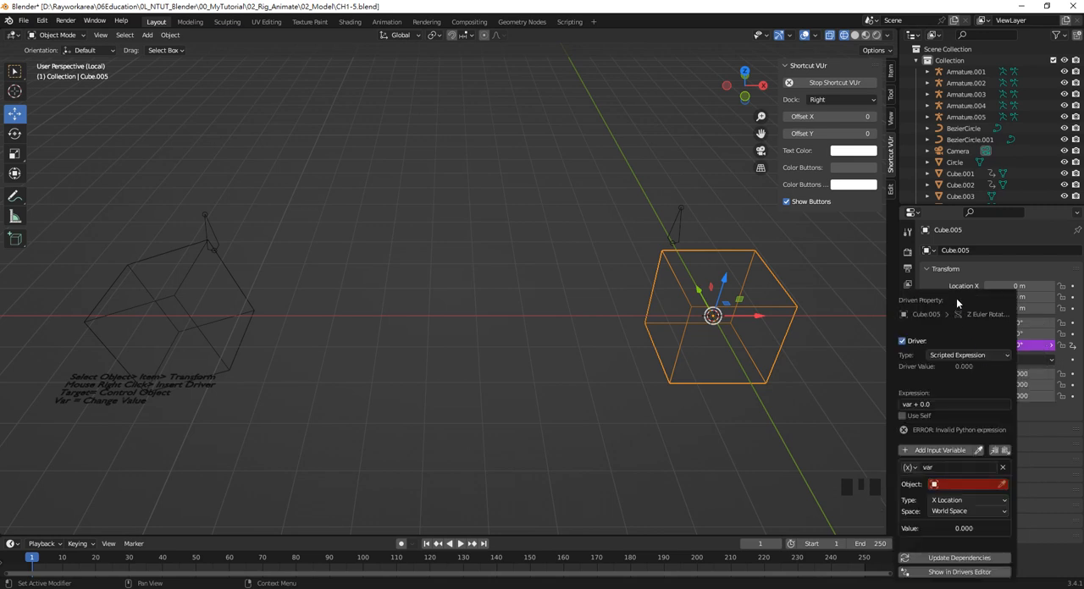
{"action": "left_click_drag", "start_coordinate": [956, 298], "coordinate": [597, 236]}
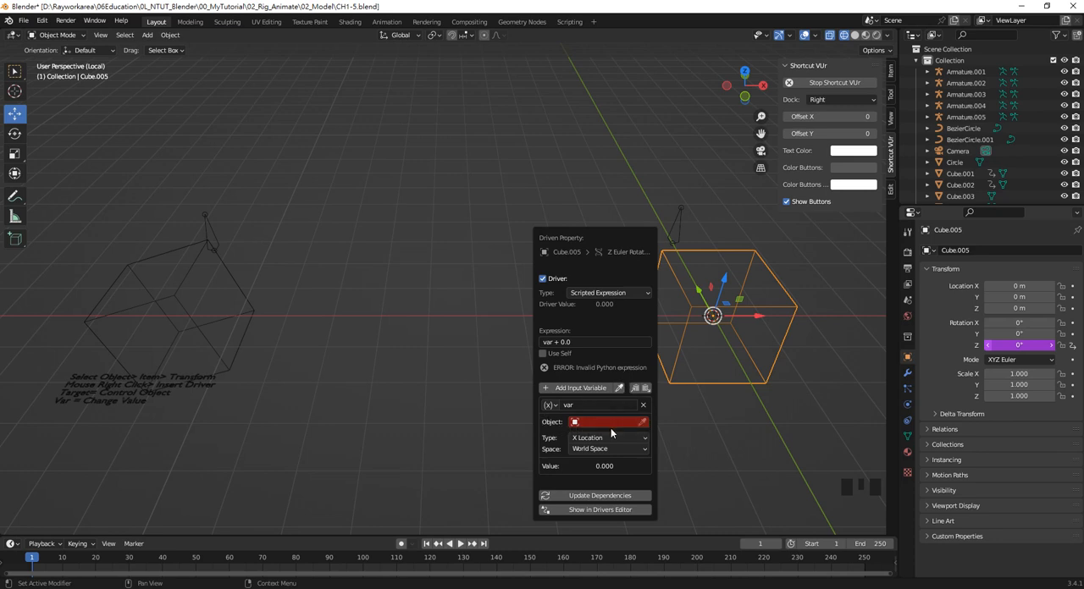
{"action": "left_click_drag", "start_coordinate": [605, 241], "coordinate": [513, 229]}
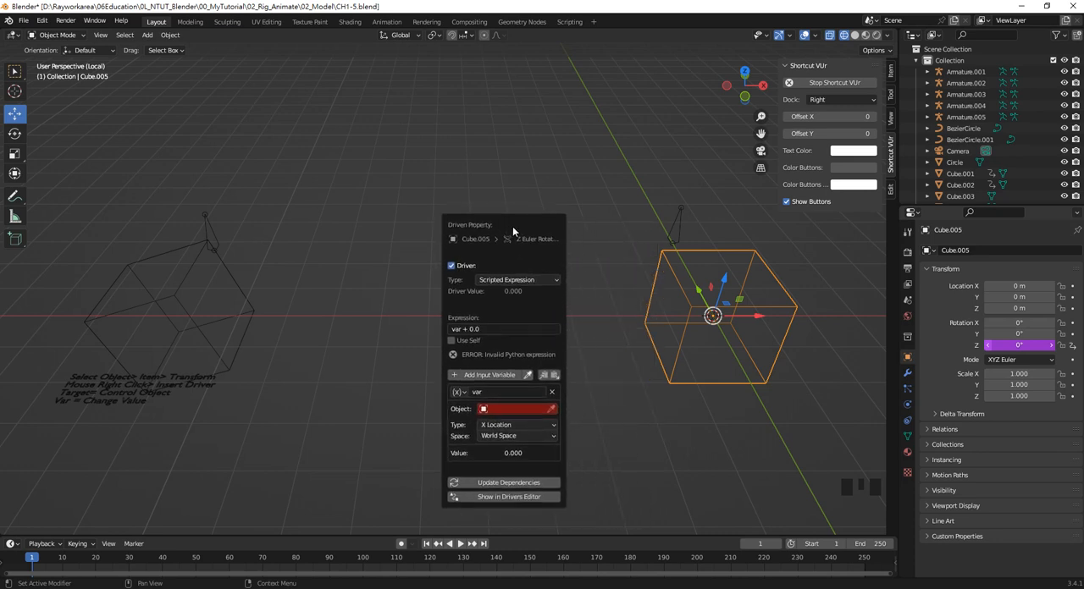
{"action": "left_click", "coordinate": [535, 410]}
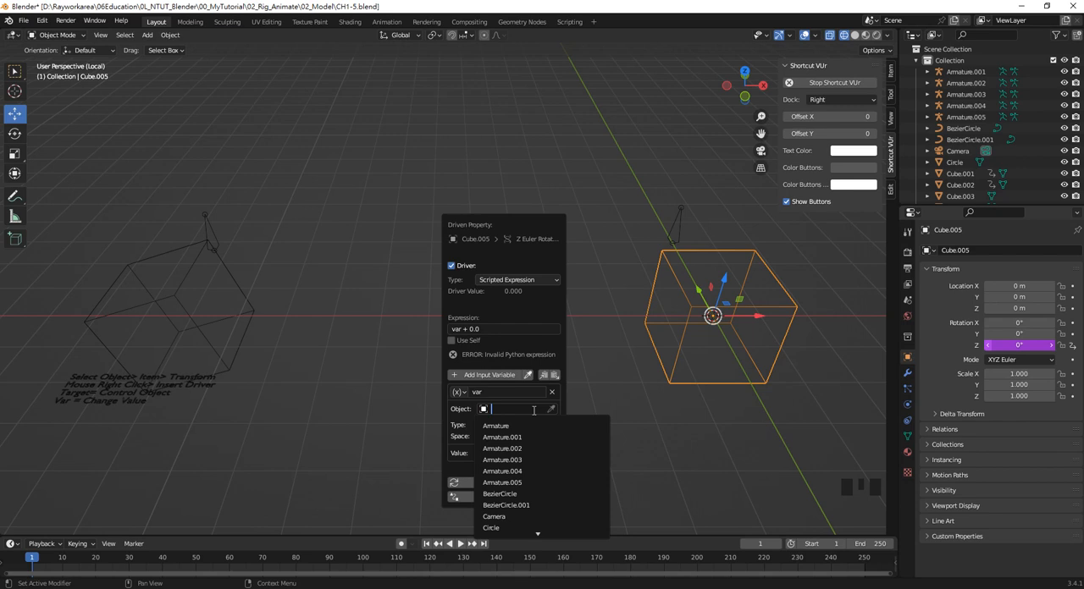
{"action": "left_click", "coordinate": [542, 482]}
{"action": "left_click", "coordinate": [535, 409]}
{"action": "left_click", "coordinate": [533, 426]}
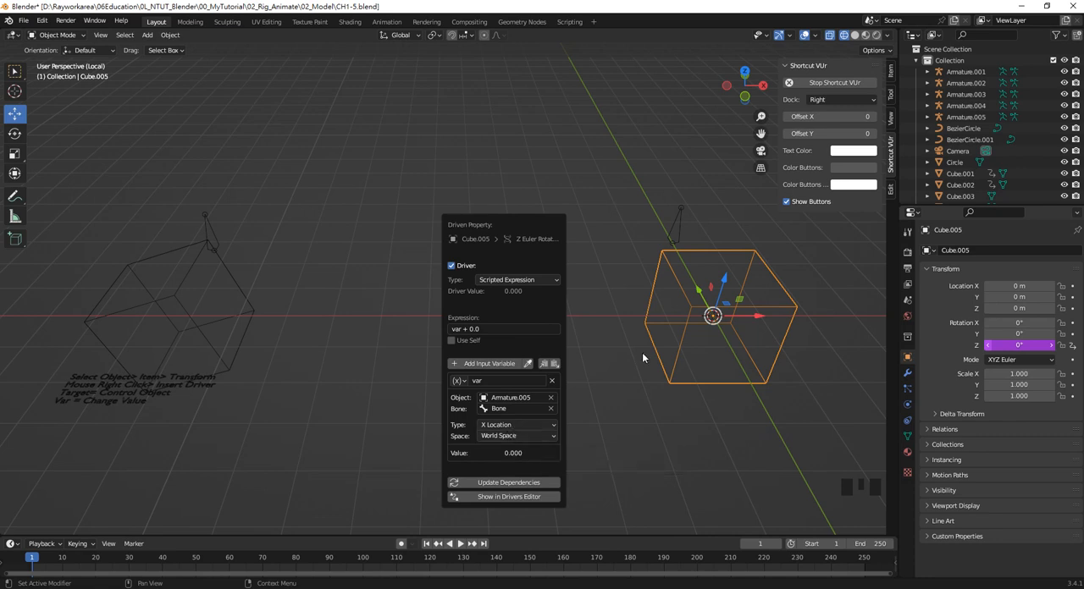
Set the variable of the cube's Z rotation driver to read Z Location in Local Space
{"action": "left_click", "coordinate": [675, 227]}
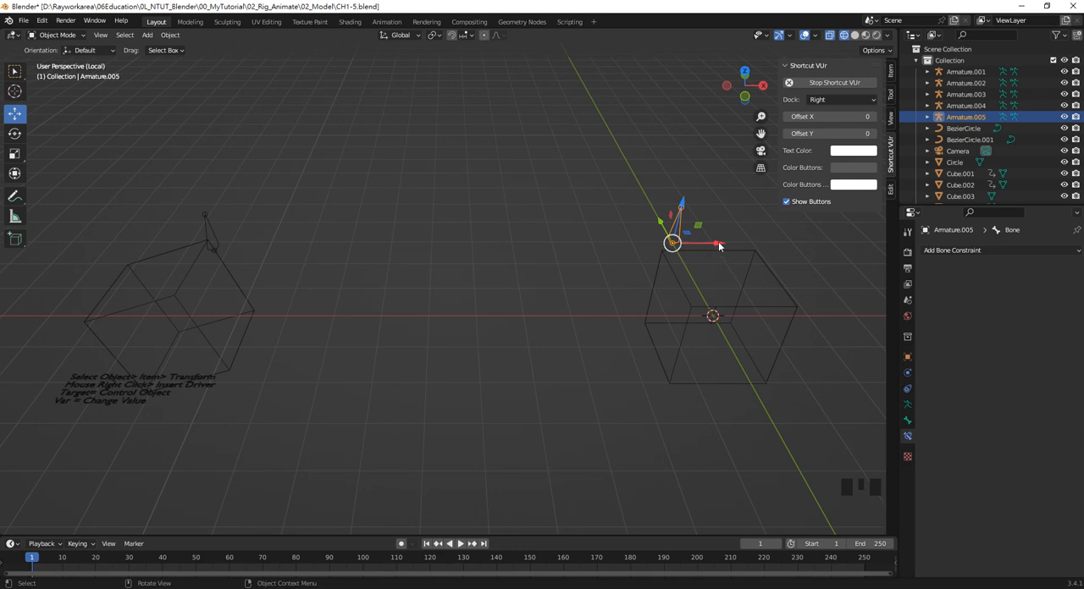
{"action": "left_click", "coordinate": [766, 269]}
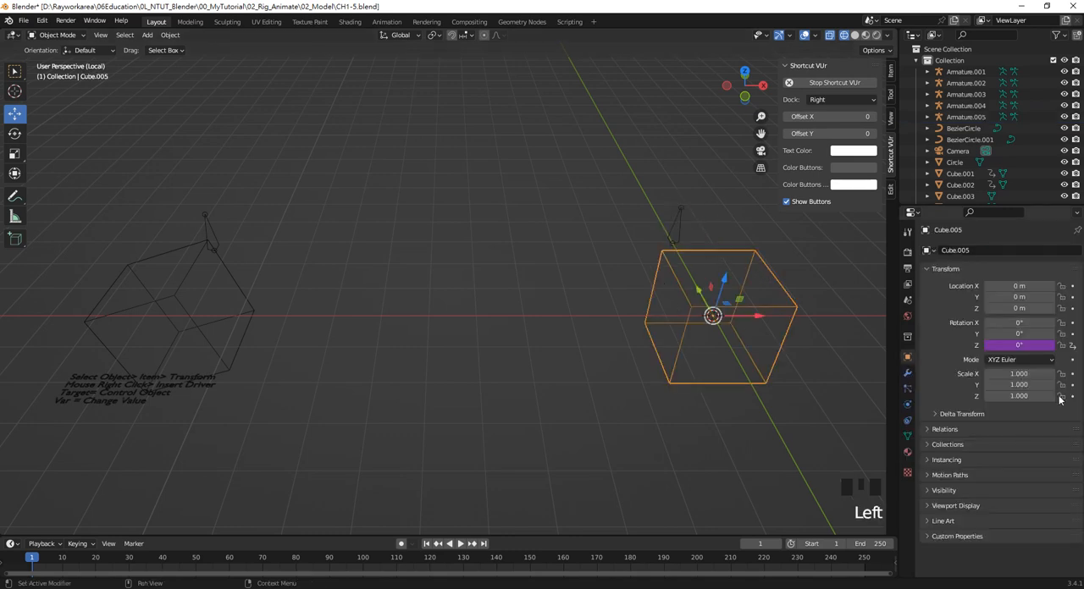
{"action": "right_click", "coordinate": [1015, 348]}
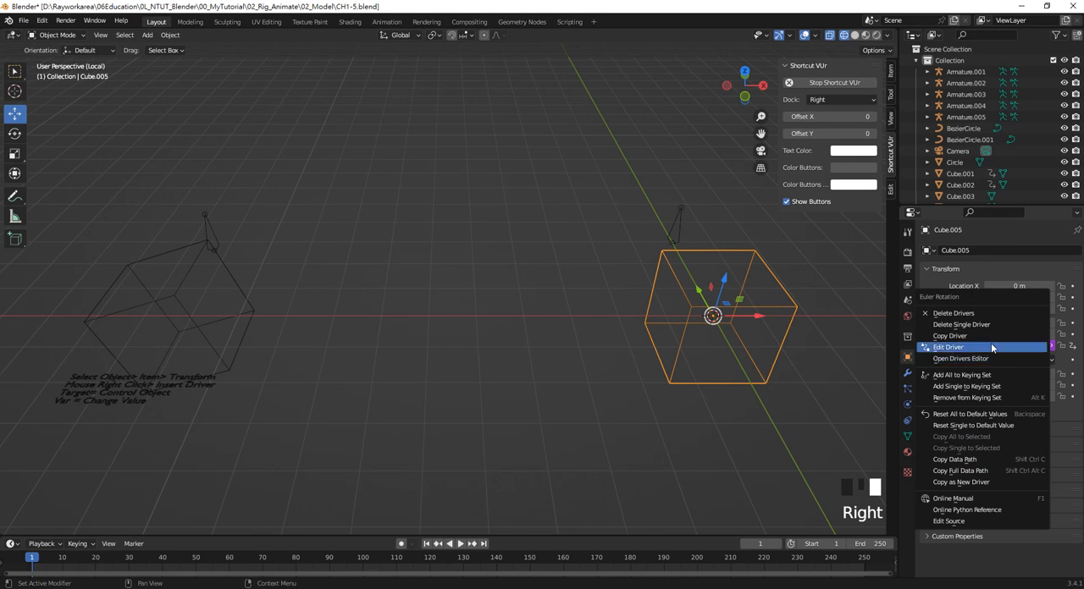
{"action": "right_click", "coordinate": [1006, 345]}
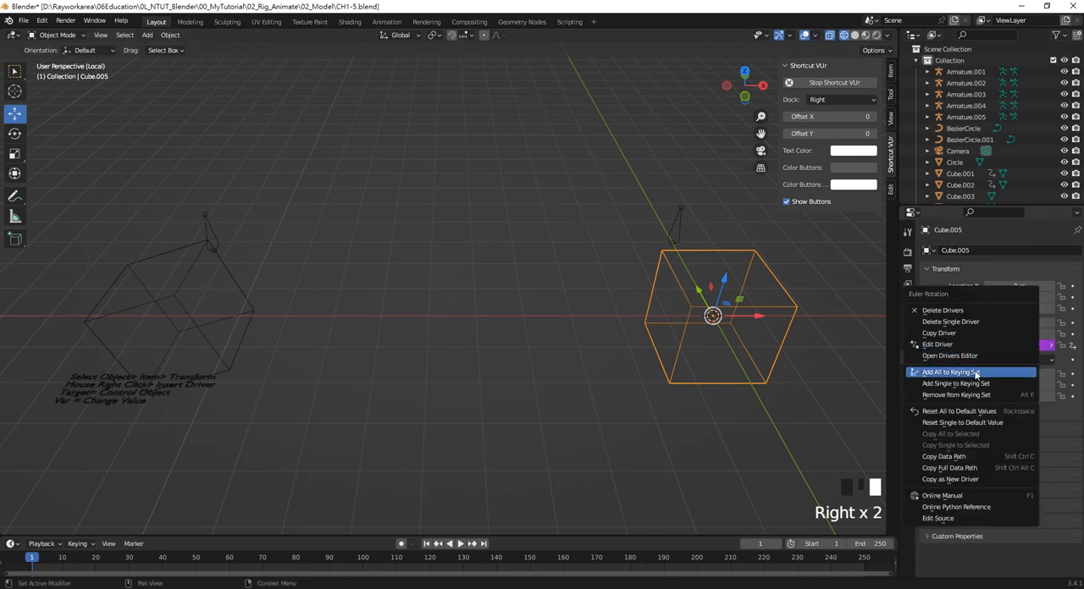
{"action": "left_click", "coordinate": [932, 341]}
{"action": "left_click_drag", "start_coordinate": [897, 307], "coordinate": [462, 261]}
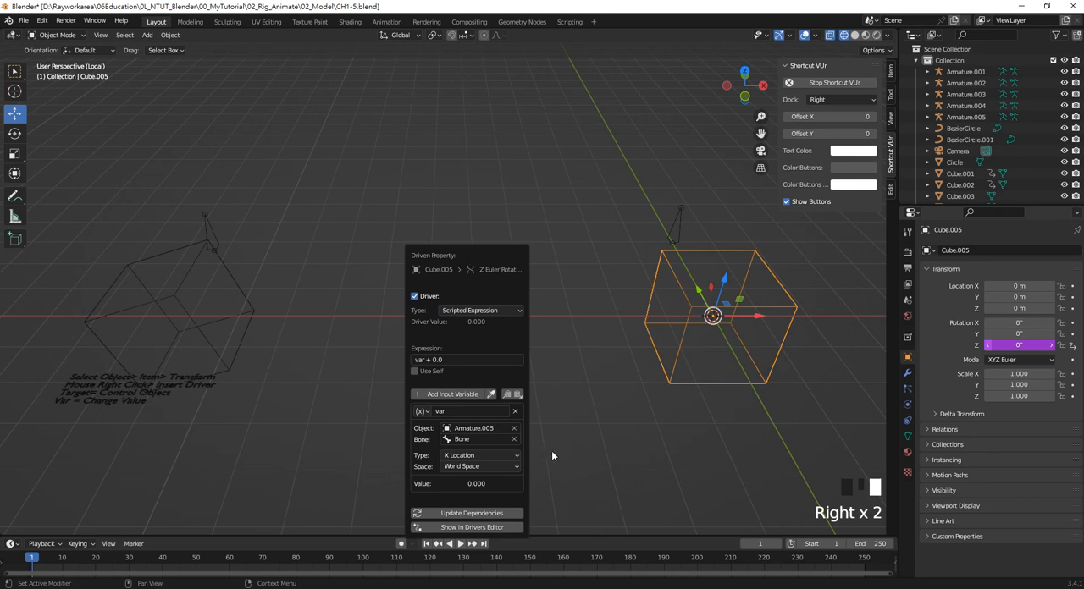
{"action": "left_click", "coordinate": [480, 457]}
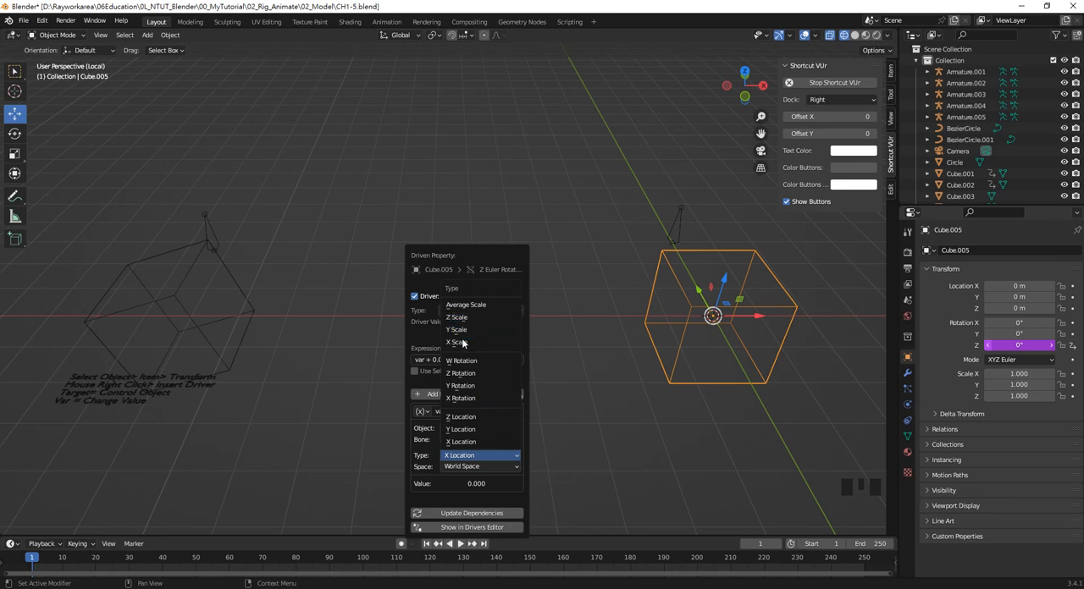
{"action": "left_click", "coordinate": [472, 419]}
{"action": "left_click", "coordinate": [483, 467]}
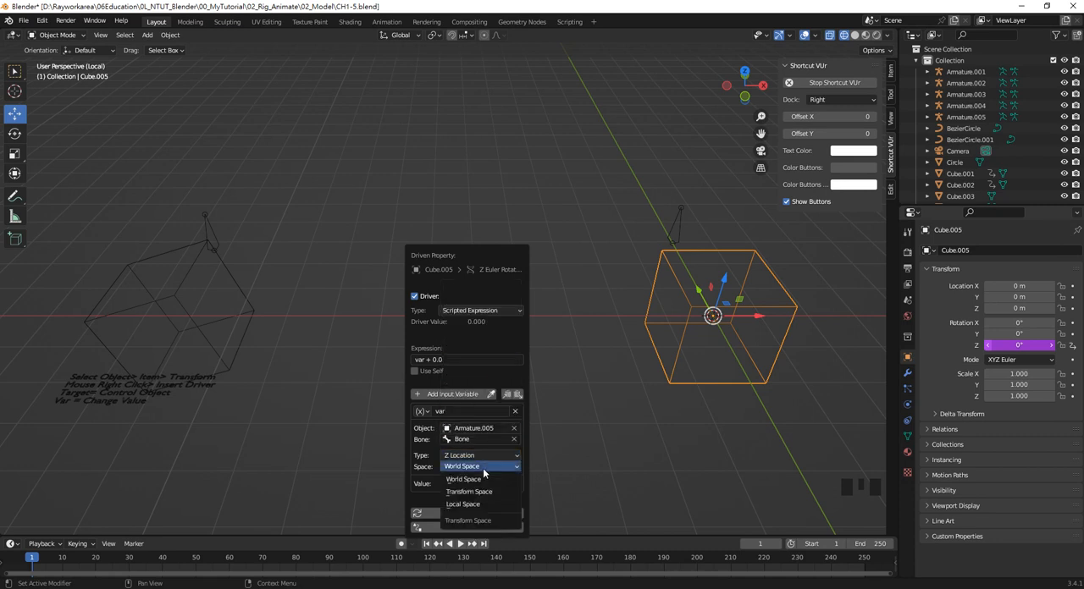
{"action": "left_click", "coordinate": [480, 504]}
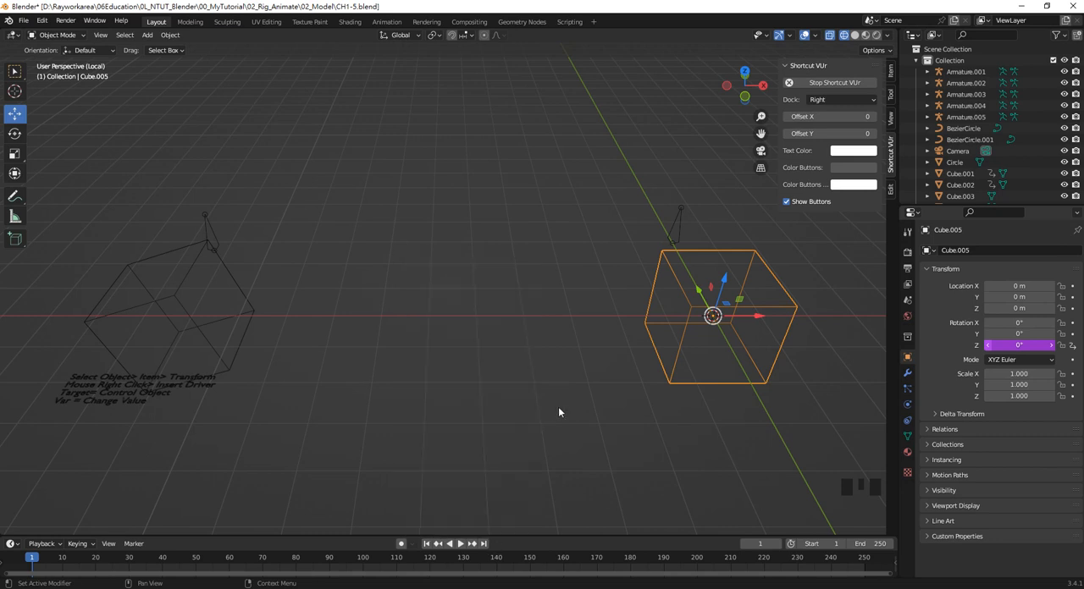
Put the new armature in Pose Mode and try moving its bone along global Z to test the driver
{"action": "left_click", "coordinate": [680, 237]}
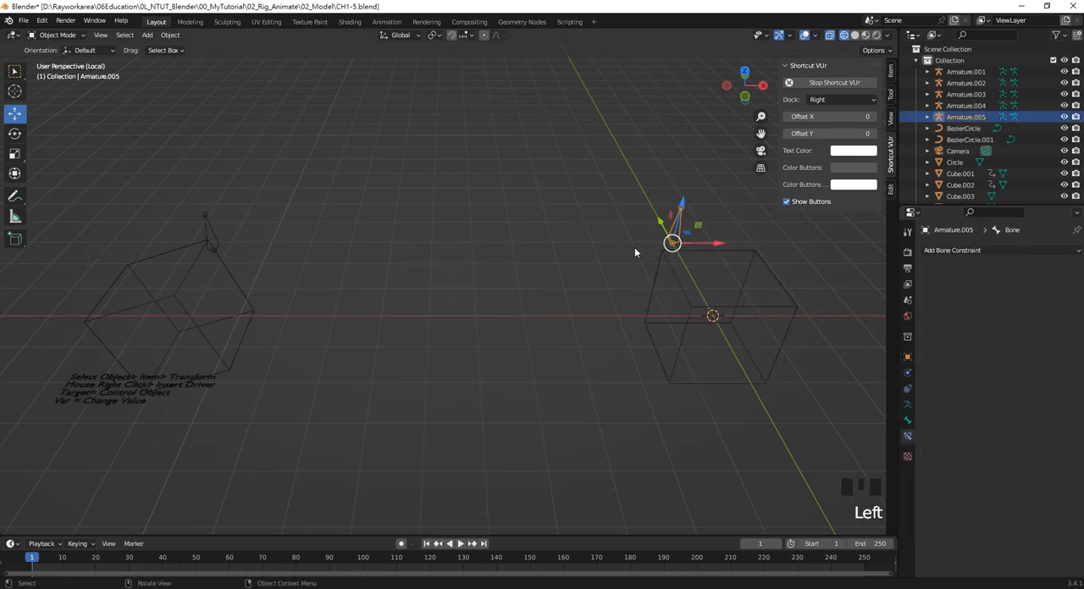
{"action": "left_click", "coordinate": [76, 37]}
{"action": "left_click", "coordinate": [77, 74]}
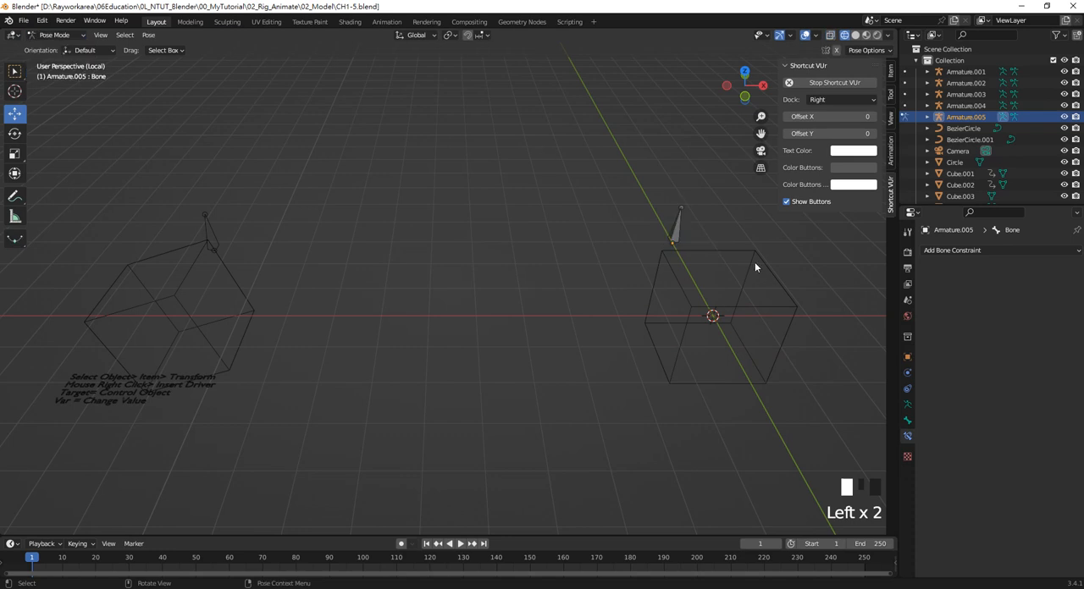
{"action": "left_click", "coordinate": [680, 230]}
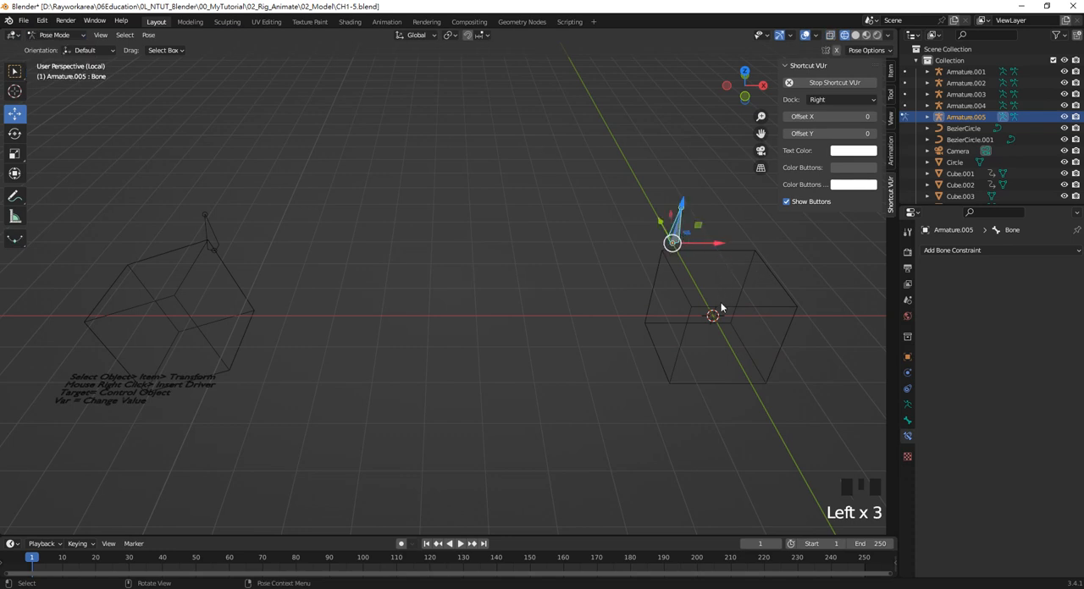
{"action": "key", "text": "g"}
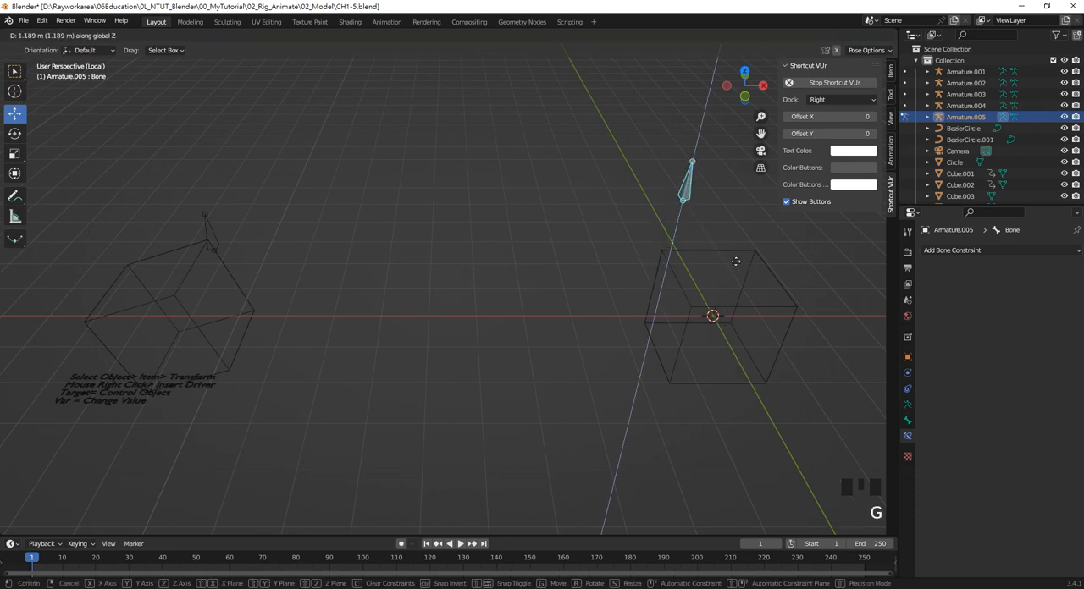
{"action": "right_click", "coordinate": [725, 334]}
Reopen the driver on the new cube's Z rotation and check its target, type and space settings
{"action": "left_click", "coordinate": [756, 256]}
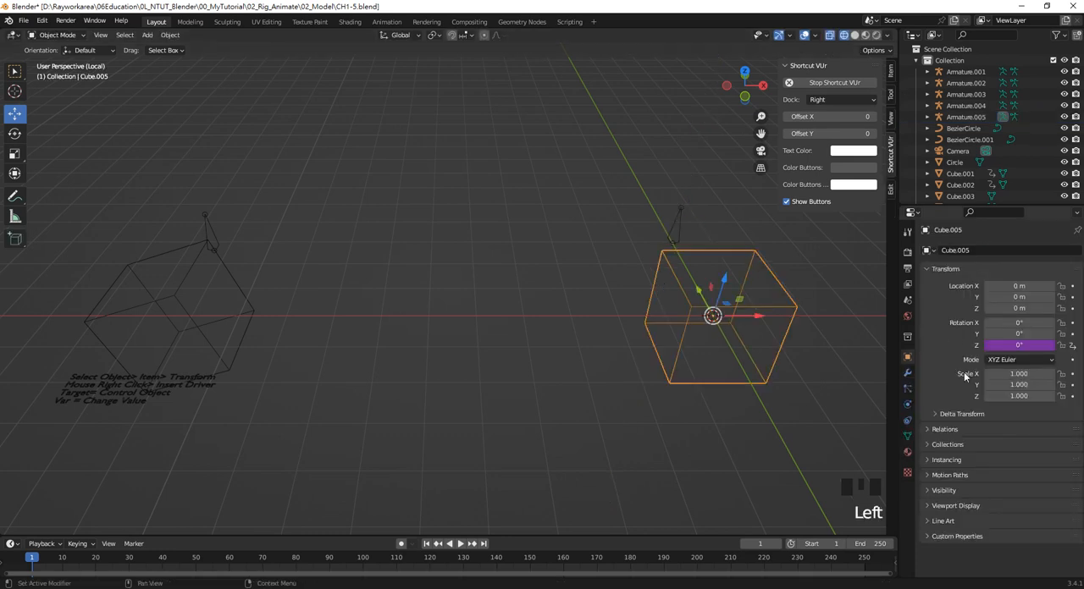
{"action": "right_click", "coordinate": [1016, 348]}
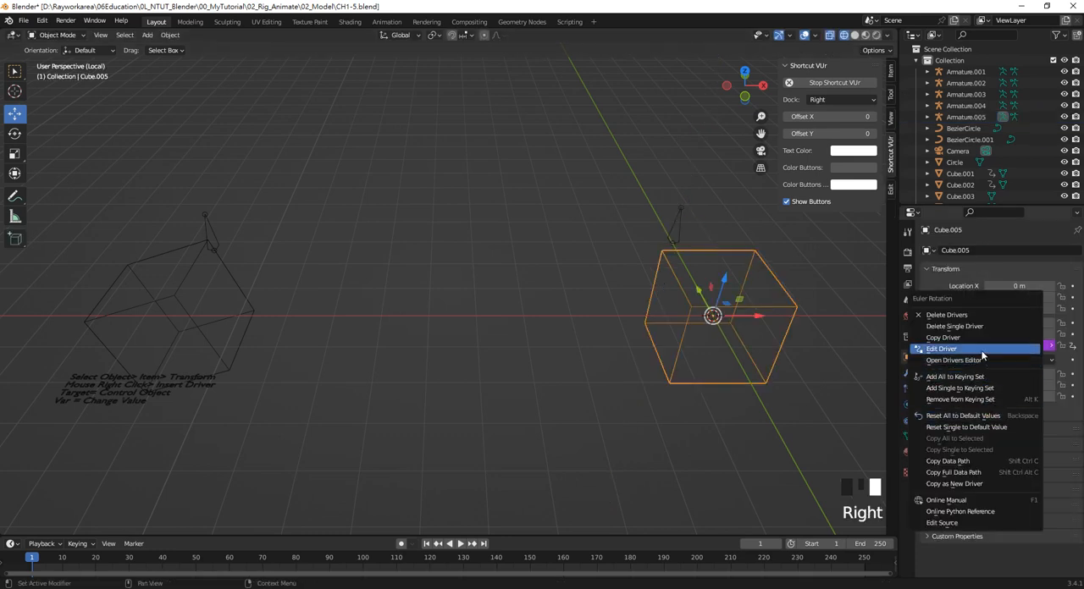
{"action": "left_click", "coordinate": [927, 349]}
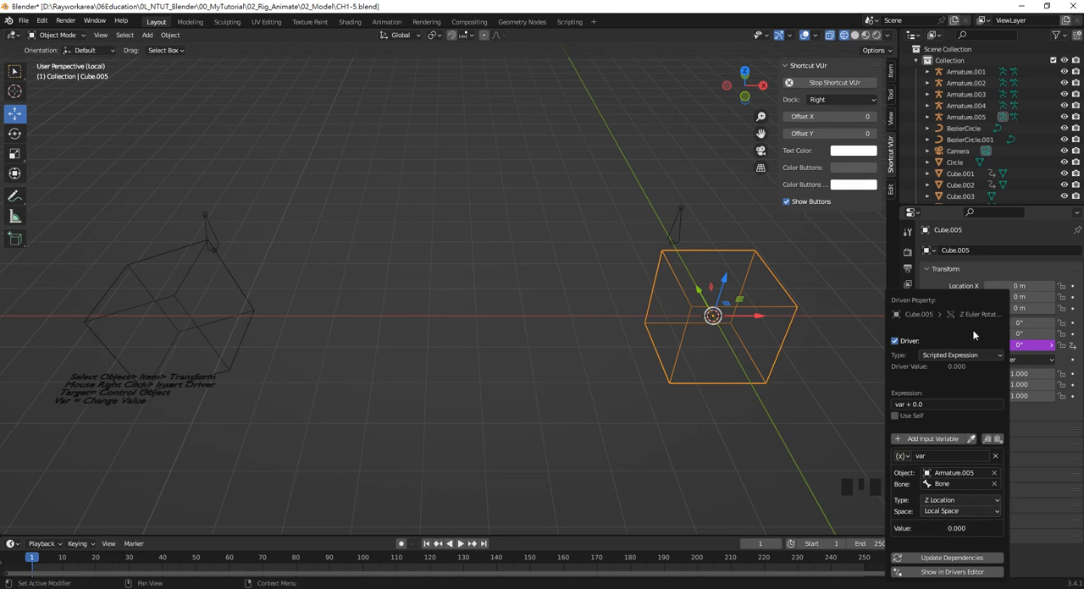
{"action": "left_click_drag", "start_coordinate": [958, 303], "coordinate": [559, 234]}
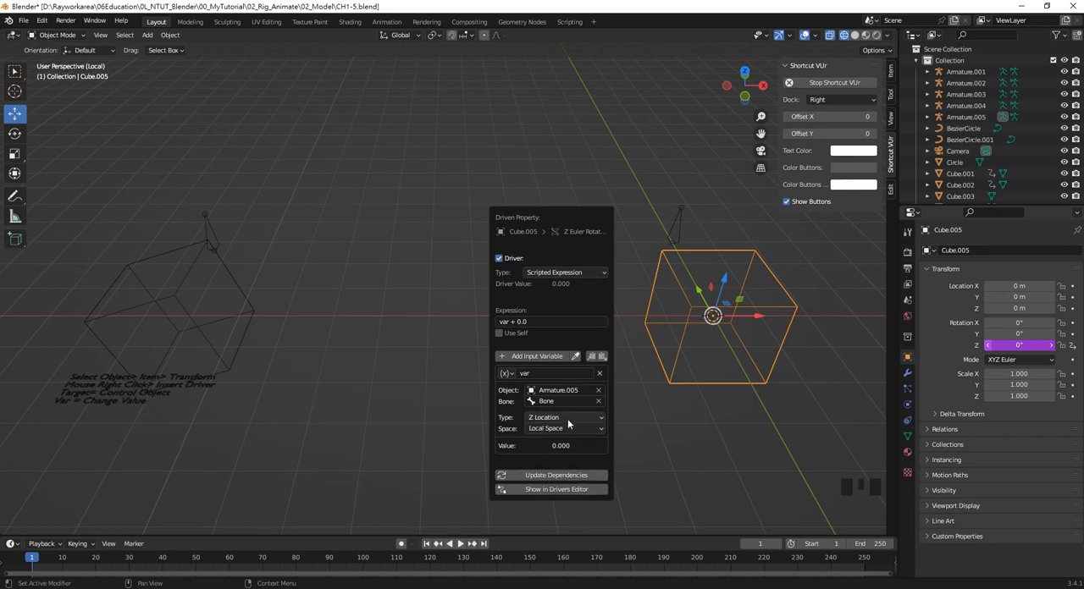
Close the driver settings, reselect the new cube and show its transform values in the viewport
{"action": "left_click", "coordinate": [778, 309]}
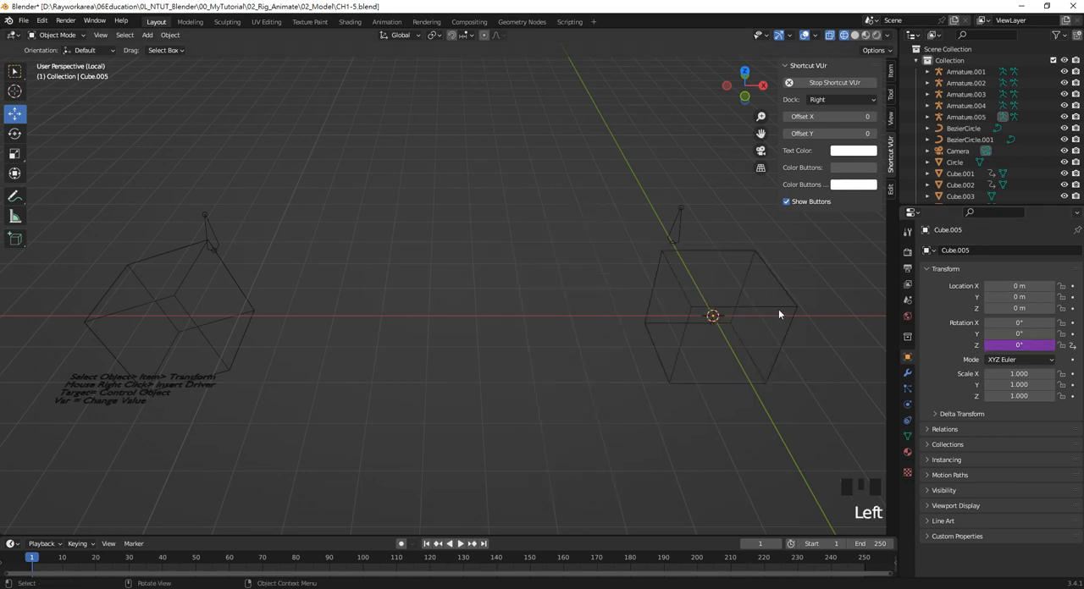
{"action": "left_click", "coordinate": [771, 319]}
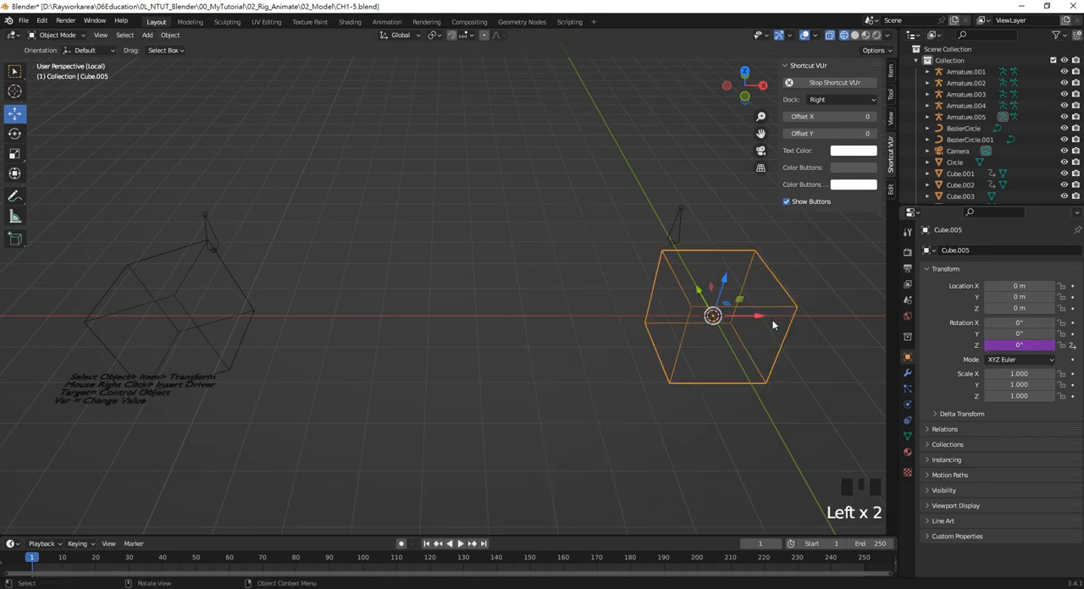
{"action": "left_click", "coordinate": [890, 76]}
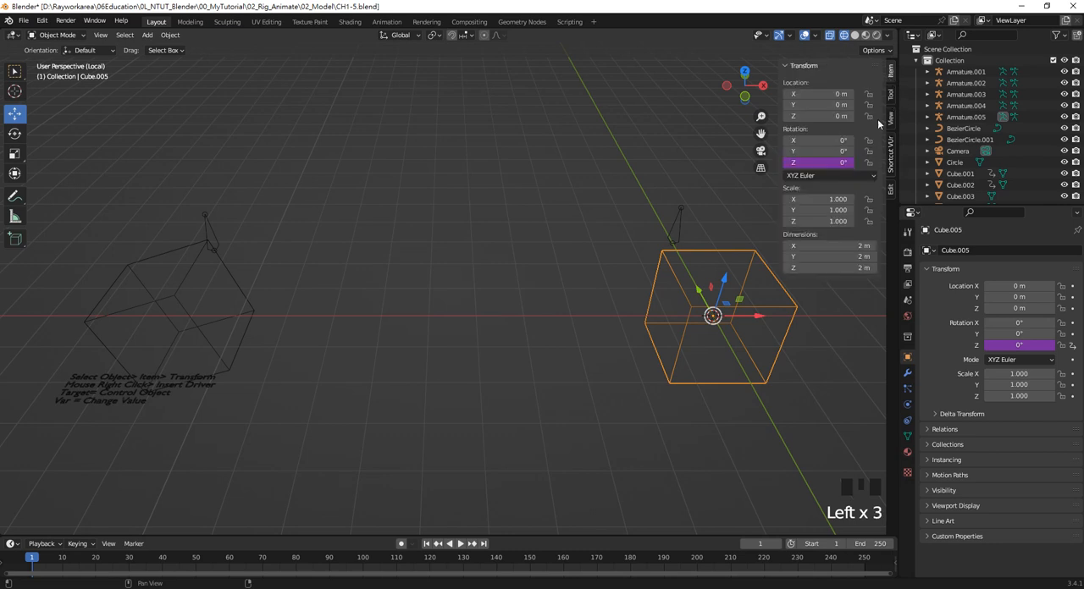
Edit the driver on the new cube's Z rotation, setting the expression to var *10 and the variable's space to World Space
{"action": "left_click", "coordinate": [831, 175]}
{"action": "left_click", "coordinate": [679, 219]}
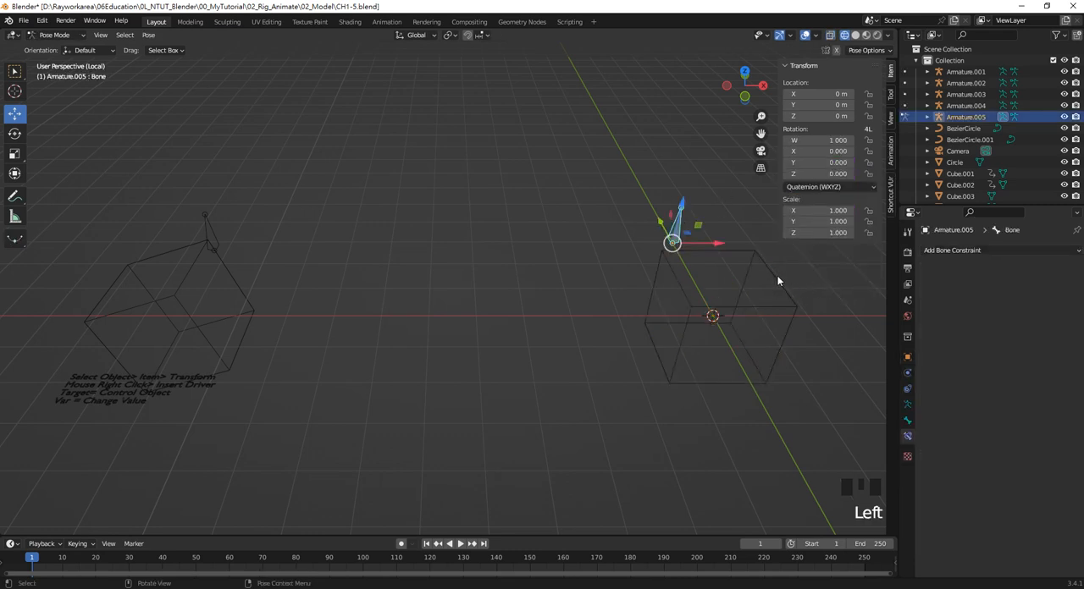
{"action": "left_click", "coordinate": [776, 278]}
{"action": "right_click", "coordinate": [1012, 346]}
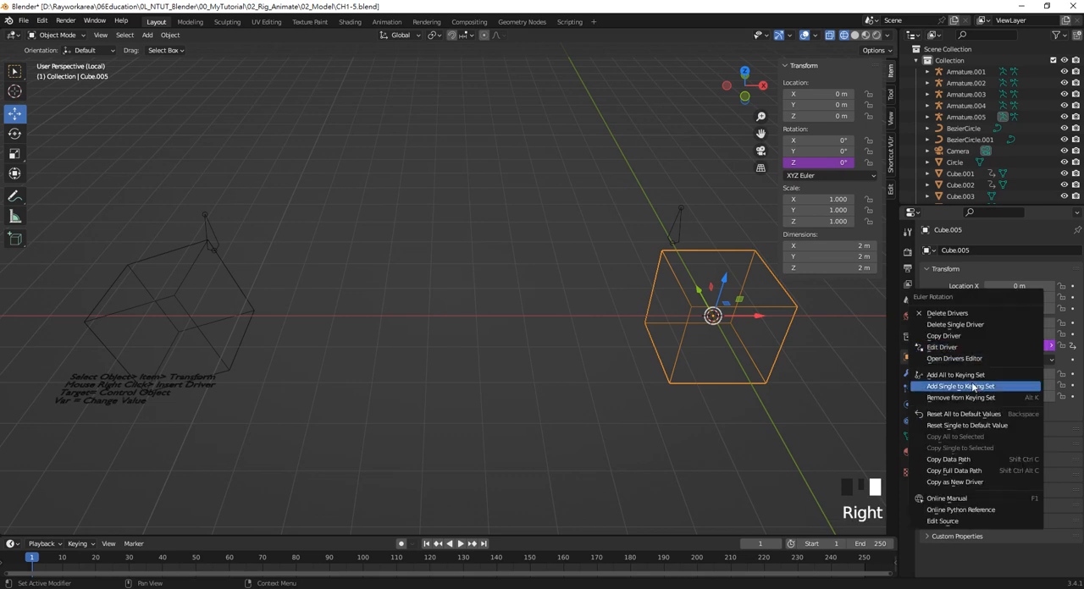
{"action": "left_click", "coordinate": [964, 347]}
{"action": "left_click_drag", "start_coordinate": [938, 299], "coordinate": [552, 229]}
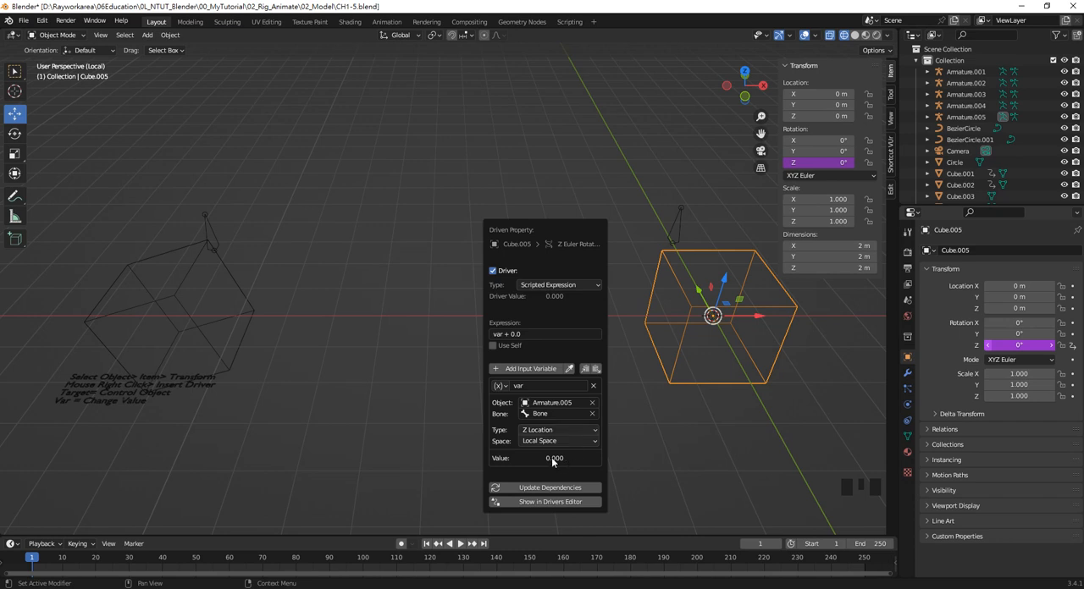
{"action": "left_click", "coordinate": [532, 337]}
{"action": "left_click_drag", "start_coordinate": [504, 334], "coordinate": [552, 334]}
{"action": "key", "text": "BackSpace"}
{"action": "type", "text": "*10"}
{"action": "left_click", "coordinate": [566, 442]}
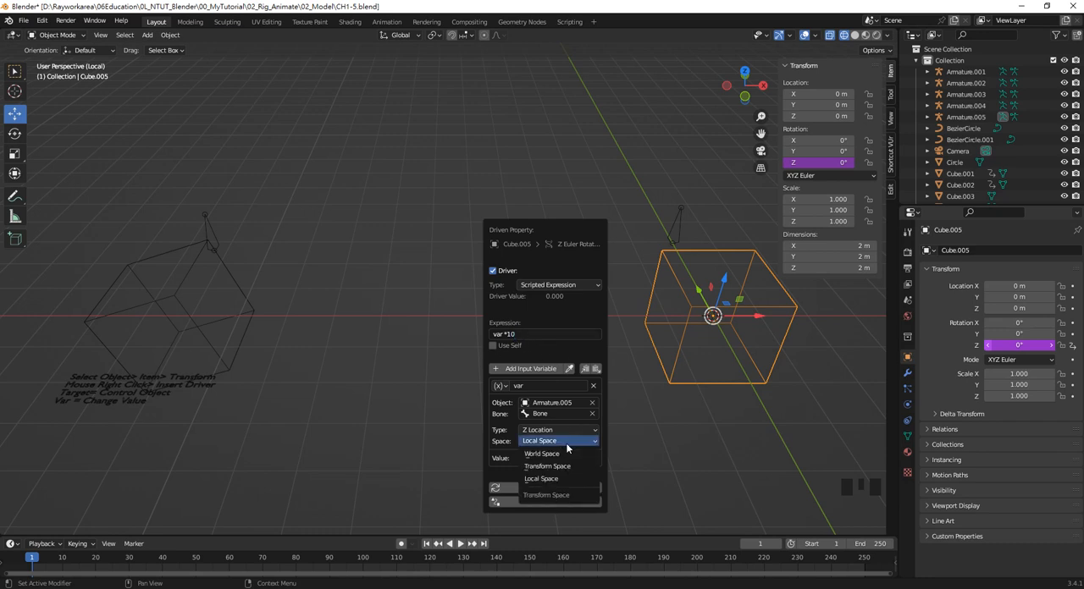
{"action": "left_click", "coordinate": [564, 459]}
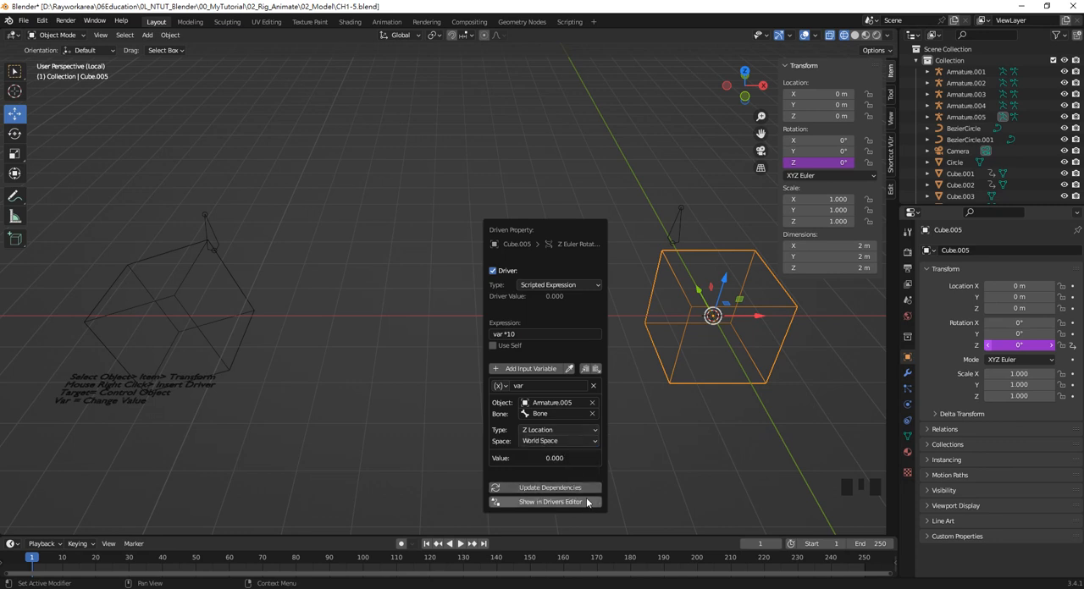
Move the new armature's bone vertically to about 0.143 m on its Y location to test the cube's driver
{"action": "left_click", "coordinate": [684, 244]}
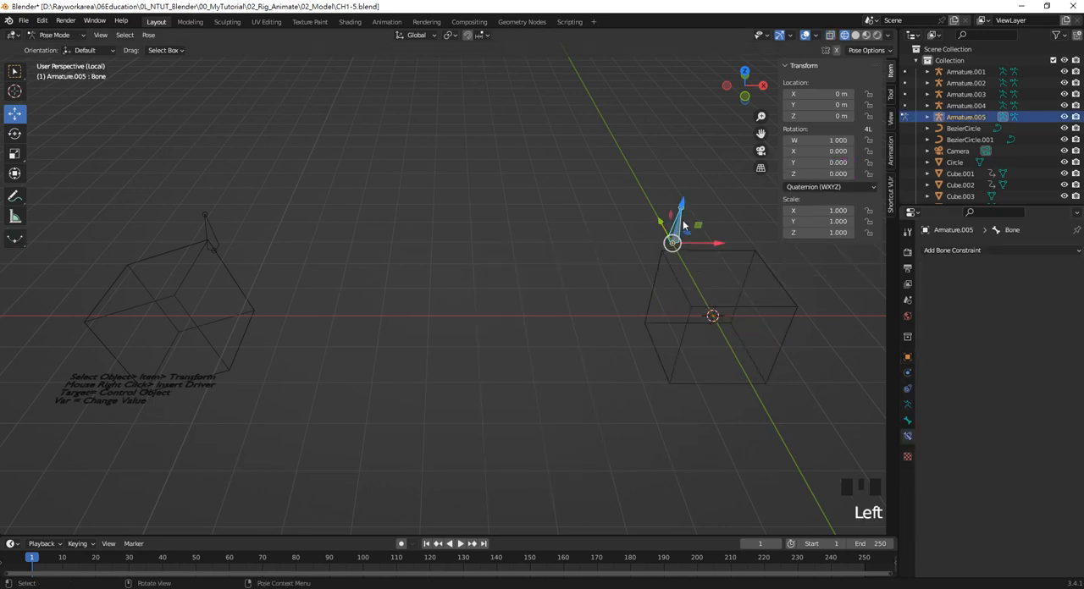
{"action": "left_click_drag", "start_coordinate": [685, 221], "coordinate": [718, 247]}
{"action": "middle_click_drag", "start_coordinate": [718, 247], "coordinate": [531, 268], "text": "shift"}
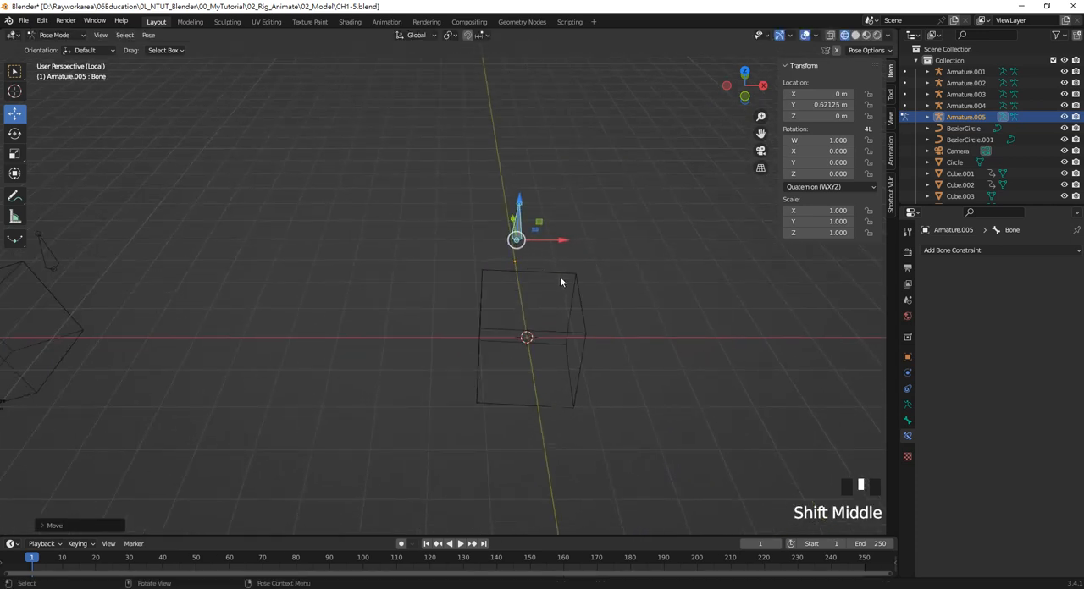
{"action": "left_click", "coordinate": [560, 278]}
{"action": "left_click", "coordinate": [522, 232]}
{"action": "left_click_drag", "start_coordinate": [523, 205], "coordinate": [518, 237]}
{"action": "left_click", "coordinate": [567, 285]}
{"action": "left_click", "coordinate": [520, 233]}
Select the cube of the Insert Driver example and review the driver settings of its Y rotation
{"action": "middle_click_drag", "start_coordinate": [285, 307], "coordinate": [510, 286], "text": "shift"}
{"action": "middle_click_drag", "start_coordinate": [339, 325], "coordinate": [491, 322], "text": "shift"}
{"action": "scroll", "coordinate": [266, 394], "scroll_direction": "up", "scroll_amount": 2}
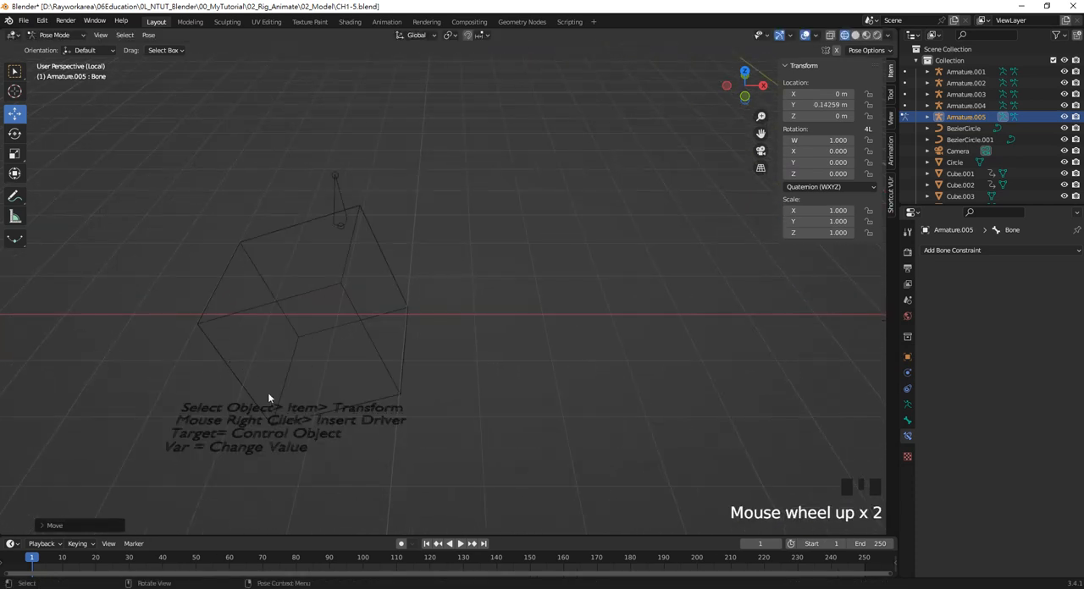
{"action": "middle_click_drag", "start_coordinate": [266, 395], "coordinate": [431, 396], "text": "shift"}
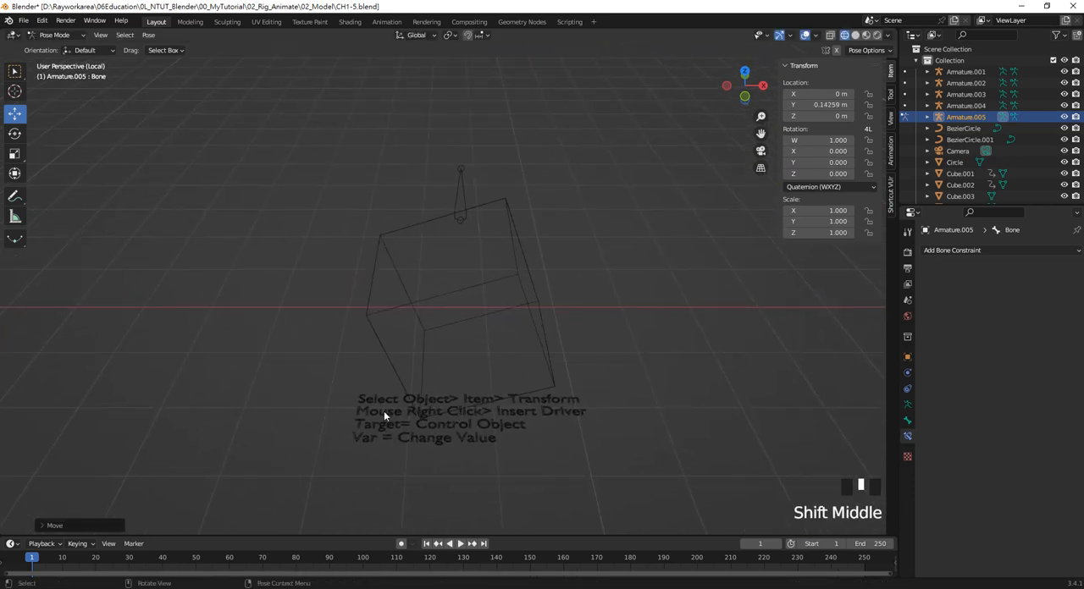
{"action": "left_click", "coordinate": [499, 276]}
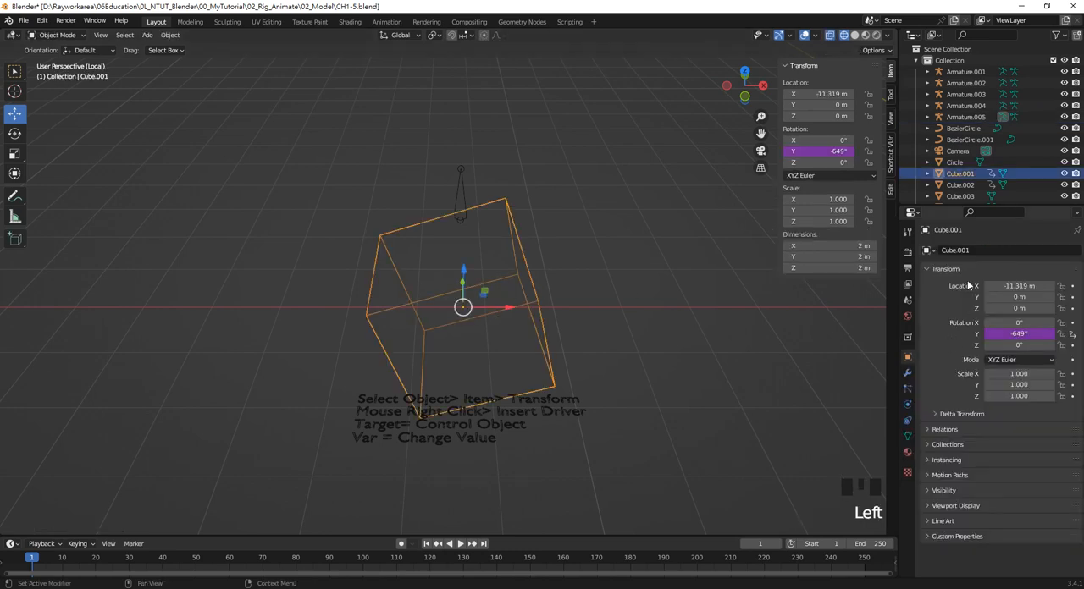
{"action": "right_click", "coordinate": [1021, 335]}
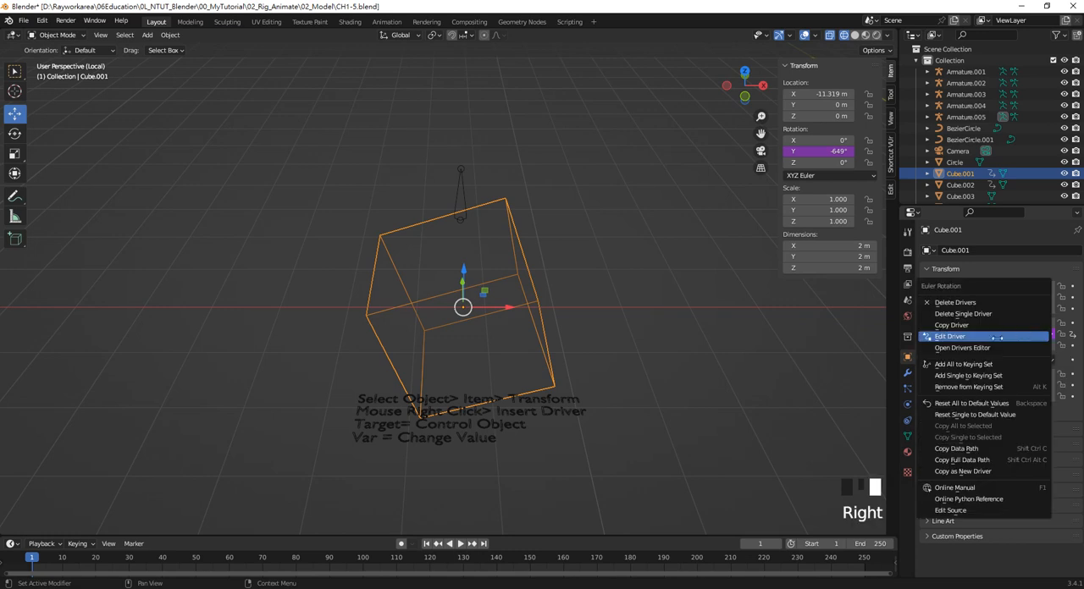
{"action": "left_click", "coordinate": [956, 298]}
{"action": "left_click_drag", "start_coordinate": [949, 296], "coordinate": [709, 241]}
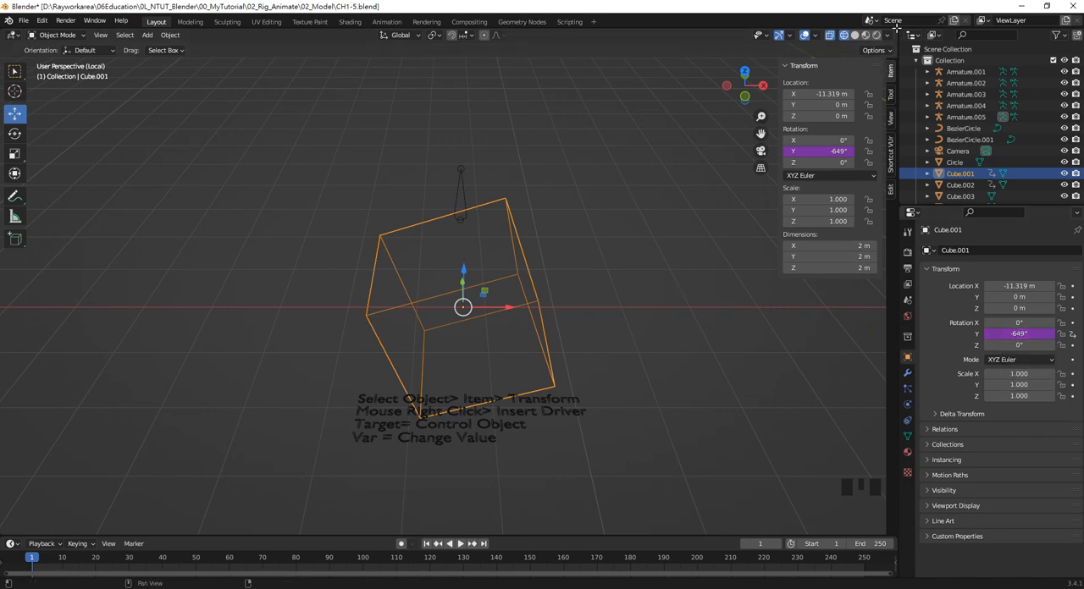
Split the 3D viewport horizontally and turn the upper area into a Drivers editor
{"action": "left_click_drag", "start_coordinate": [900, 29], "coordinate": [899, 240]}
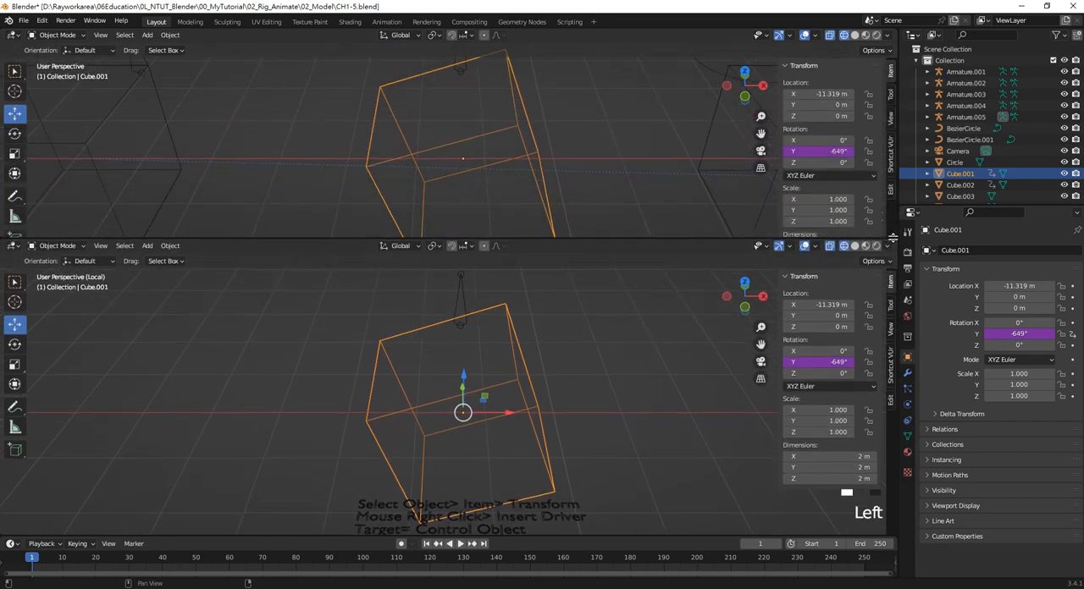
{"action": "left_click", "coordinate": [14, 35]}
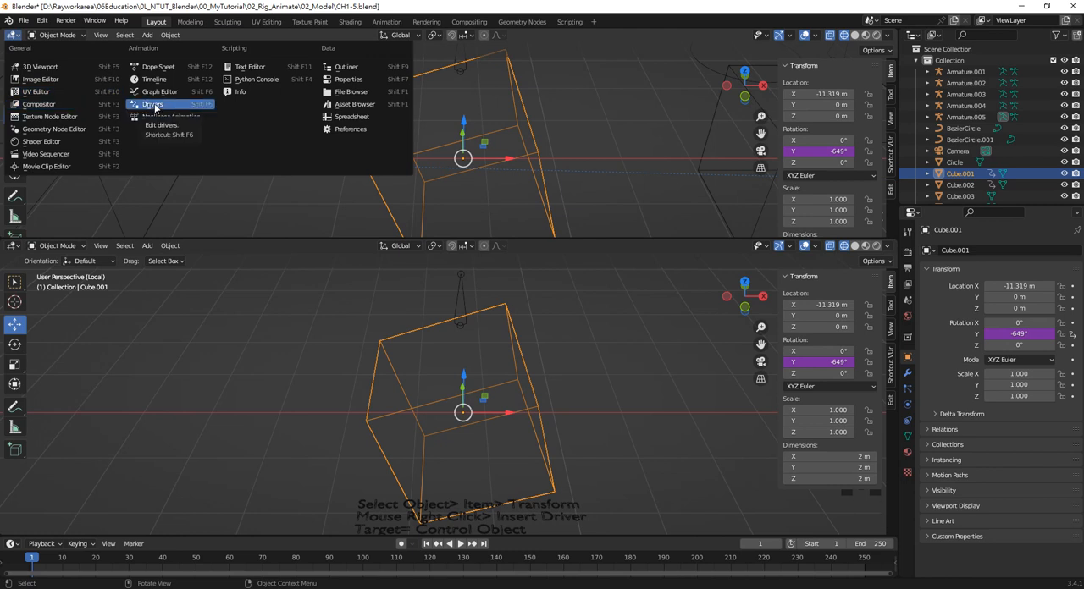
{"action": "left_click", "coordinate": [154, 104]}
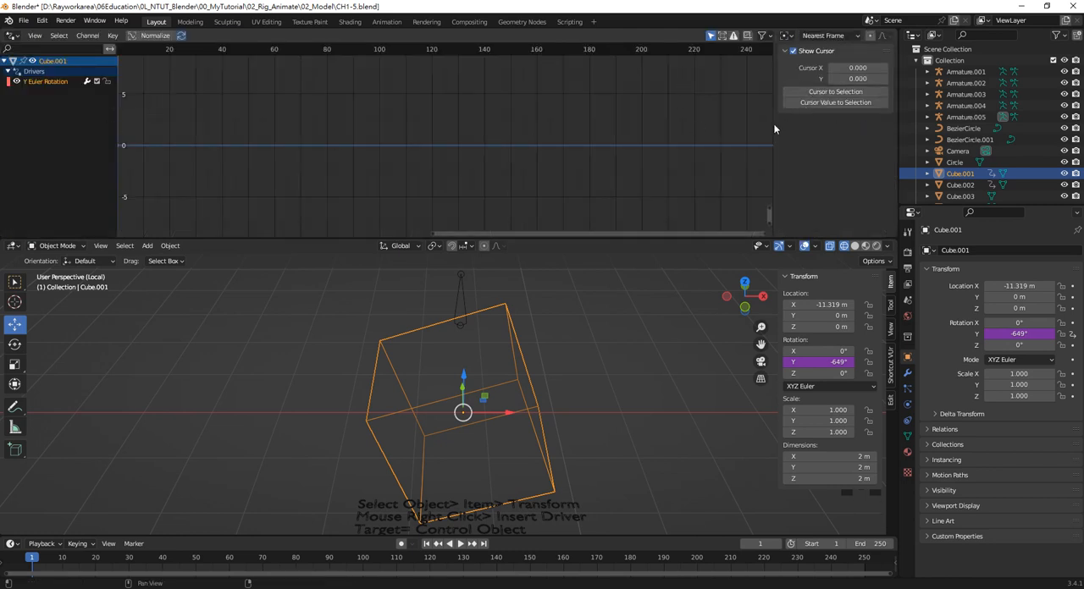
{"action": "scroll", "coordinate": [574, 376], "scroll_direction": "down", "scroll_amount": 3}
{"action": "scroll", "coordinate": [647, 396], "scroll_direction": "up", "scroll_amount": 2}
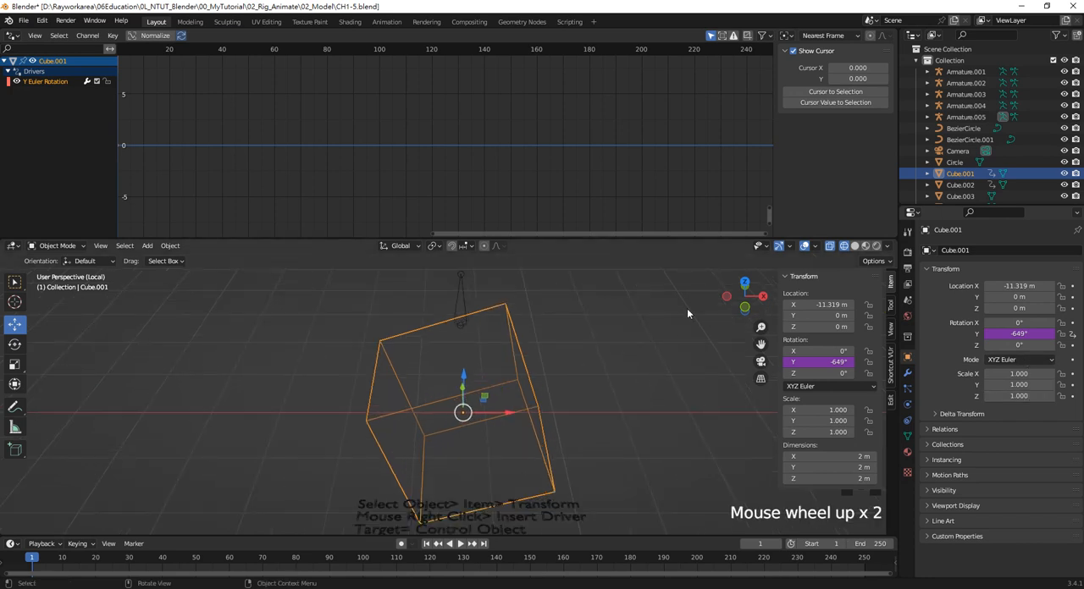
Select the new cube and its Z Euler Rotation driver channel, and look over the channel's F-Curve properties
{"action": "middle_click_drag", "start_coordinate": [686, 308], "coordinate": [526, 340], "text": "shift"}
{"action": "scroll", "coordinate": [635, 348], "scroll_direction": "down", "scroll_amount": 4}
{"action": "scroll", "coordinate": [542, 327], "scroll_direction": "up", "scroll_amount": 2}
{"action": "left_click", "coordinate": [542, 320]}
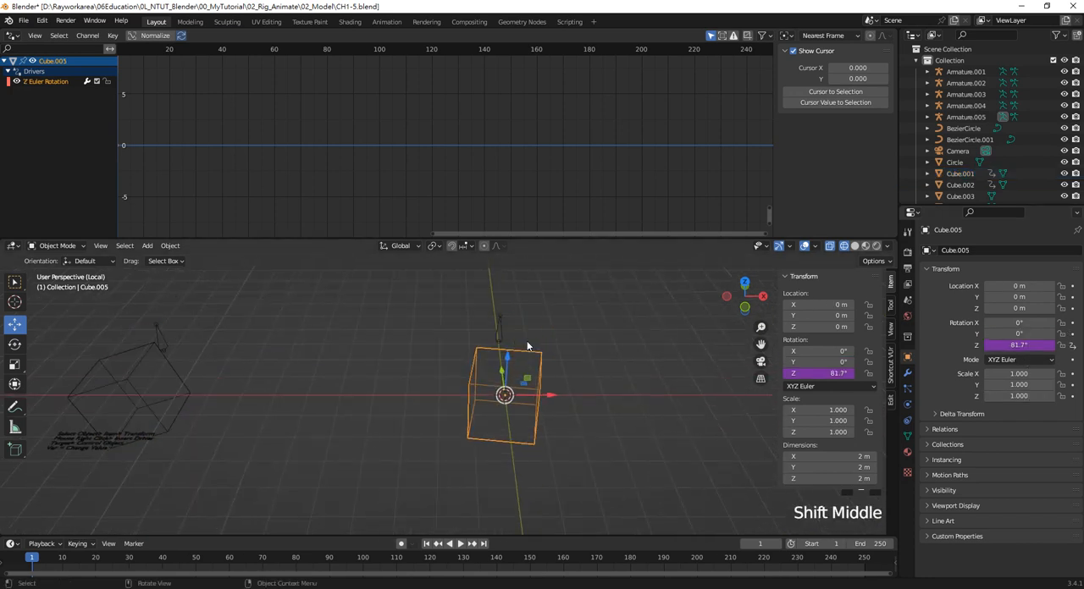
{"action": "left_click", "coordinate": [57, 82]}
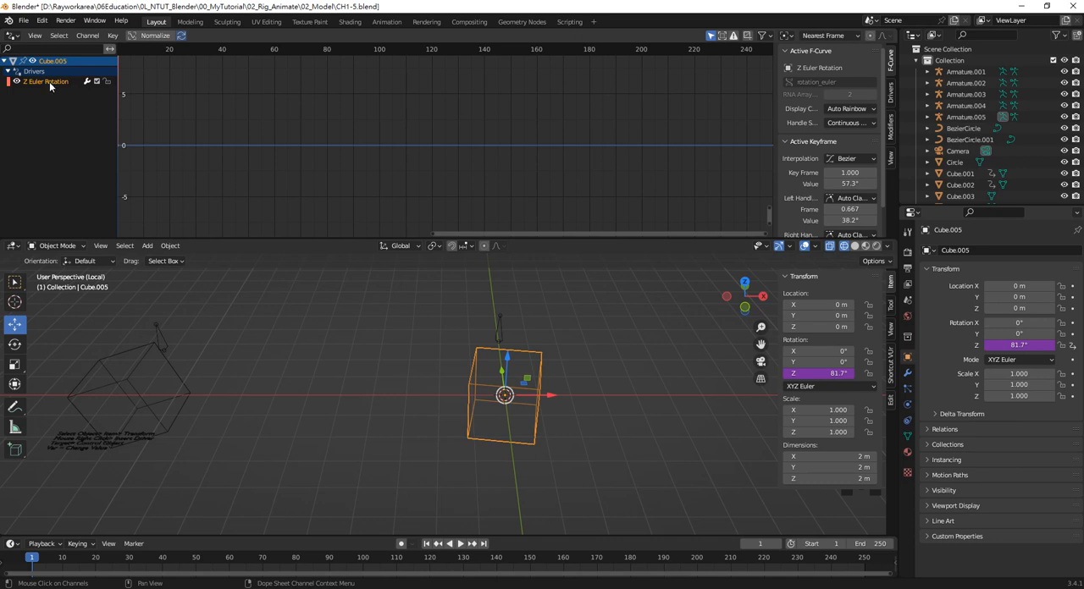
{"action": "scroll", "coordinate": [833, 118], "scroll_direction": "down", "scroll_amount": 2}
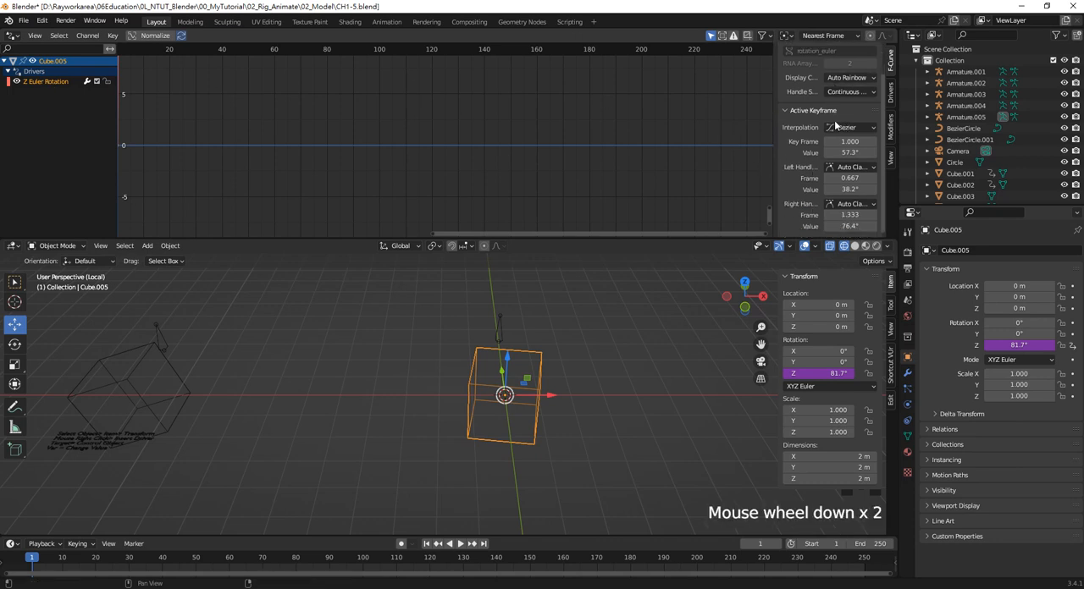
{"action": "scroll", "coordinate": [834, 121], "scroll_direction": "down", "scroll_amount": 2}
{"action": "scroll", "coordinate": [795, 146], "scroll_direction": "up", "scroll_amount": 2}
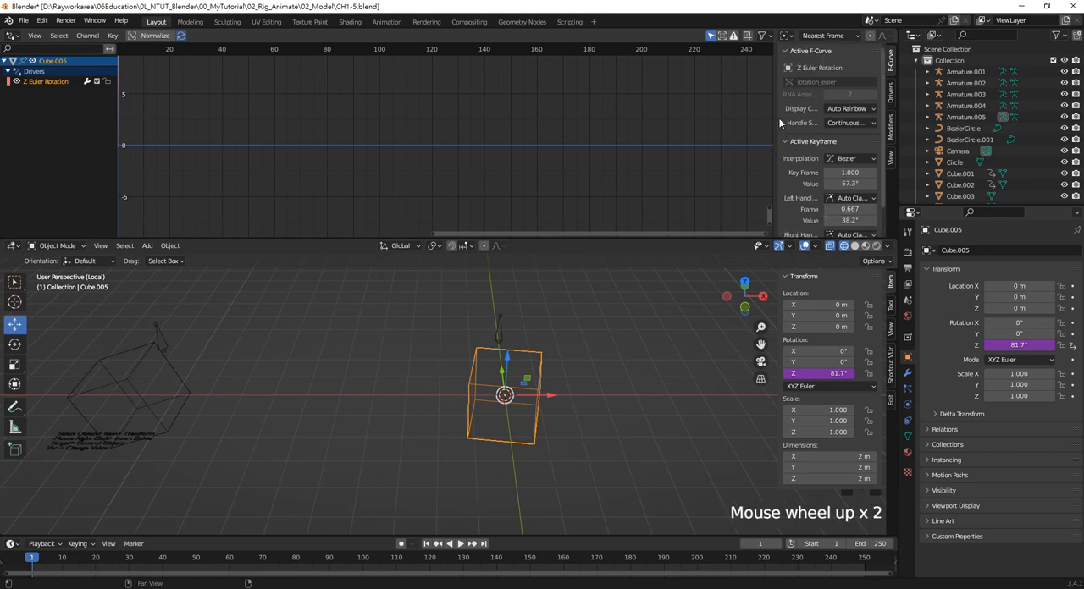
Show the driver settings of the Z Euler Rotation channel and set the variable's space to Local Space
{"action": "left_click", "coordinate": [890, 93]}
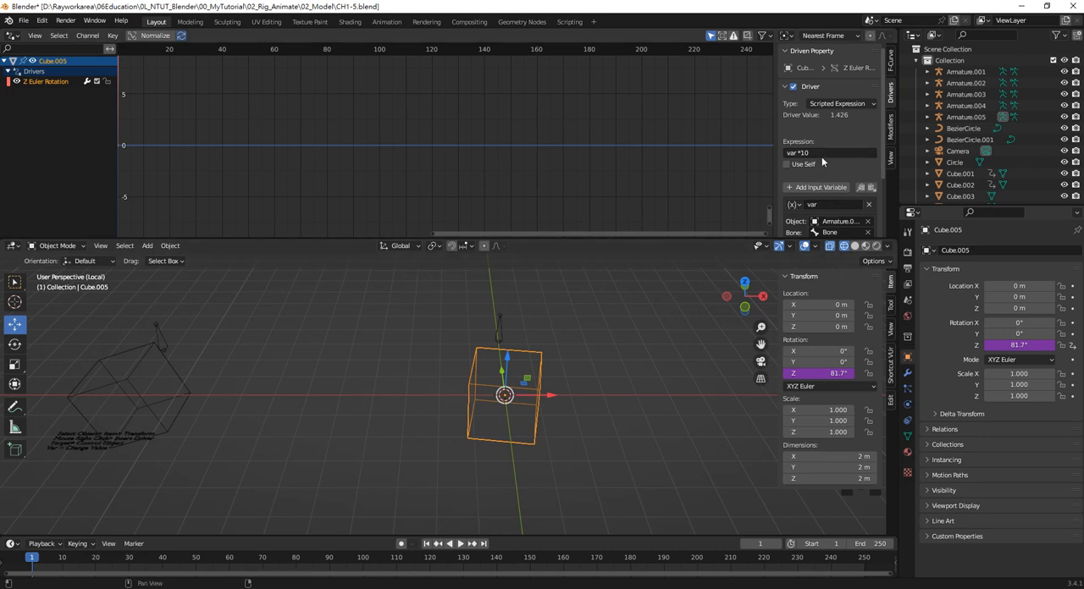
{"action": "scroll", "coordinate": [823, 169], "scroll_direction": "down", "scroll_amount": 4}
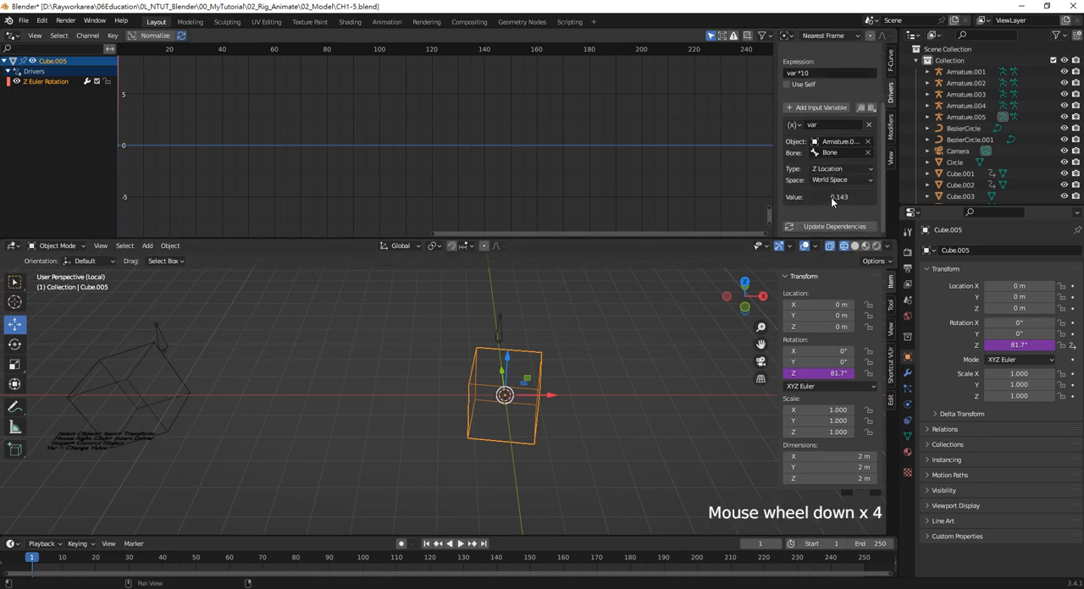
{"action": "scroll", "coordinate": [565, 356], "scroll_direction": "up", "scroll_amount": 1}
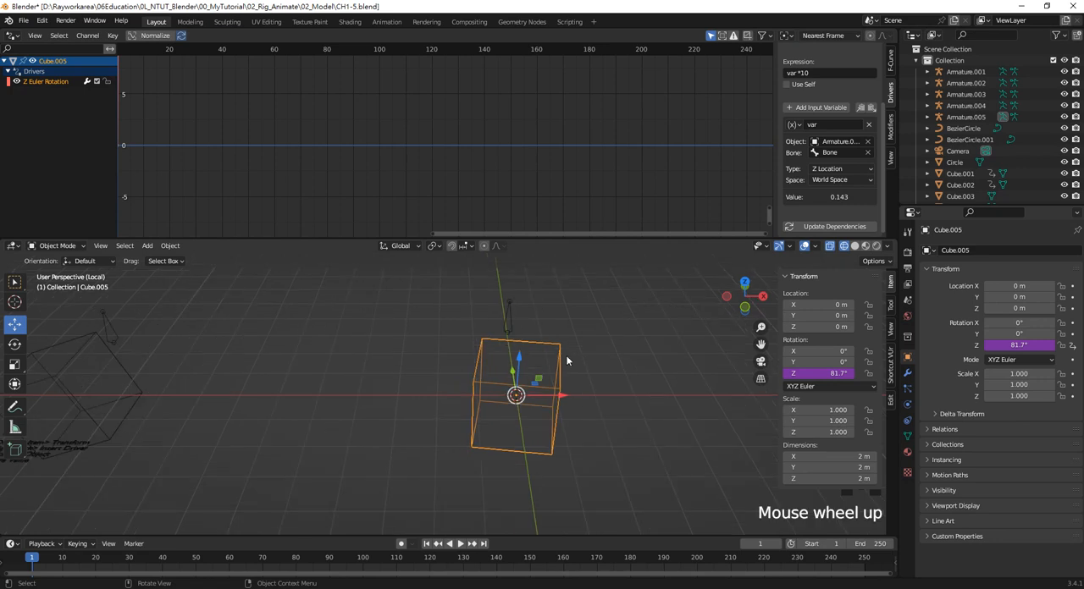
{"action": "middle_click_drag", "start_coordinate": [607, 333], "coordinate": [597, 363], "text": "shift"}
{"action": "right_click", "coordinate": [1012, 345]}
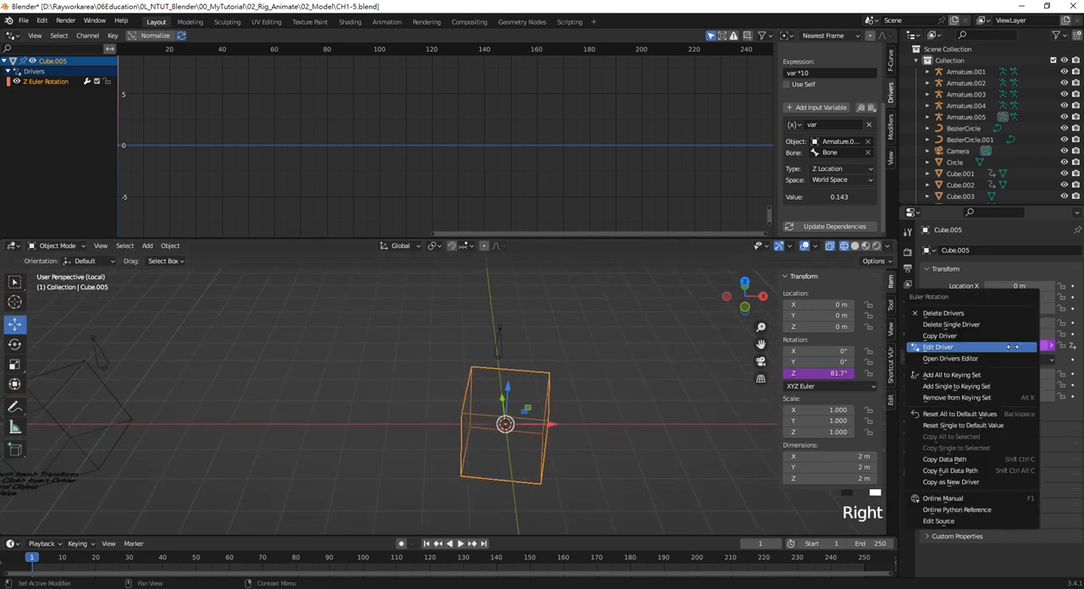
{"action": "left_click", "coordinate": [1006, 348]}
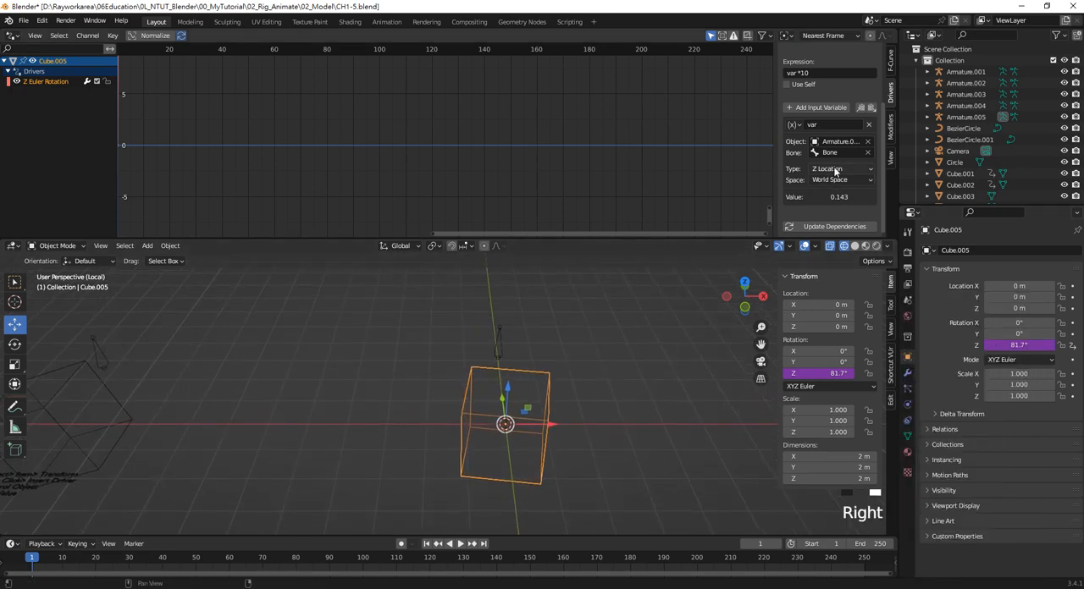
{"action": "left_click", "coordinate": [845, 179]}
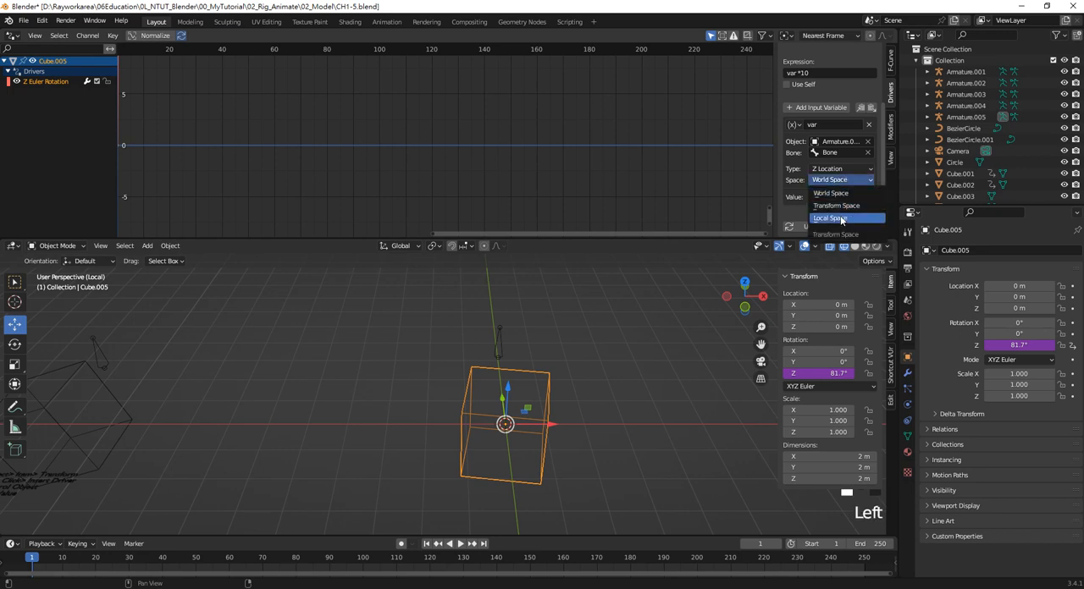
{"action": "left_click", "coordinate": [844, 218]}
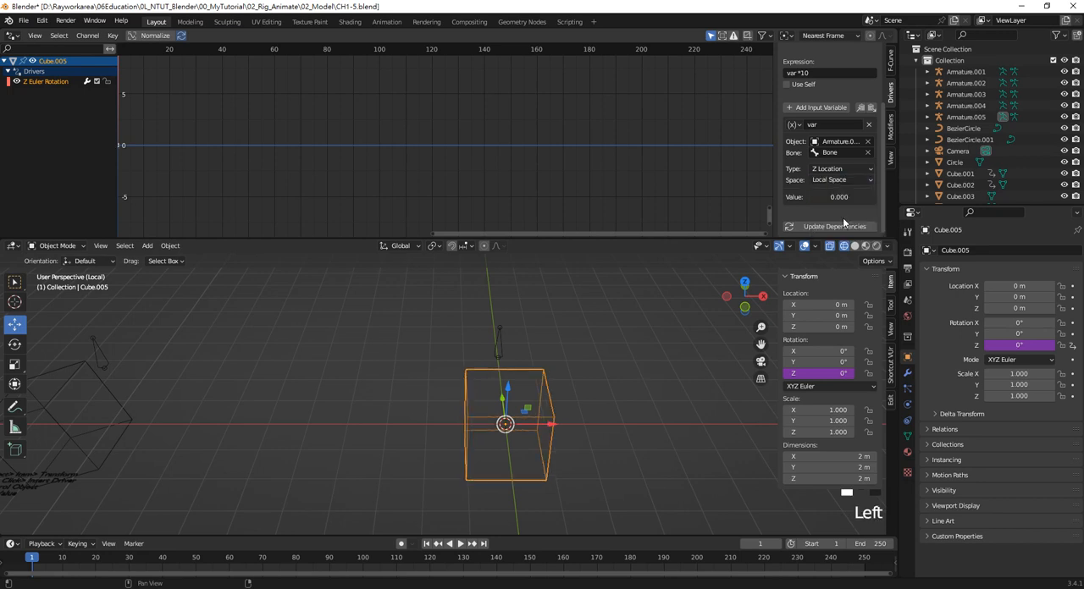
Compare the bone with the new cube, and set the variable type of the cube's Z rotation driver to X Location
{"action": "left_click", "coordinate": [515, 352]}
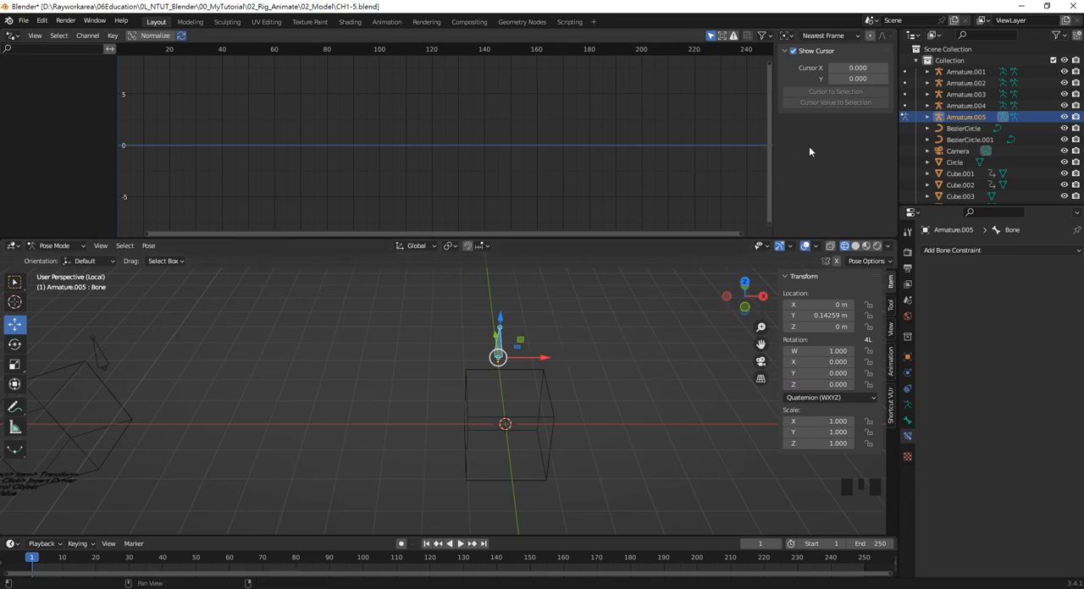
{"action": "left_click", "coordinate": [547, 389]}
{"action": "left_click", "coordinate": [547, 389]}
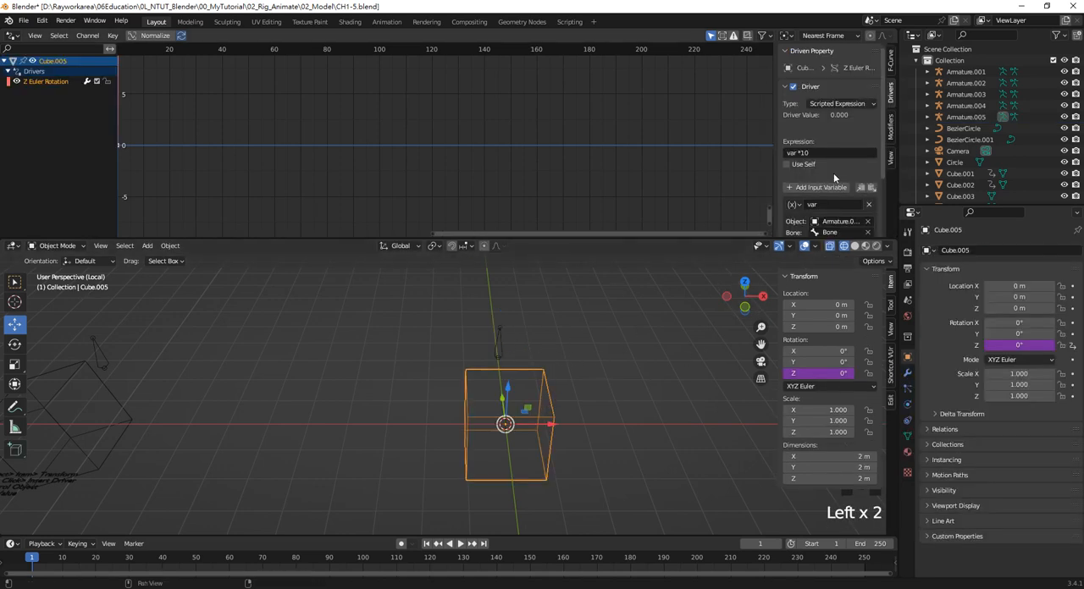
{"action": "scroll", "coordinate": [834, 178], "scroll_direction": "down", "scroll_amount": 2}
{"action": "left_click", "coordinate": [850, 192]}
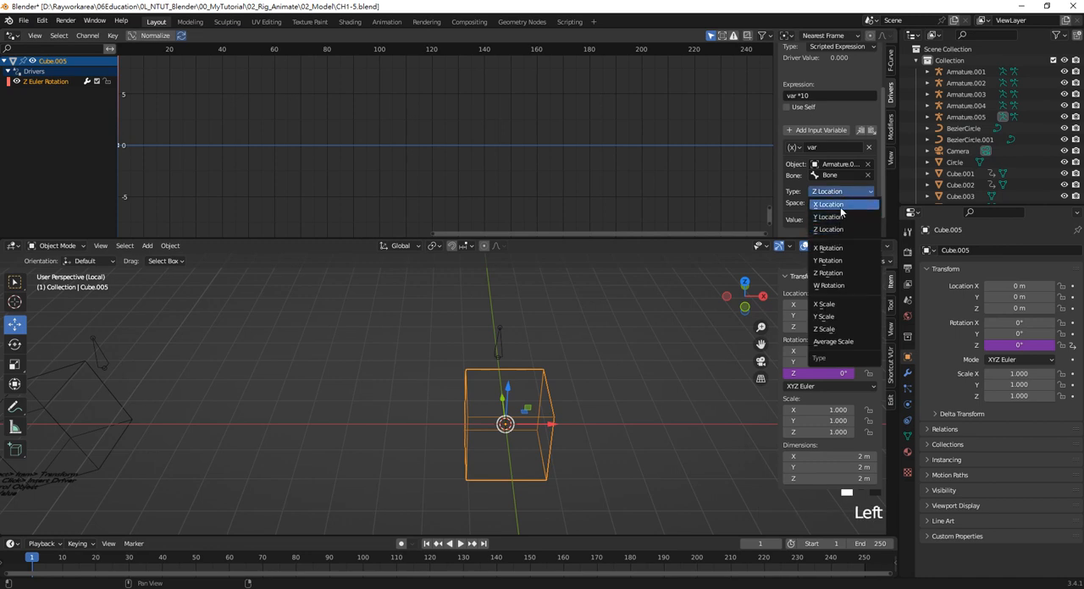
{"action": "left_click", "coordinate": [840, 207]}
Try moving the new armature's bone along its local X axis to test the driver, and leave the bone deselected
{"action": "left_click", "coordinate": [496, 350]}
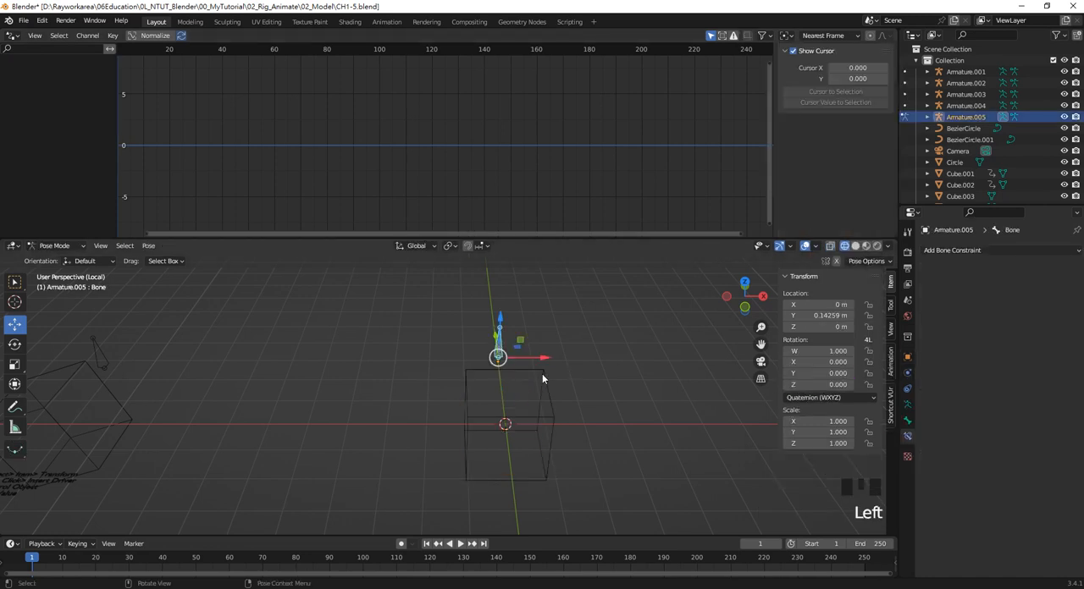
{"action": "key", "text": "g"}
{"action": "key", "text": "x"}
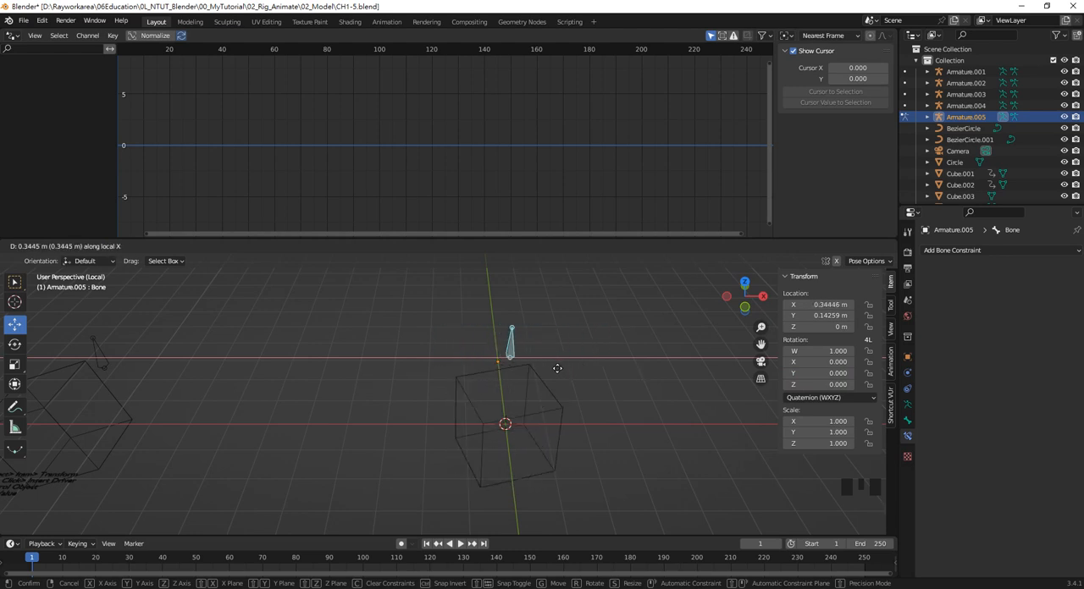
{"action": "key", "text": "Escape"}
{"action": "left_click", "coordinate": [641, 393]}
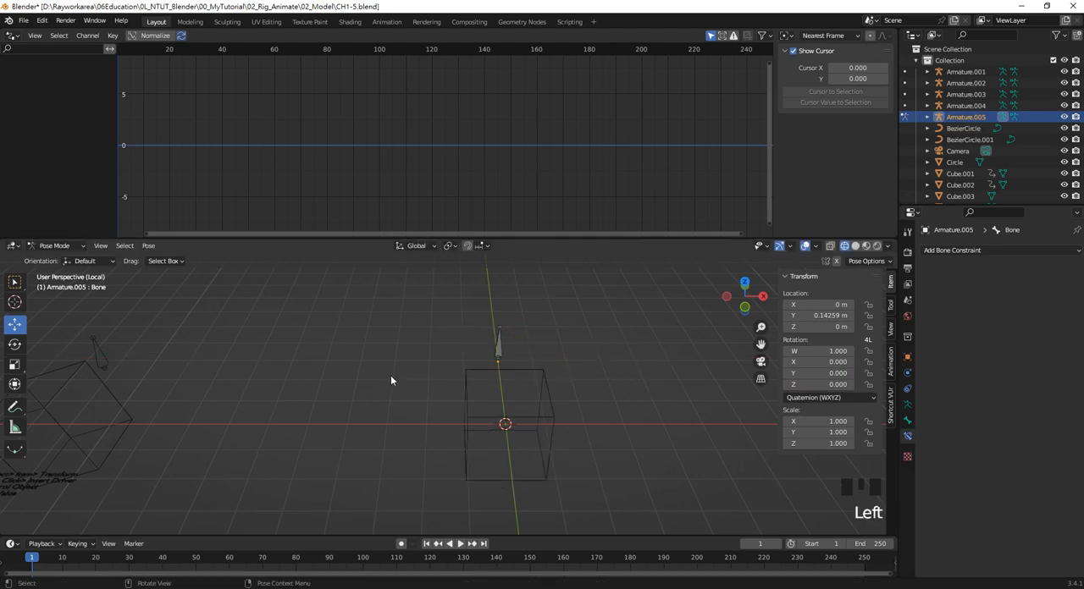
{"action": "scroll", "coordinate": [390, 380], "scroll_direction": "down", "scroll_amount": 2}
{"action": "middle_click_drag", "start_coordinate": [423, 367], "coordinate": [499, 358], "text": "shift"}
{"action": "scroll", "coordinate": [563, 413], "scroll_direction": "up", "scroll_amount": 1}
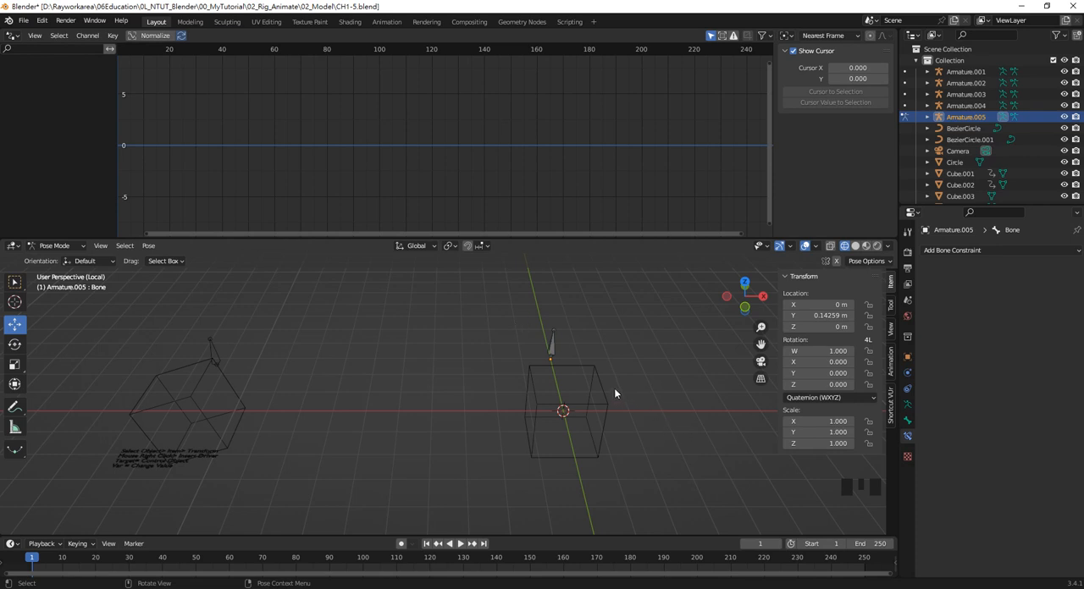
Return the new armature to Object Mode, select it together with the new cube, and delete both objects
{"action": "double_click", "coordinate": [534, 339]}
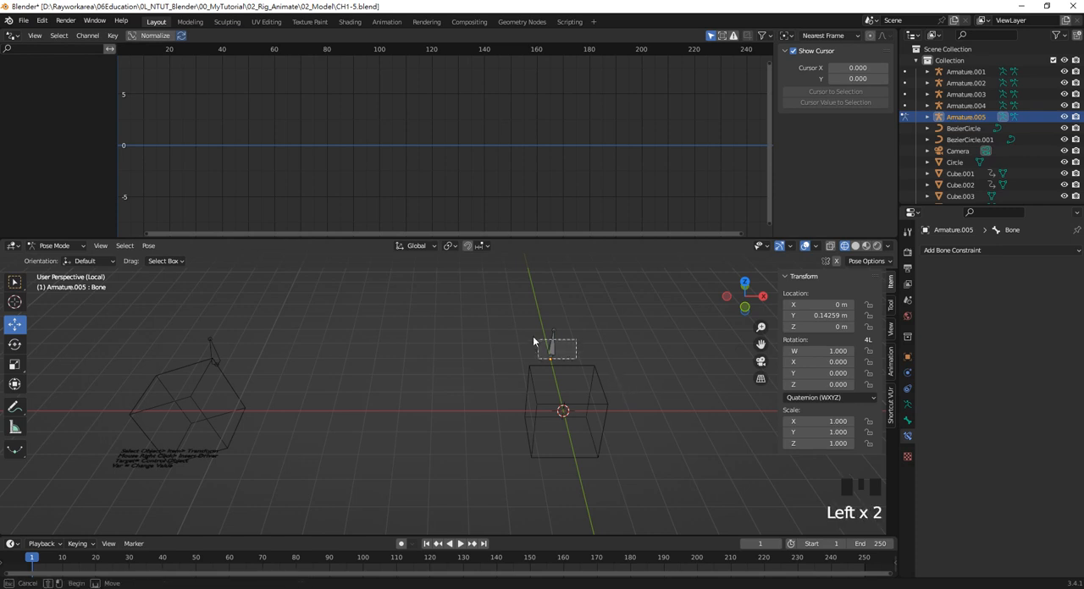
{"action": "left_click_drag", "start_coordinate": [680, 395], "coordinate": [470, 334]}
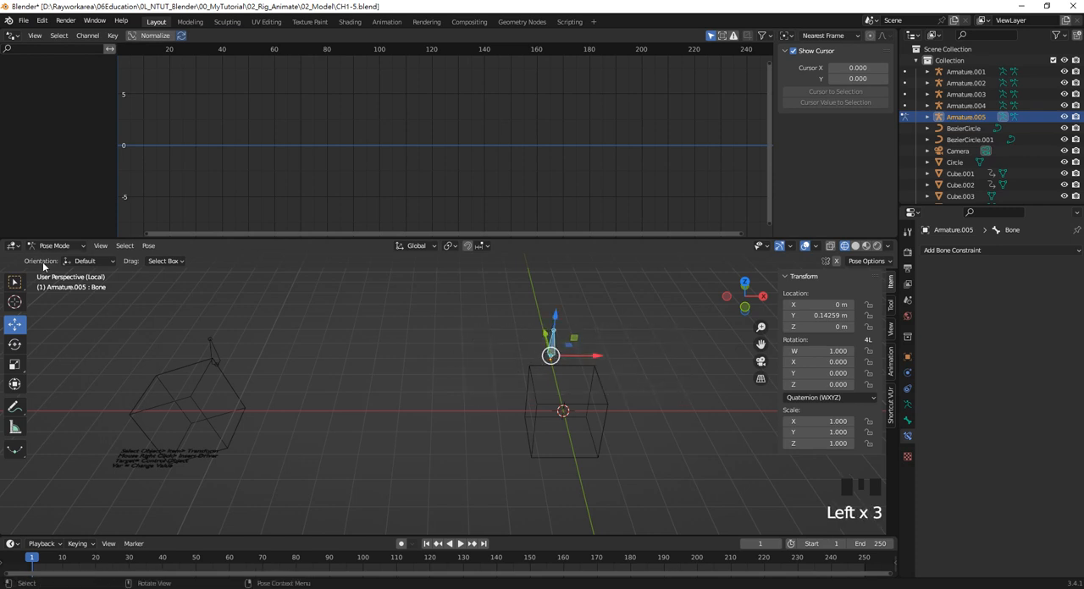
{"action": "left_click_drag", "start_coordinate": [46, 245], "coordinate": [52, 259]}
{"action": "left_click_drag", "start_coordinate": [699, 383], "coordinate": [478, 318]}
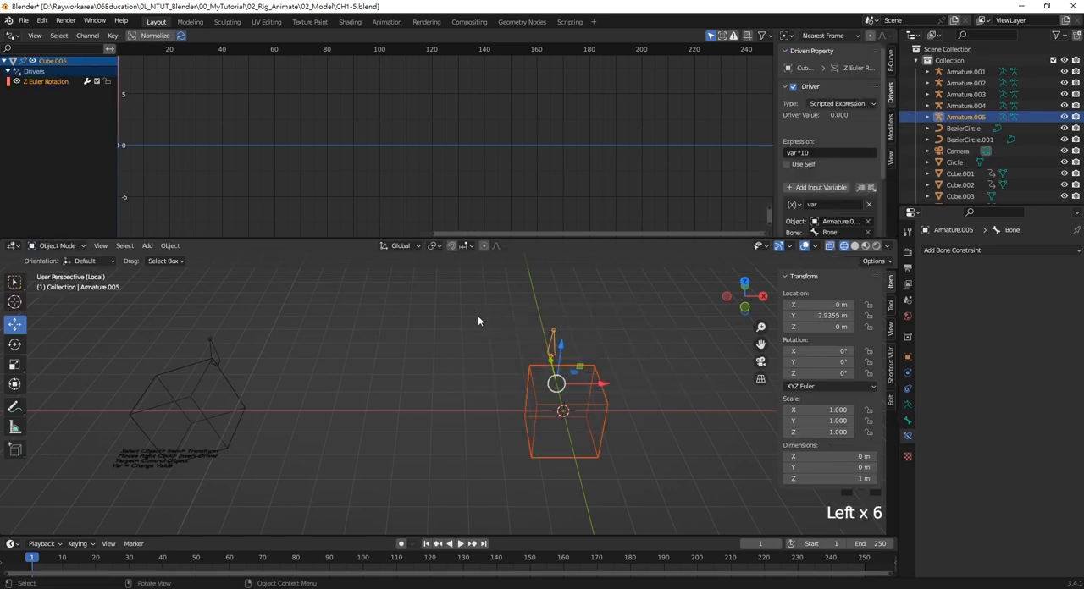
{"action": "key", "text": "Delete"}
{"action": "left_click", "coordinate": [453, 388]}
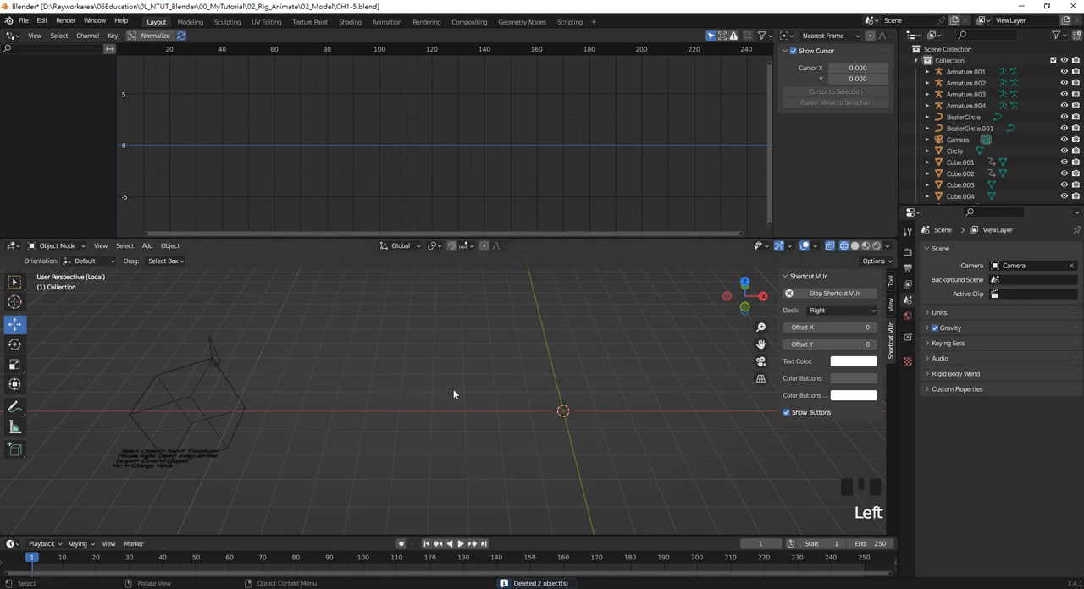
{"action": "left_click", "coordinate": [427, 588]}
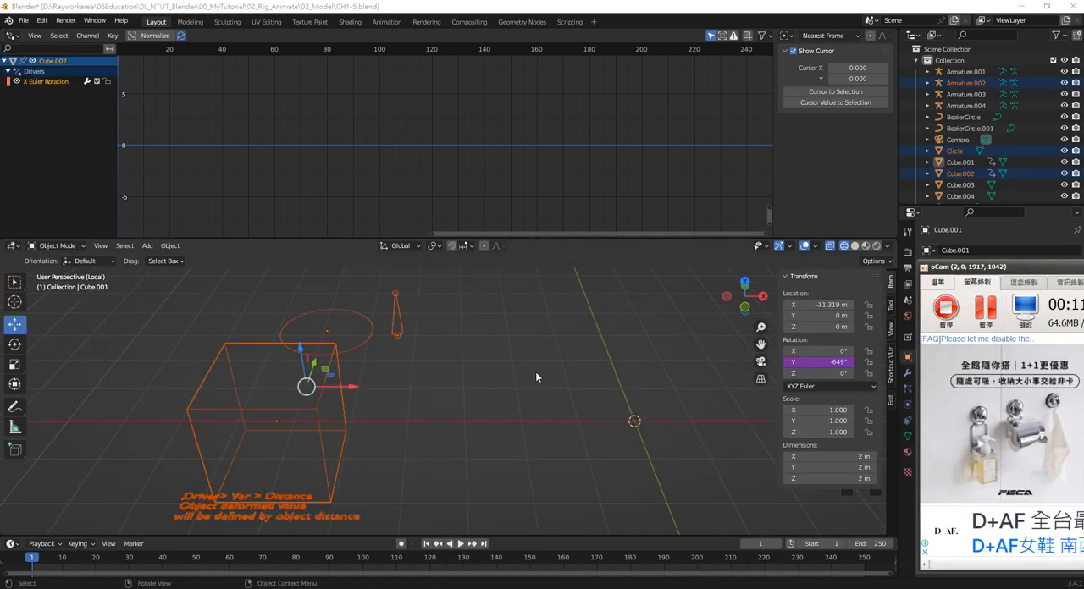
{"action": "left_click", "coordinate": [535, 371]}
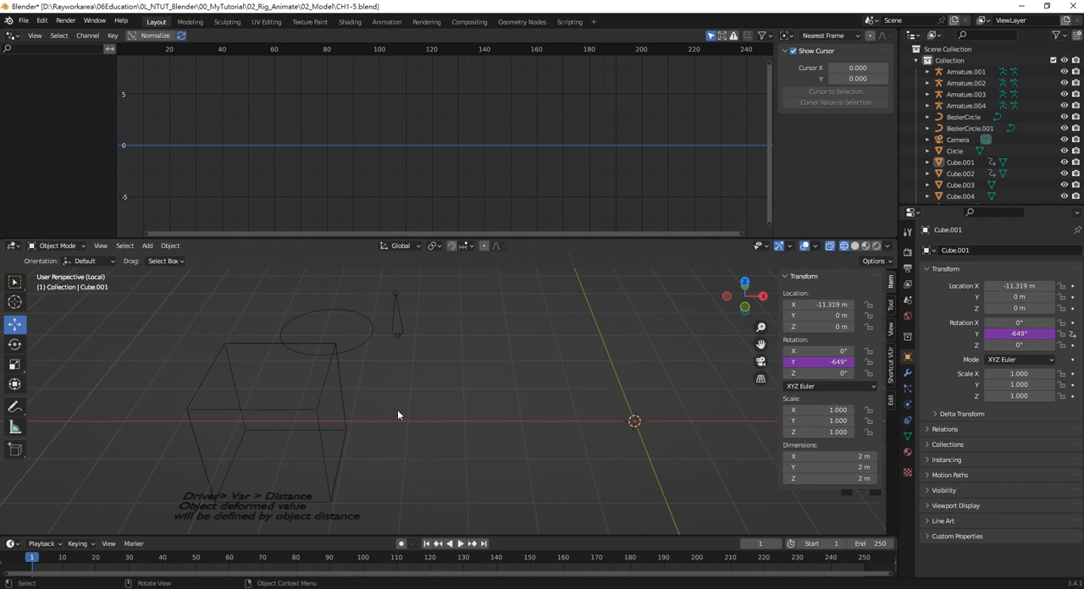
Add a new cube at the world origin, next to the "Driver> Var > Distance" example
{"action": "middle_click_drag", "start_coordinate": [587, 416], "coordinate": [556, 409], "text": "shift"}
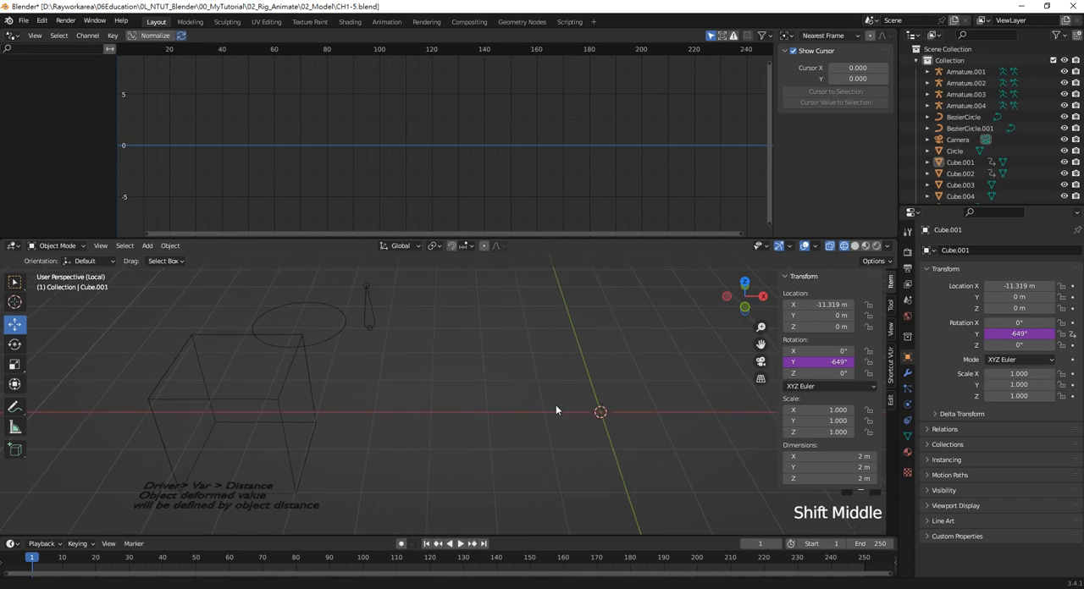
{"action": "key", "text": "shift+a"}
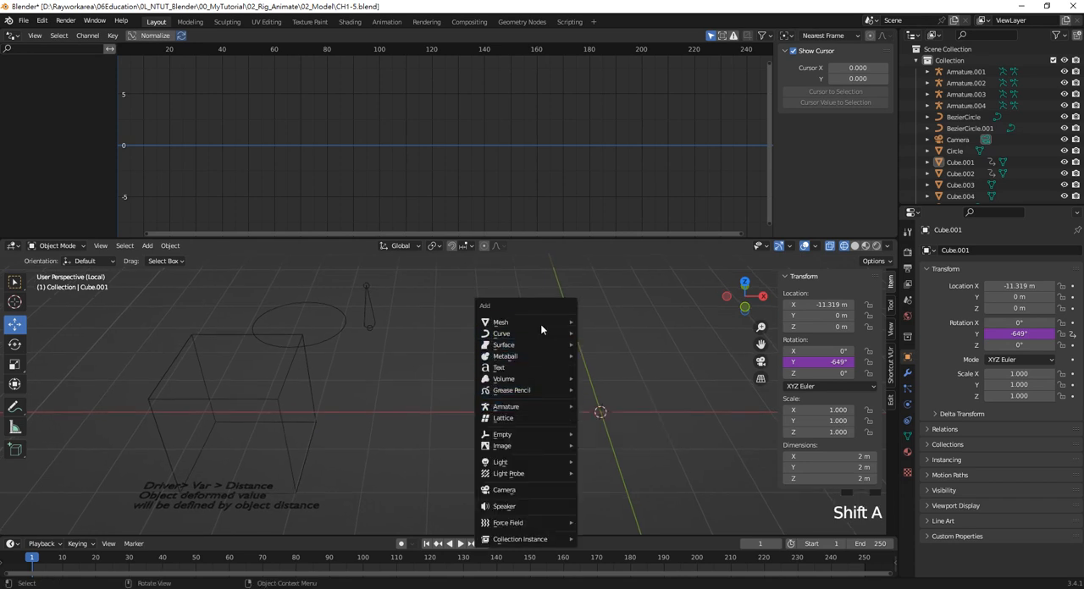
{"action": "mouse_move", "coordinate": [553, 325]}
{"action": "left_click", "coordinate": [599, 333]}
Add a single-bone armature and move it behind the new cube along Y to about 3.04 m
{"action": "key", "text": "shift+a"}
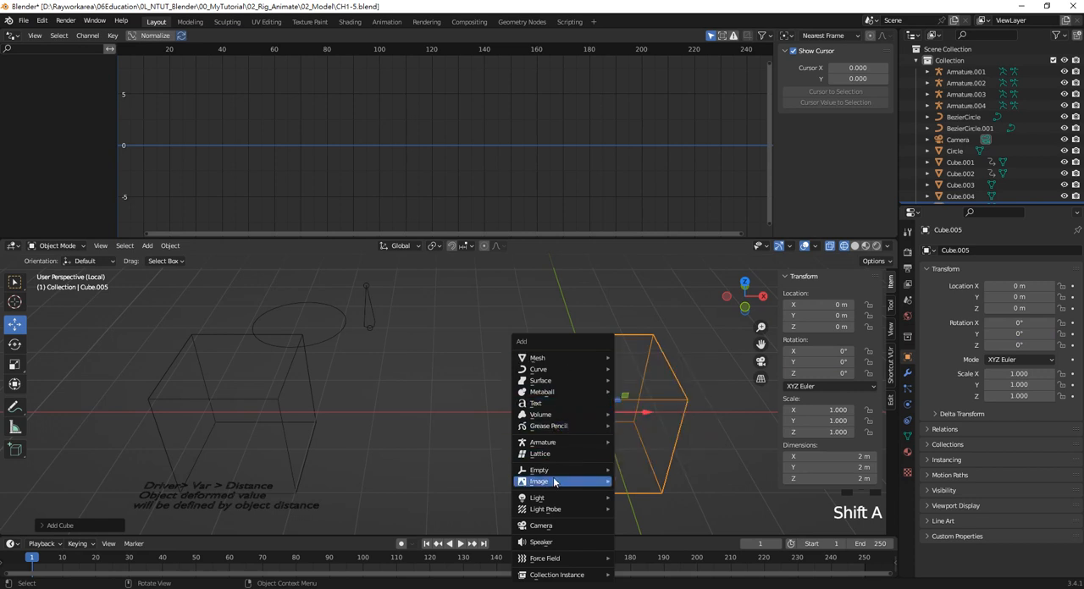
{"action": "mouse_move", "coordinate": [558, 444]}
{"action": "left_click", "coordinate": [663, 442]}
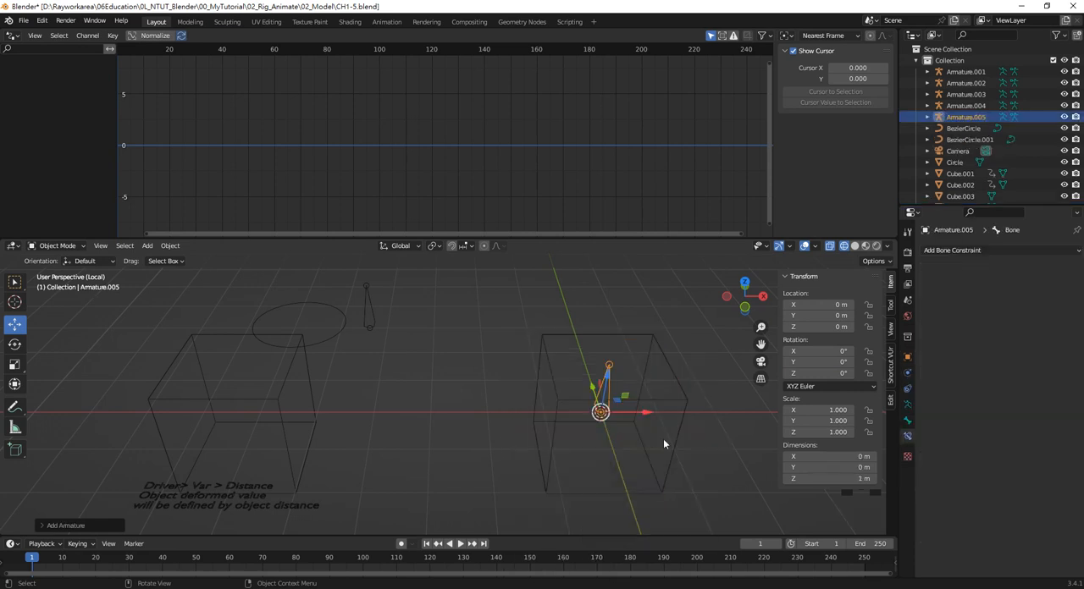
{"action": "left_click_drag", "start_coordinate": [599, 411], "coordinate": [645, 315]}
{"action": "left_click", "coordinate": [610, 333]}
{"action": "middle_click_drag", "start_coordinate": [609, 334], "coordinate": [575, 344], "text": "shift"}
Add a UV sphere, place it at about X -0.86 m, Y 3.52 m, and scale it to about 0.44
{"action": "key", "text": "shift+a"}
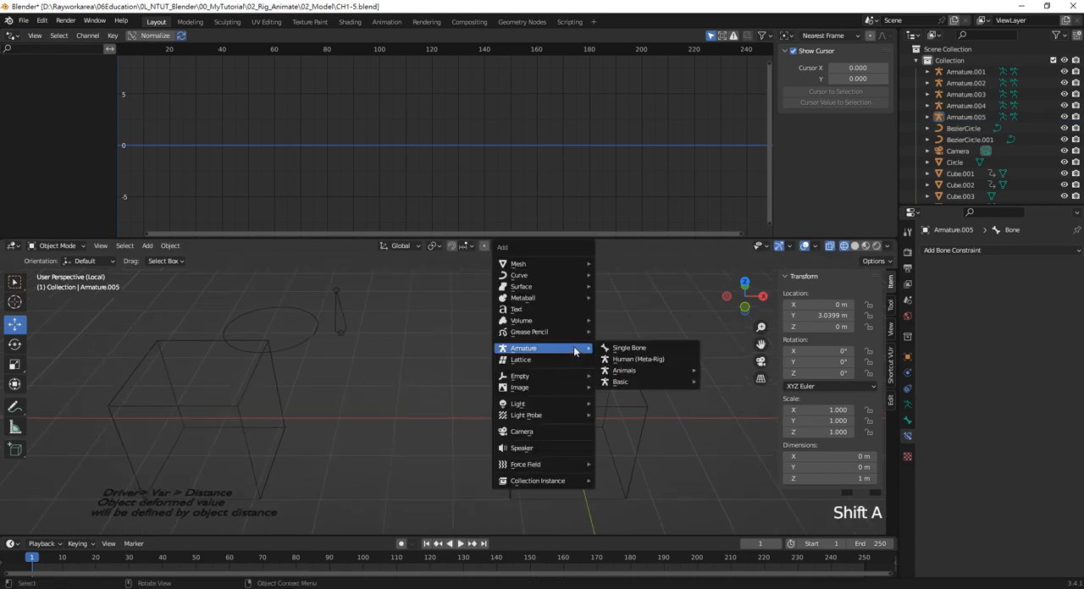
{"action": "mouse_move", "coordinate": [556, 263]}
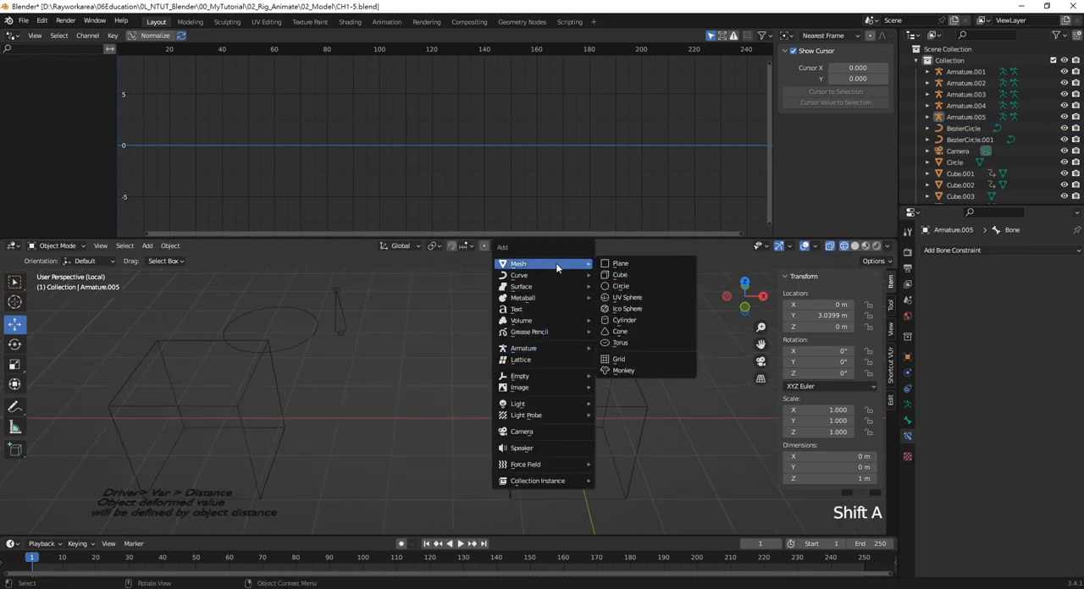
{"action": "left_click", "coordinate": [629, 298]}
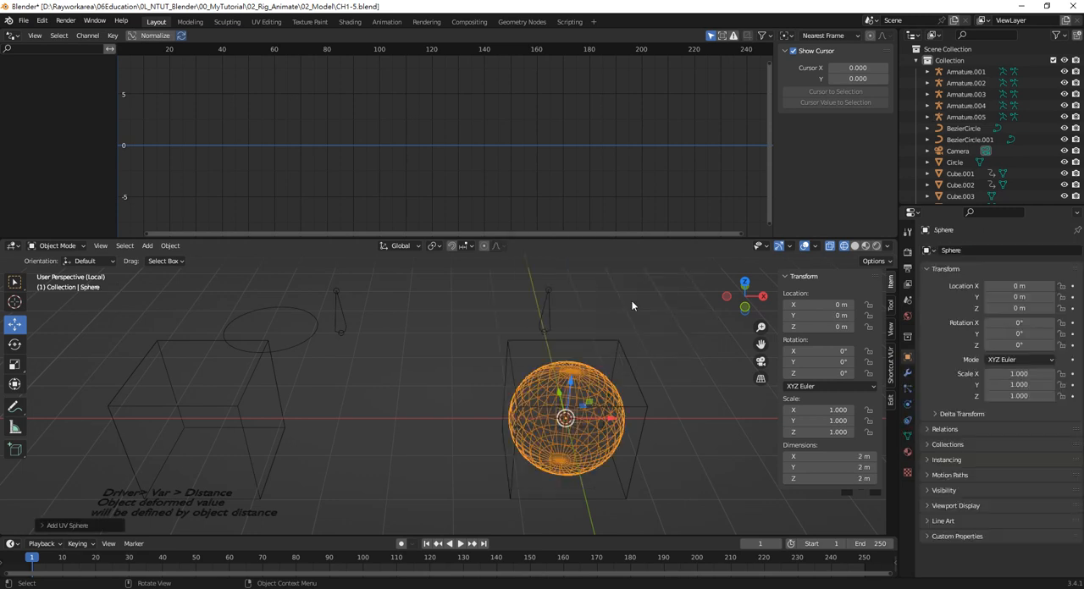
{"action": "left_click_drag", "start_coordinate": [557, 391], "coordinate": [628, 331]}
{"action": "key", "text": "s"}
{"action": "left_click", "coordinate": [562, 332]}
Move the new armature away from the sphere along X to about 0.73 m and deselect it
{"action": "left_click", "coordinate": [552, 303]}
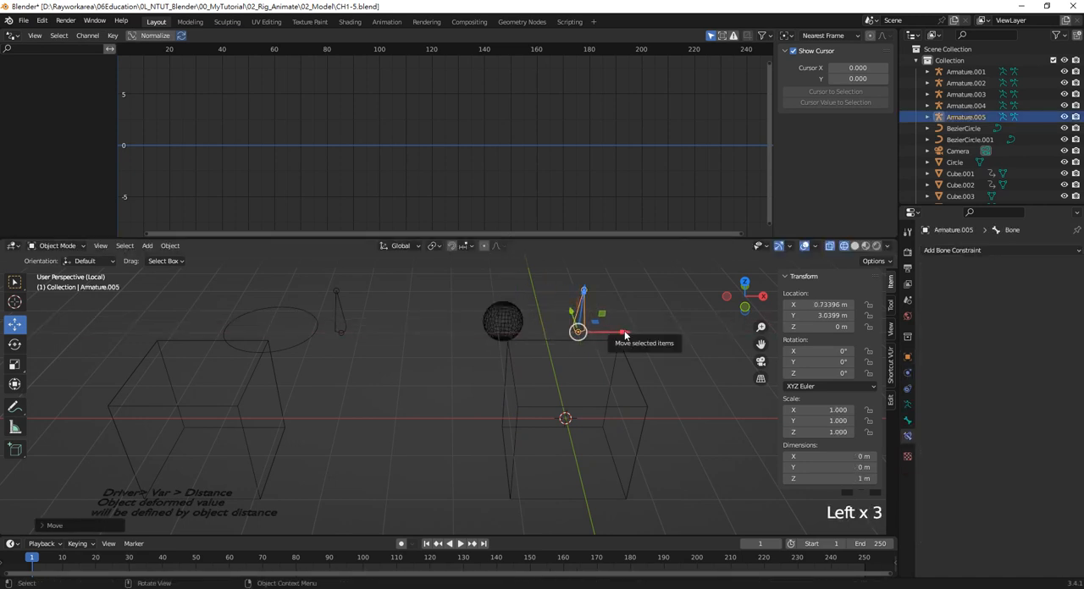
{"action": "left_click", "coordinate": [673, 391]}
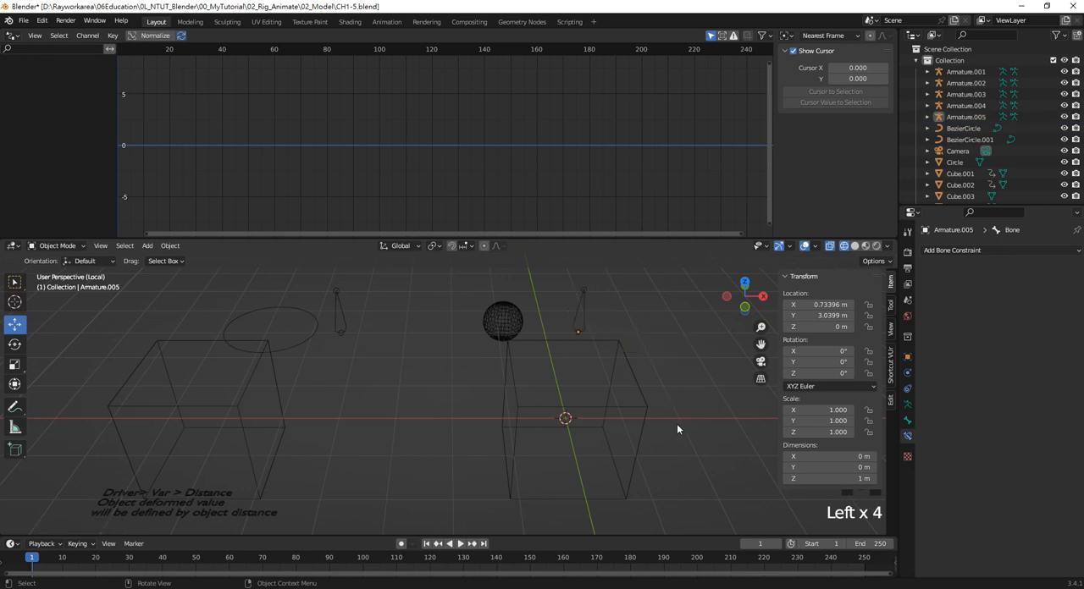
{"action": "left_click", "coordinate": [676, 423]}
Select the new cube and add a driver to its Z rotation, with the driver settings moved beside the cube
{"action": "left_click", "coordinate": [656, 407]}
{"action": "left_click", "coordinate": [634, 388]}
{"action": "left_click", "coordinate": [642, 398]}
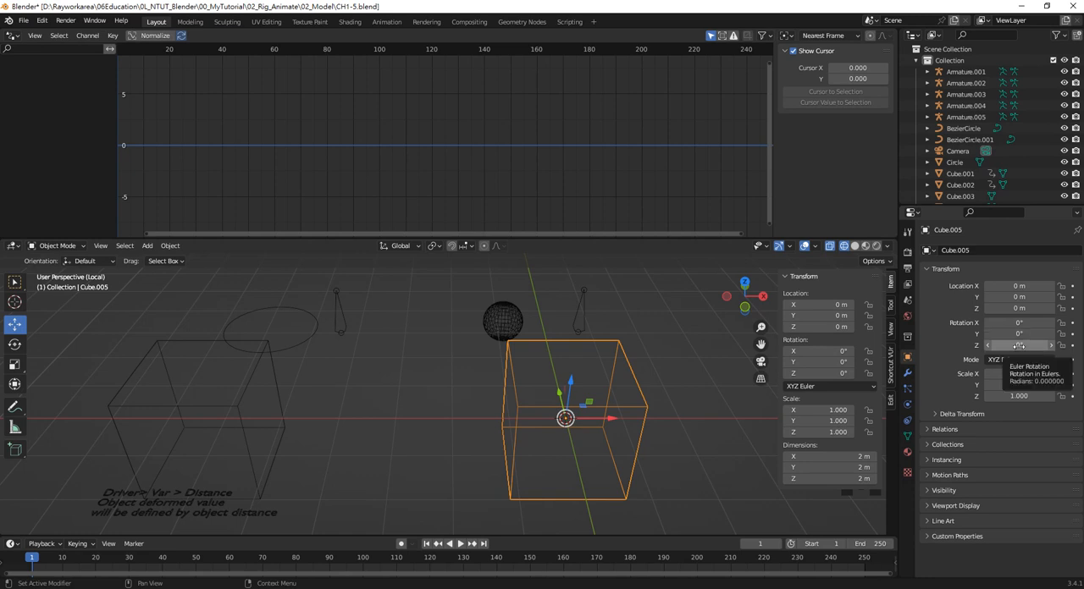
{"action": "right_click", "coordinate": [1019, 345]}
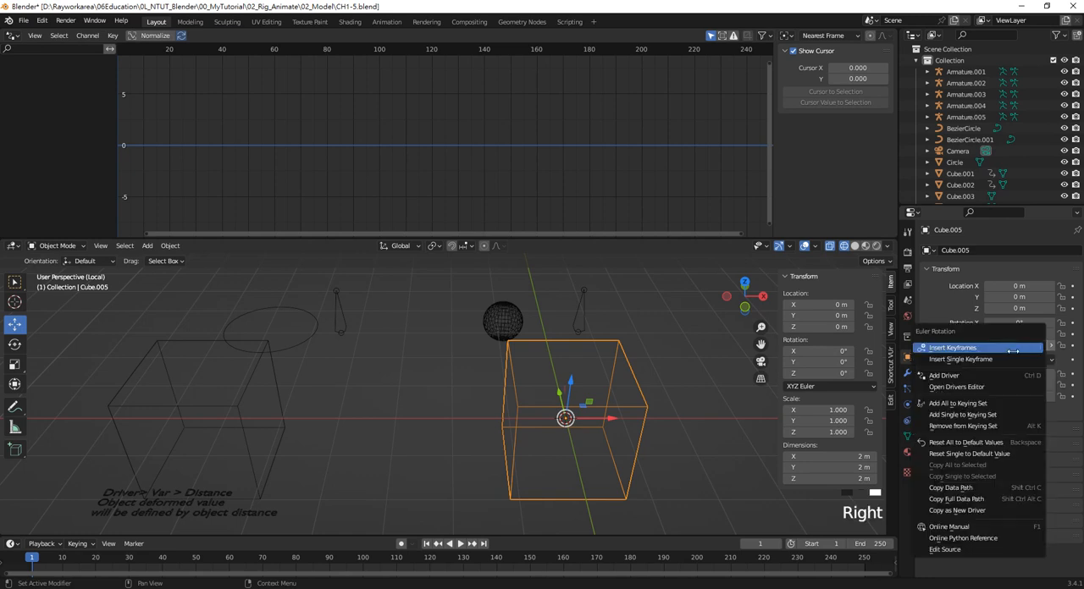
{"action": "left_click", "coordinate": [965, 375]}
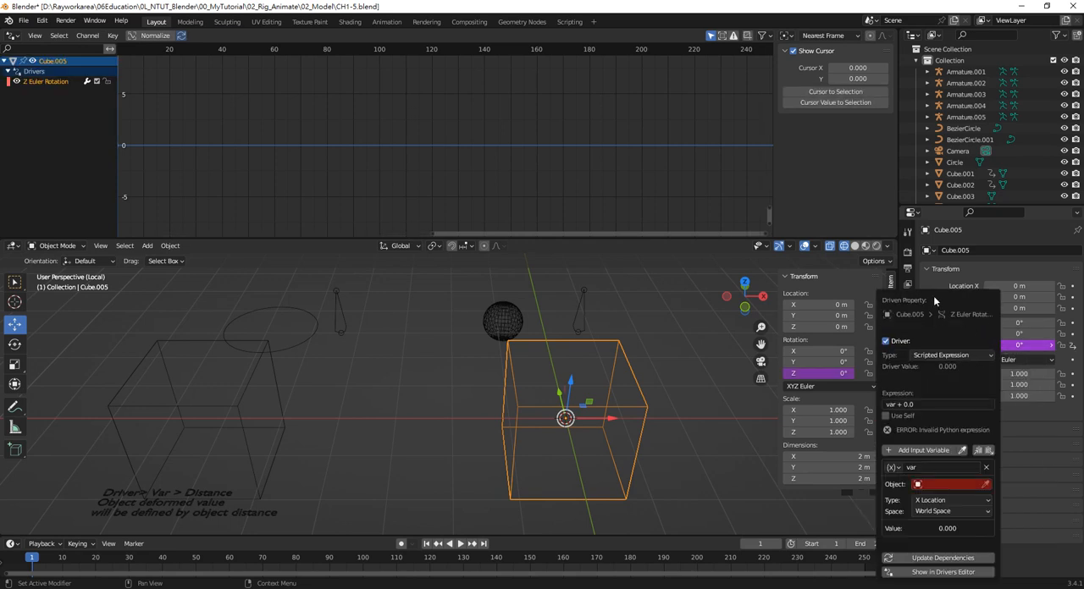
{"action": "left_click_drag", "start_coordinate": [932, 299], "coordinate": [315, 225]}
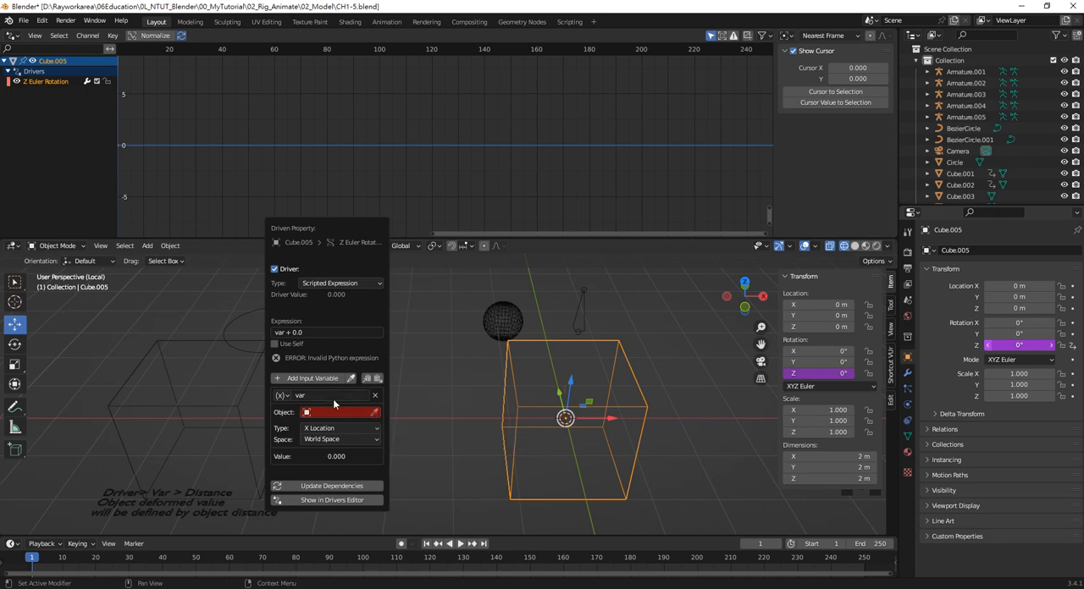
Set the variable type of the cube's Z rotation driver to Distance, reopening the driver settings as needed
{"action": "left_click", "coordinate": [286, 397]}
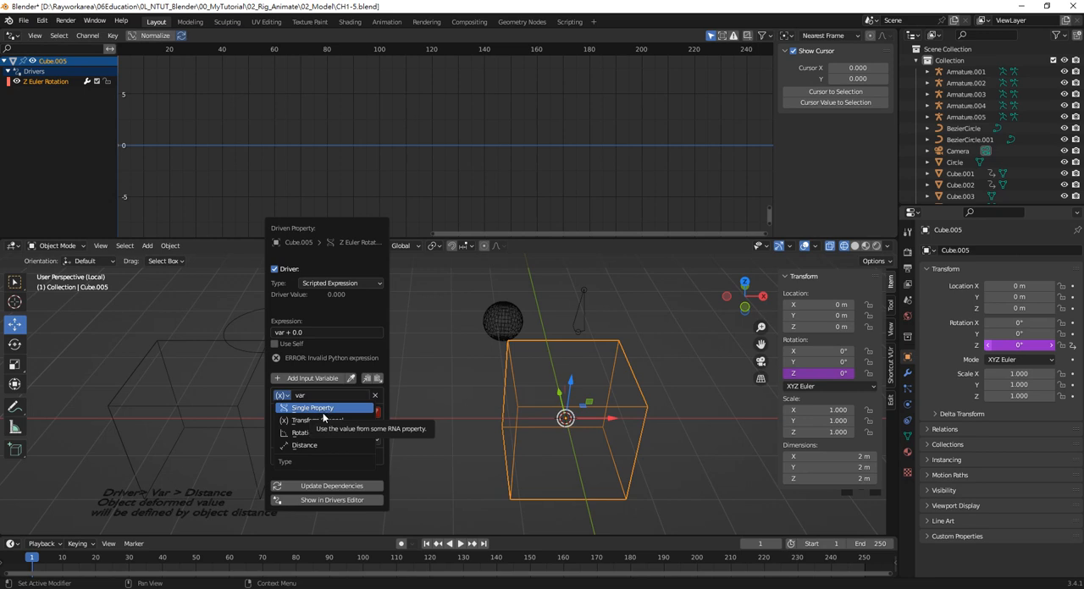
{"action": "left_click", "coordinate": [325, 420]}
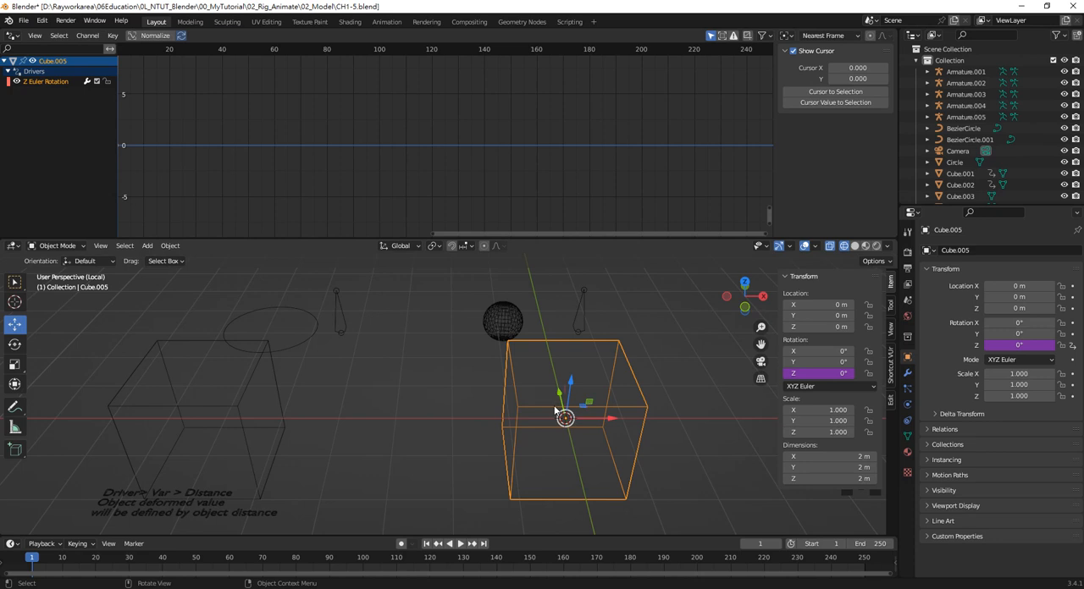
{"action": "right_click", "coordinate": [1016, 346]}
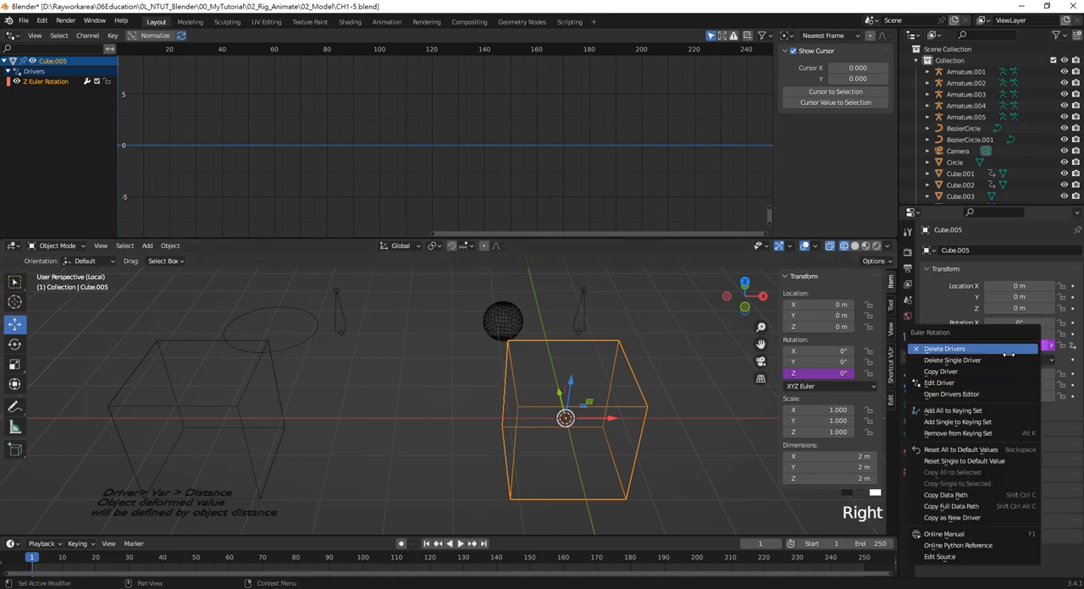
{"action": "left_click", "coordinate": [940, 383]}
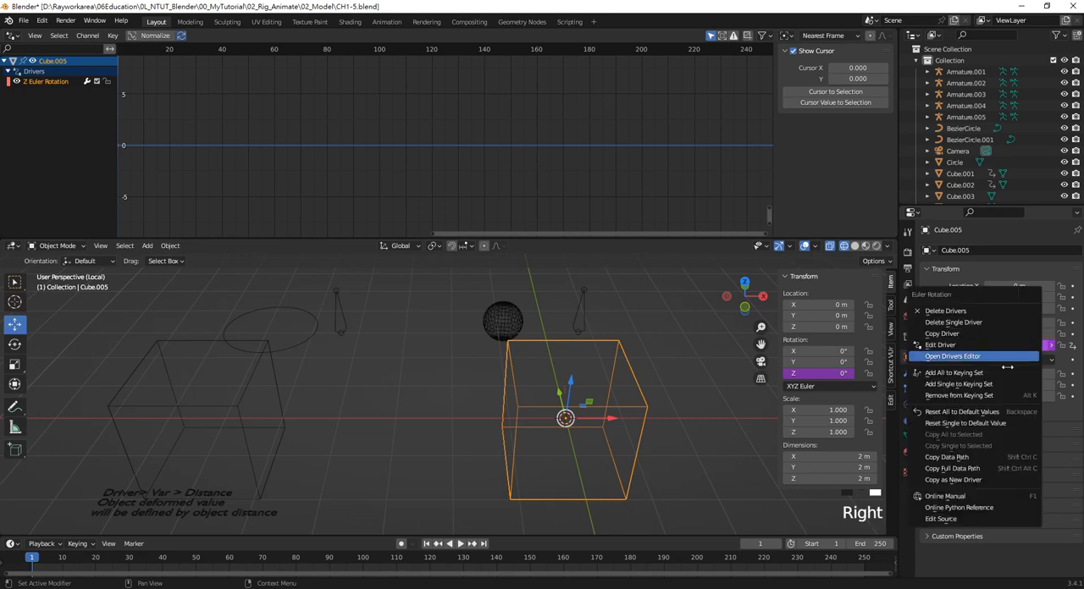
{"action": "right_click", "coordinate": [1016, 345]}
{"action": "left_click", "coordinate": [956, 351]}
{"action": "left_click_drag", "start_coordinate": [906, 307], "coordinate": [343, 293]}
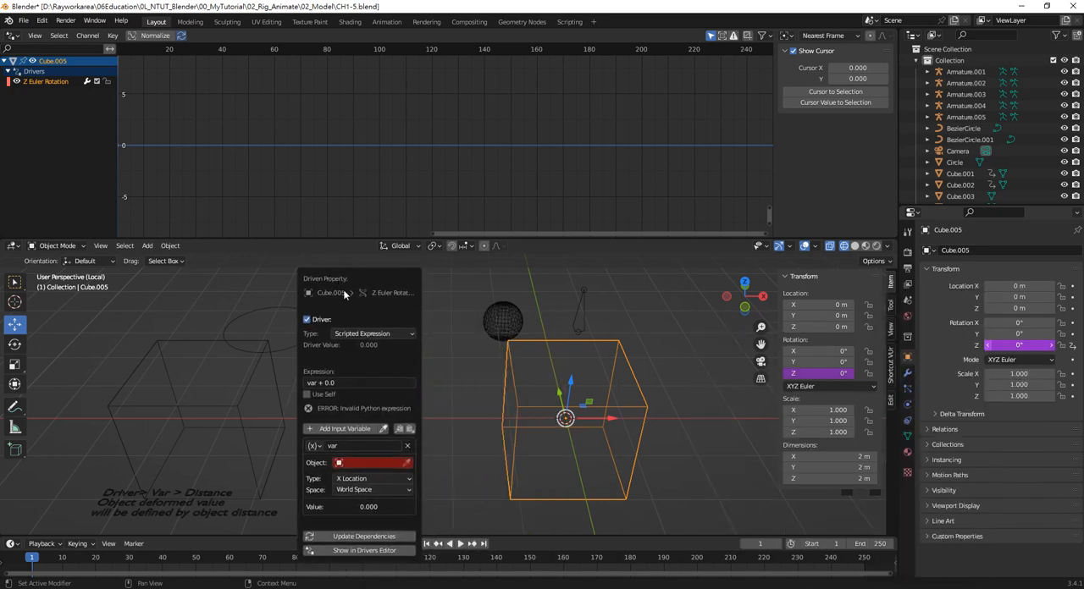
{"action": "left_click", "coordinate": [315, 446]}
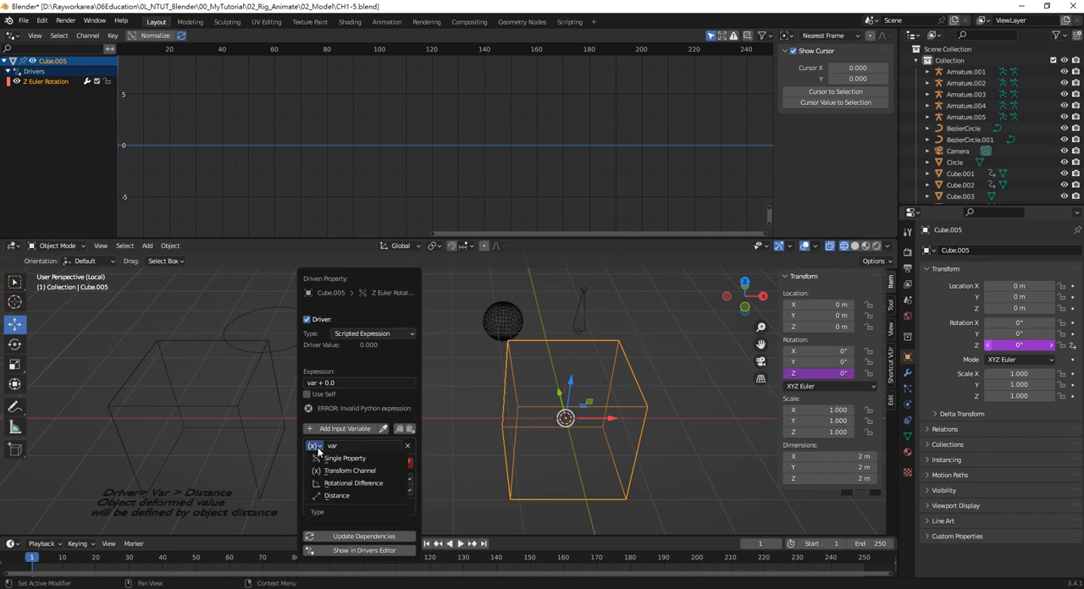
{"action": "left_click", "coordinate": [354, 496]}
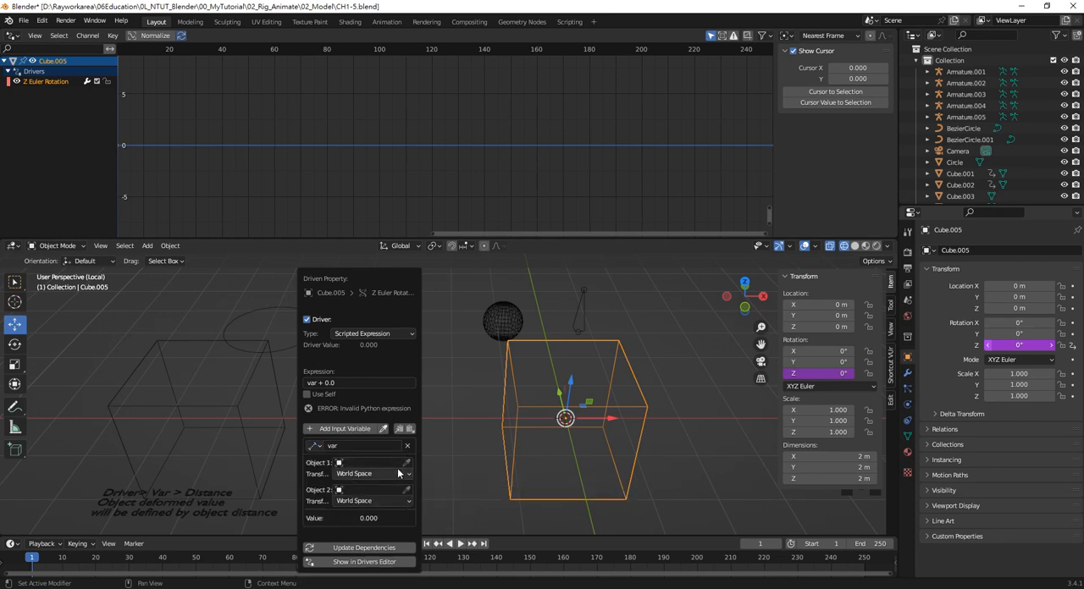
Select the sphere, the armature and the new cube in turn to identify the objects for the distance driver
{"action": "left_click", "coordinate": [508, 322]}
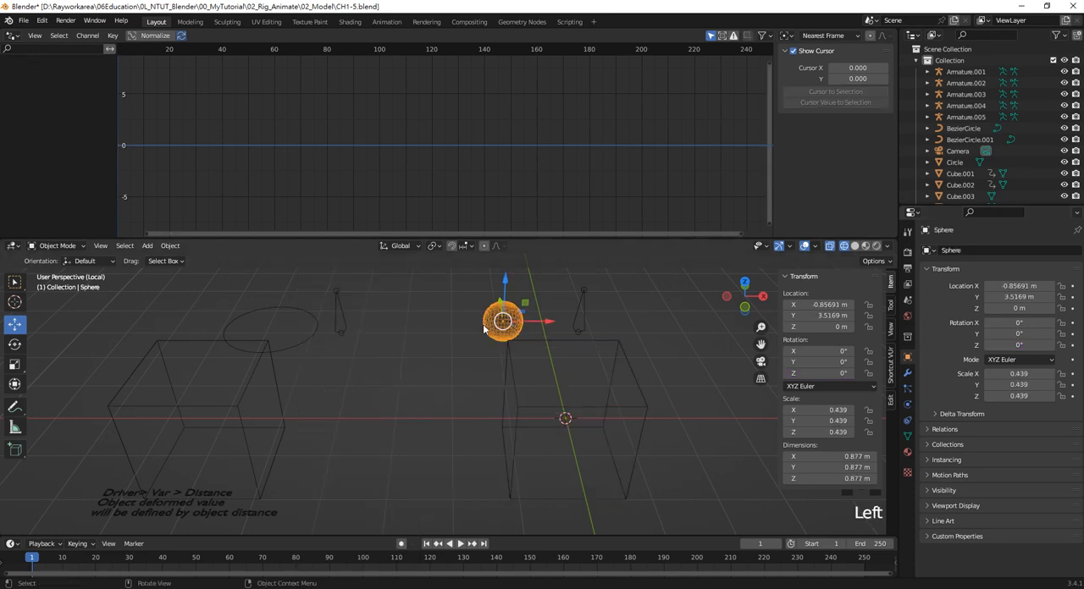
{"action": "left_click", "coordinate": [575, 302]}
{"action": "left_click", "coordinate": [580, 320]}
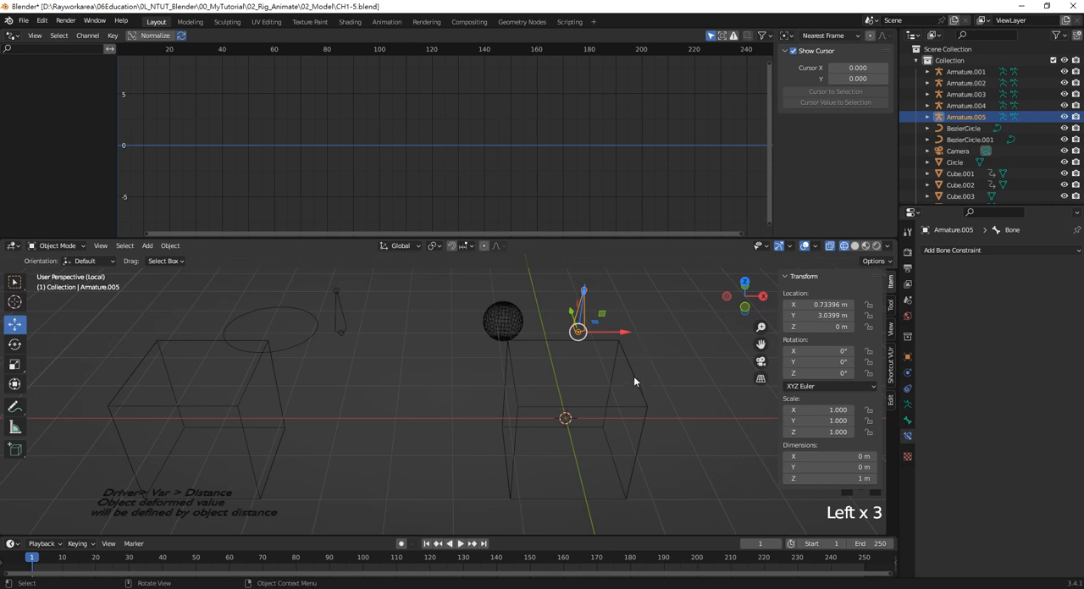
{"action": "left_click", "coordinate": [635, 378]}
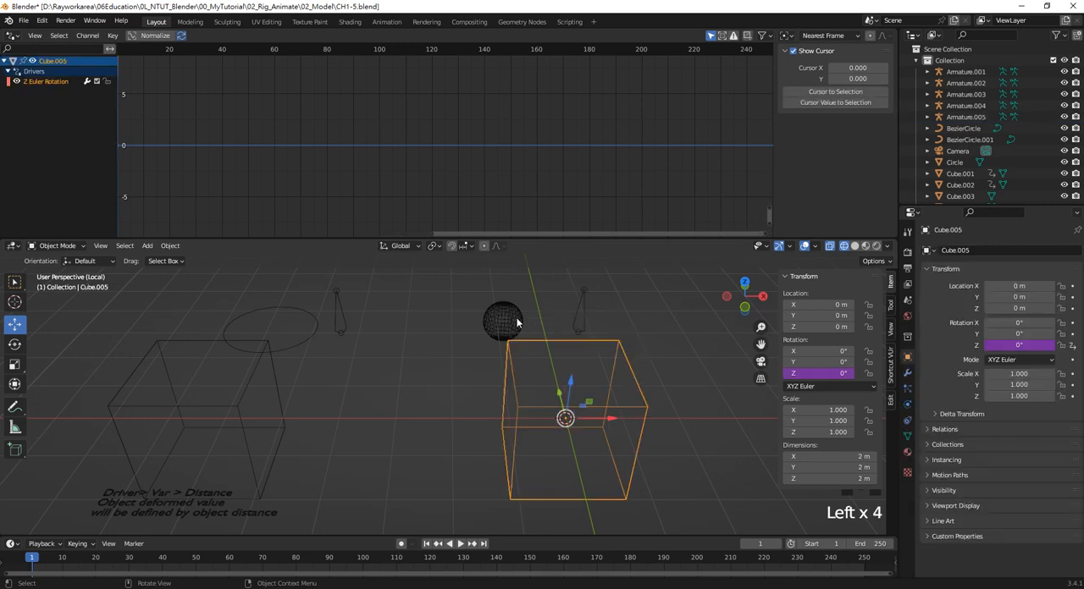
{"action": "left_click", "coordinate": [621, 319]}
{"action": "left_click", "coordinate": [503, 320]}
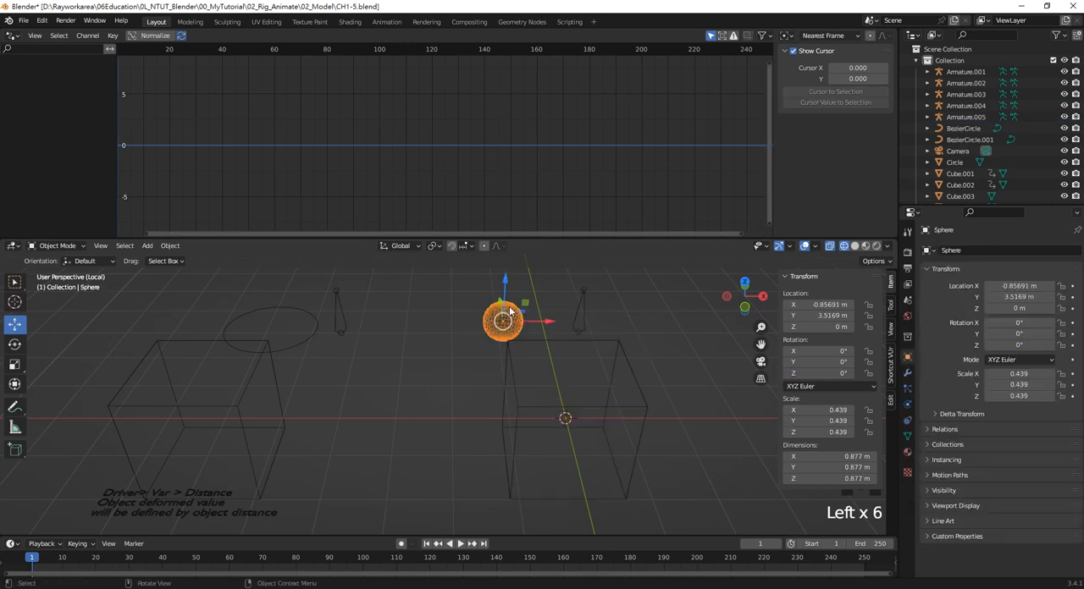
{"action": "left_click", "coordinate": [629, 377]}
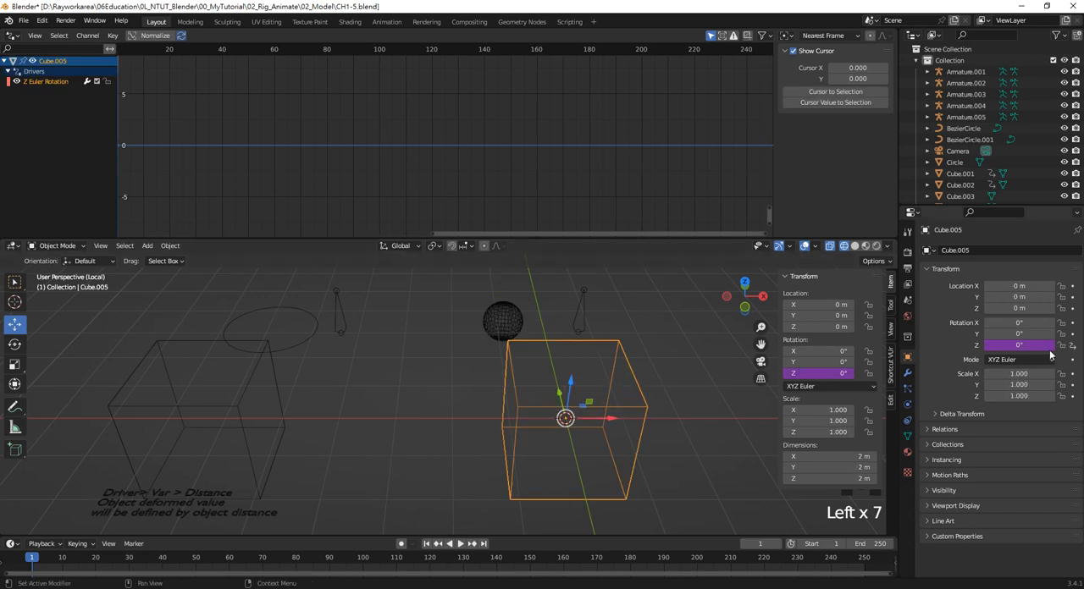
Select the cube's Z Euler Rotation driver channel and enlarge the Drivers editor and its sidebar to show the variable settings
{"action": "right_click", "coordinate": [1016, 345]}
{"action": "left_click", "coordinate": [972, 350]}
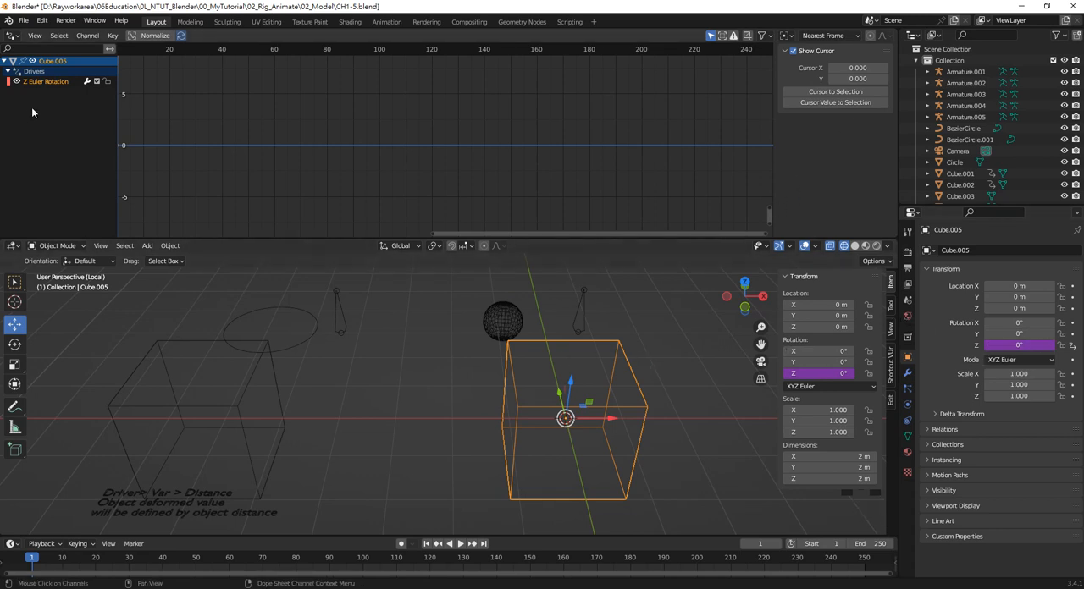
{"action": "left_click", "coordinate": [50, 82]}
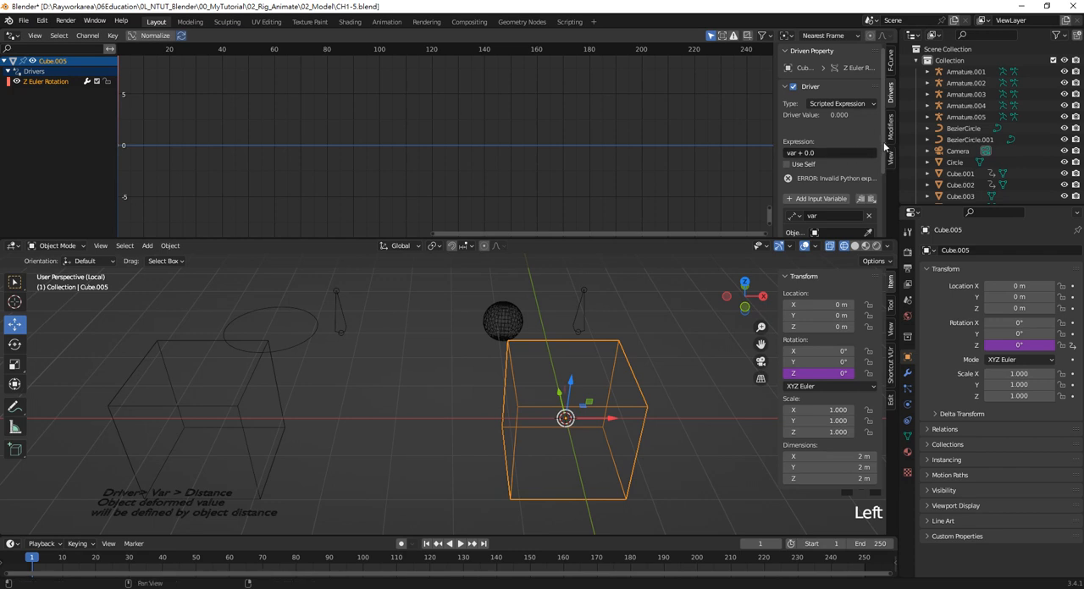
{"action": "left_click", "coordinate": [773, 125]}
{"action": "left_click_drag", "start_coordinate": [773, 124], "coordinate": [707, 125]}
{"action": "left_click_drag", "start_coordinate": [653, 240], "coordinate": [660, 293]}
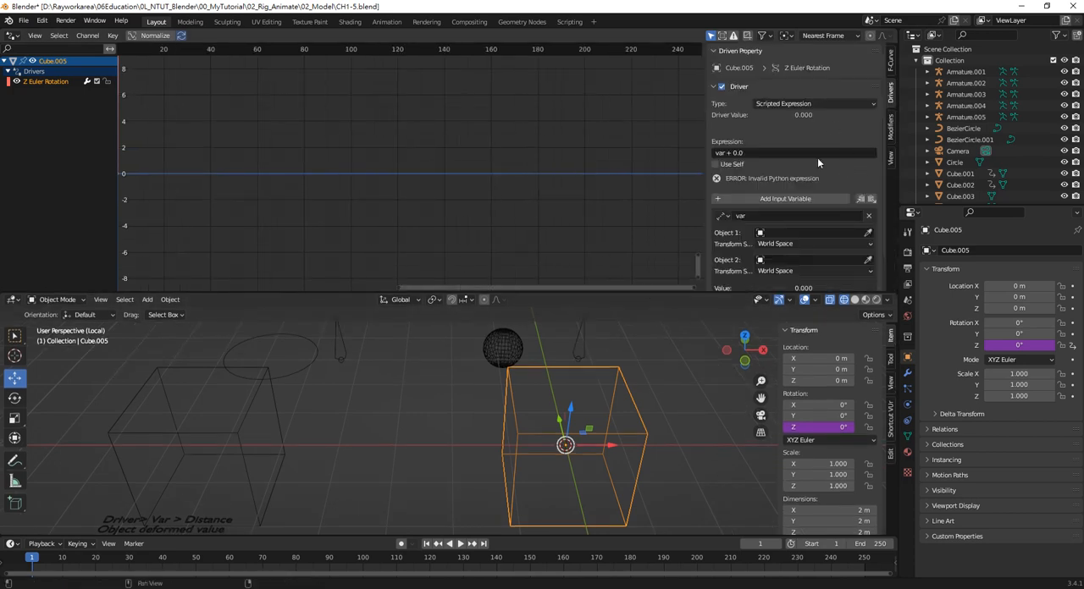
Set the distance variable's Object 1 to Armature.005 with bone Bone, and its Object 2 to the sphere
{"action": "scroll", "coordinate": [818, 185], "scroll_direction": "down", "scroll_amount": 1}
{"action": "left_click", "coordinate": [867, 210]}
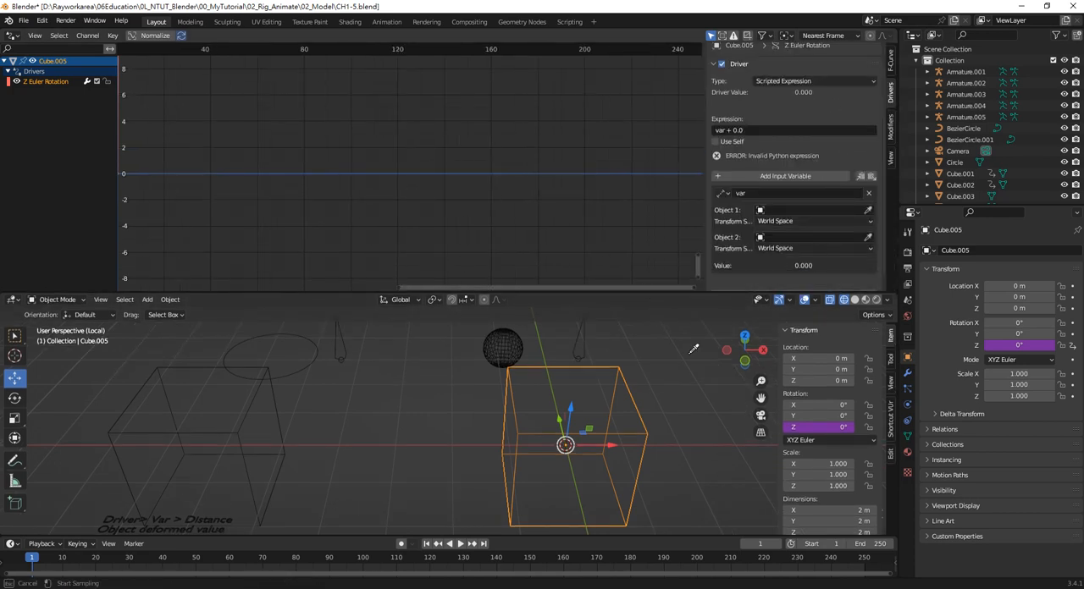
{"action": "left_click", "coordinate": [583, 343]}
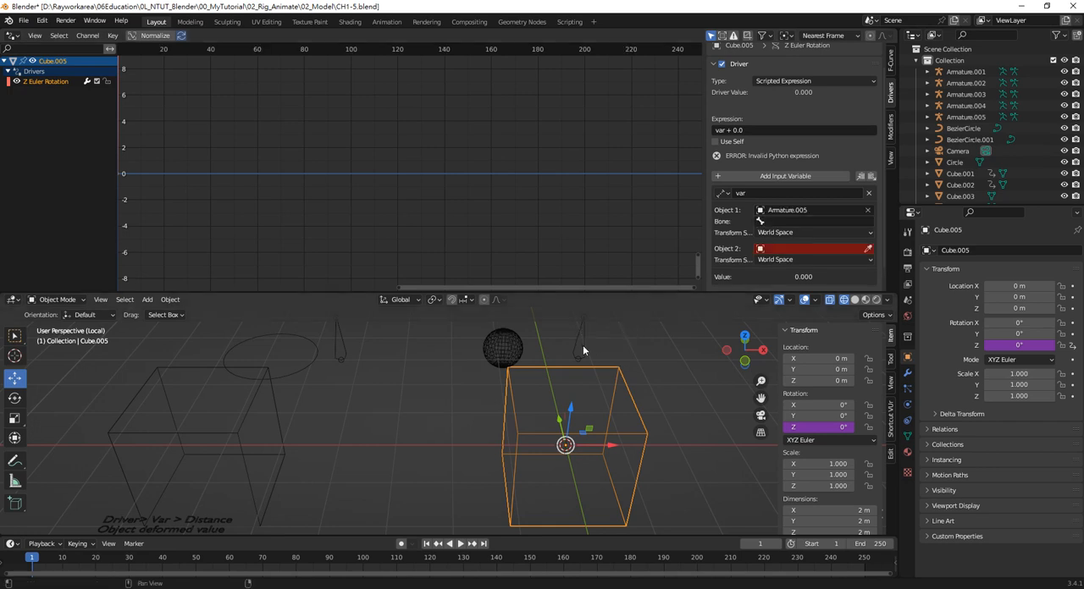
{"action": "left_click", "coordinate": [816, 221]}
{"action": "left_click", "coordinate": [819, 236]}
{"action": "left_click", "coordinate": [867, 248]}
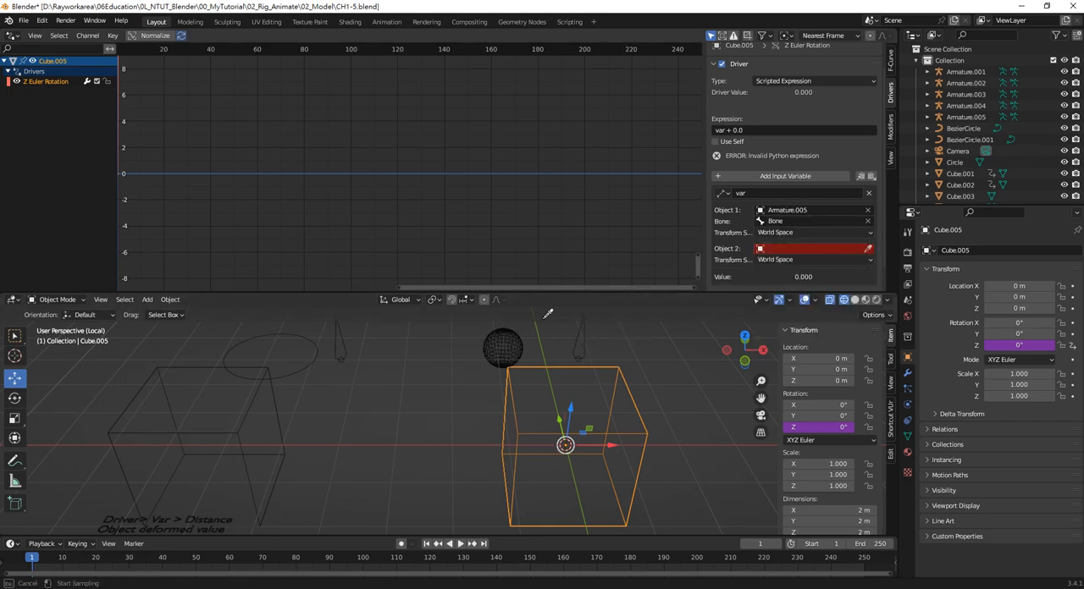
{"action": "left_click", "coordinate": [503, 340]}
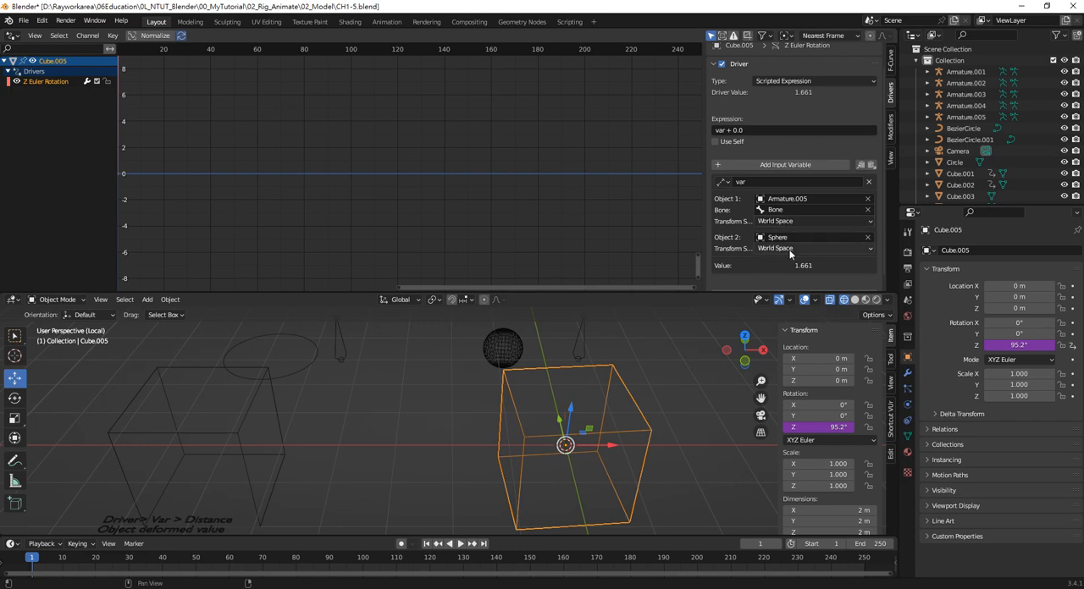
Set the driver expression of the cube's Z rotation to var +30
{"action": "left_click", "coordinate": [758, 130]}
{"action": "double_click", "coordinate": [759, 128]}
{"action": "type", "text": "30"}
{"action": "key", "text": "Return"}
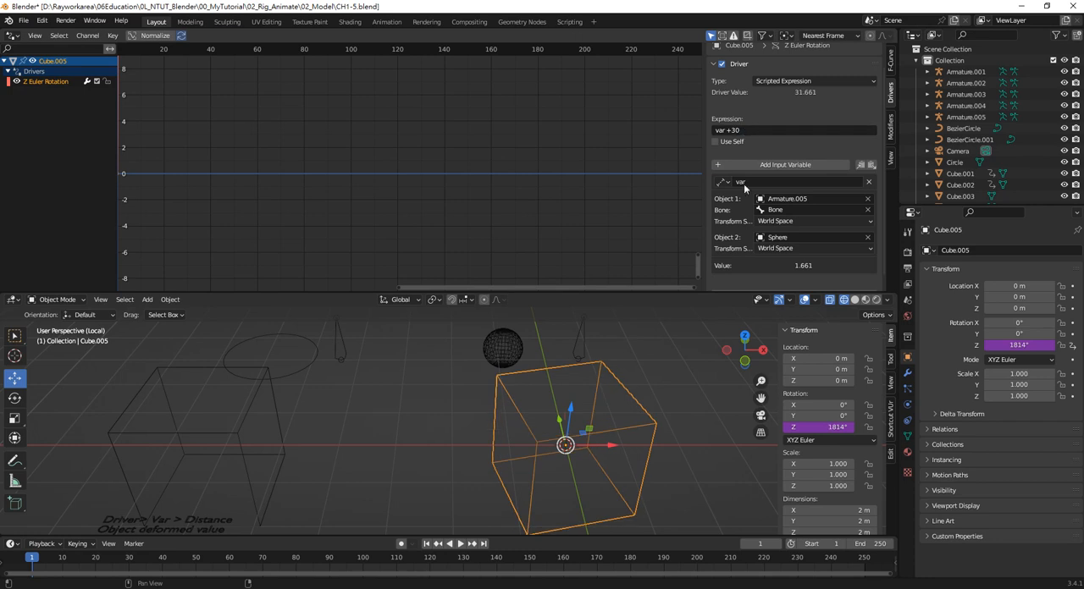
Test the distance driver by moving the armature and the sphere along X, leaving the sphere at about -1.35 m
{"action": "left_click", "coordinate": [584, 339]}
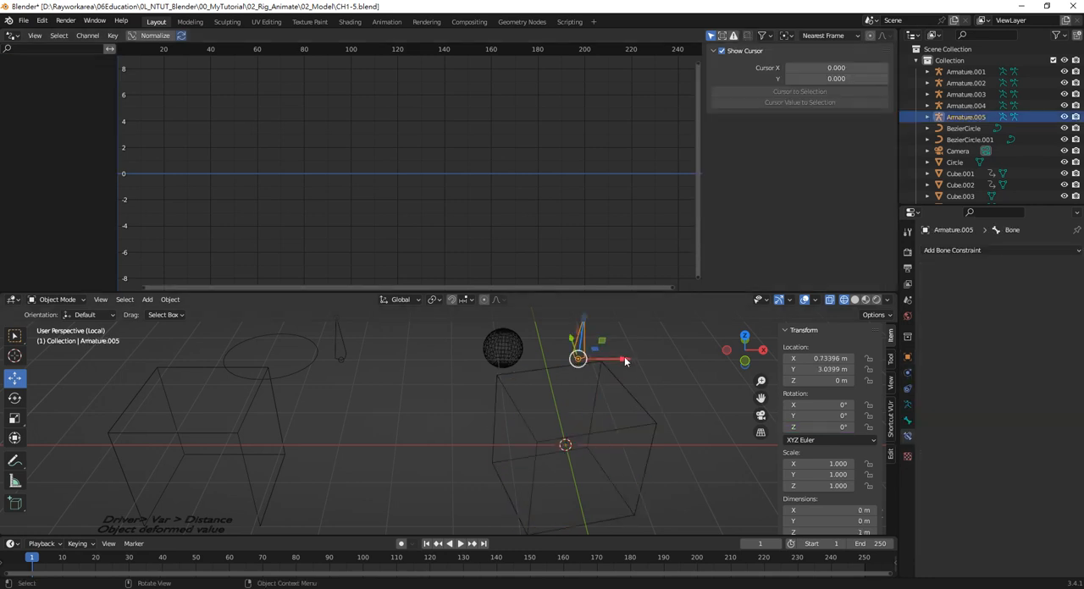
{"action": "left_click_drag", "start_coordinate": [624, 361], "coordinate": [651, 360]}
{"action": "left_click", "coordinate": [511, 362]}
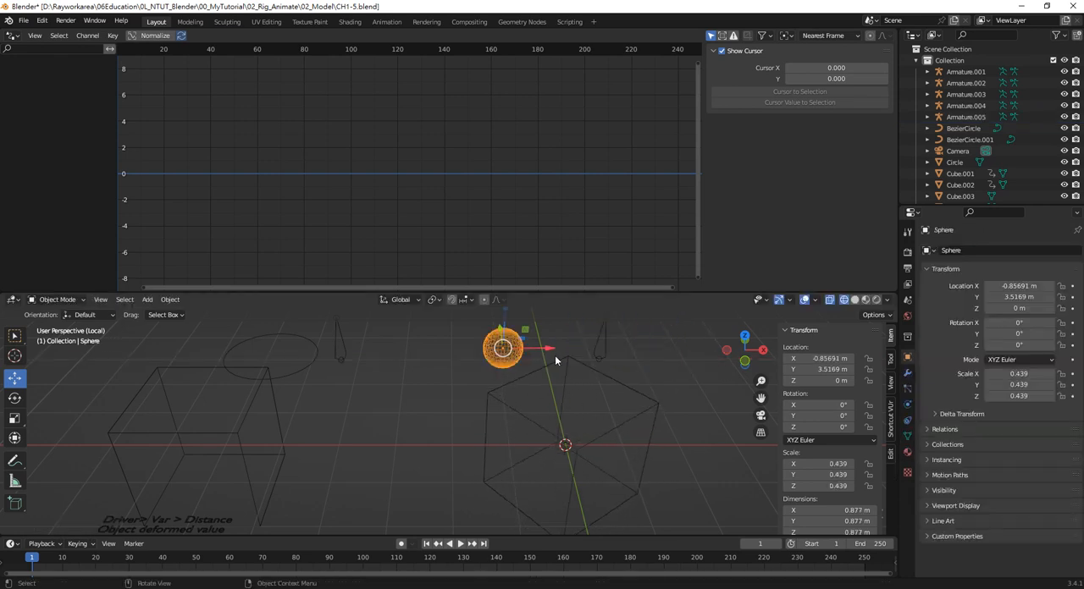
{"action": "left_click_drag", "start_coordinate": [555, 360], "coordinate": [598, 363]}
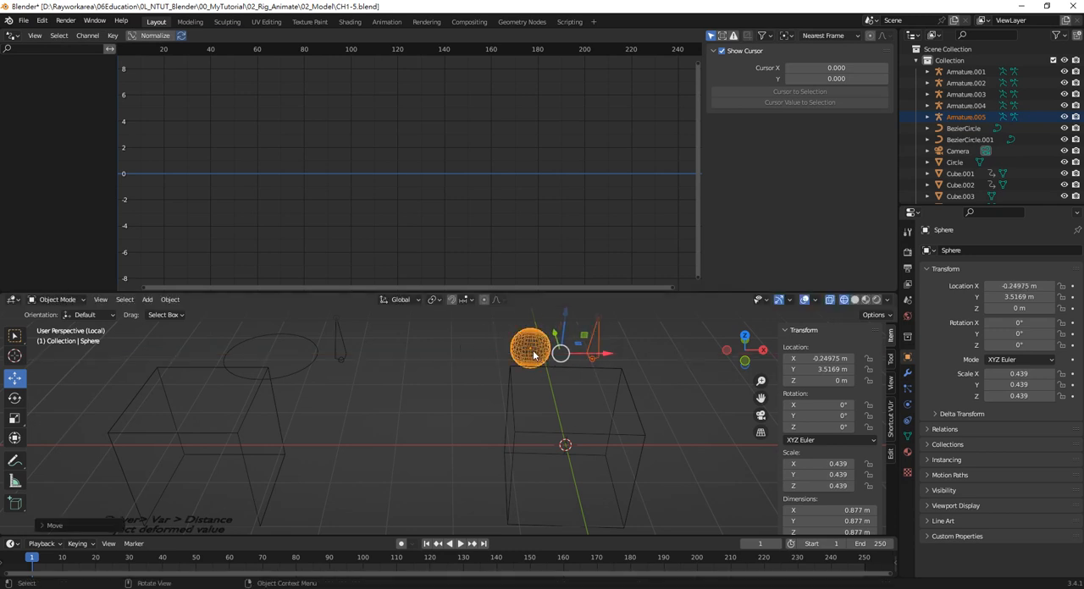
{"action": "left_click_drag", "start_coordinate": [572, 352], "coordinate": [516, 346]}
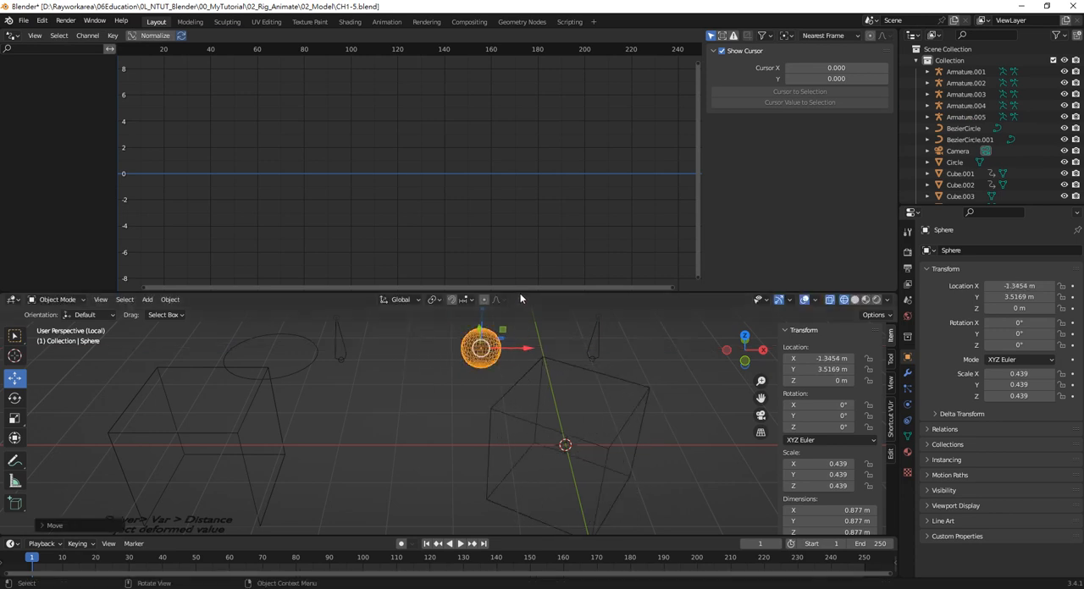
Enlarge the 3D viewport and move the armature along X to about 1.23 m to test the cube's rotation
{"action": "left_click_drag", "start_coordinate": [521, 294], "coordinate": [512, 188]}
{"action": "left_click", "coordinate": [623, 290]}
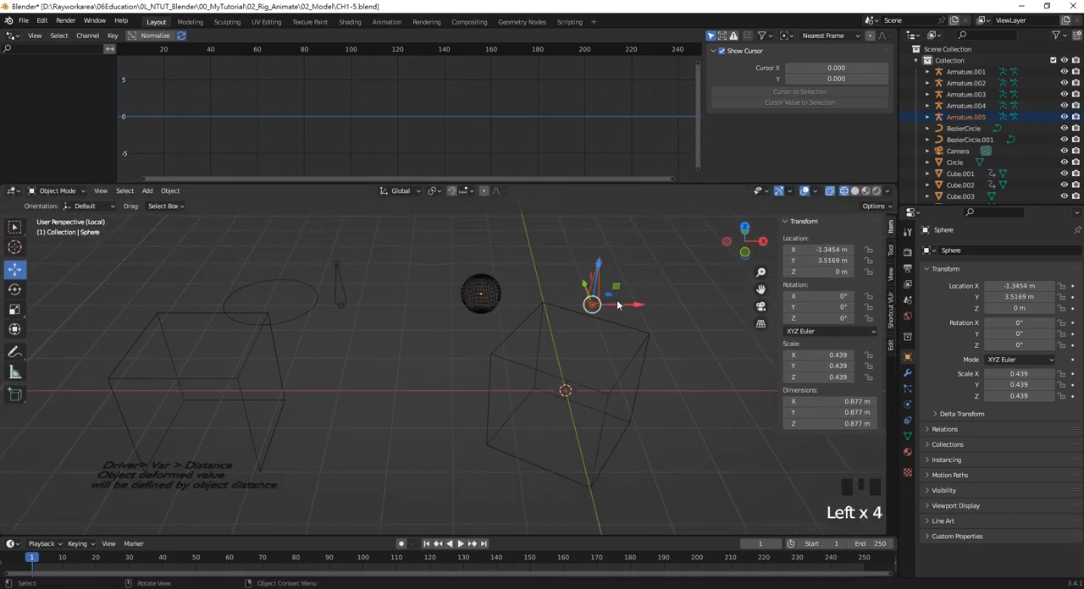
{"action": "mouse_move", "coordinate": [617, 305]}
{"action": "left_mouse_down"}
{"action": "mouse_move", "coordinate": [711, 303]}
{"action": "mouse_move", "coordinate": [561, 297]}
{"action": "mouse_move", "coordinate": [663, 302]}
{"action": "mouse_move", "coordinate": [577, 303]}
{"action": "mouse_move", "coordinate": [656, 302]}
{"action": "mouse_move", "coordinate": [577, 303]}
{"action": "mouse_move", "coordinate": [646, 303]}
{"action": "mouse_move", "coordinate": [627, 303]}
{"action": "left_mouse_up"}
{"action": "left_click", "coordinate": [640, 356]}
{"action": "left_click", "coordinate": [633, 286]}
{"action": "left_click", "coordinate": [630, 352]}
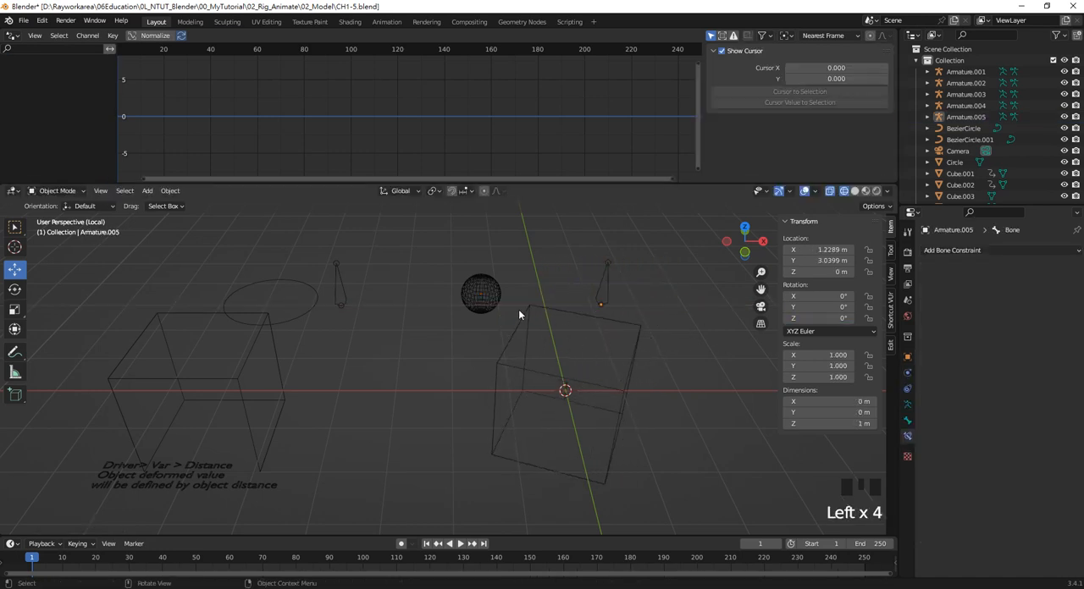
Open the driver settings of the cube's Z rotation and review the Distance variable type, its objects and the expression
{"action": "left_click", "coordinate": [544, 317]}
{"action": "right_click", "coordinate": [995, 345]}
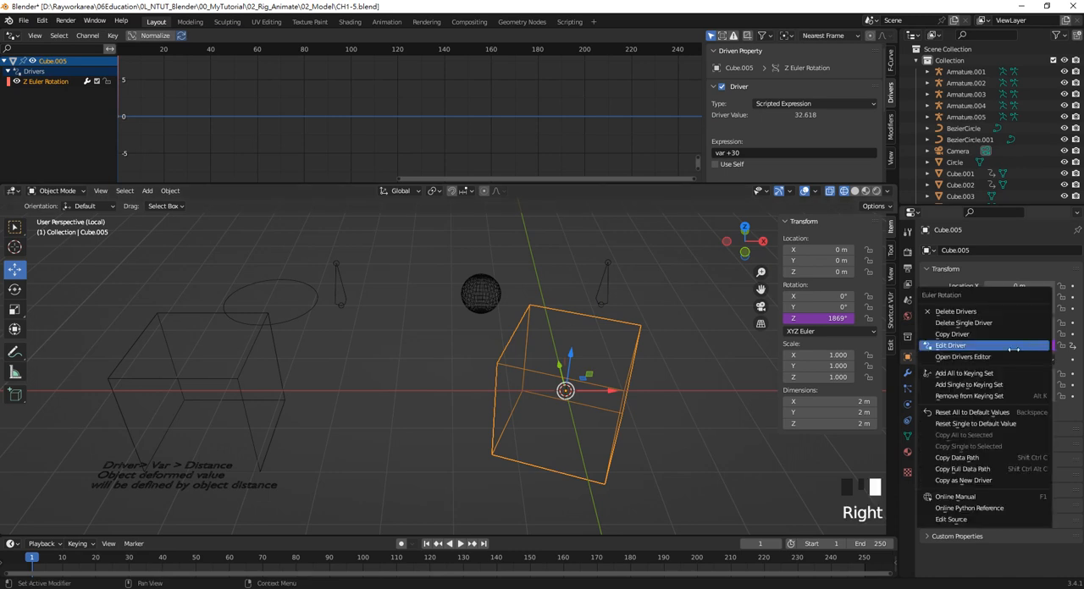
{"action": "left_click", "coordinate": [996, 345]}
{"action": "left_click_drag", "start_coordinate": [966, 284], "coordinate": [598, 279]}
{"action": "left_click", "coordinate": [549, 411]}
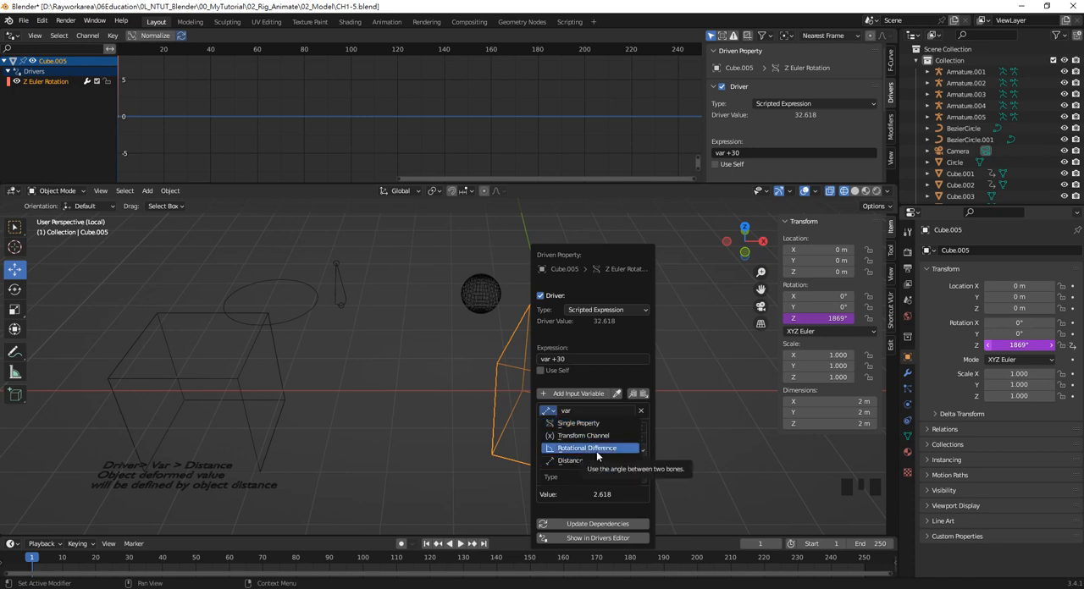
{"action": "left_click", "coordinate": [569, 459]}
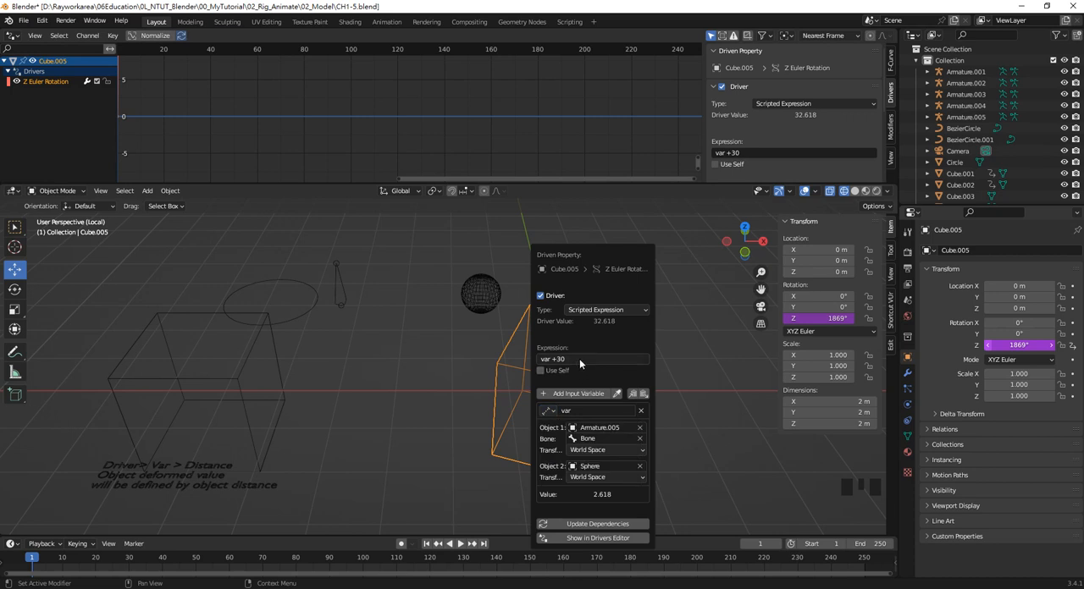
{"action": "left_click", "coordinate": [579, 359]}
{"action": "left_click", "coordinate": [591, 363]}
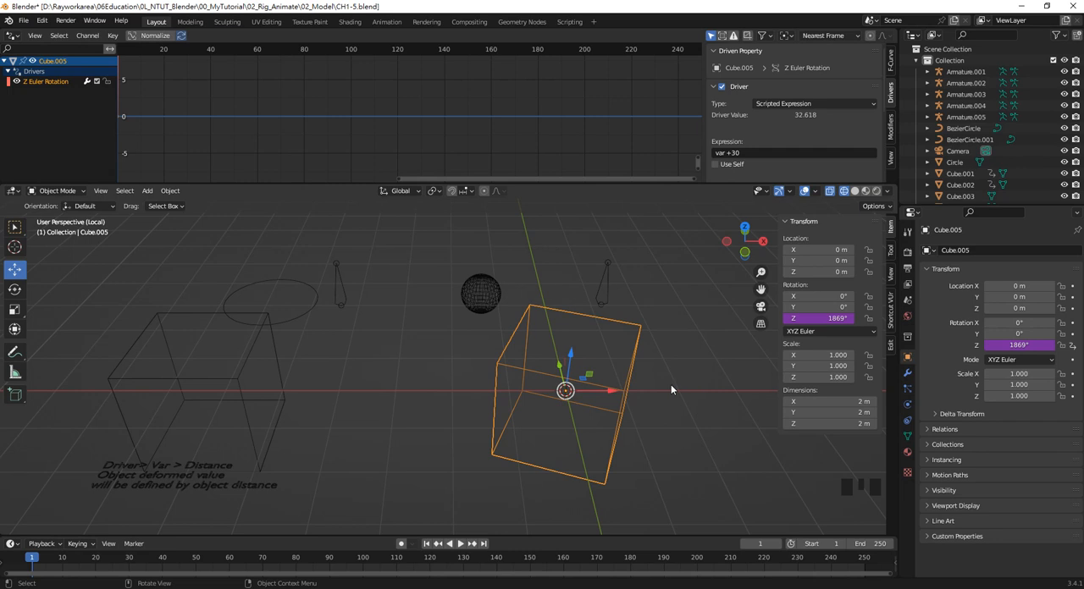
Delete the driven cube, the sphere and the armature of the distance example
{"action": "left_click_drag", "start_coordinate": [670, 388], "coordinate": [430, 242]}
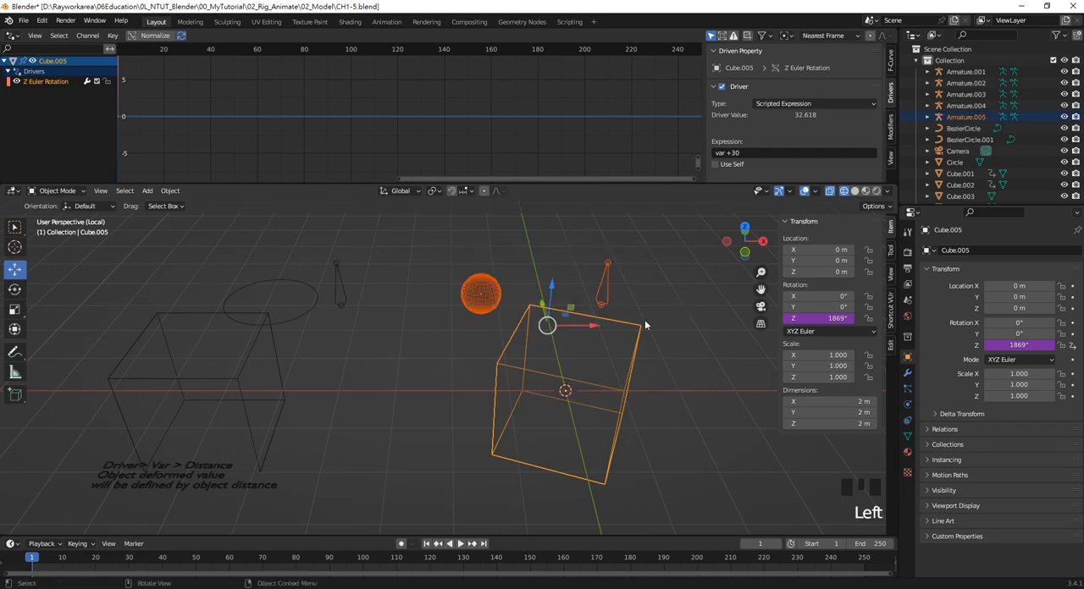
{"action": "key", "text": "Delete"}
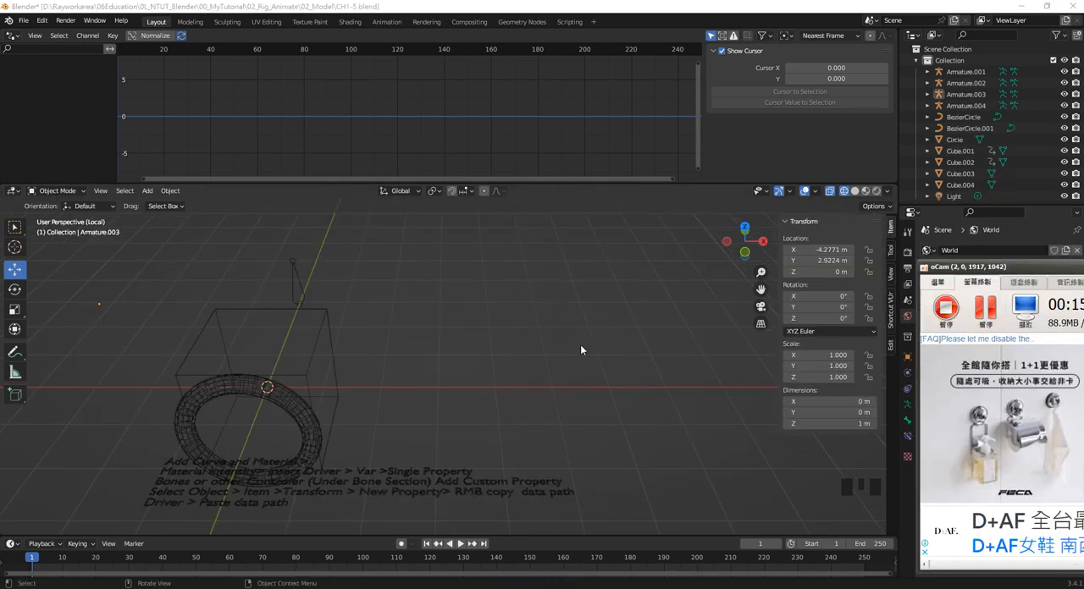
{"action": "left_click", "coordinate": [577, 371]}
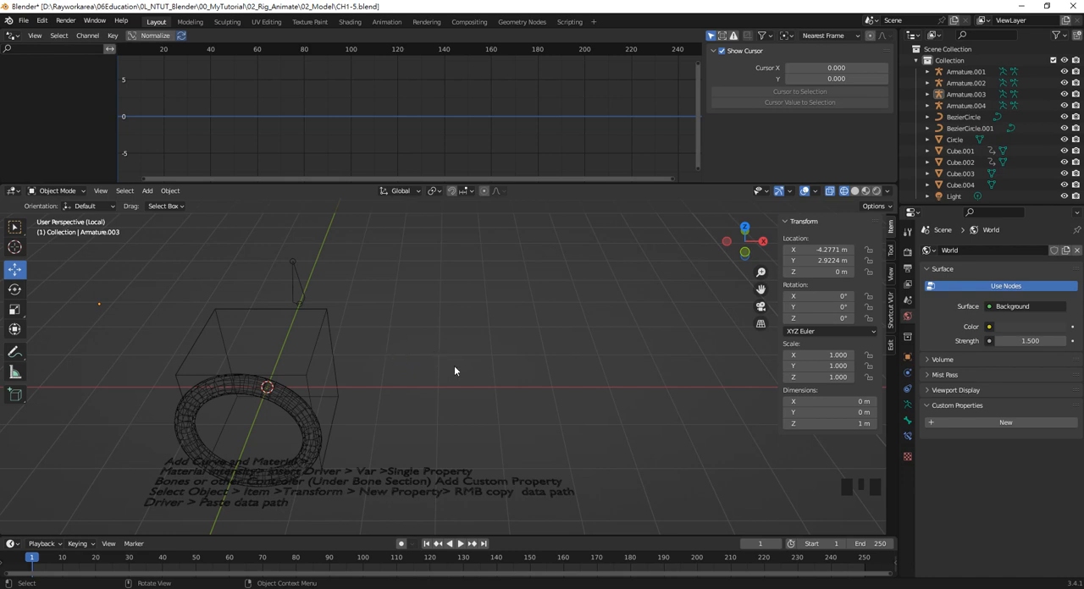
Delete the existing cube, ring curve and armature above the Single Property notes
{"action": "left_click", "coordinate": [474, 380]}
{"action": "left_click_drag", "start_coordinate": [428, 412], "coordinate": [237, 274]}
{"action": "key", "text": "Delete"}
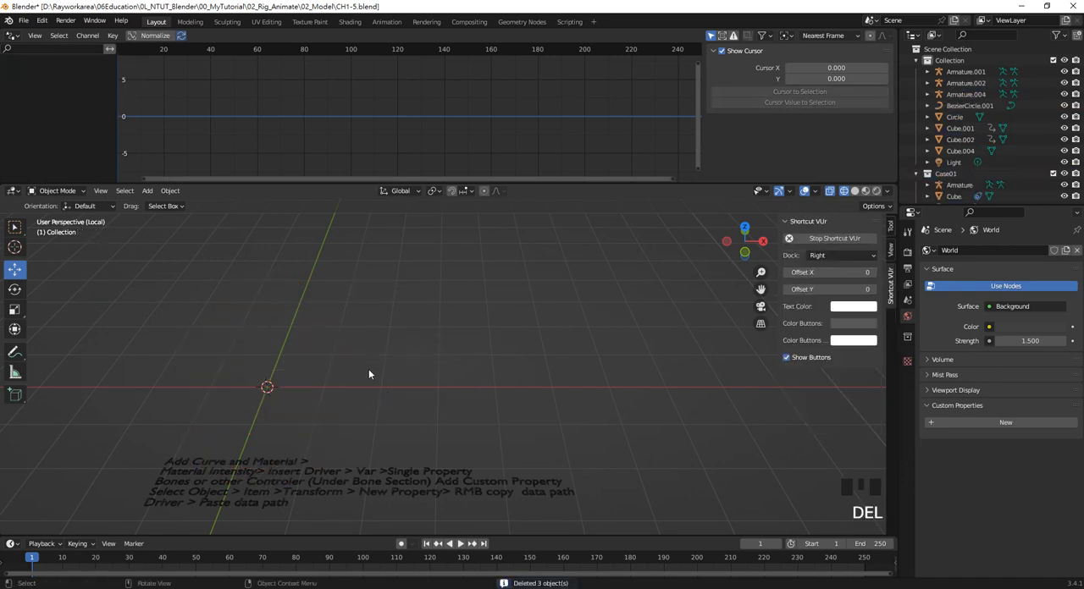
Add a mesh cube at the world origin above the Single Property notes
{"action": "key", "text": "shift+a"}
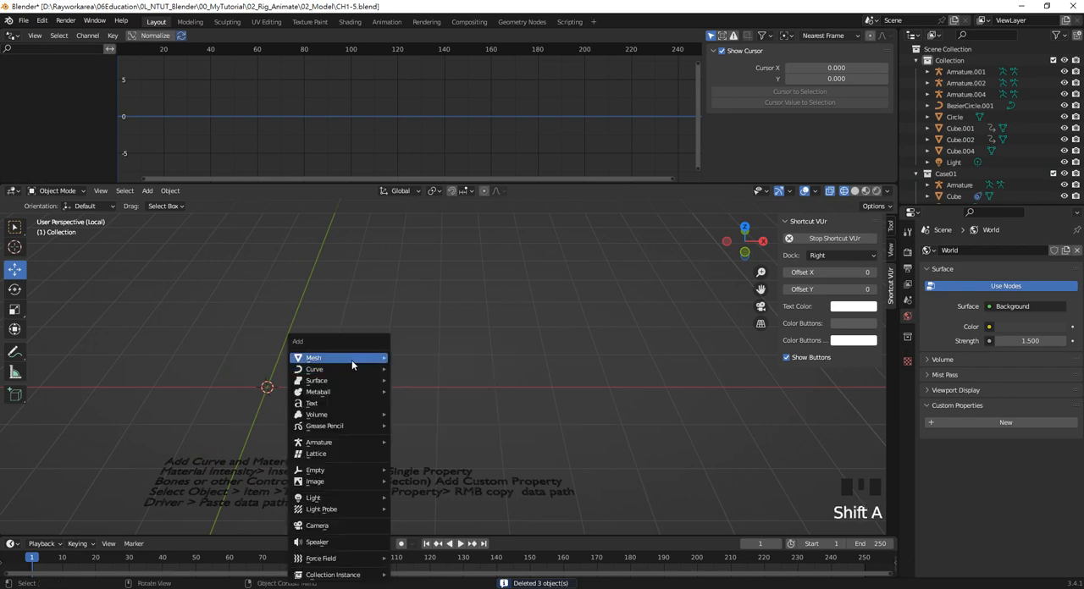
{"action": "mouse_move", "coordinate": [352, 358]}
{"action": "left_click", "coordinate": [440, 369]}
{"action": "middle_click_drag", "start_coordinate": [390, 371], "coordinate": [472, 371], "text": "shift"}
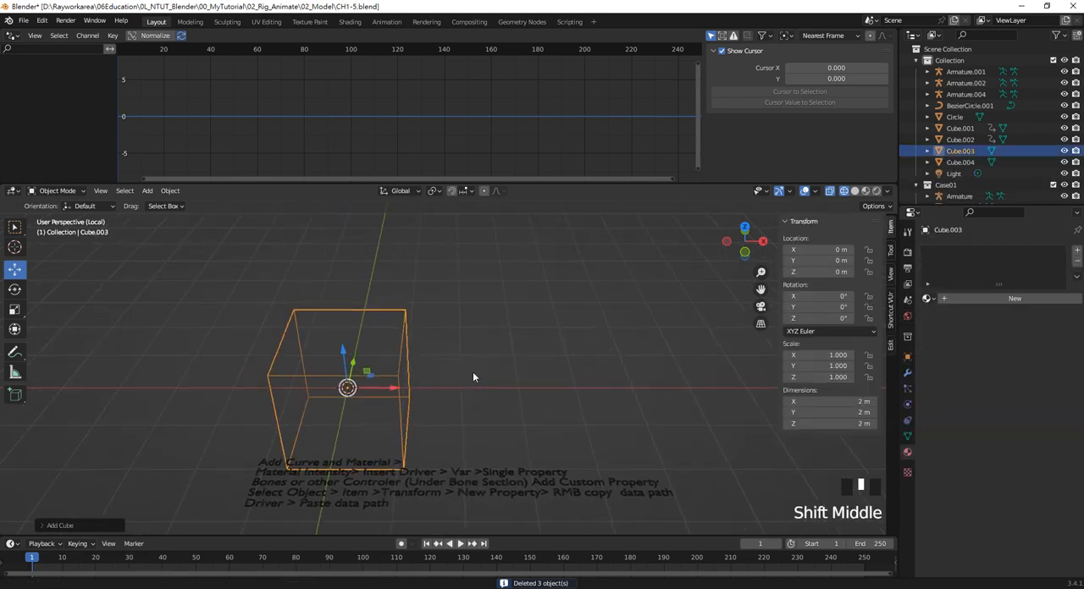
Add a single-bone armature and move it along X to about 2.12 m, beside the cube
{"action": "key", "text": "shift+a"}
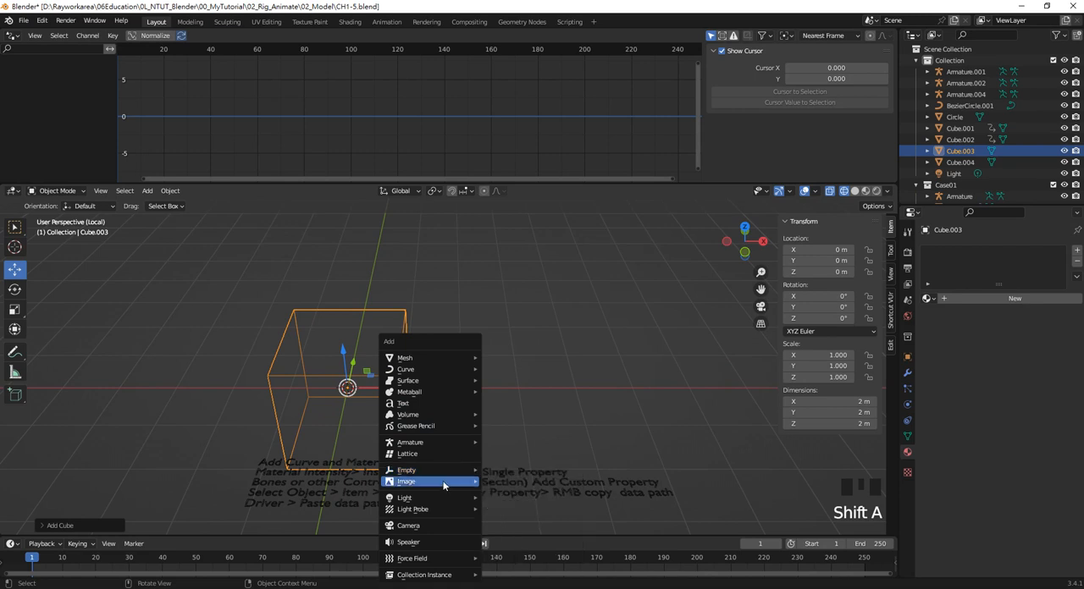
{"action": "mouse_move", "coordinate": [443, 442]}
{"action": "left_click", "coordinate": [513, 441]}
{"action": "left_click_drag", "start_coordinate": [396, 388], "coordinate": [517, 396]}
{"action": "left_click", "coordinate": [516, 382]}
{"action": "middle_click_drag", "start_coordinate": [516, 382], "coordinate": [536, 356], "text": "shift"}
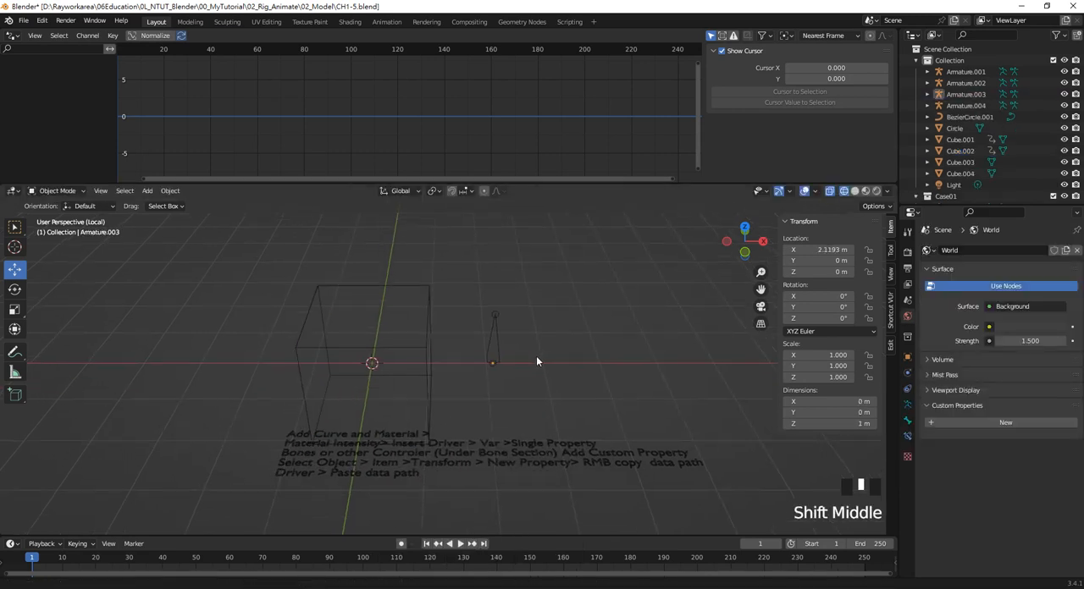
{"action": "left_click", "coordinate": [447, 377]}
{"action": "left_click", "coordinate": [465, 379]}
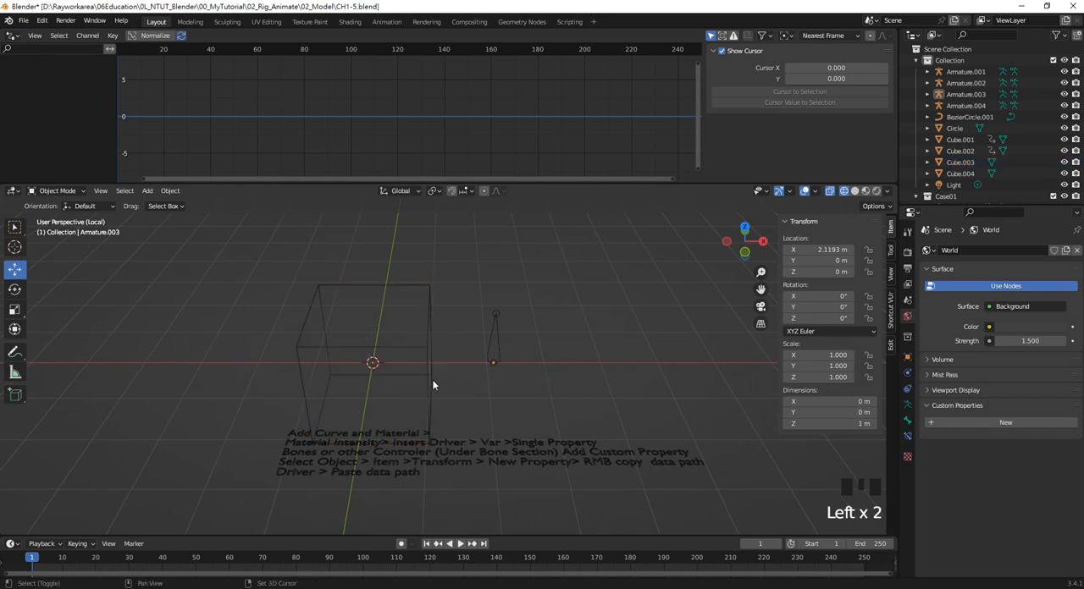
Add a UV sphere and raise it above the cube to about 1.72 m on Z
{"action": "key", "text": "shift+a"}
{"action": "mouse_move", "coordinate": [439, 296]}
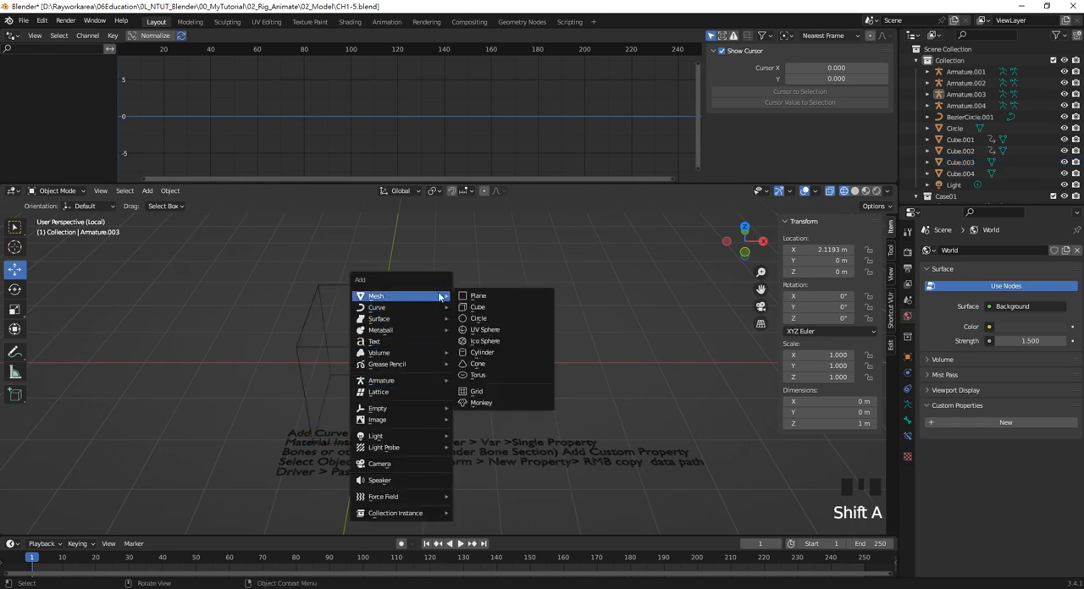
{"action": "left_click", "coordinate": [484, 329]}
{"action": "left_click_drag", "start_coordinate": [367, 305], "coordinate": [376, 261]}
{"action": "middle_click_drag", "start_coordinate": [481, 284], "coordinate": [479, 313], "text": "shift"}
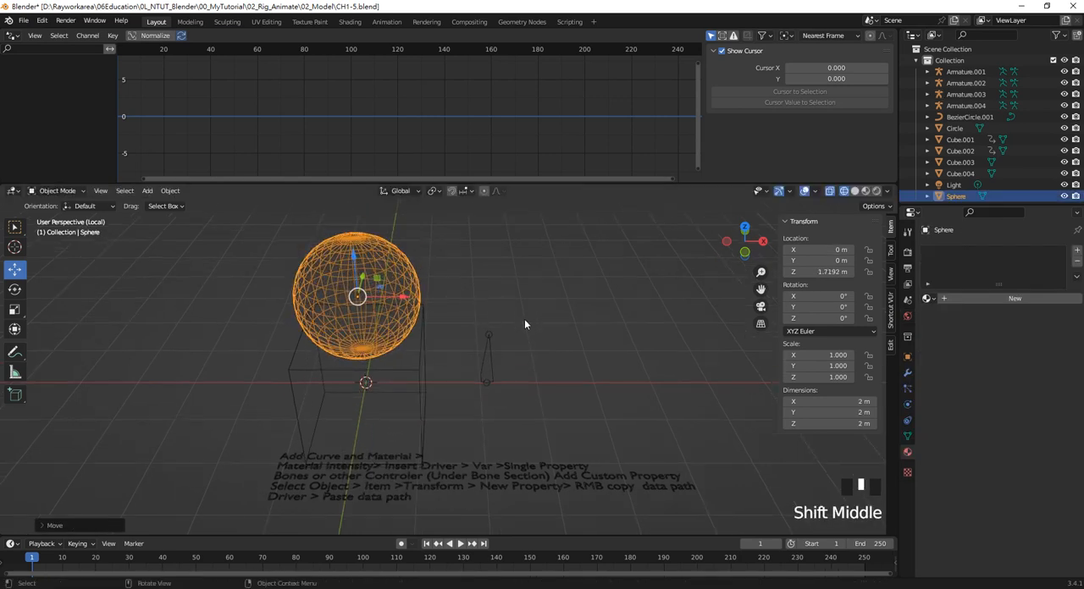
Switch the 3D viewport to Rendered shading and select the notes text in front of the cube
{"action": "key", "text": "z"}
{"action": "left_click", "coordinate": [516, 264]}
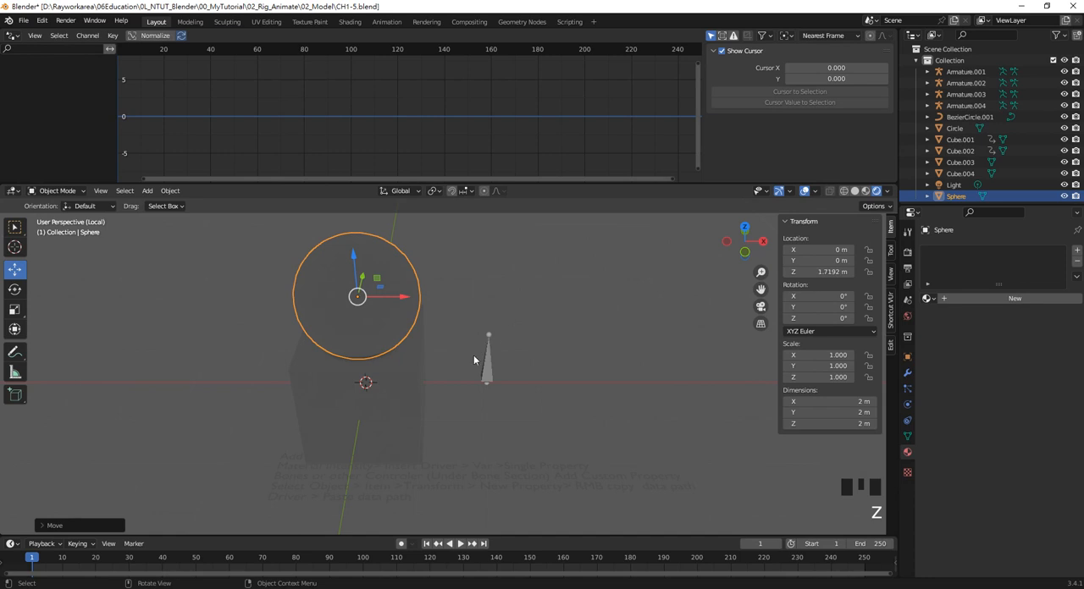
{"action": "mouse_move", "coordinate": [475, 360]}
{"action": "middle_mouse_down"}
{"action": "mouse_move", "coordinate": [458, 305]}
{"action": "mouse_move", "coordinate": [470, 320]}
{"action": "mouse_move", "coordinate": [463, 339]}
{"action": "mouse_move", "coordinate": [477, 341]}
{"action": "middle_mouse_up"}
{"action": "left_click", "coordinate": [510, 438]}
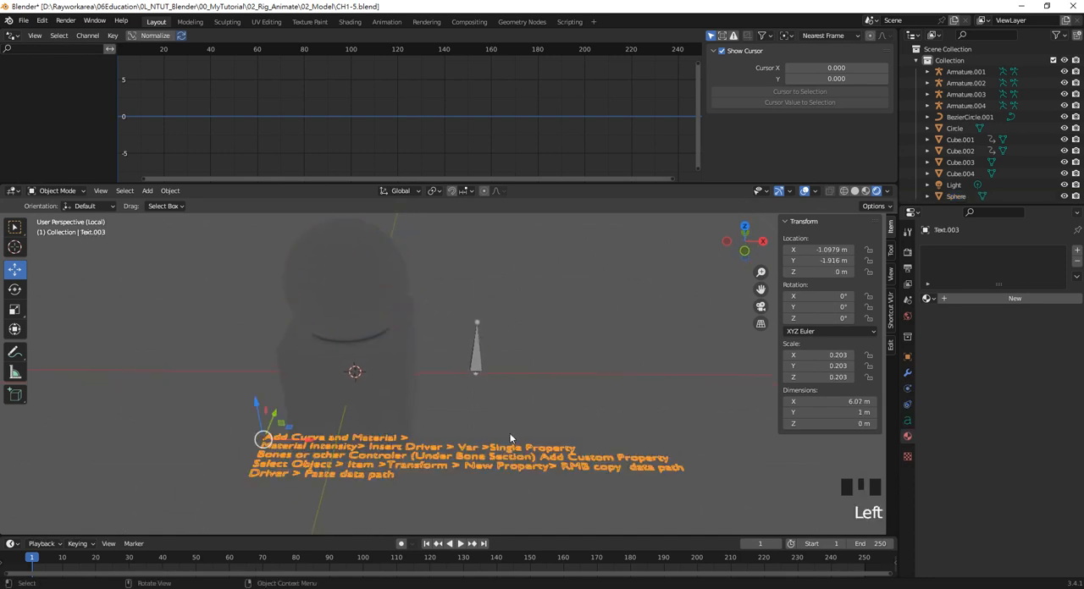
{"action": "middle_click_drag", "start_coordinate": [510, 438], "coordinate": [505, 444]}
Select the sphere and create a new material for it
{"action": "left_click", "coordinate": [400, 306]}
{"action": "middle_click_drag", "start_coordinate": [423, 349], "coordinate": [418, 357]}
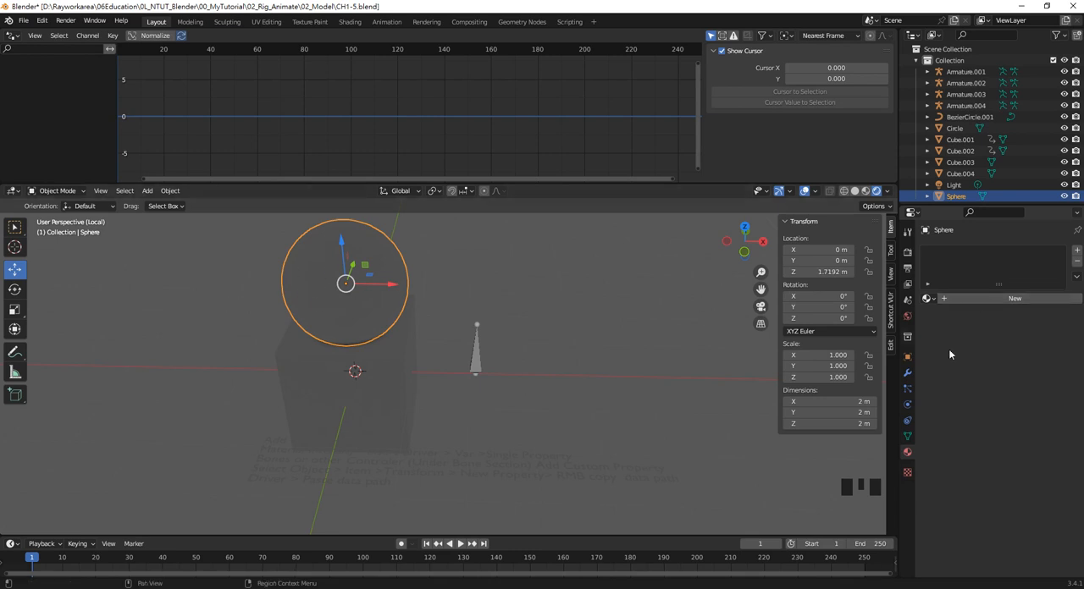
{"action": "left_click", "coordinate": [963, 300]}
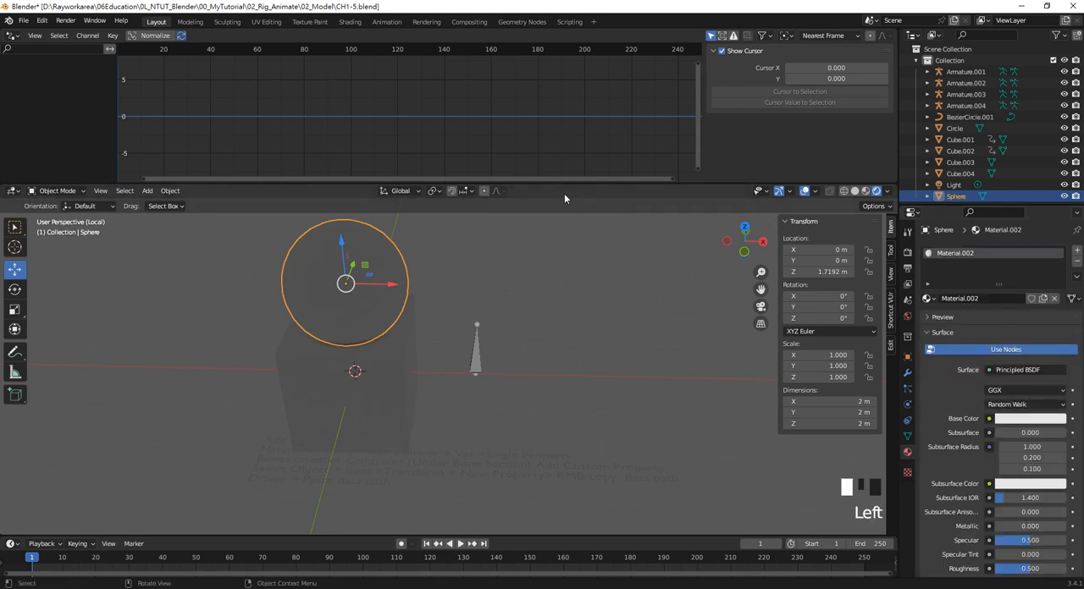
Replace the Drivers editor with an enlarged Shader Editor showing the Emission settings of the sphere's Principled BSDF node
{"action": "left_click", "coordinate": [13, 35]}
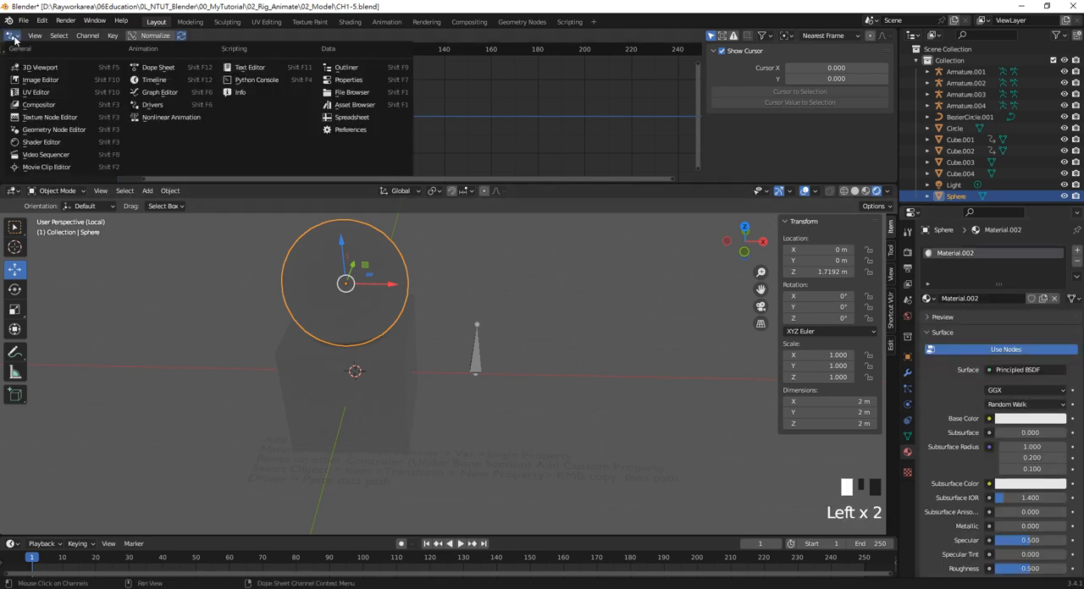
{"action": "left_click", "coordinate": [70, 150]}
{"action": "left_click_drag", "start_coordinate": [405, 179], "coordinate": [414, 339]}
{"action": "scroll", "coordinate": [434, 175], "scroll_direction": "up", "scroll_amount": 5}
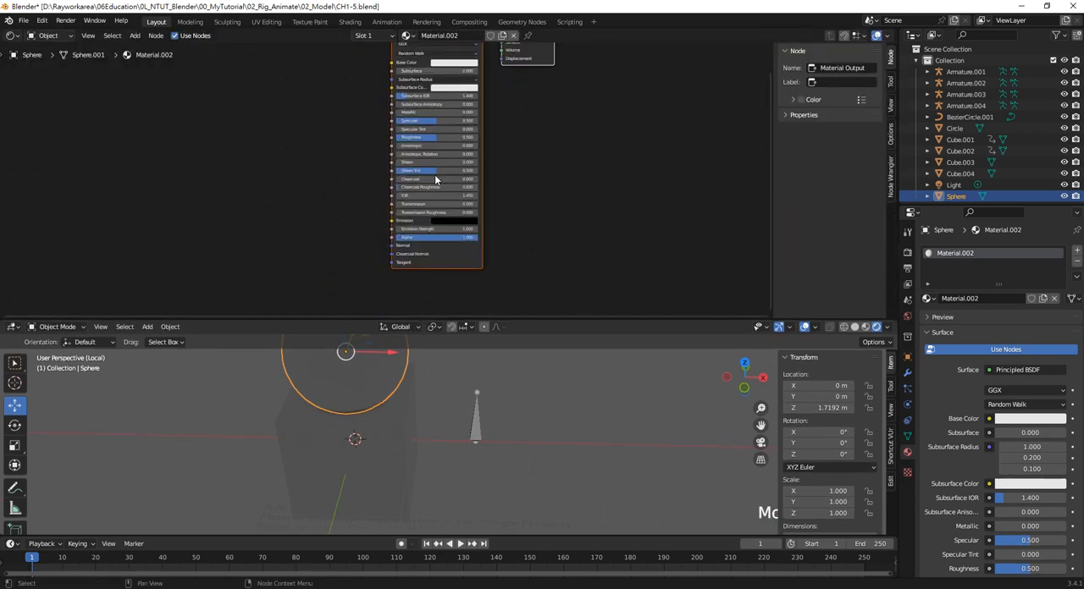
{"action": "scroll", "coordinate": [431, 175], "scroll_direction": "up", "scroll_amount": 3}
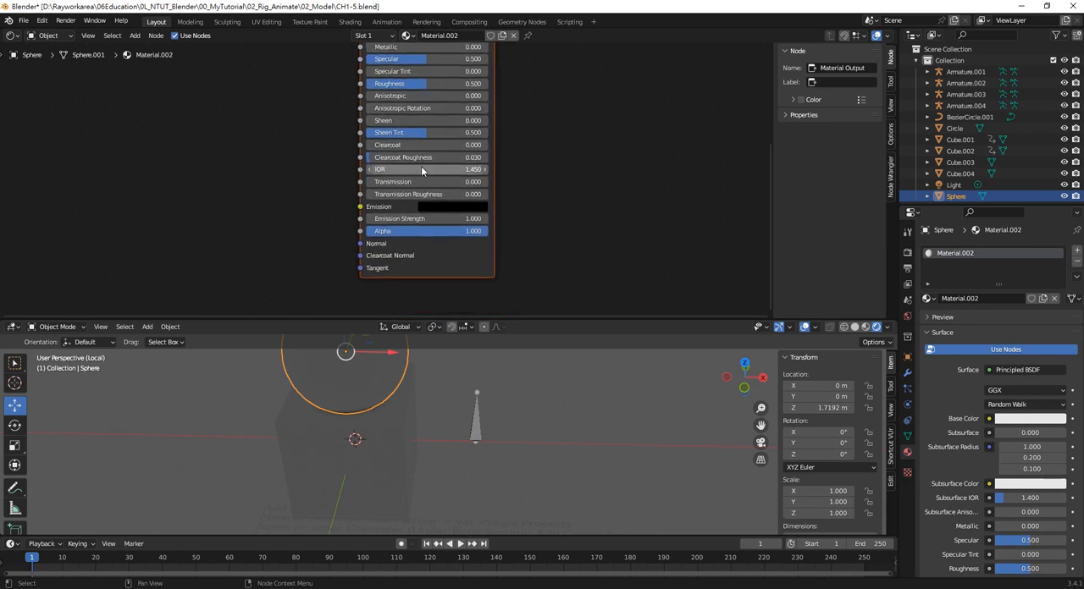
{"action": "middle_click_drag", "start_coordinate": [503, 186], "coordinate": [506, 199]}
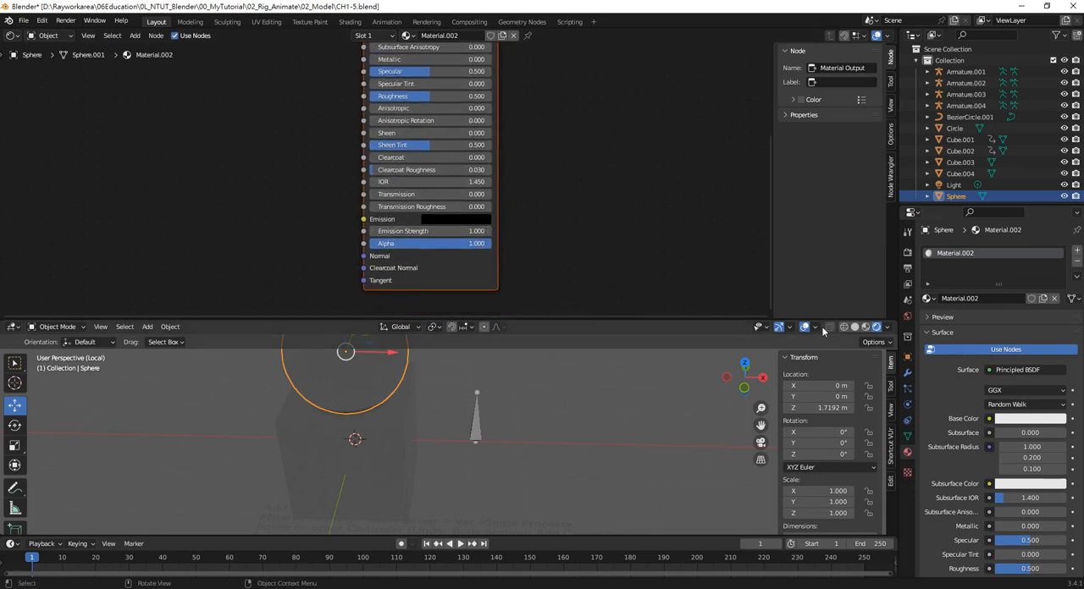
{"action": "left_click_drag", "start_coordinate": [818, 319], "coordinate": [802, 281]}
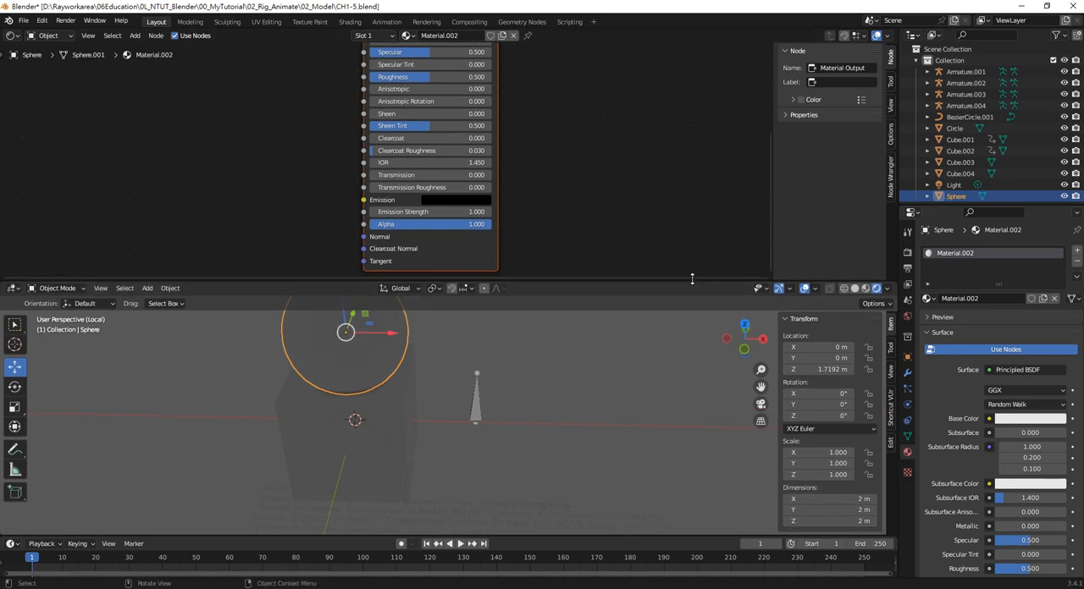
Enlarge the 3D viewport and add a driver to the Emission Strength of the sphere's material
{"action": "left_click_drag", "start_coordinate": [692, 279], "coordinate": [684, 196]}
{"action": "scroll", "coordinate": [978, 434], "scroll_direction": "down", "scroll_amount": 5}
{"action": "scroll", "coordinate": [978, 434], "scroll_direction": "down", "scroll_amount": 2}
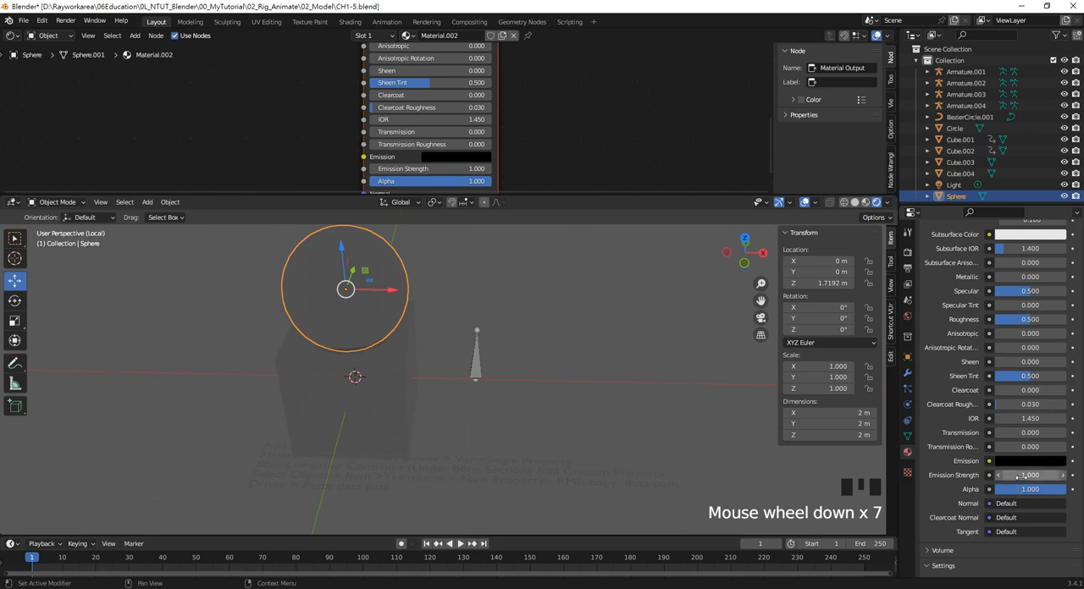
{"action": "right_click", "coordinate": [1020, 475]}
{"action": "left_click", "coordinate": [1000, 437]}
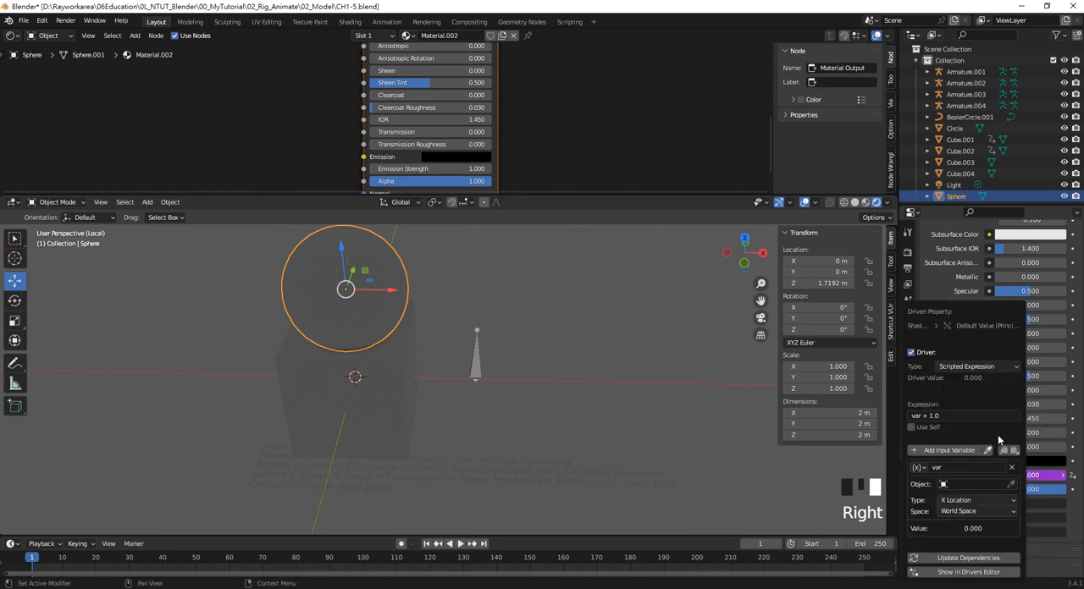
{"action": "left_click_drag", "start_coordinate": [948, 317], "coordinate": [630, 263]}
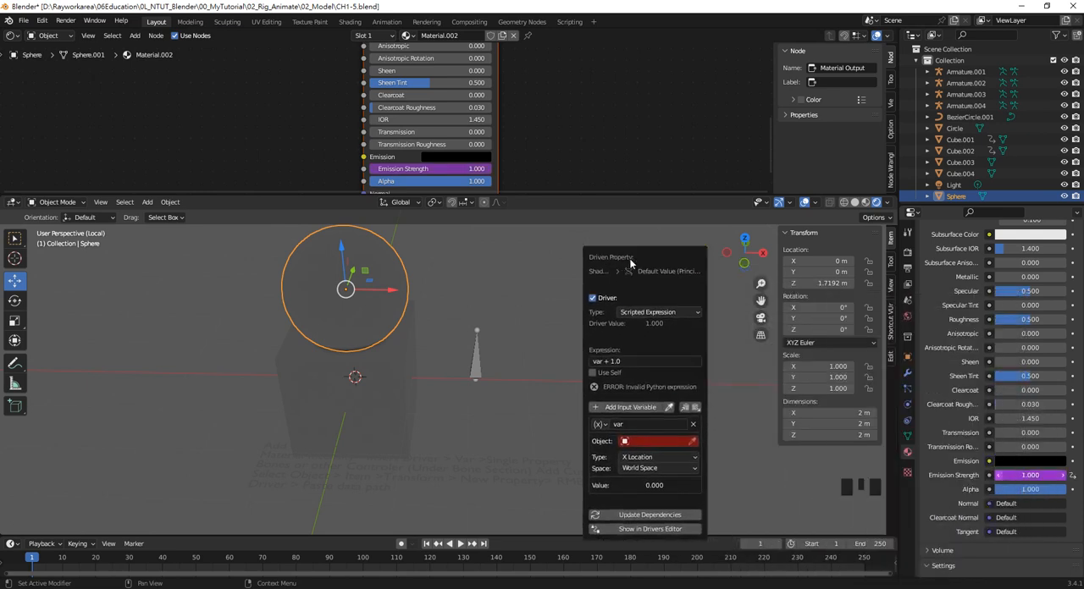
Set the driver variable's target object to Armature.004 and its space to Local Space
{"action": "left_click", "coordinate": [687, 442]}
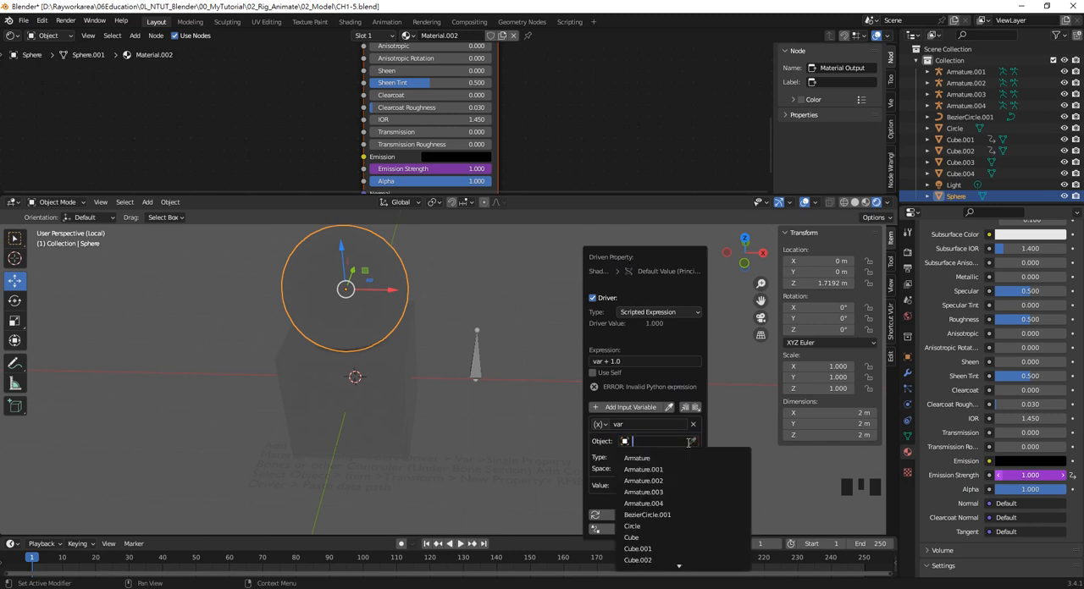
{"action": "left_click", "coordinate": [681, 503]}
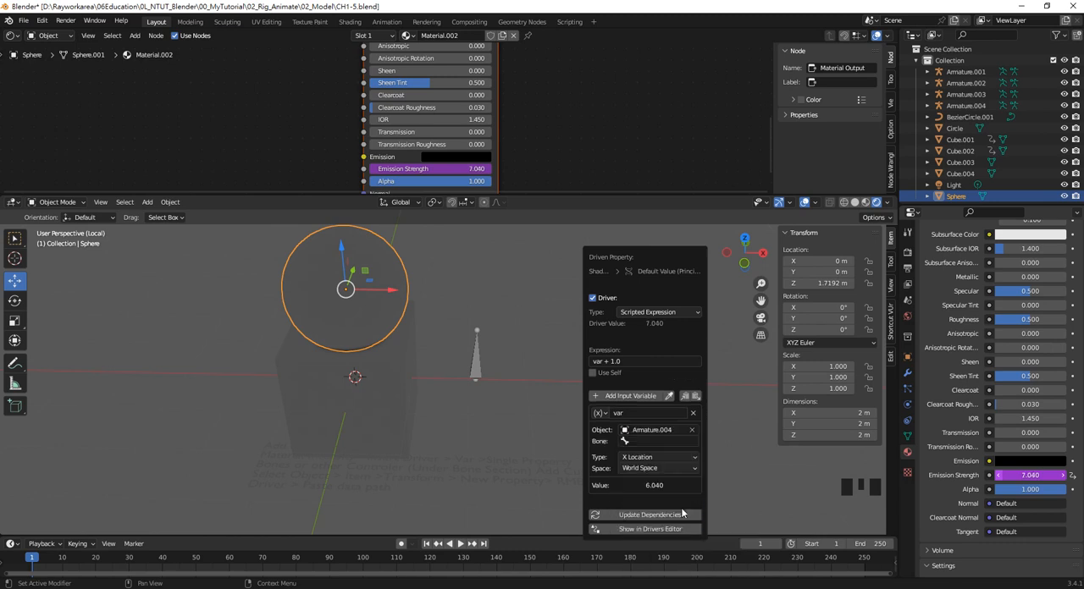
{"action": "left_click", "coordinate": [648, 469]}
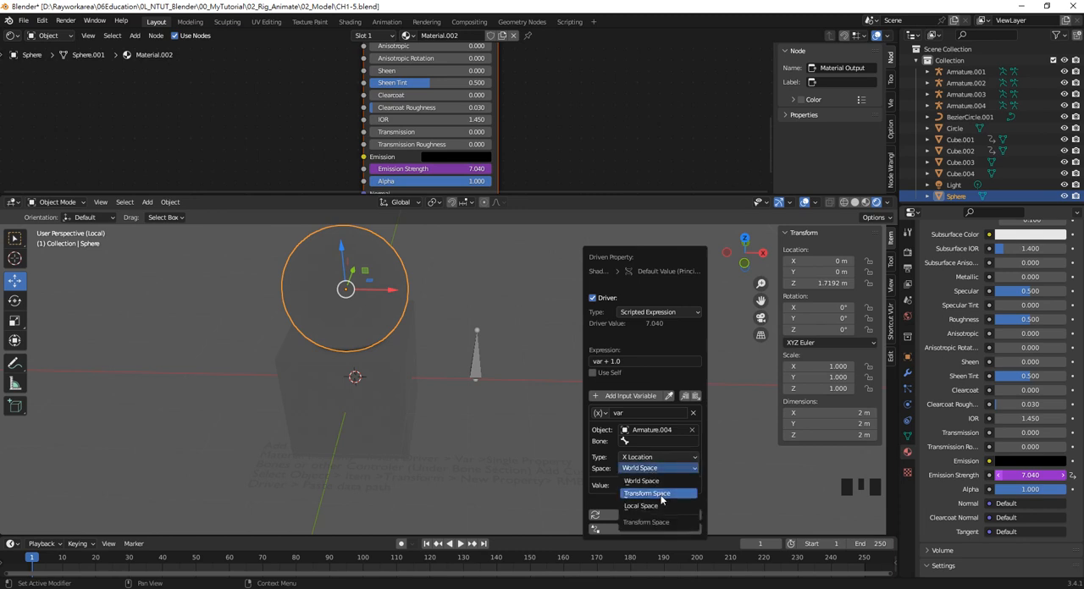
{"action": "left_click", "coordinate": [652, 506]}
Change the Emission Strength driver's expression to var *10
{"action": "left_click", "coordinate": [624, 362]}
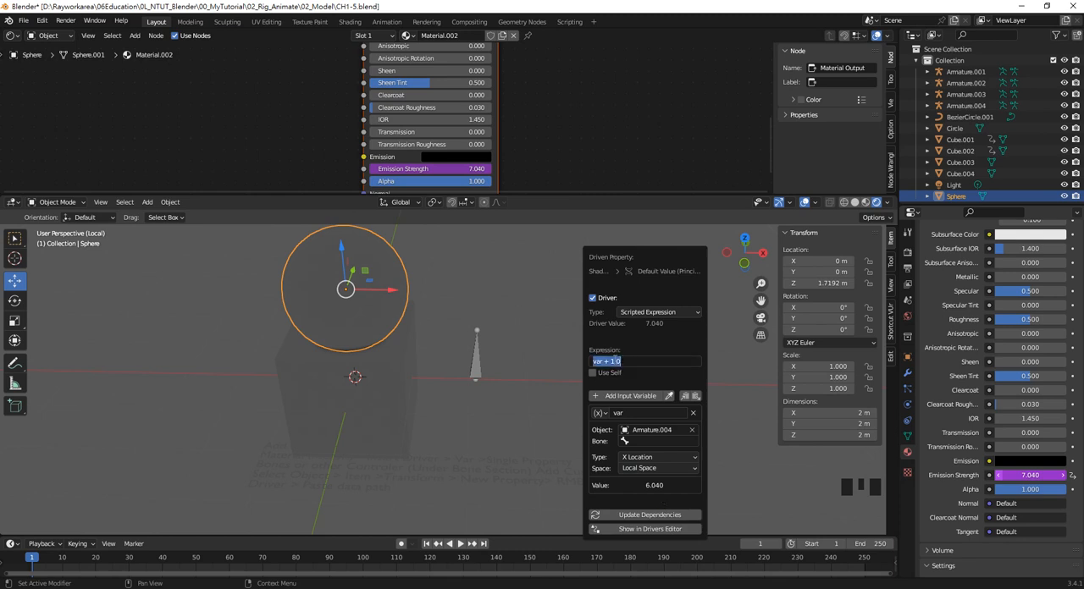
{"action": "left_click", "coordinate": [603, 361]}
{"action": "key", "text": "BackSpace"}
{"action": "key", "text": "BackSpace"}
{"action": "key", "text": "BackSpace"}
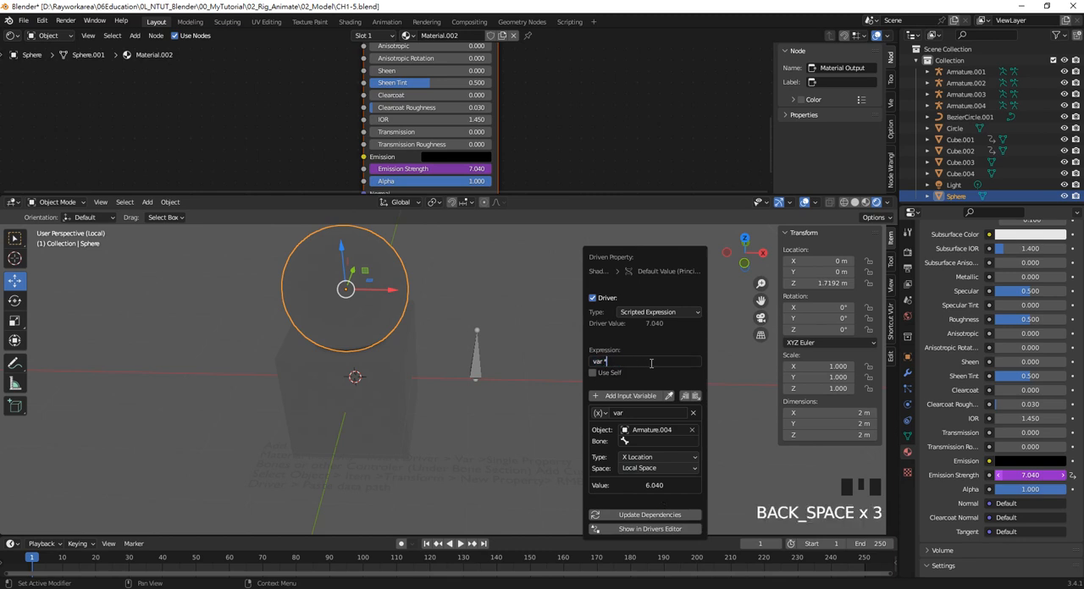
{"action": "type", "text": "*10"}
{"action": "key", "text": "Return"}
Identify the armature beside the cube and retarget the sphere's Emission Strength driver variable to Armature.003
{"action": "left_click", "coordinate": [475, 362]}
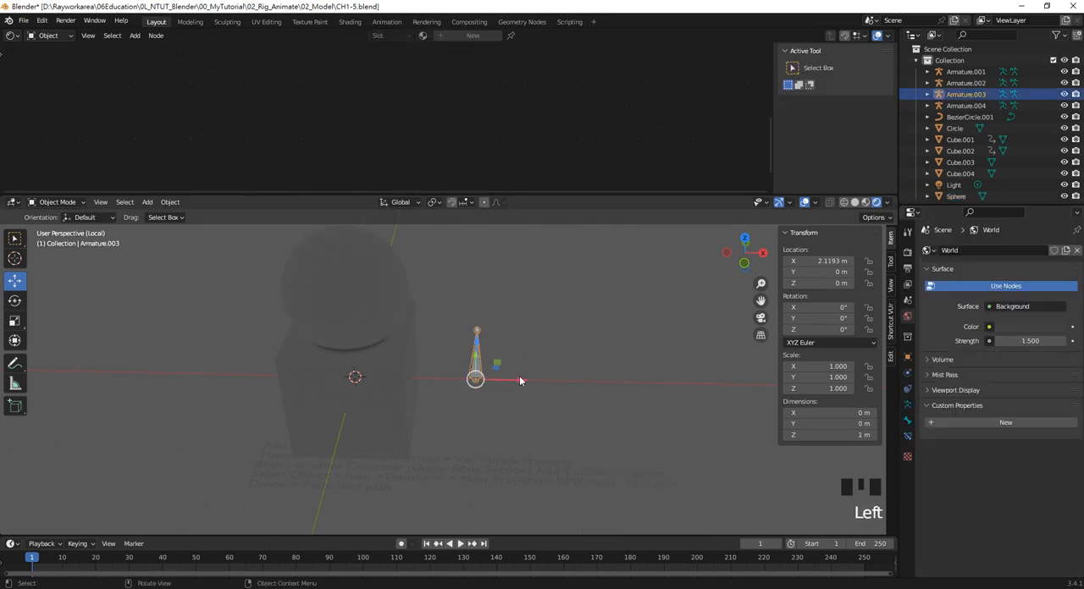
{"action": "left_click", "coordinate": [354, 293]}
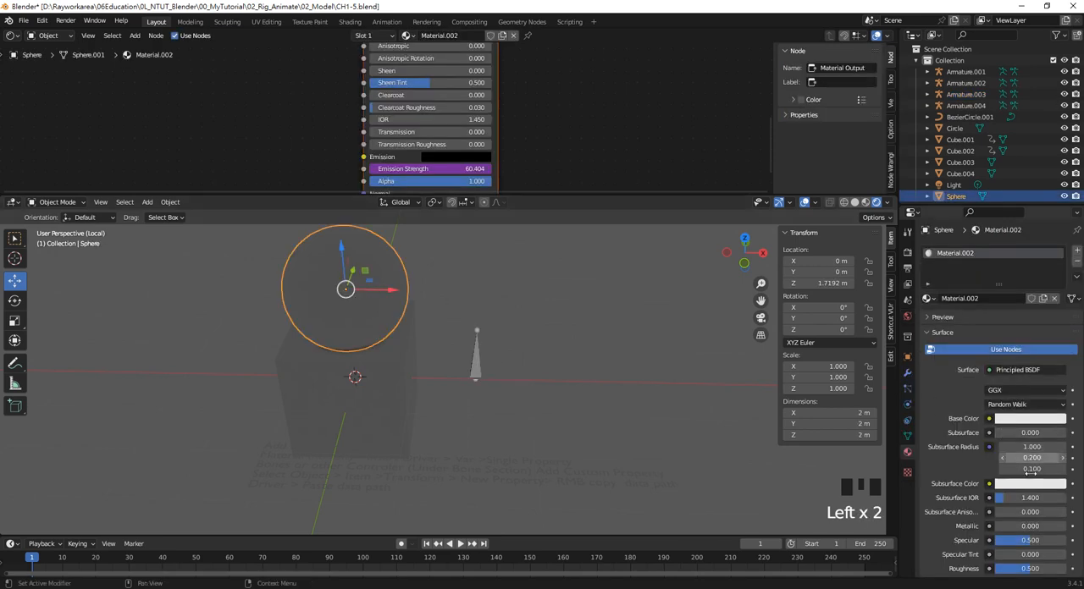
{"action": "scroll", "coordinate": [1024, 499], "scroll_direction": "down", "scroll_amount": 7}
{"action": "scroll", "coordinate": [1025, 498], "scroll_direction": "down", "scroll_amount": 3}
{"action": "right_click", "coordinate": [1024, 499]}
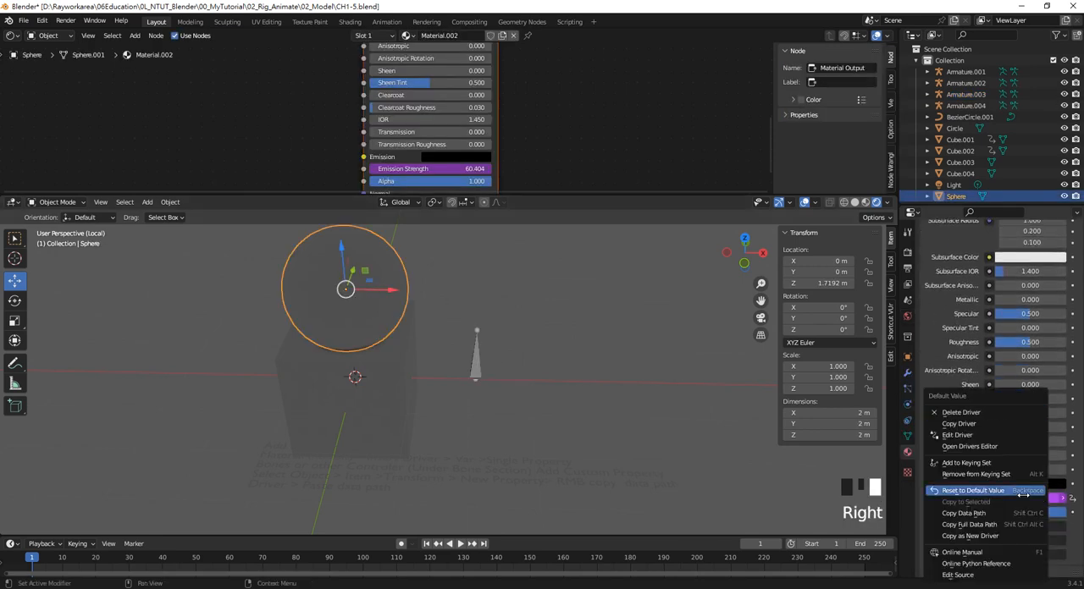
{"action": "left_click", "coordinate": [979, 437]}
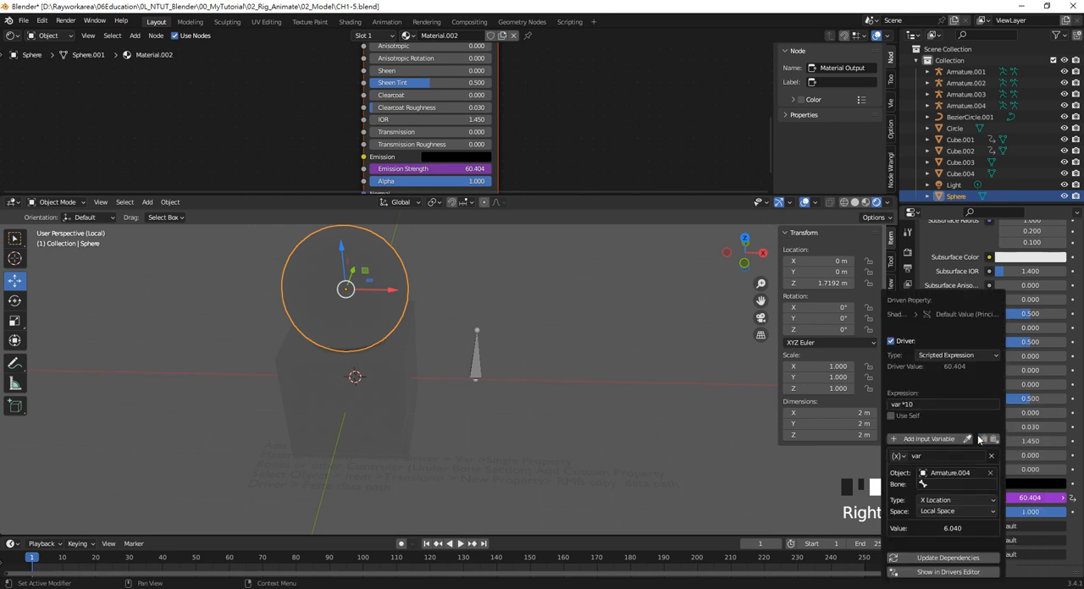
{"action": "left_click", "coordinate": [954, 472]}
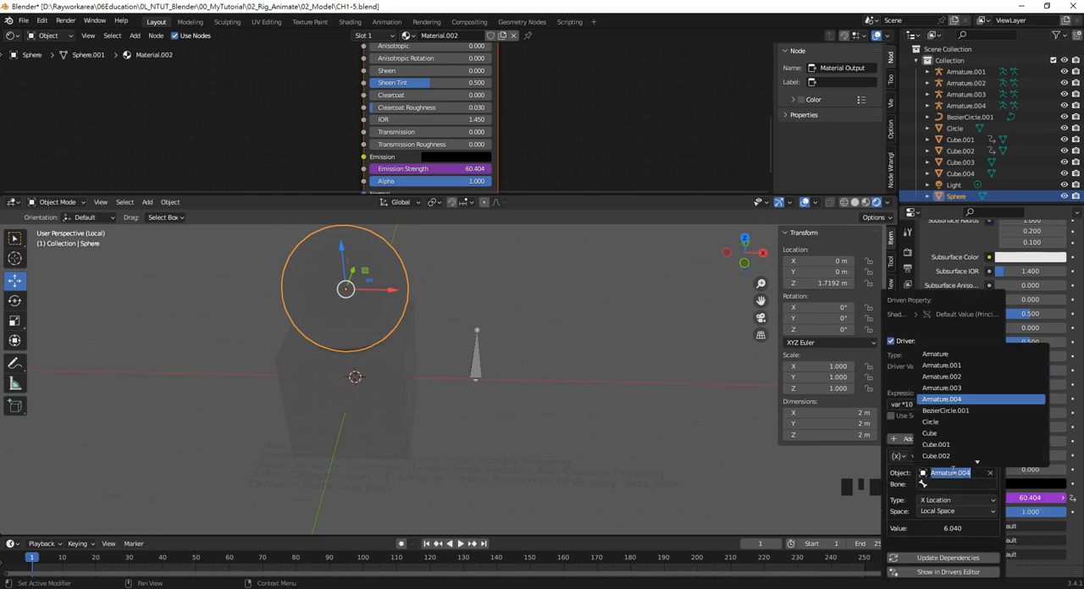
{"action": "left_click", "coordinate": [960, 389]}
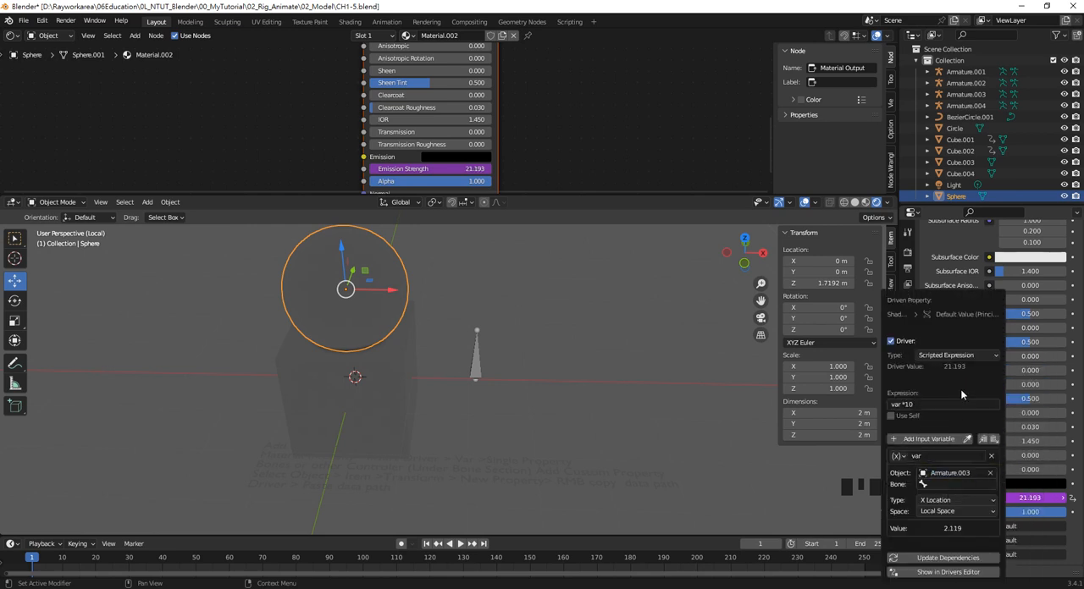
Set the target bone of the Emission Strength driver variable to Bone
{"action": "right_click", "coordinate": [1022, 498]}
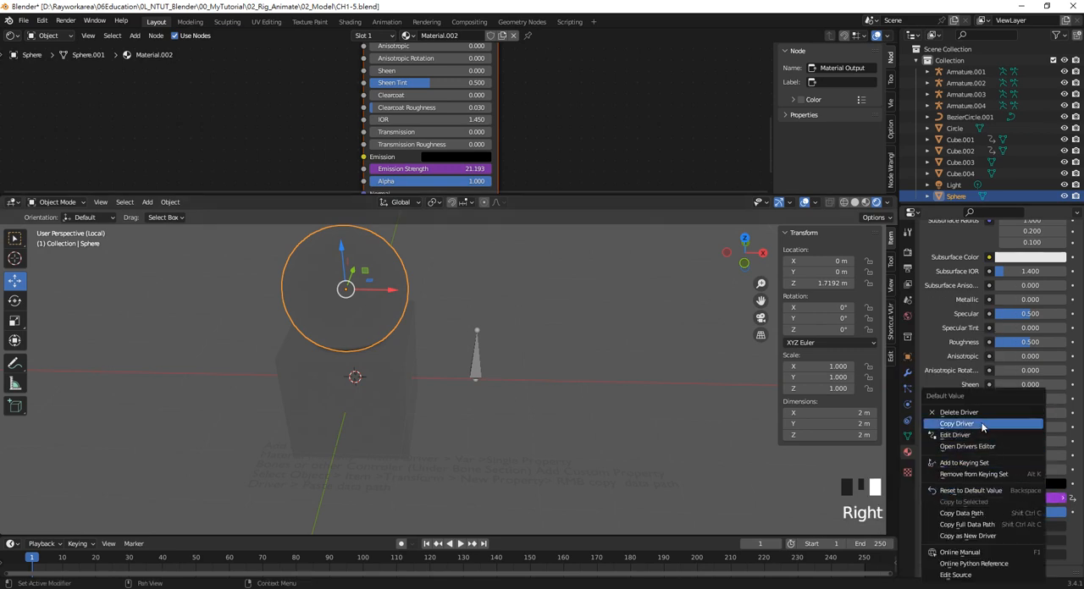
{"action": "left_click", "coordinate": [954, 435]}
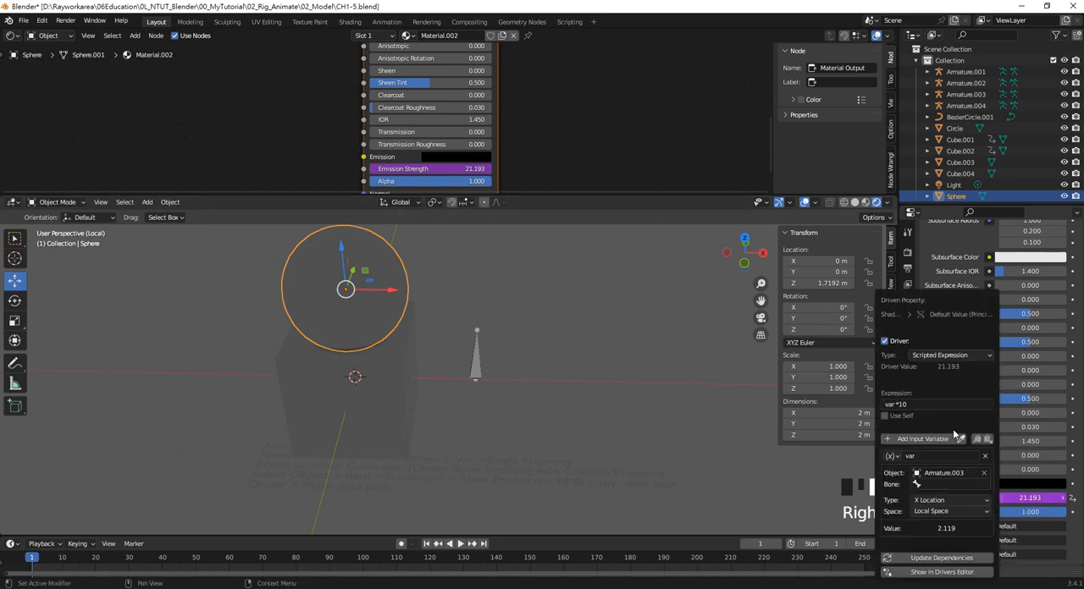
{"action": "left_click", "coordinate": [942, 484]}
{"action": "left_click", "coordinate": [973, 366]}
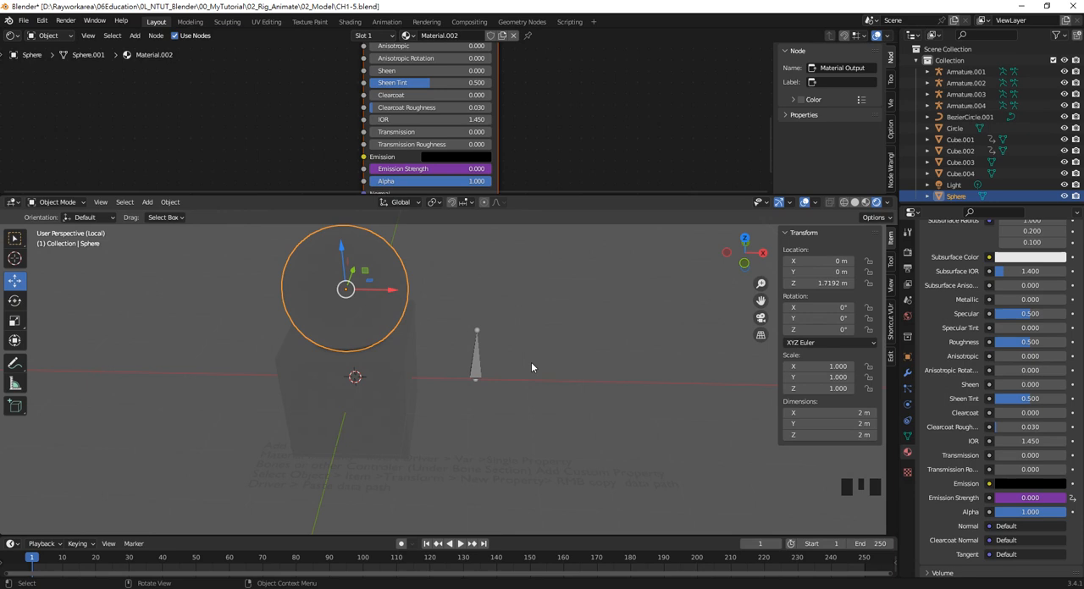
Put the armature beside the cube into Pose Mode and select its bone
{"action": "left_click", "coordinate": [477, 358]}
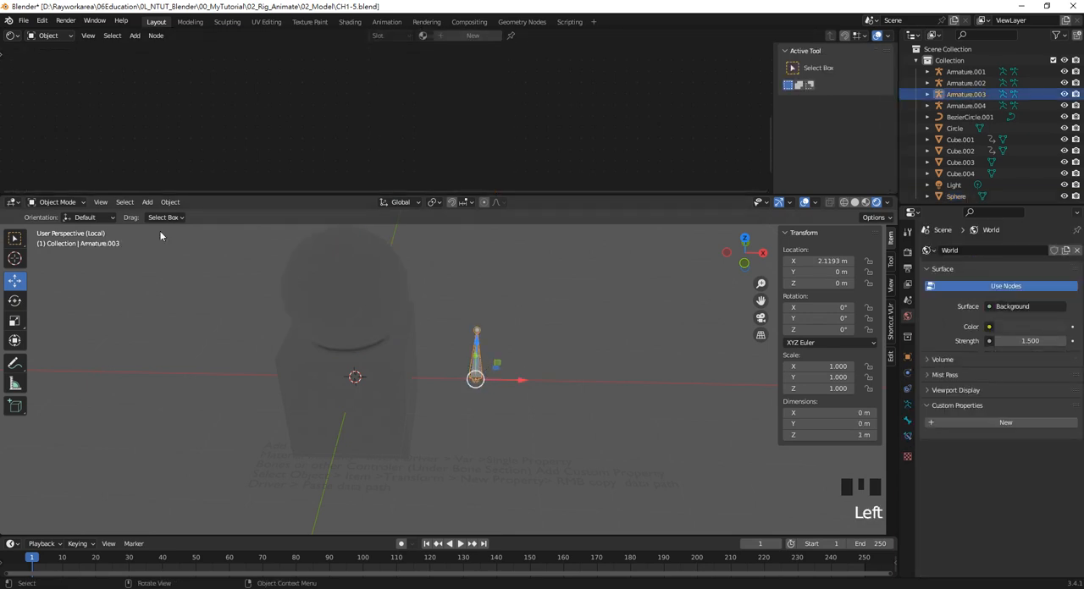
{"action": "left_click", "coordinate": [66, 202]}
{"action": "left_click", "coordinate": [75, 244]}
{"action": "left_click", "coordinate": [482, 367]}
Try moving the bone along X to test the emission driver, and undo the move
{"action": "middle_click_drag", "start_coordinate": [505, 374], "coordinate": [518, 397], "text": "shift"}
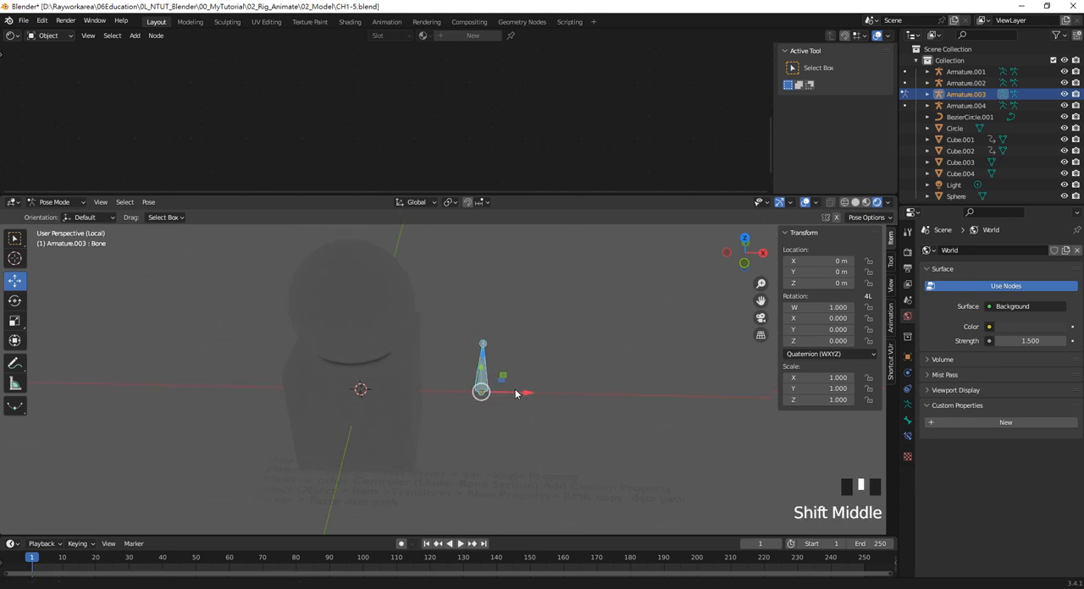
{"action": "left_click", "coordinate": [565, 397]}
{"action": "left_click_drag", "start_coordinate": [600, 394], "coordinate": [684, 403]}
{"action": "left_click", "coordinate": [479, 372]}
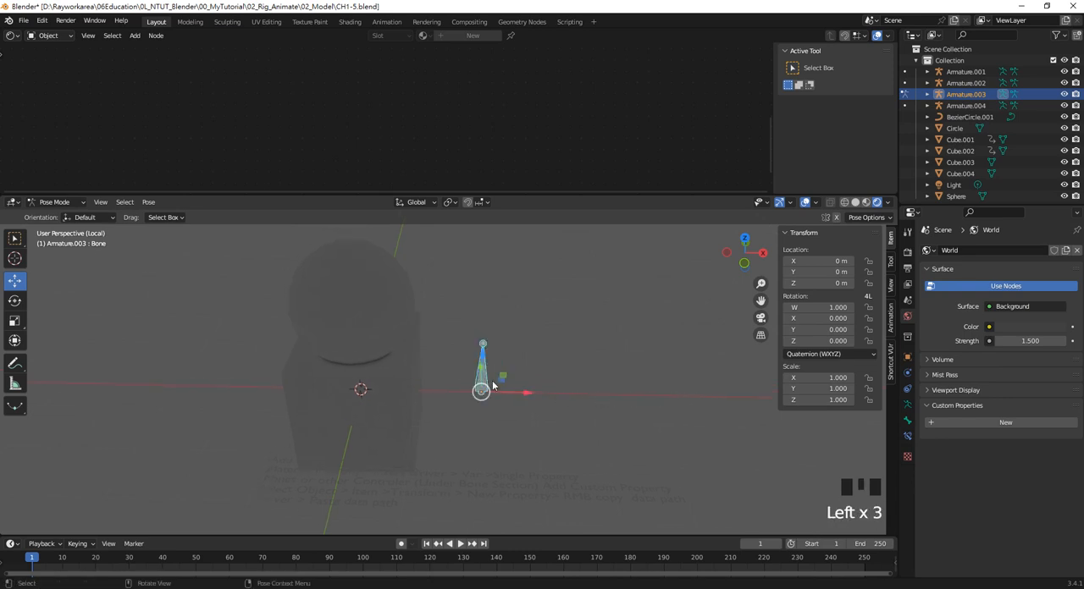
{"action": "left_click_drag", "start_coordinate": [527, 392], "coordinate": [543, 423]}
{"action": "key", "text": "ctrl+z"}
Select the sphere and review the driver settings of its material's Emission Strength
{"action": "left_click", "coordinate": [362, 323]}
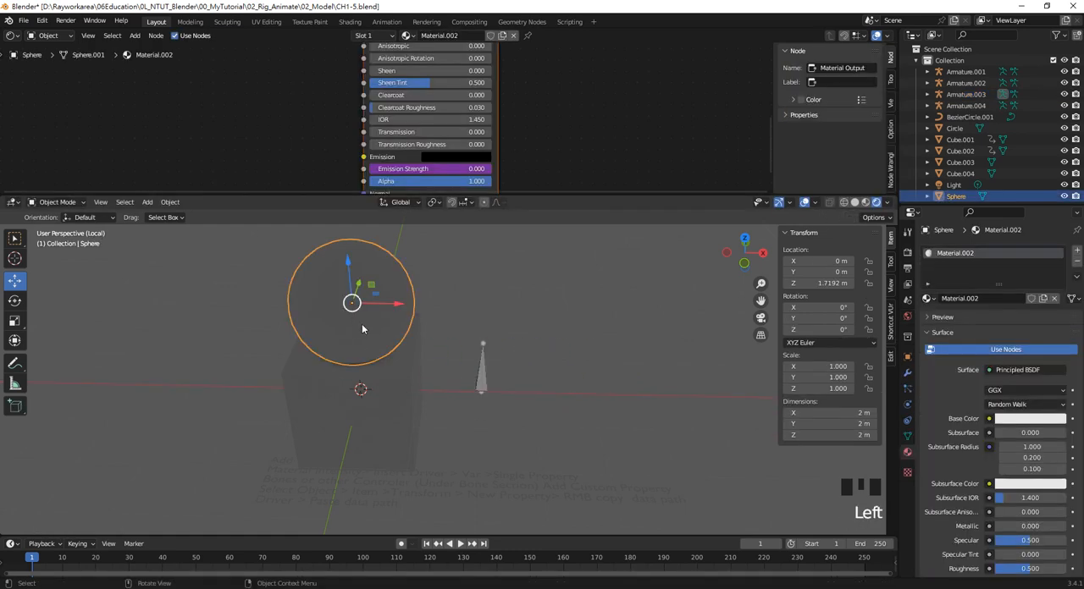
{"action": "scroll", "coordinate": [1029, 508], "scroll_direction": "down", "scroll_amount": 7}
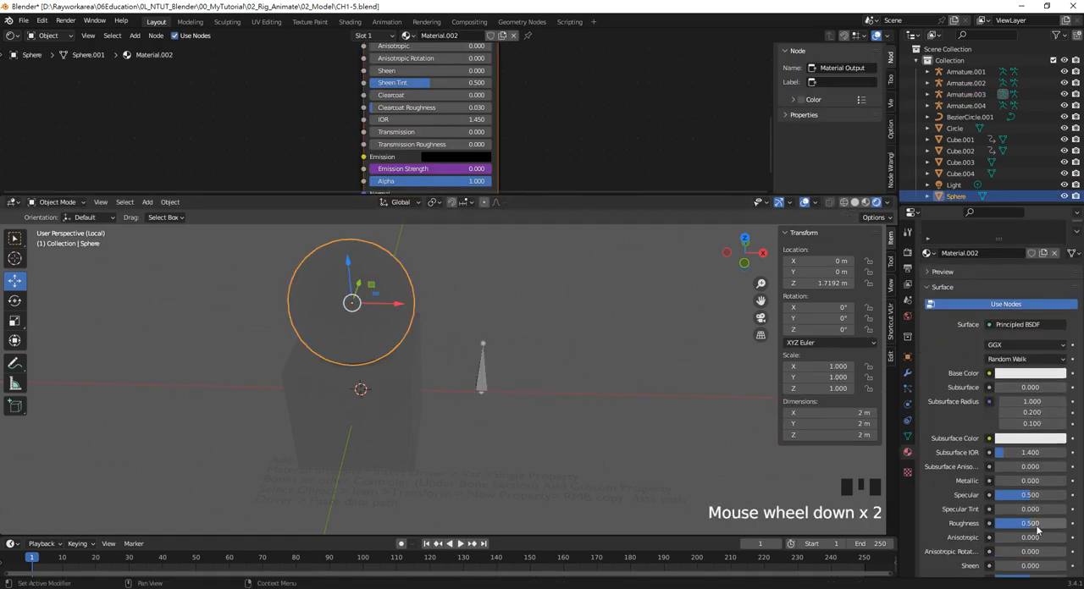
{"action": "scroll", "coordinate": [1038, 541], "scroll_direction": "down", "scroll_amount": 3}
{"action": "right_click", "coordinate": [1024, 497]}
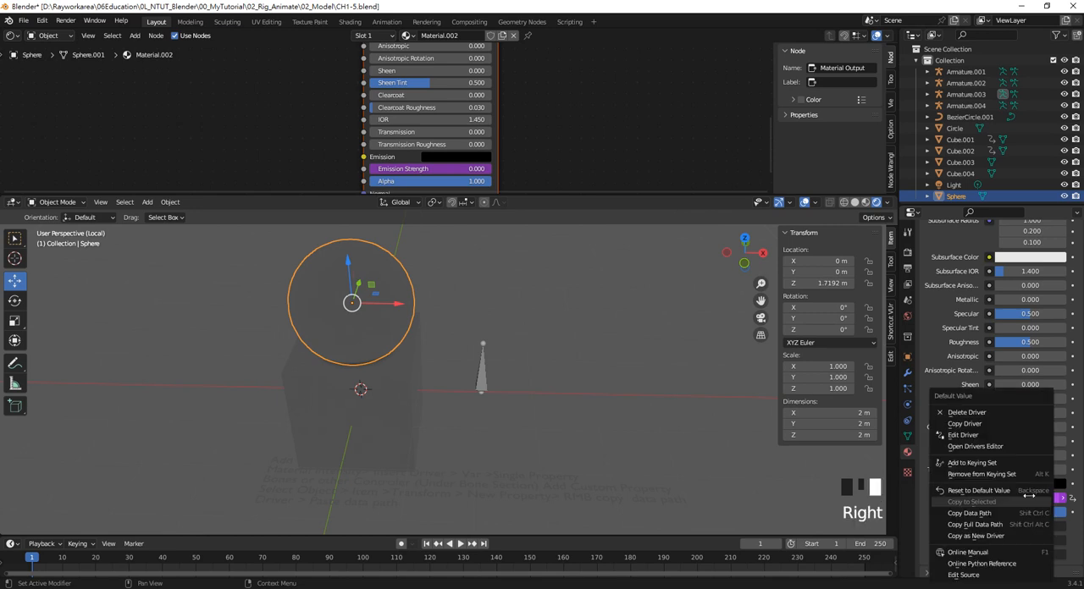
{"action": "left_click", "coordinate": [978, 436]}
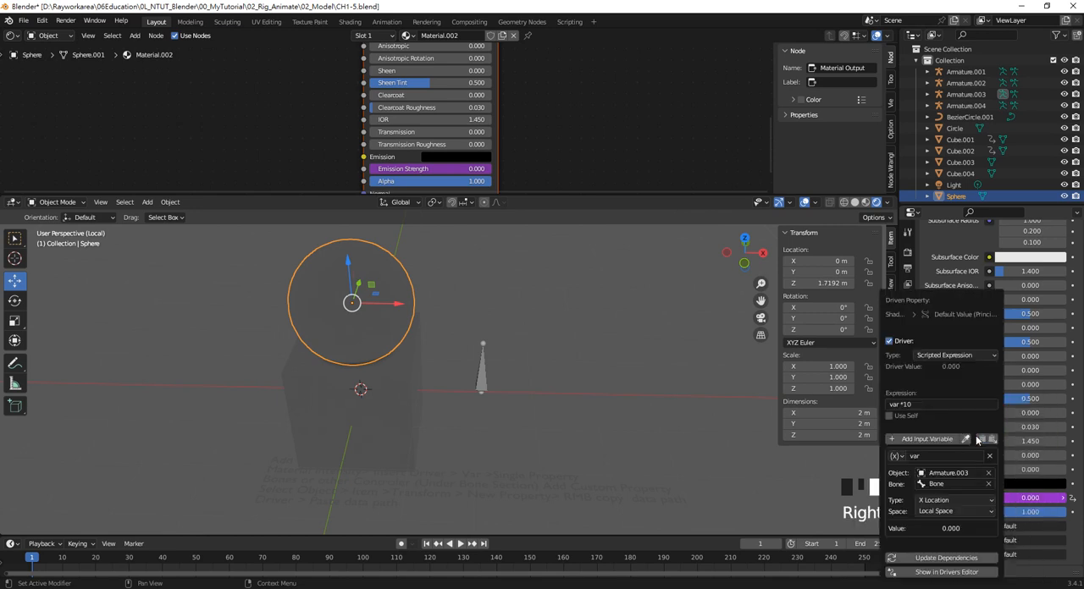
{"action": "left_click_drag", "start_coordinate": [634, 286], "coordinate": [728, 313]}
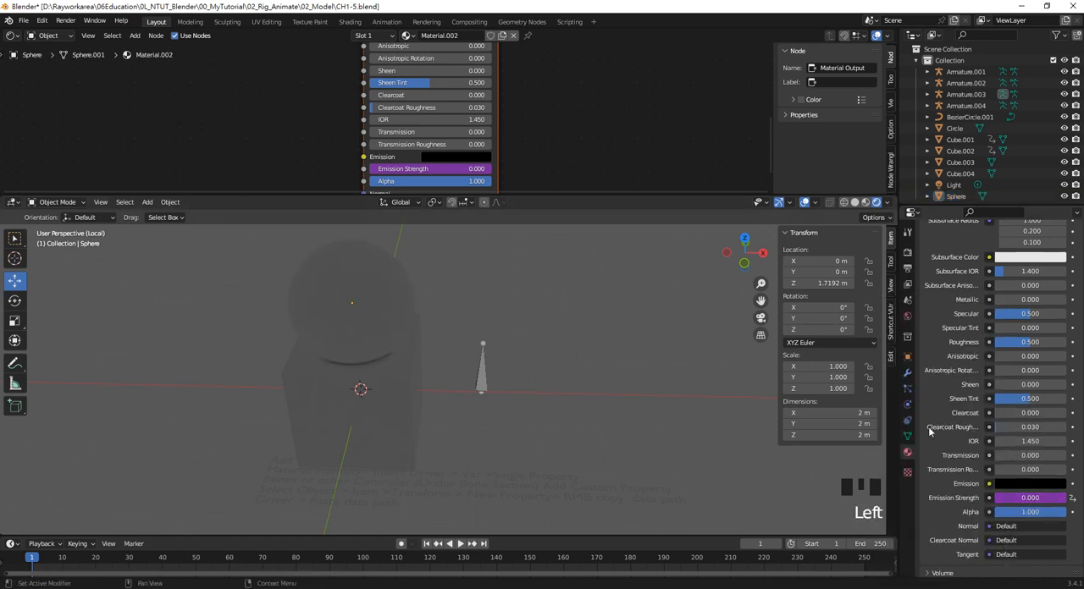
Set the Emission color of the sphere's Principled BSDF node to white
{"action": "scroll", "coordinate": [423, 119], "scroll_direction": "down", "scroll_amount": 2}
{"action": "scroll", "coordinate": [457, 106], "scroll_direction": "up", "scroll_amount": 6}
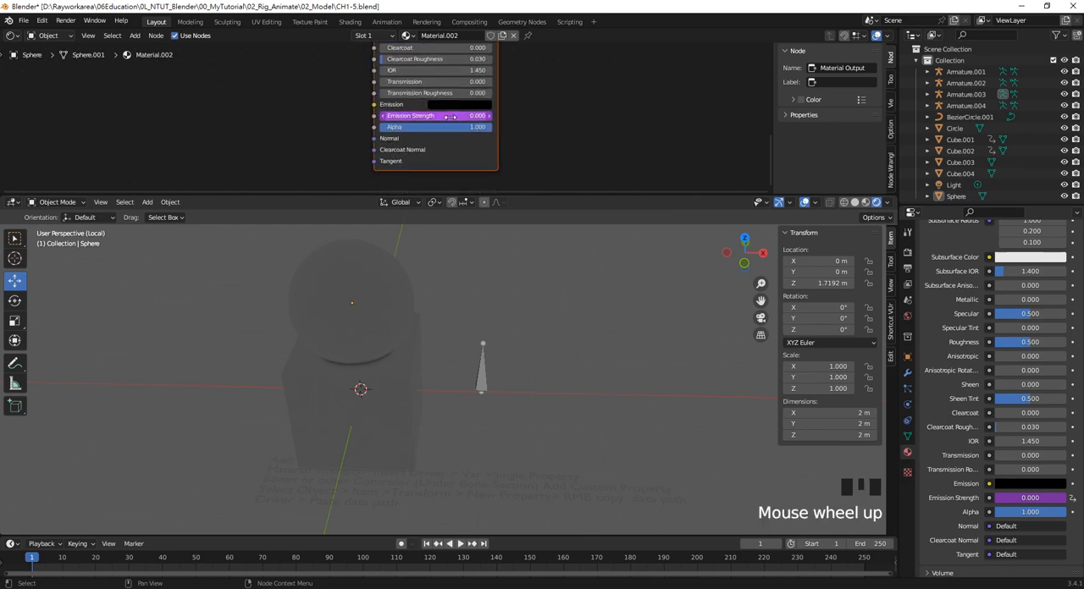
{"action": "left_click", "coordinate": [470, 100]}
{"action": "left_click_drag", "start_coordinate": [576, 159], "coordinate": [584, 114]}
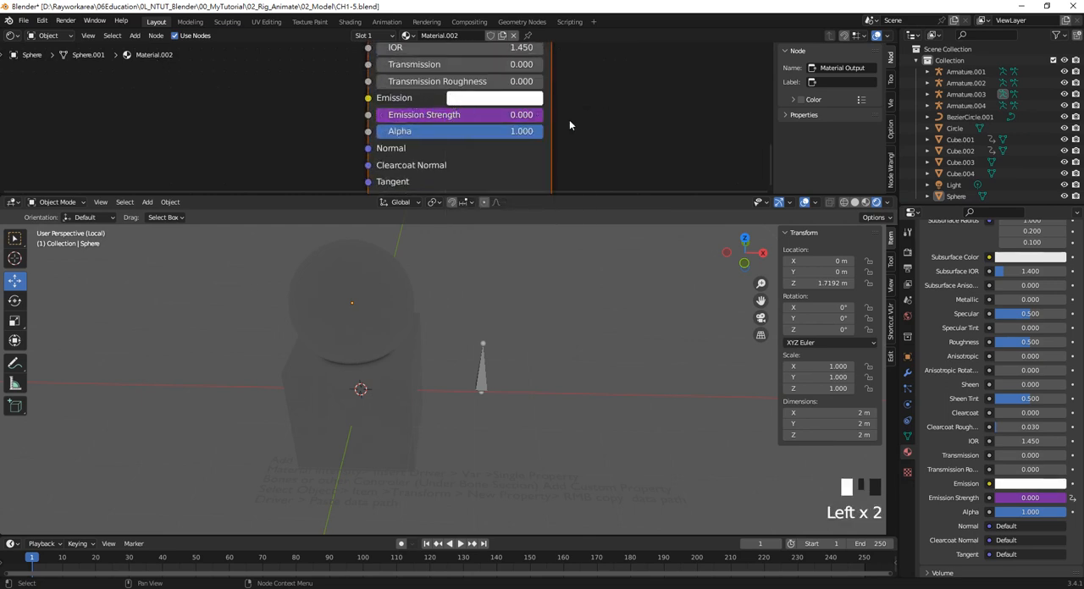
Set the sphere material's Base Color to pale yellow, about hue 0.181, saturation 0.382 and value 0.800
{"action": "scroll", "coordinate": [575, 127], "scroll_direction": "down", "scroll_amount": 2}
{"action": "middle_click_drag", "start_coordinate": [575, 126], "coordinate": [523, 115]}
{"action": "scroll", "coordinate": [492, 75], "scroll_direction": "up", "scroll_amount": 7}
{"action": "middle_click_drag", "start_coordinate": [491, 72], "coordinate": [487, 102]}
{"action": "left_click", "coordinate": [486, 99]}
{"action": "mouse_move", "coordinate": [524, 188]}
{"action": "left_mouse_down"}
{"action": "mouse_move", "coordinate": [497, 187]}
{"action": "mouse_move", "coordinate": [506, 184]}
{"action": "left_mouse_up"}
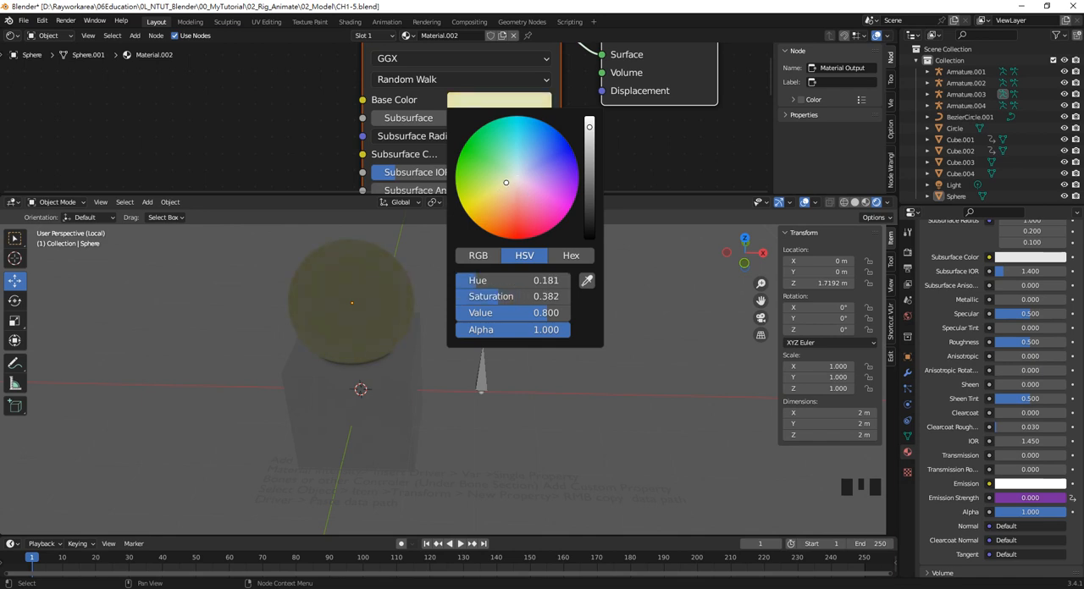
{"action": "left_click", "coordinate": [687, 162]}
Collapse the Sampling, Ambient Occlusion and Bloom sections of the render settings and enable Screen Space Reflections
{"action": "left_click", "coordinate": [907, 251]}
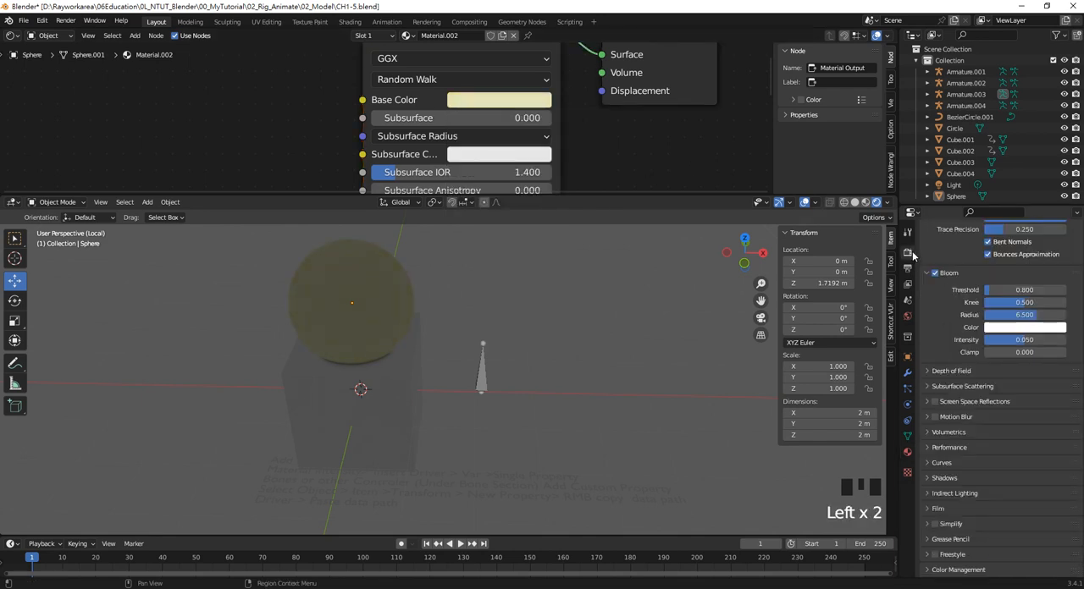
{"action": "scroll", "coordinate": [989, 322], "scroll_direction": "up", "scroll_amount": 2}
{"action": "scroll", "coordinate": [989, 321], "scroll_direction": "up", "scroll_amount": 3}
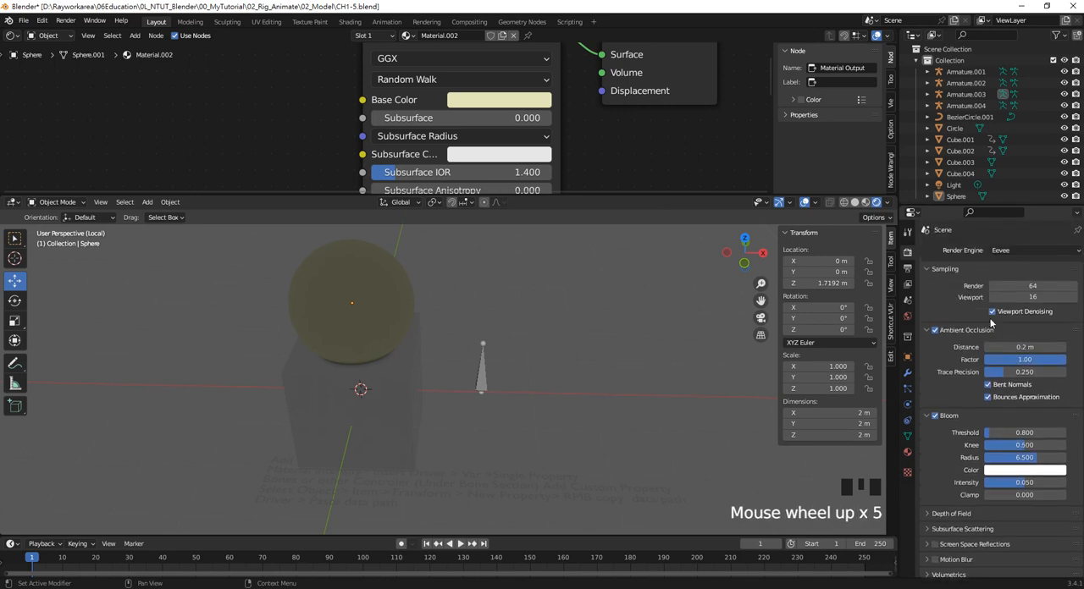
{"action": "left_click", "coordinate": [932, 272]}
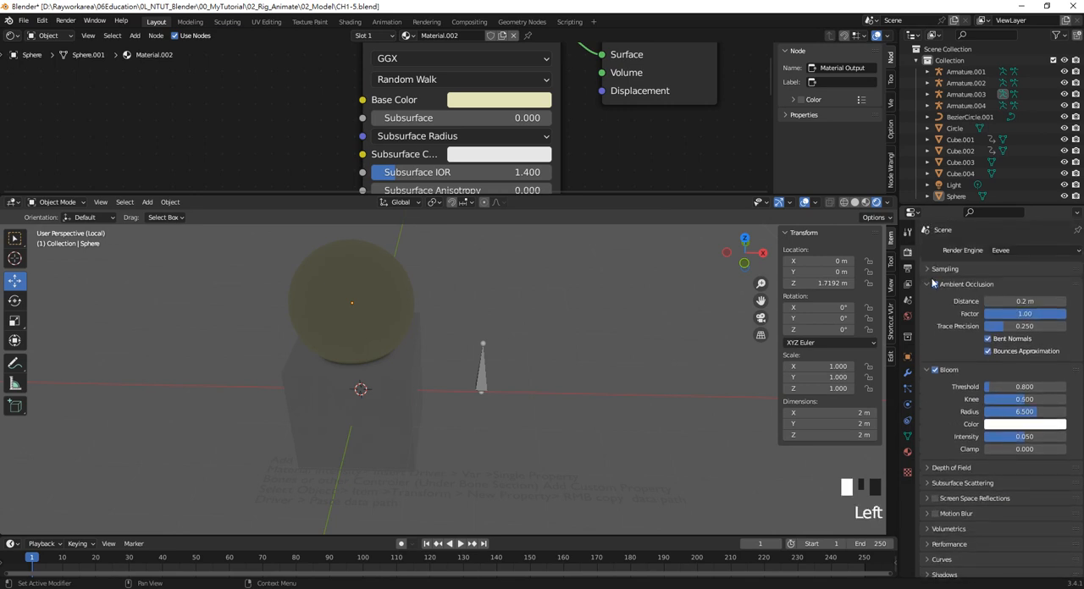
{"action": "left_click", "coordinate": [927, 285]}
{"action": "left_click", "coordinate": [959, 296]}
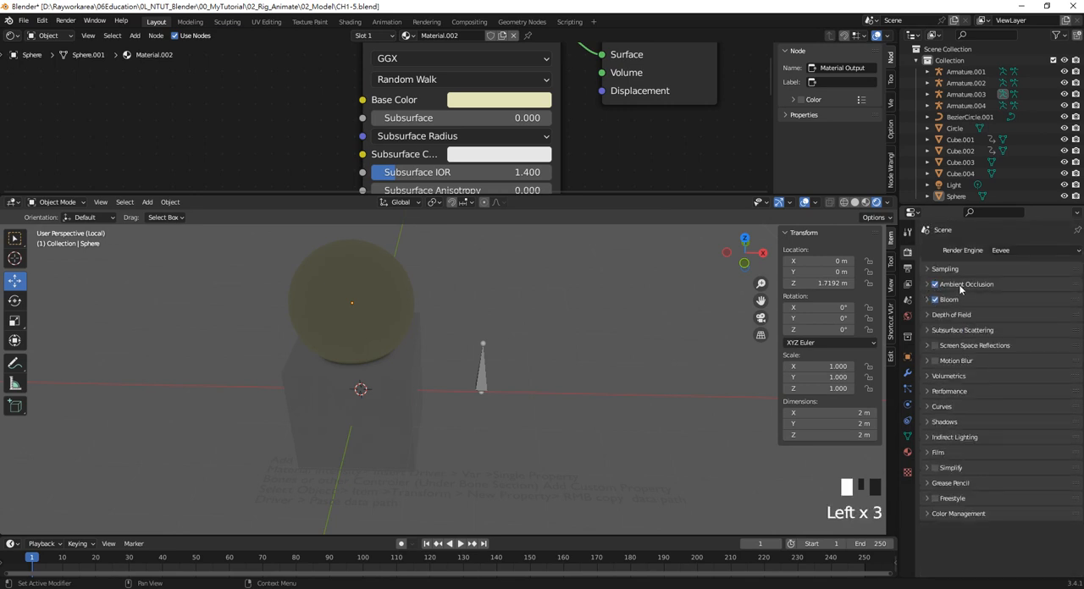
{"action": "left_click", "coordinate": [935, 346]}
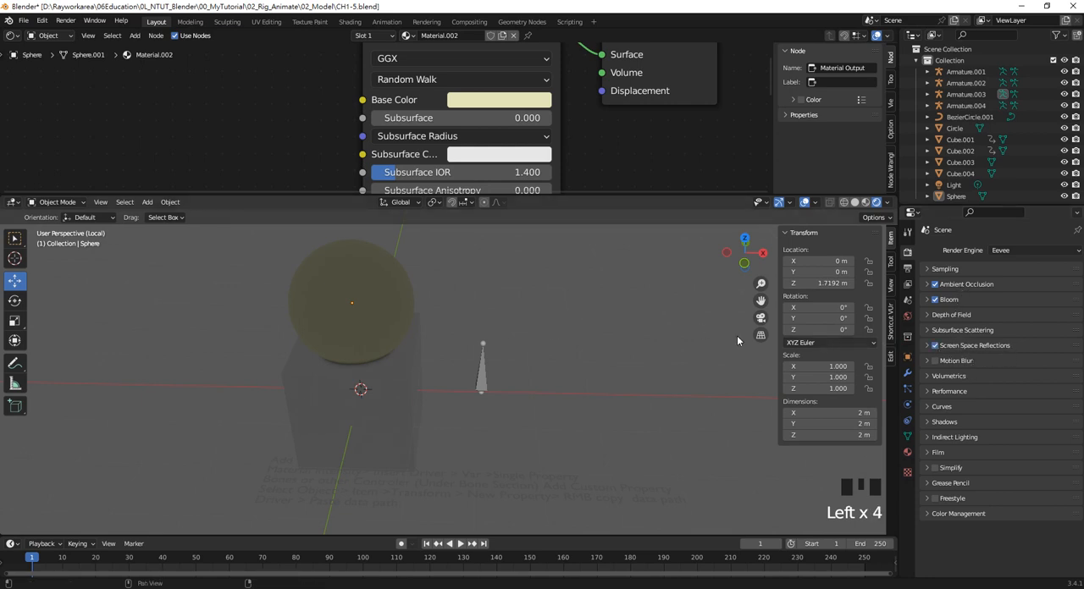
{"action": "left_click", "coordinate": [618, 318]}
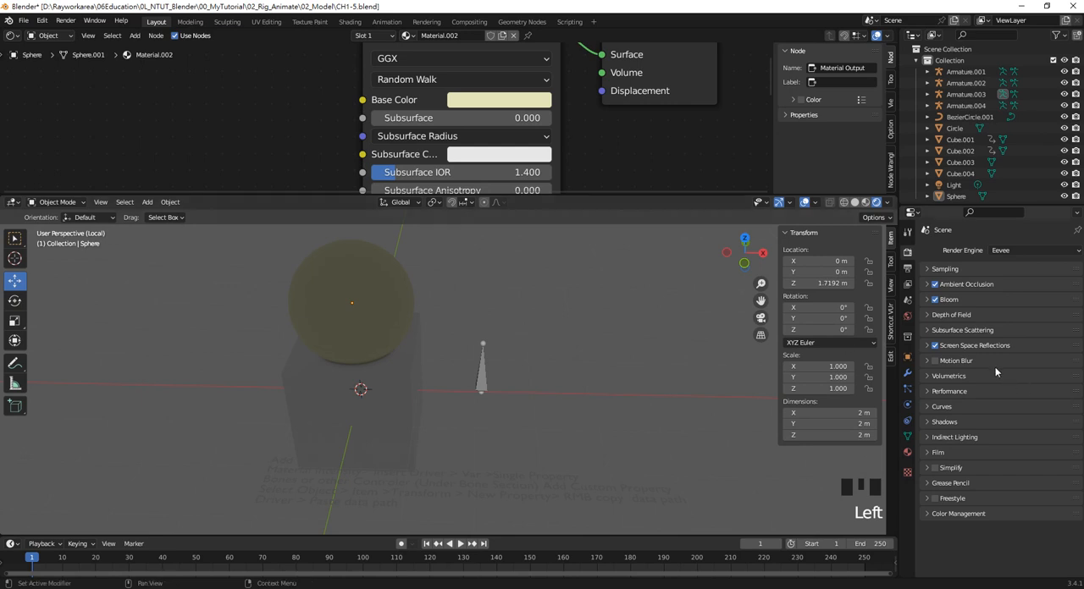
Set the Strength of the world background surface to 3
{"action": "left_click", "coordinate": [907, 315]}
{"action": "left_click", "coordinate": [1027, 341]}
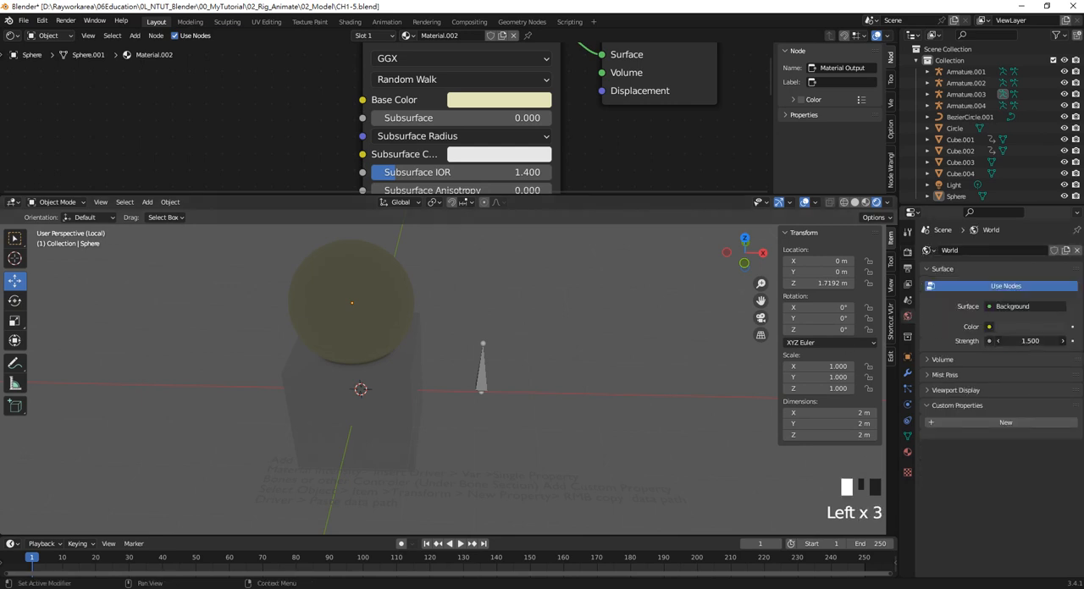
{"action": "type", "text": "3"}
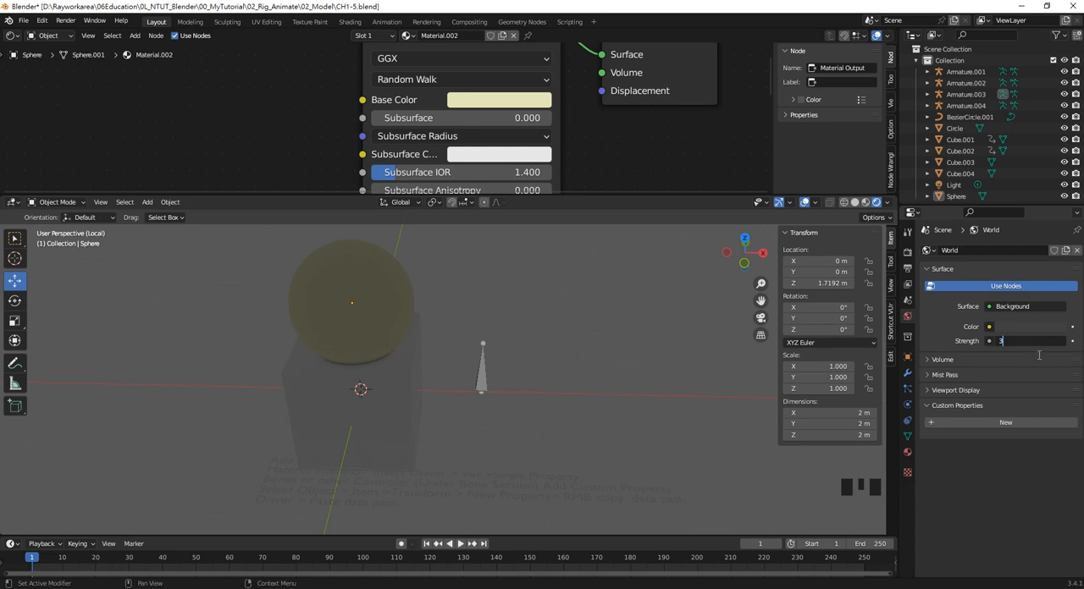
{"action": "key", "text": "Return"}
{"action": "middle_click_drag", "start_coordinate": [555, 319], "coordinate": [554, 316]}
Set the world background Color to a dark gray with a Value of 0.078
{"action": "left_click", "coordinate": [1023, 327]}
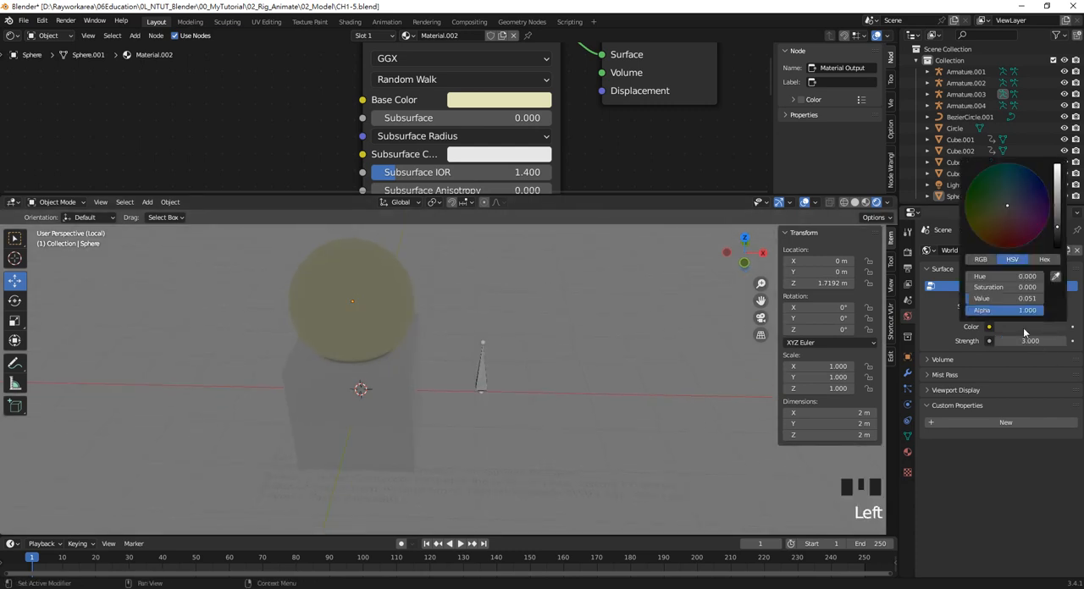
{"action": "left_click_drag", "start_coordinate": [1057, 197], "coordinate": [1056, 224]}
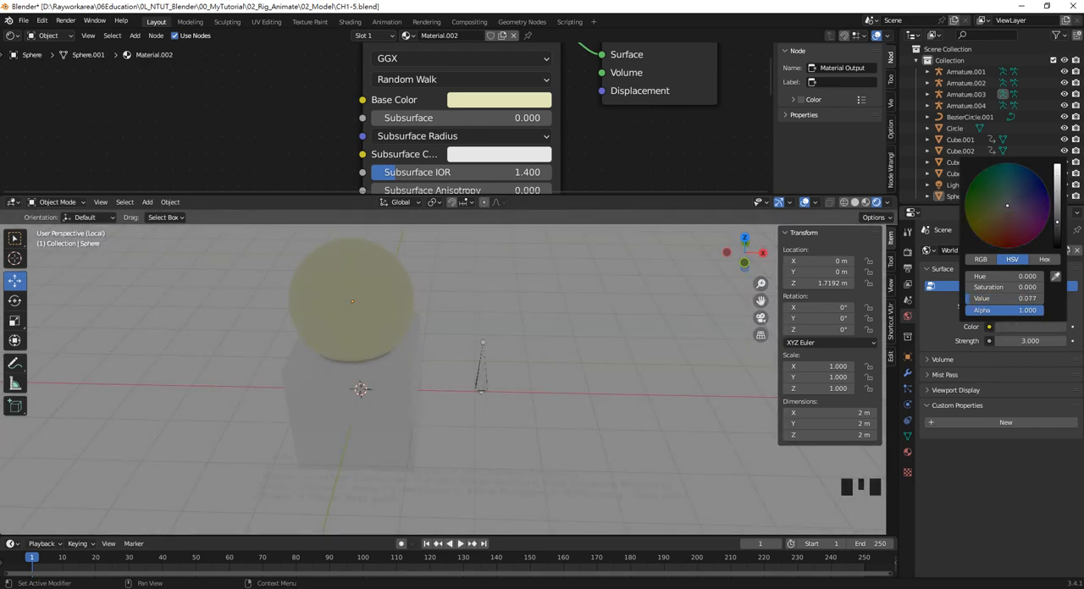
{"action": "left_click", "coordinate": [1003, 298]}
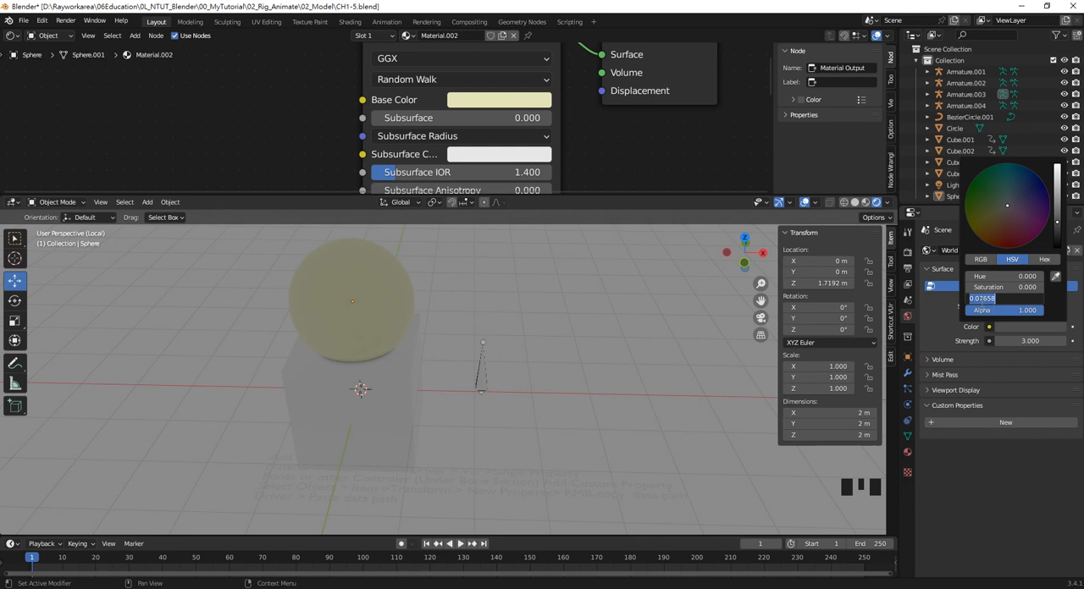
{"action": "left_click_drag", "start_coordinate": [981, 301], "coordinate": [991, 302]}
{"action": "left_click", "coordinate": [1021, 302]}
{"action": "key", "text": "BackSpace"}
{"action": "key", "text": "BackSpace"}
{"action": "key", "text": "BackSpace"}
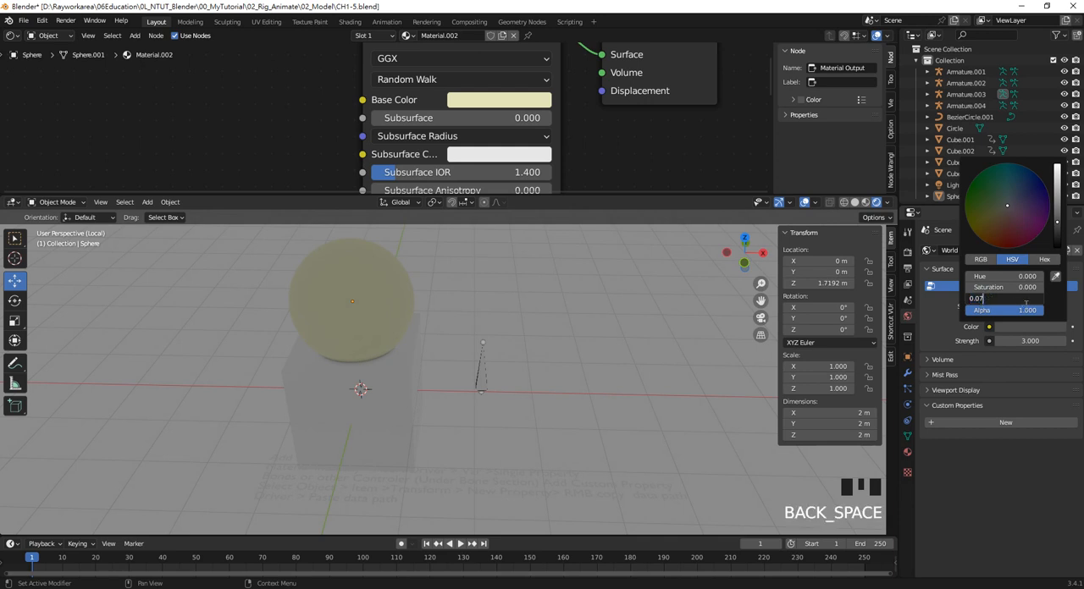
{"action": "type", "text": "8"}
{"action": "left_click", "coordinate": [1026, 309]}
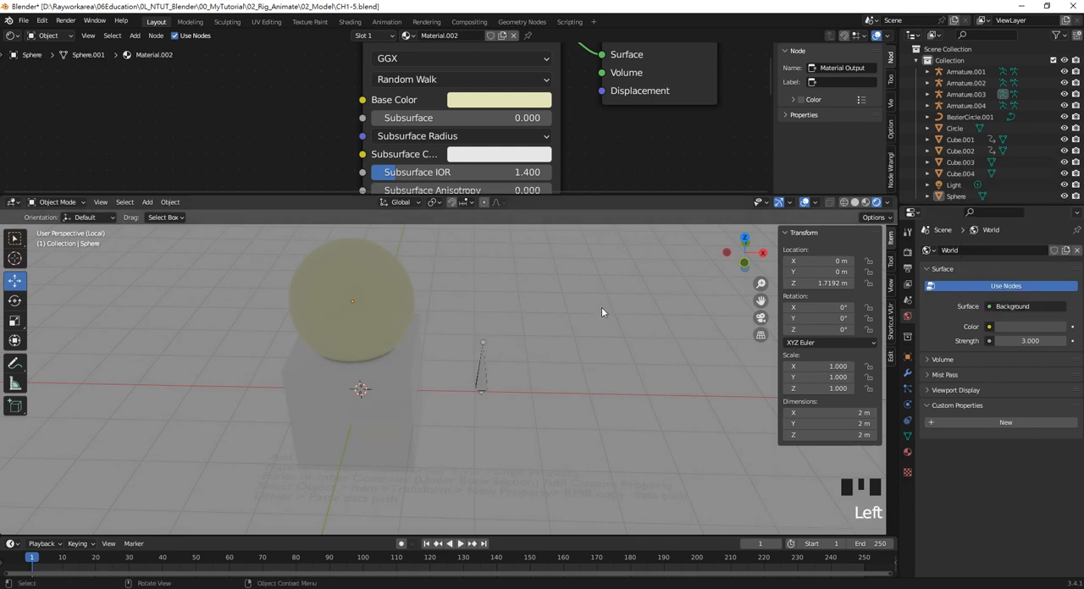
{"action": "middle_click_drag", "start_coordinate": [566, 328], "coordinate": [570, 340], "text": "shift"}
Change the shader node area to the Drivers editor with the sphere selected
{"action": "left_click", "coordinate": [365, 310]}
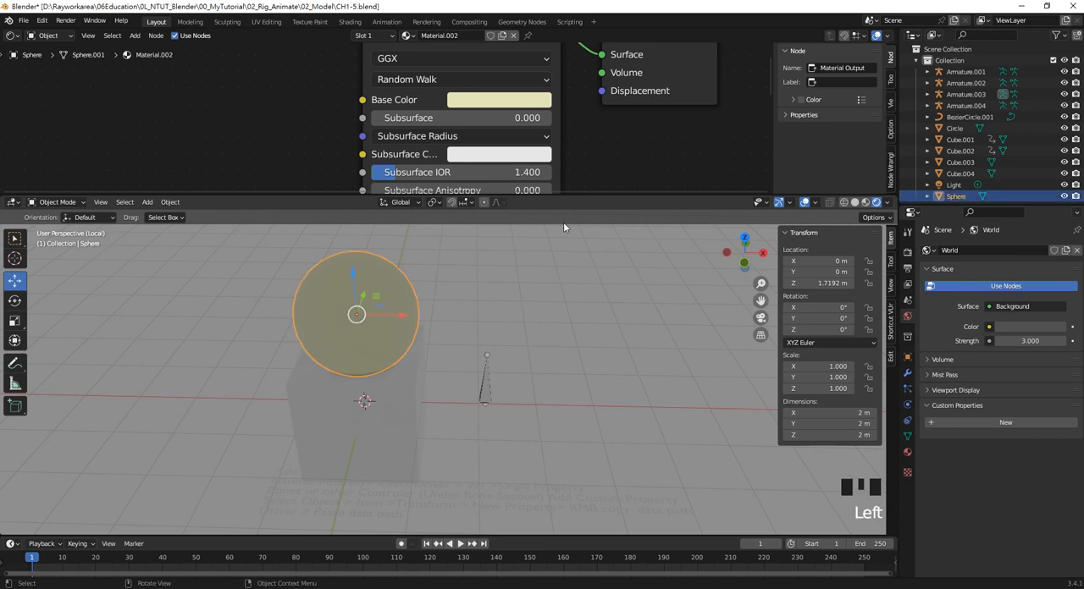
{"action": "left_click", "coordinate": [11, 36]}
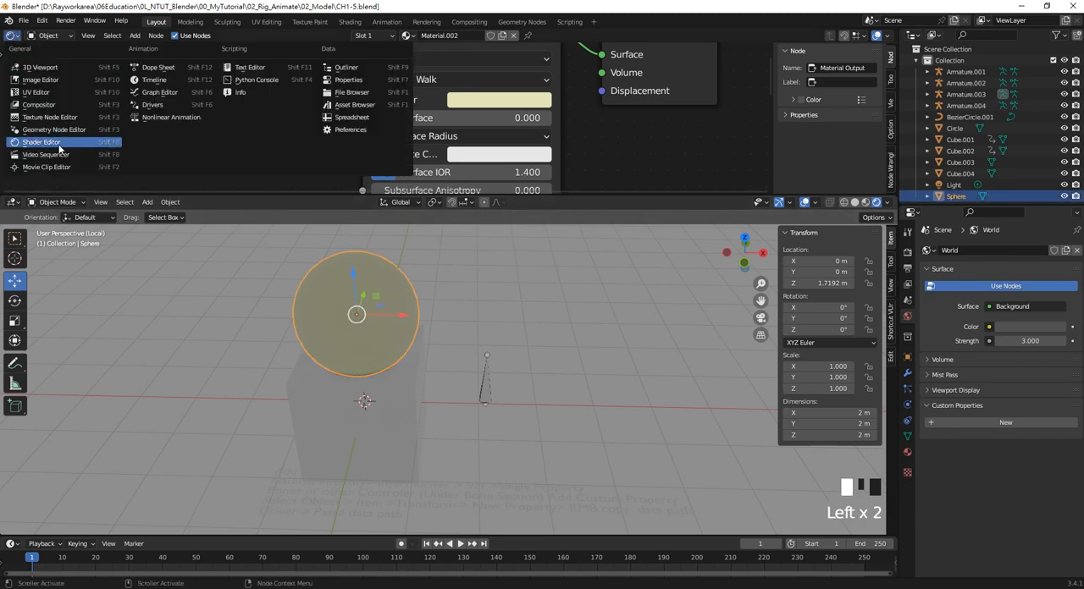
{"action": "left_click", "coordinate": [173, 104]}
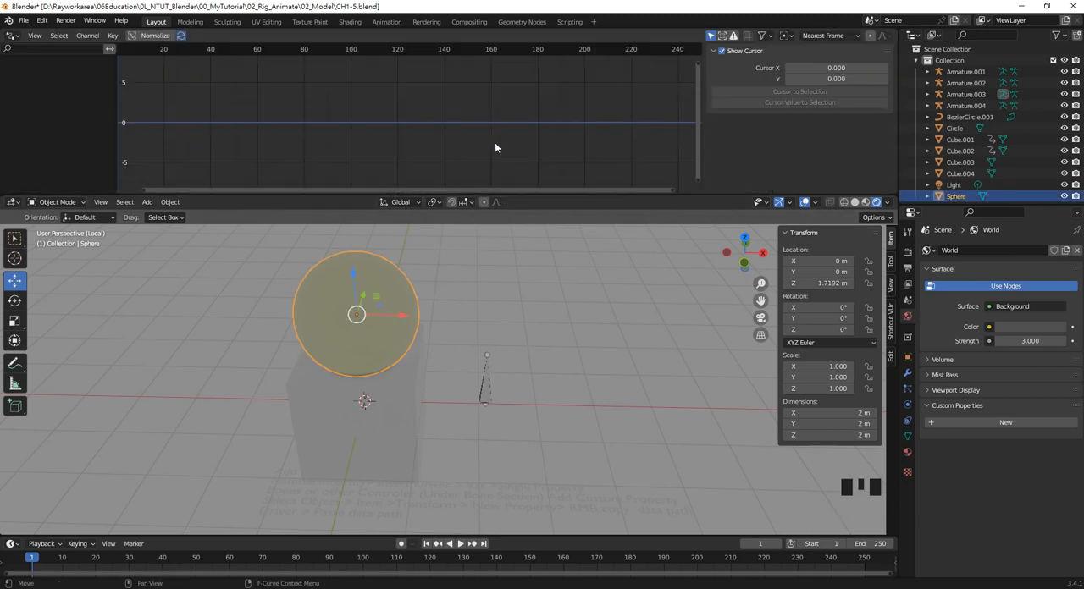
{"action": "left_click", "coordinate": [420, 282]}
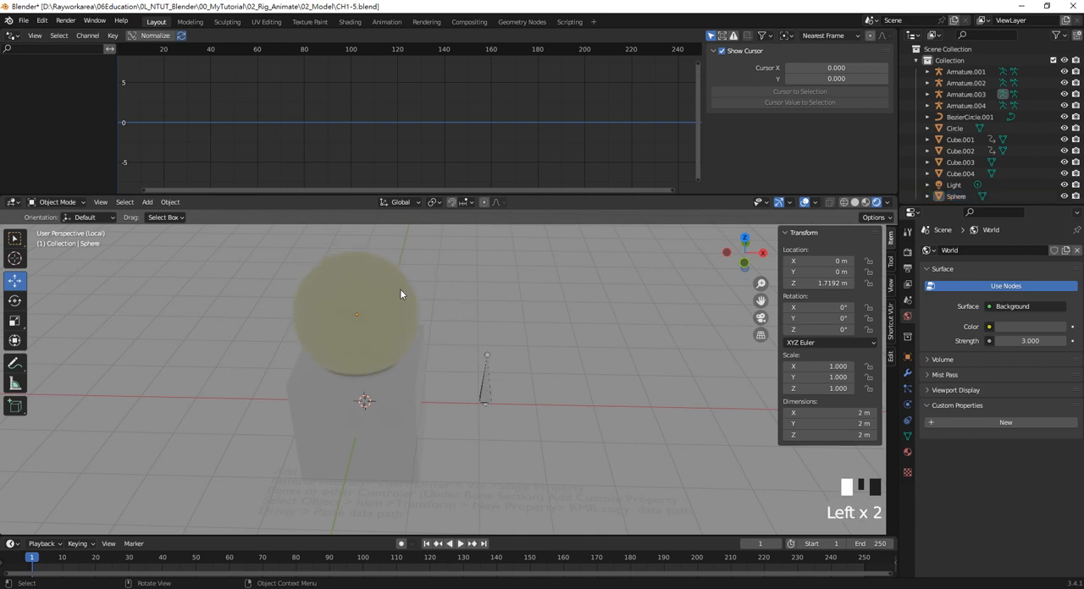
{"action": "left_click", "coordinate": [399, 289]}
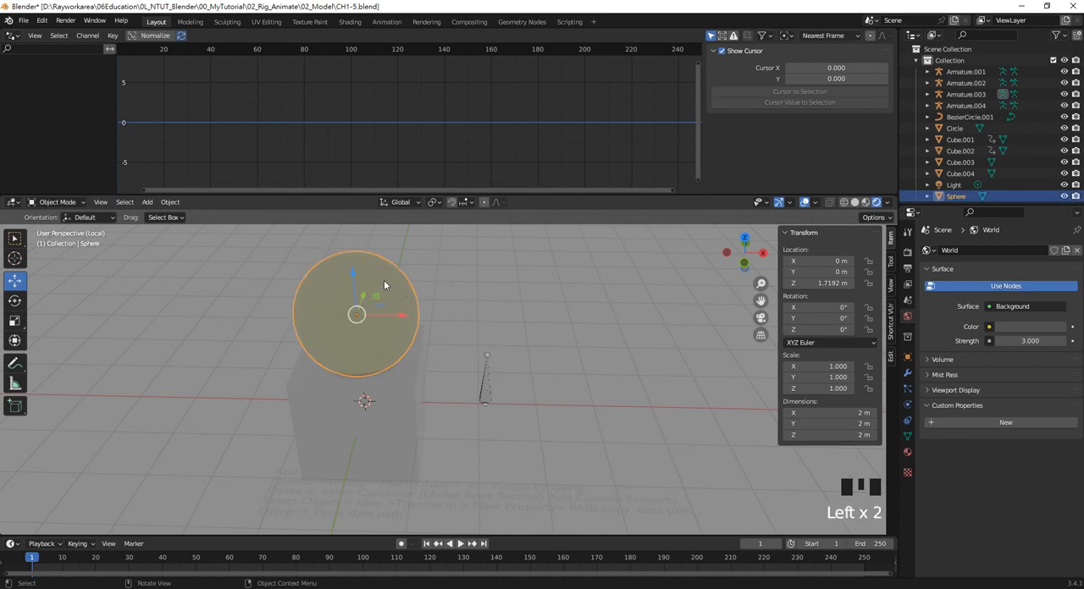
Edit the driver of the sphere material's Emission Strength and set its bone variable's space to World Space
{"action": "left_click", "coordinate": [906, 451]}
{"action": "scroll", "coordinate": [1041, 512], "scroll_direction": "down", "scroll_amount": 5}
{"action": "scroll", "coordinate": [1048, 513], "scroll_direction": "down", "scroll_amount": 5}
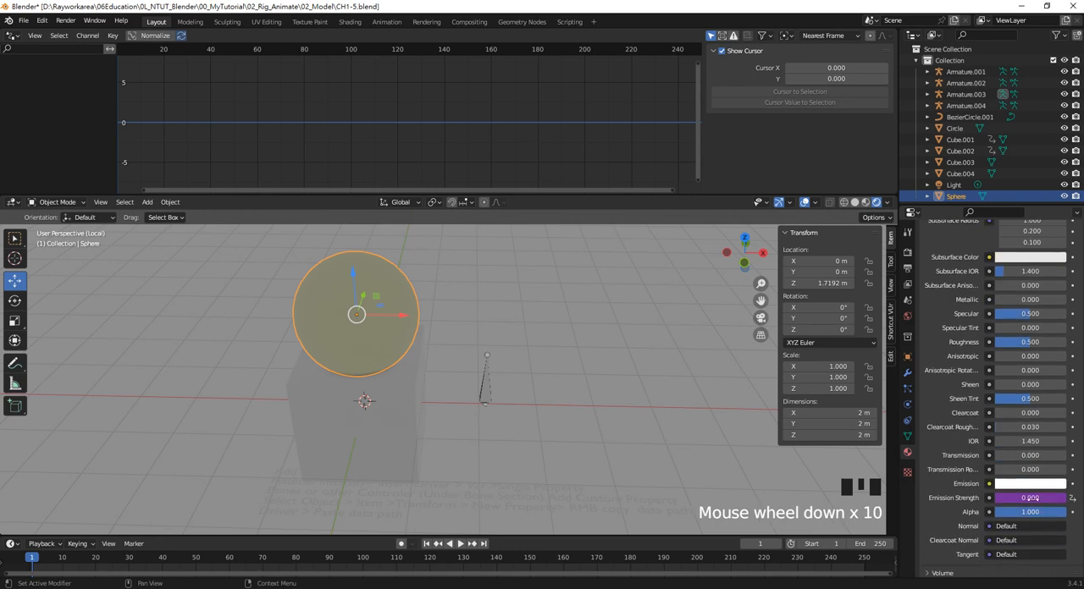
{"action": "right_click", "coordinate": [1029, 497]}
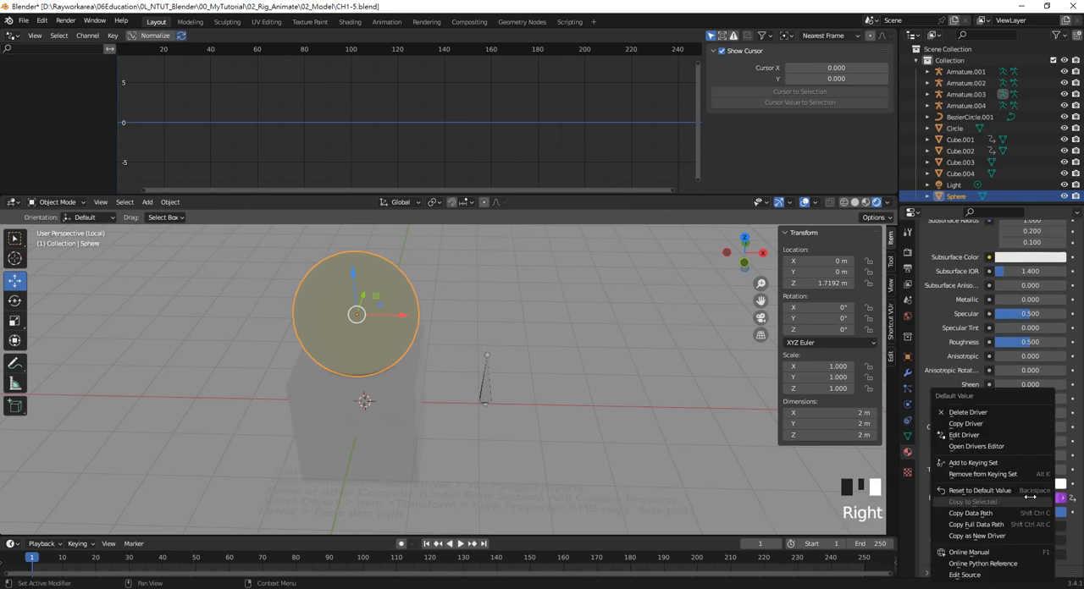
{"action": "left_click", "coordinate": [982, 435]}
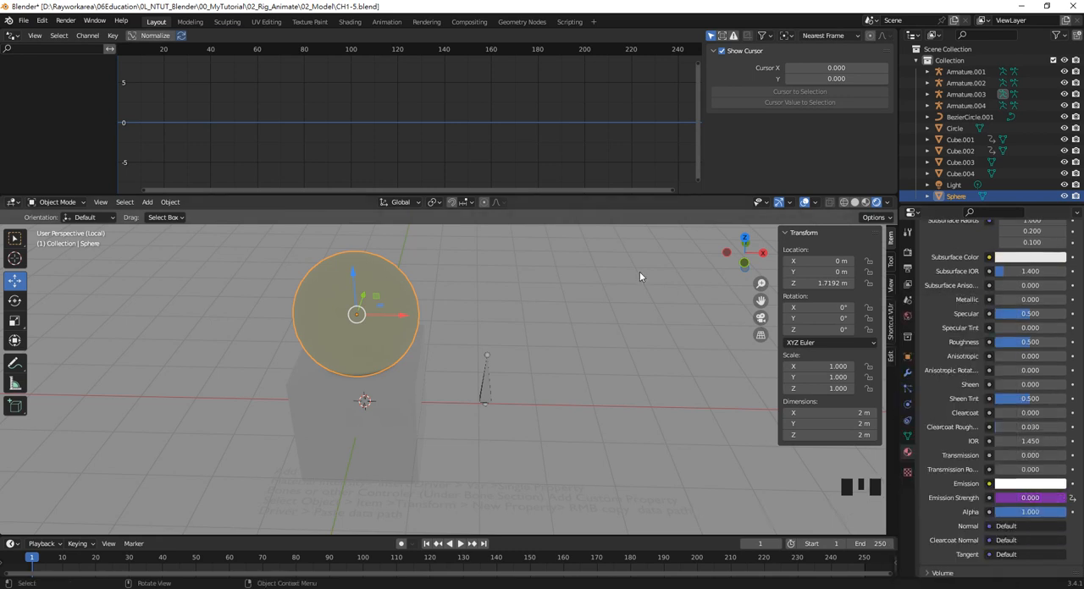
{"action": "right_click", "coordinate": [1030, 497]}
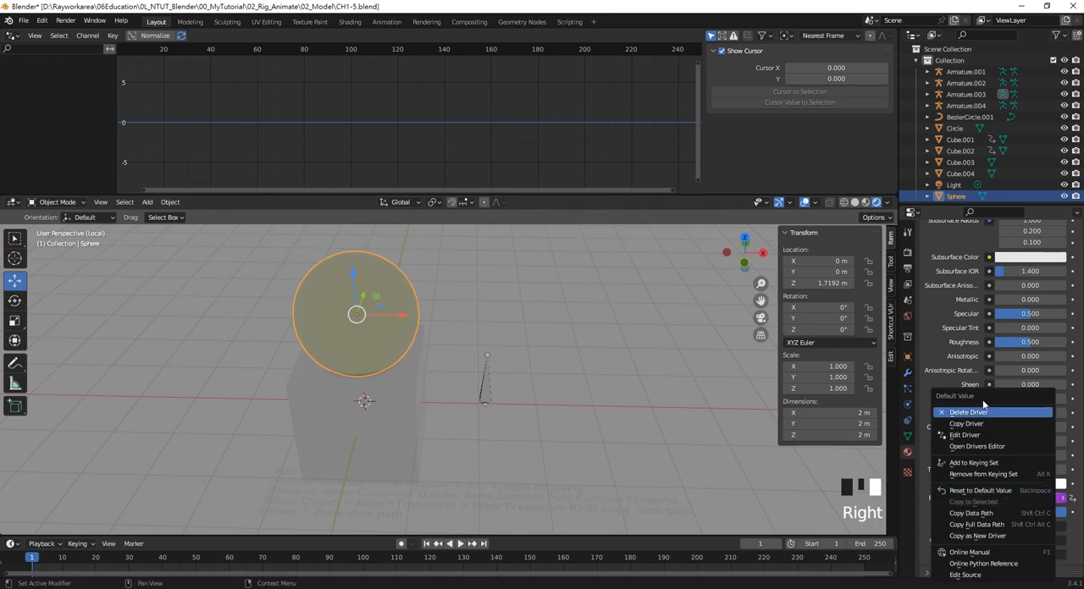
{"action": "left_click", "coordinate": [978, 435]}
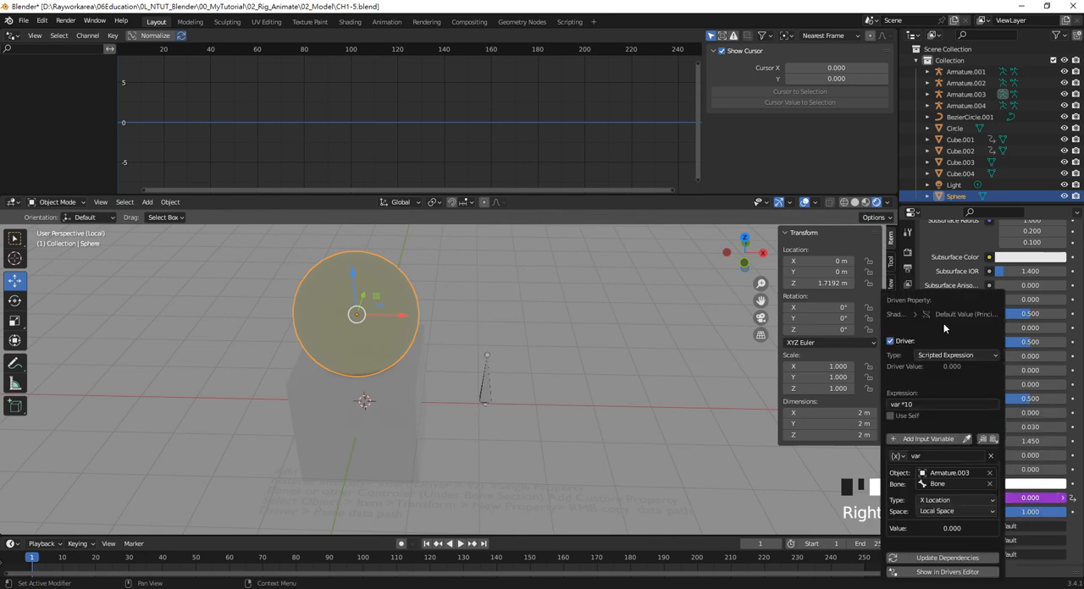
{"action": "left_click_drag", "start_coordinate": [939, 301], "coordinate": [673, 265]}
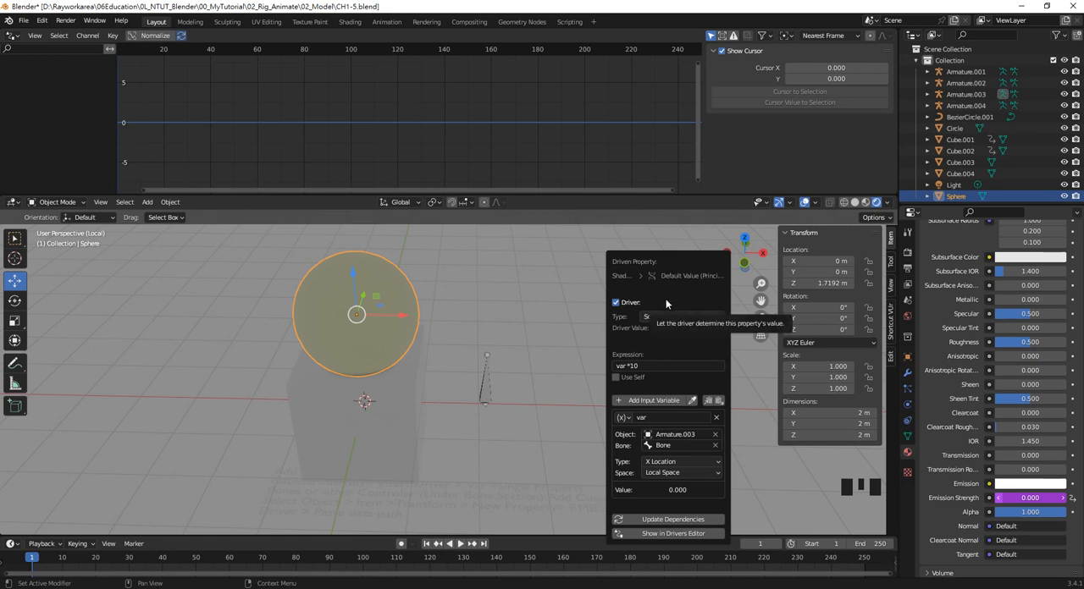
{"action": "left_click", "coordinate": [681, 471]}
{"action": "left_click", "coordinate": [679, 489]}
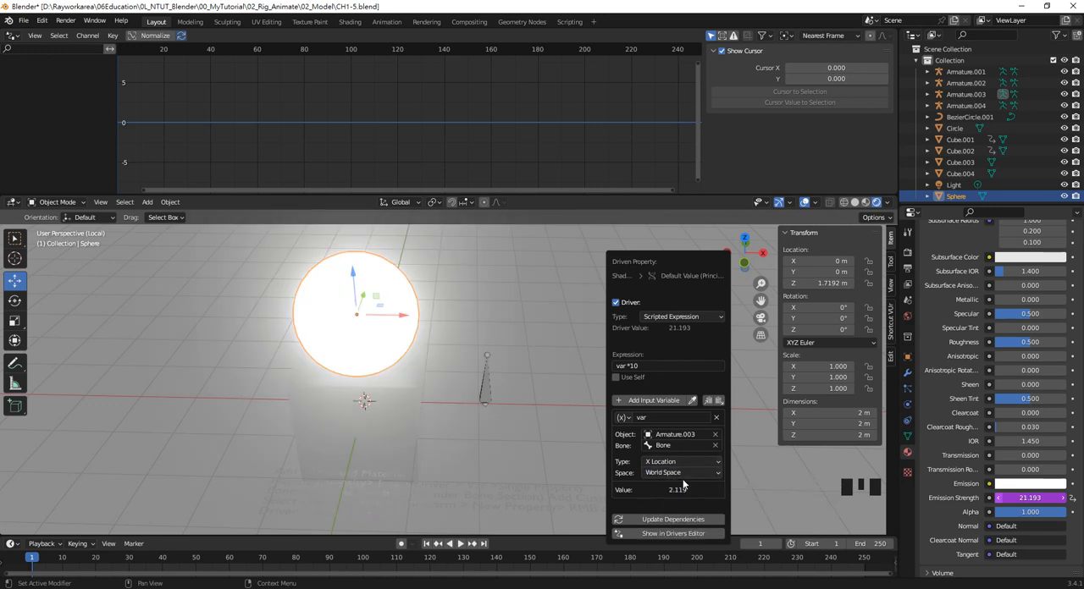
Set the Emission Strength driver's expression to var *5 and move the Armature.003 bone along X to about -0.094 m
{"action": "left_click", "coordinate": [653, 365]}
{"action": "double_click", "coordinate": [645, 366]}
{"action": "type", "text": "5"}
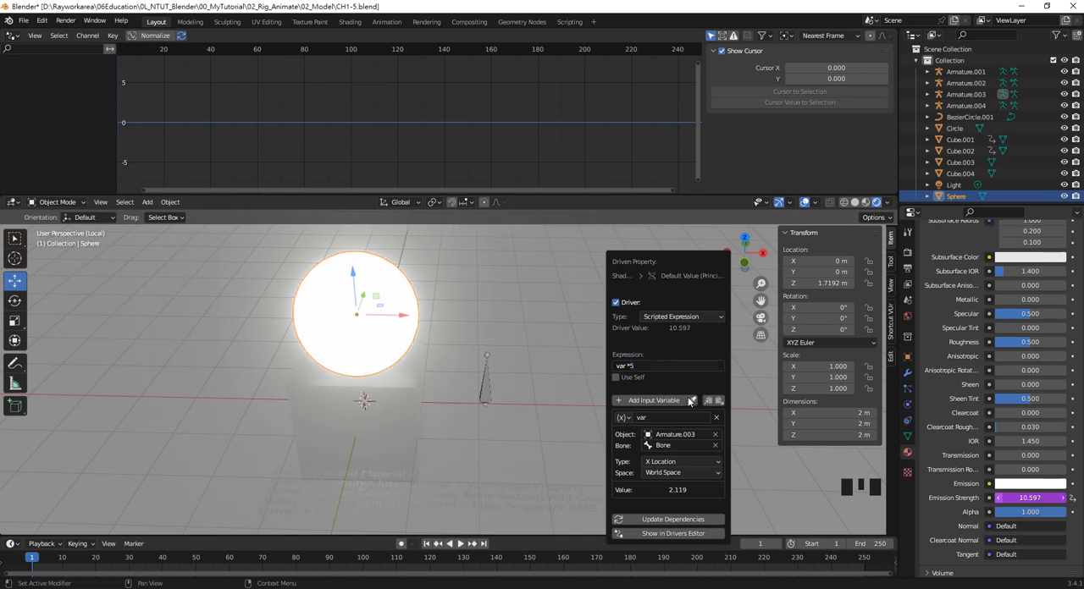
{"action": "key", "text": "Return"}
{"action": "left_click", "coordinate": [488, 383]}
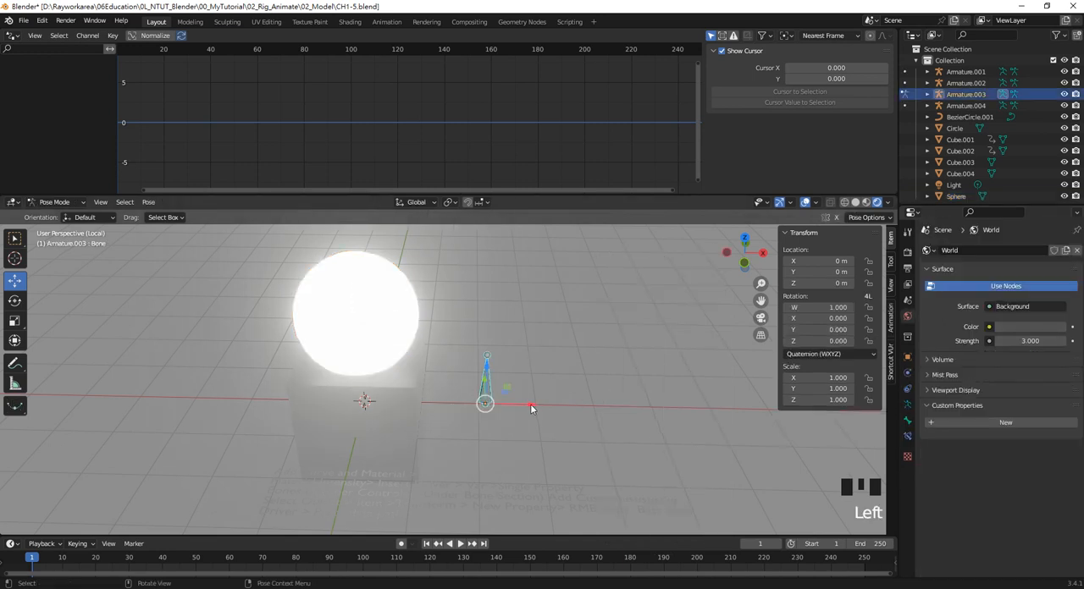
{"action": "left_click_drag", "start_coordinate": [531, 409], "coordinate": [522, 451]}
Add a Limit Location constraint to the bone and enable its minimum and maximum limits on X, Y and Z
{"action": "left_click", "coordinate": [906, 438]}
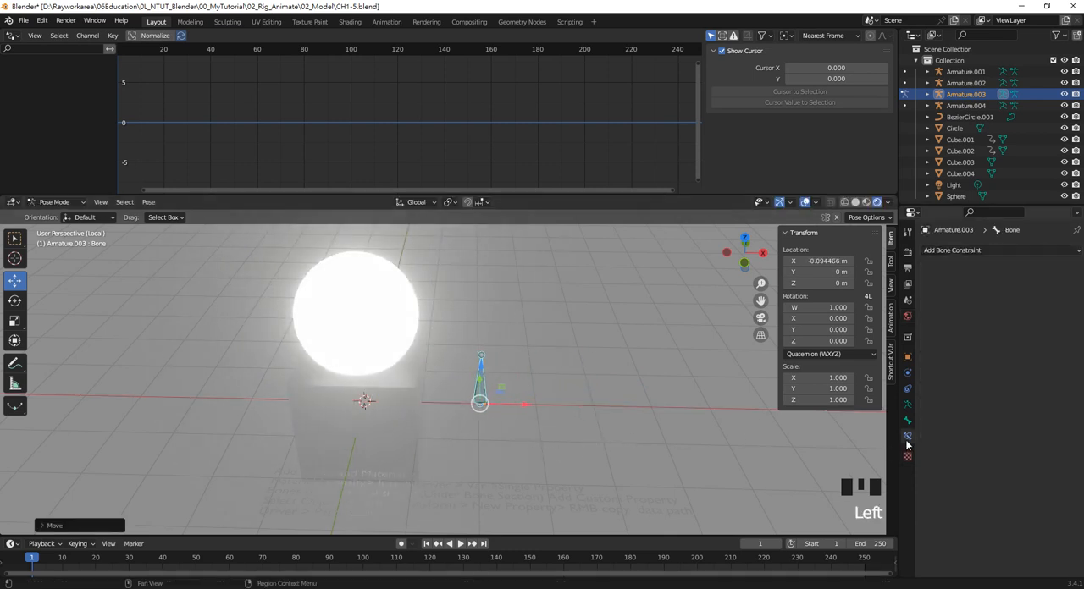
{"action": "left_click", "coordinate": [965, 251]}
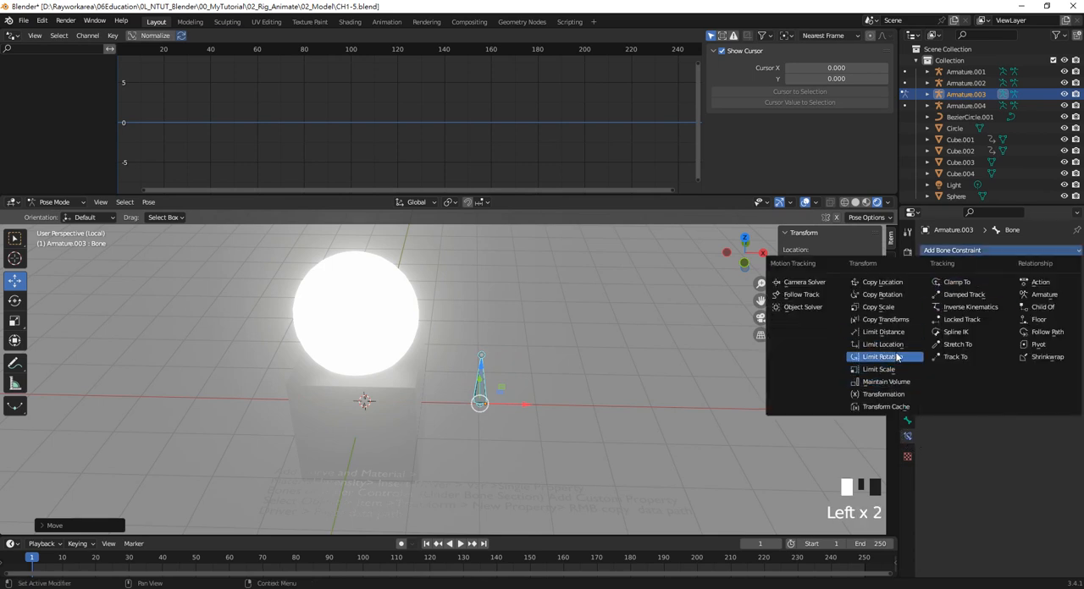
{"action": "left_click", "coordinate": [895, 346]}
{"action": "left_click", "coordinate": [986, 286]}
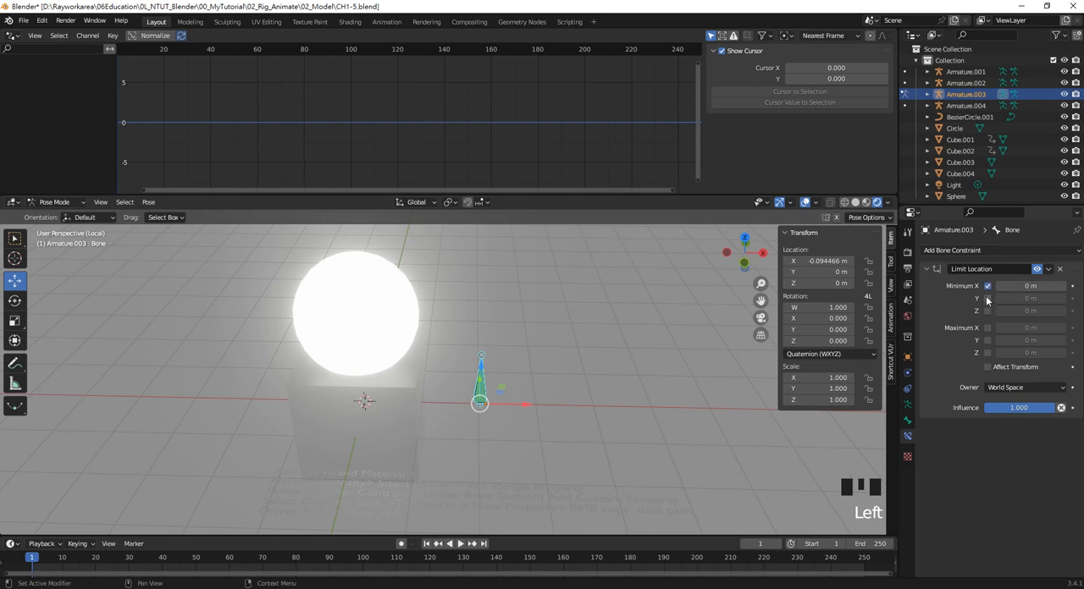
{"action": "left_click", "coordinate": [987, 298]}
{"action": "left_click", "coordinate": [987, 310]}
{"action": "left_click", "coordinate": [987, 327]}
{"action": "left_click", "coordinate": [987, 341]}
{"action": "left_click", "coordinate": [987, 352]}
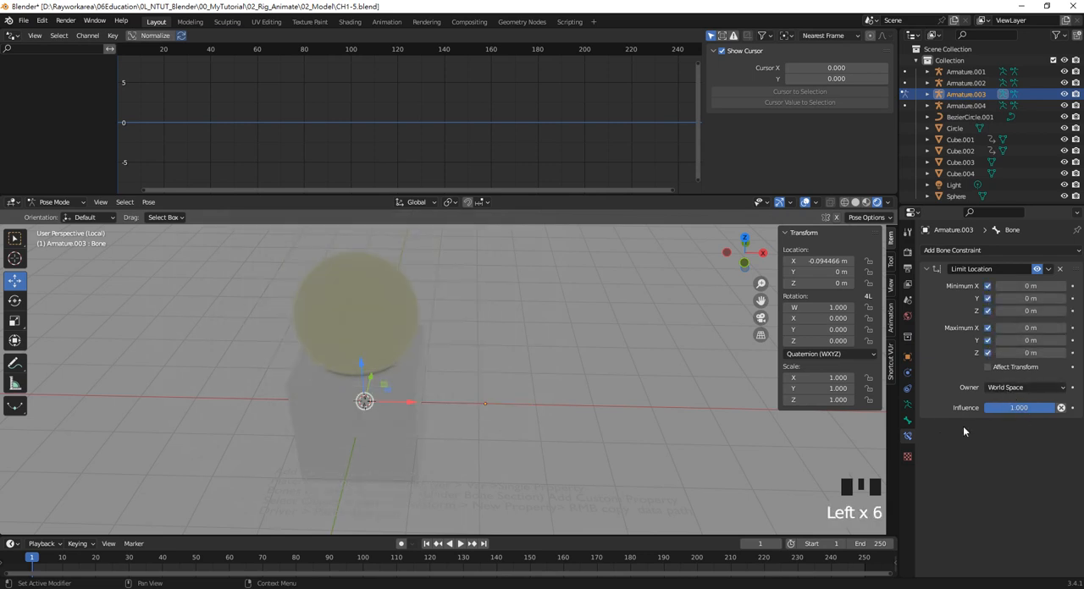
Set the Limit Location constraint's Maximum X to 1 m
{"action": "left_click", "coordinate": [1033, 328]}
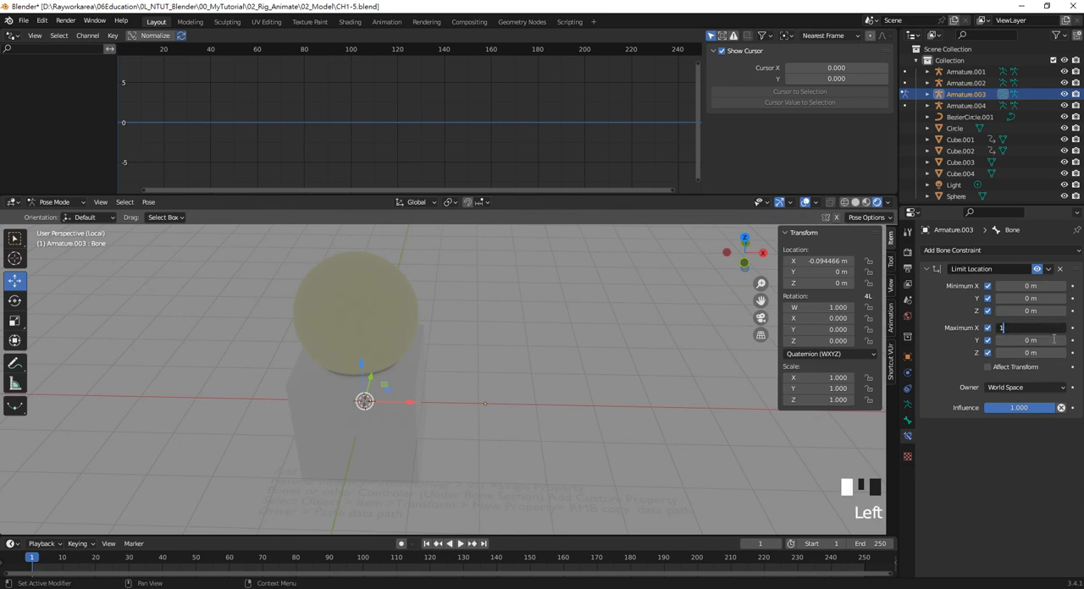
{"action": "type", "text": "1"}
{"action": "key", "text": "Return"}
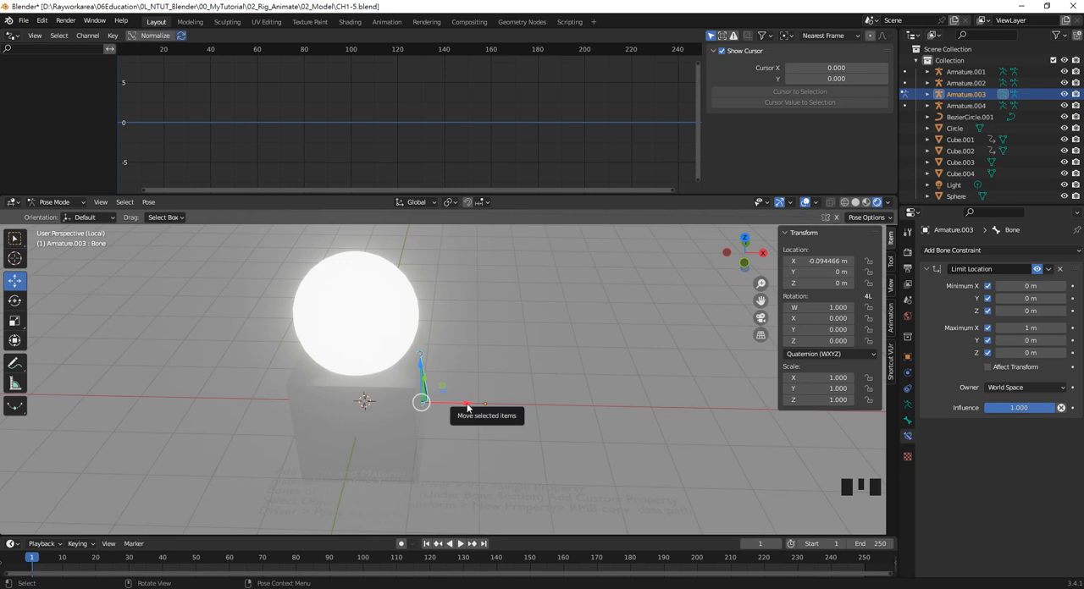
Move the bone back and forth along X to test how its limited range drives the sphere's glow
{"action": "key", "text": "Left"}
{"action": "key", "text": "Left"}
{"action": "left_click_drag", "start_coordinate": [462, 407], "coordinate": [415, 403]}
{"action": "mouse_move", "coordinate": [385, 401]}
{"action": "left_mouse_down"}
{"action": "mouse_move", "coordinate": [471, 389]}
{"action": "mouse_move", "coordinate": [375, 411]}
{"action": "left_mouse_up"}
{"action": "left_click", "coordinate": [365, 413]}
{"action": "left_click_drag", "start_coordinate": [397, 411], "coordinate": [443, 417]}
Select the cube below the sphere, Cube.003, and hide it
{"action": "left_click", "coordinate": [509, 364]}
{"action": "left_click", "coordinate": [411, 391]}
{"action": "middle_click_drag", "start_coordinate": [410, 392], "coordinate": [437, 392]}
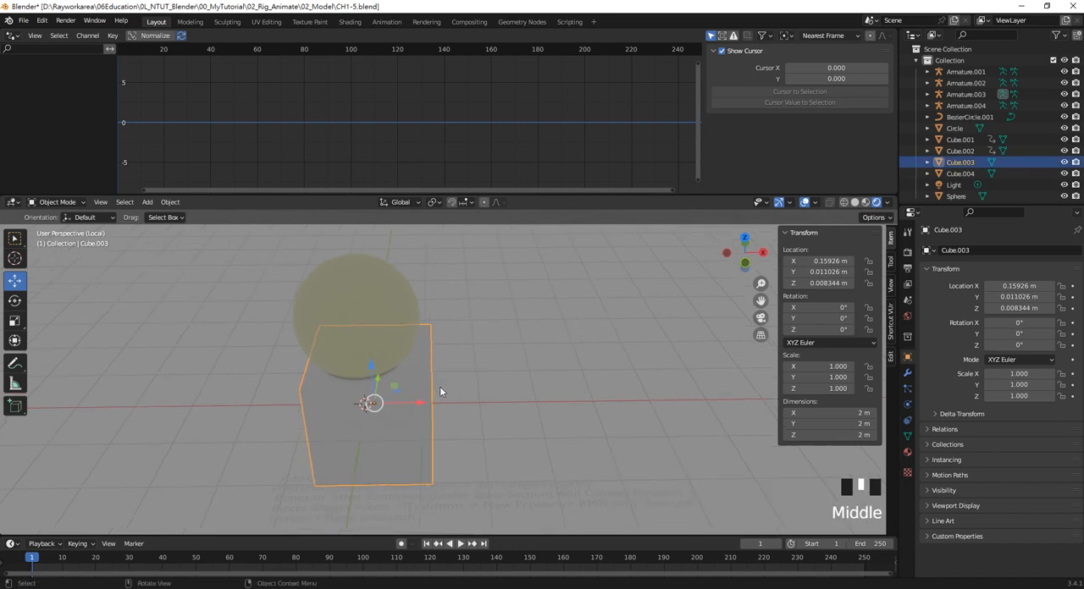
{"action": "key", "text": "h"}
Move the Armature.003 bone freely to about -0.586 m in X, -0.158 m in Y and 0.115 m in Z
{"action": "left_click", "coordinate": [398, 407]}
{"action": "left_click_drag", "start_coordinate": [396, 408], "coordinate": [497, 463]}
{"action": "left_click", "coordinate": [497, 463]}
{"action": "mouse_move", "coordinate": [535, 366]}
{"action": "middle_mouse_down"}
{"action": "mouse_move", "coordinate": [523, 372]}
{"action": "mouse_move", "coordinate": [533, 386]}
{"action": "middle_mouse_up"}
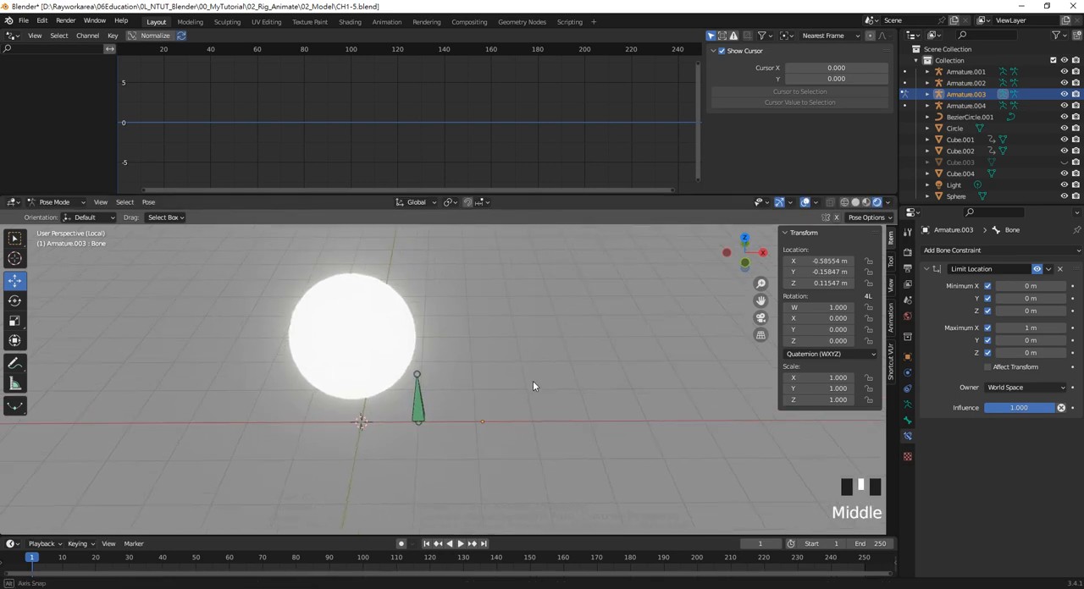
{"action": "left_click", "coordinate": [424, 408]}
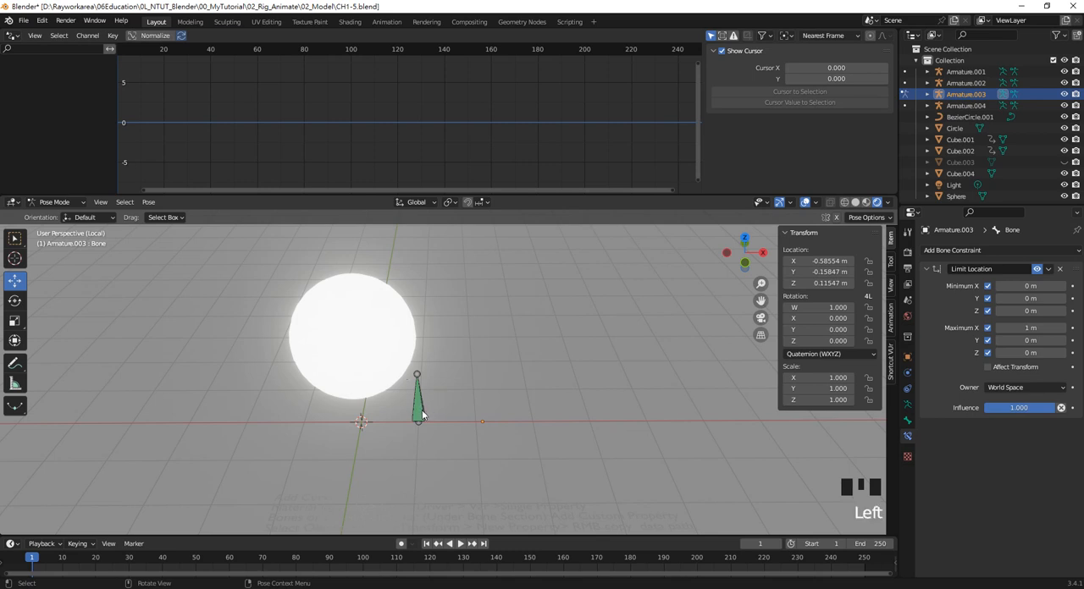
Switch the armature from Pose Mode to Object Mode and select the sphere
{"action": "key", "text": "alt+h"}
{"action": "left_click", "coordinate": [467, 387]}
{"action": "left_click", "coordinate": [54, 202]}
{"action": "left_click", "coordinate": [46, 213]}
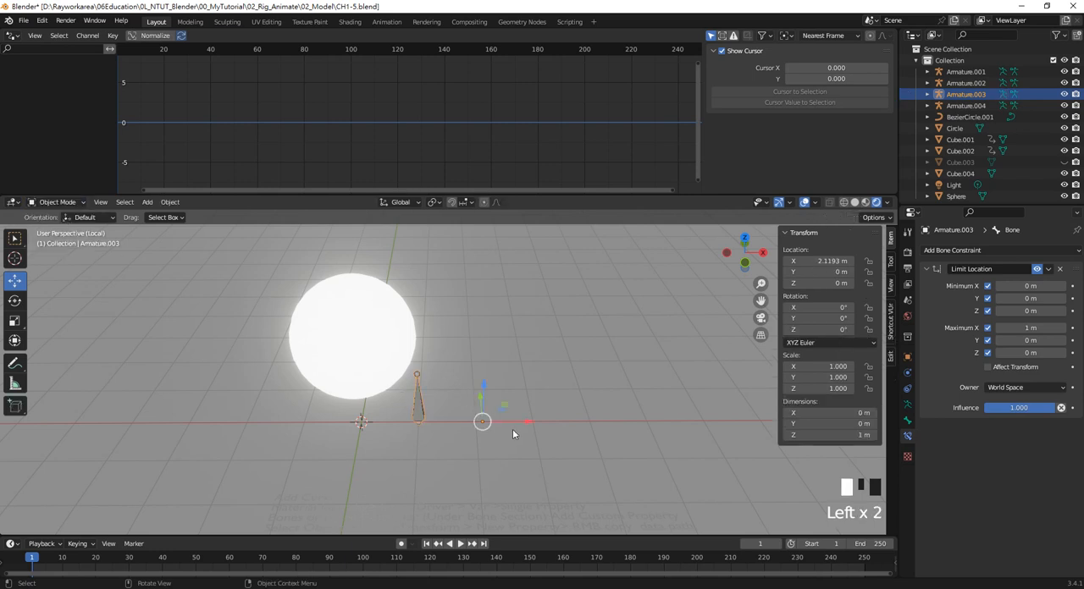
{"action": "left_click", "coordinate": [445, 391]}
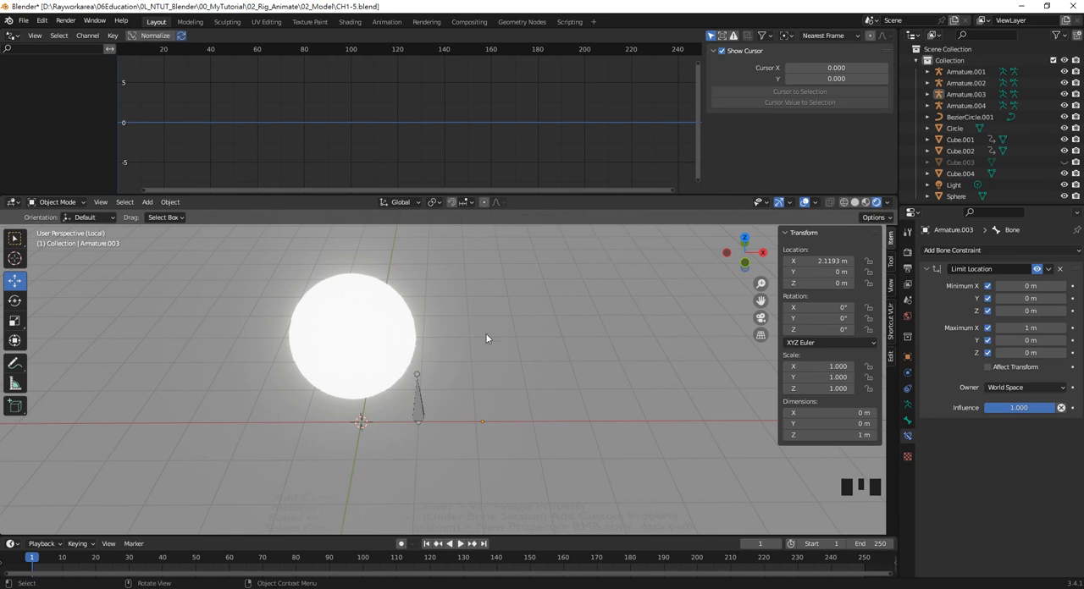
{"action": "middle_click_drag", "start_coordinate": [486, 339], "coordinate": [464, 344], "text": "shift"}
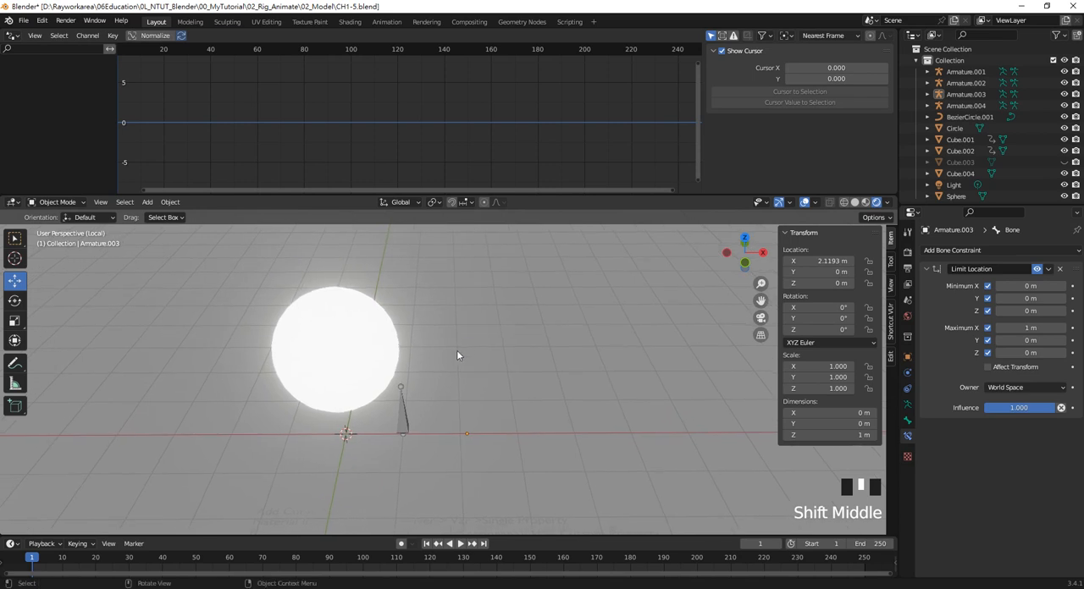
{"action": "left_click", "coordinate": [361, 331]}
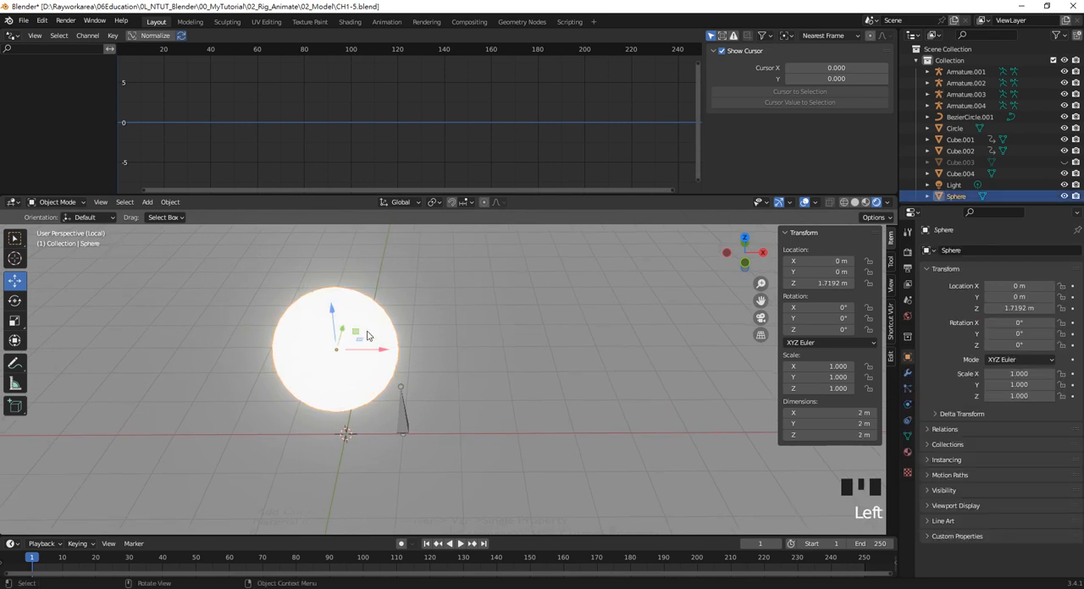
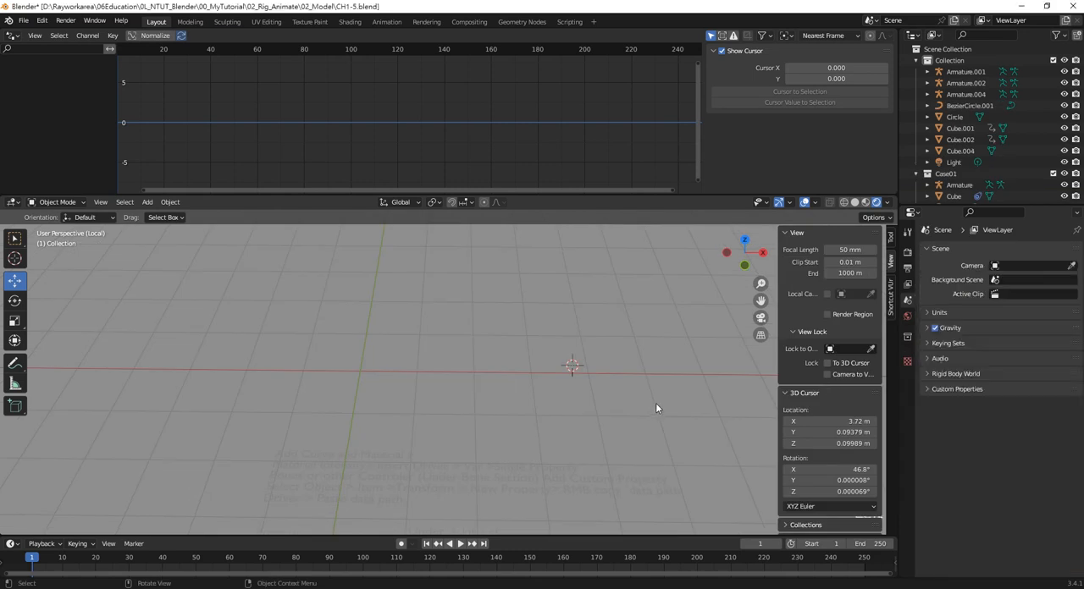
Add a cube mesh and move it along X to about -0.356 m
{"action": "middle_click_drag", "start_coordinate": [614, 344], "coordinate": [557, 342]}
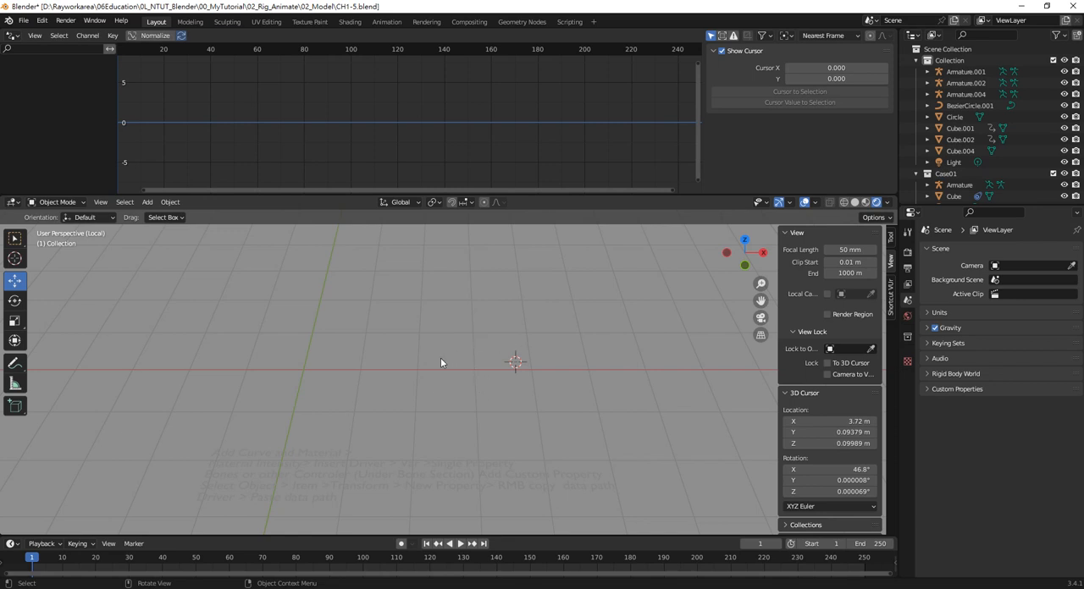
{"action": "key", "text": "shift+a"}
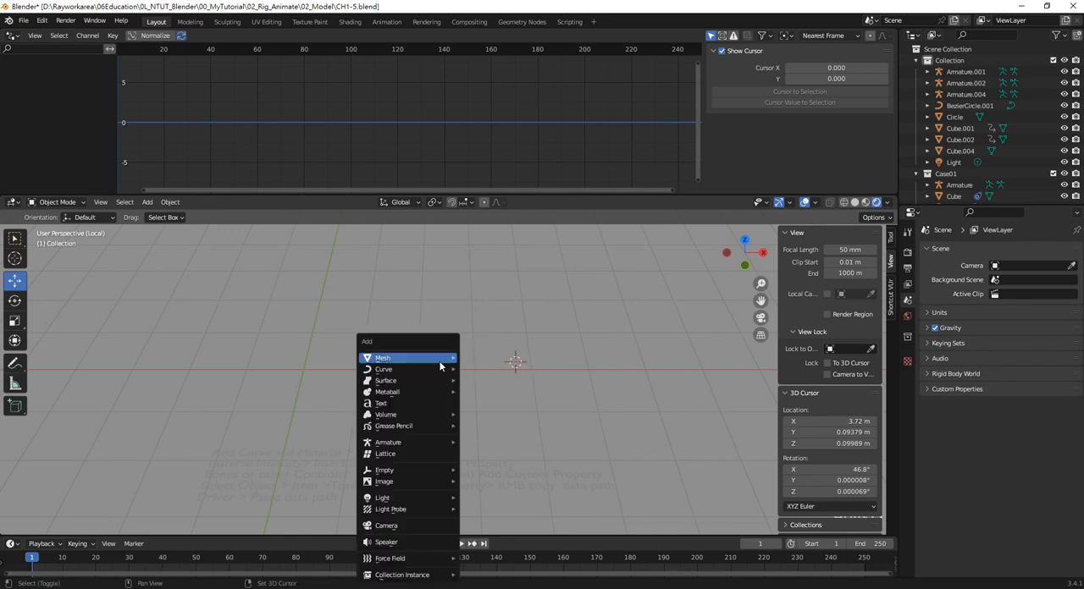
{"action": "mouse_move", "coordinate": [433, 361]}
{"action": "left_click", "coordinate": [500, 370]}
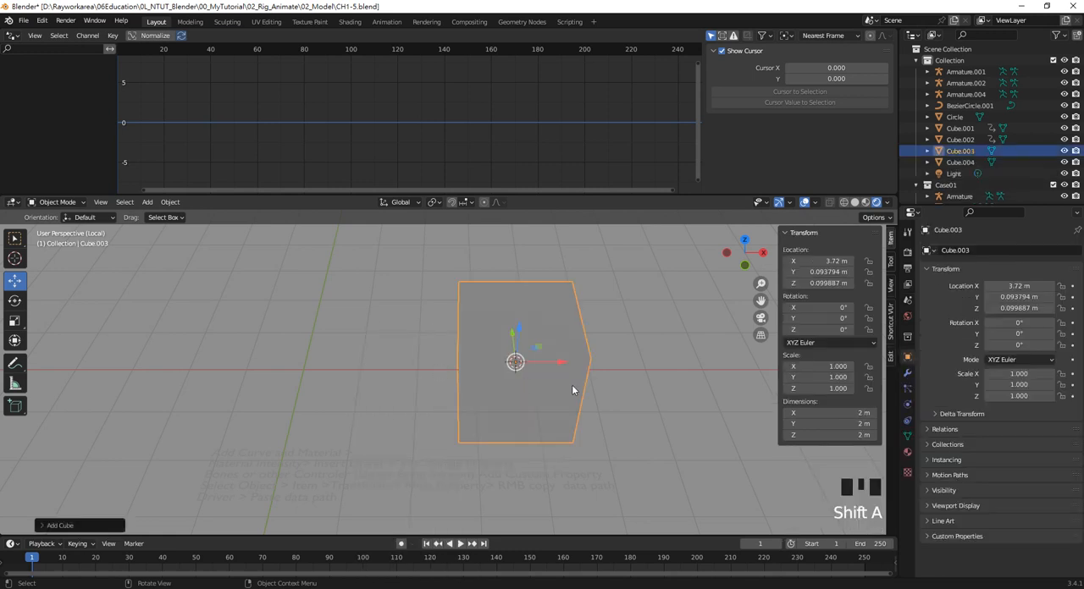
{"action": "left_click_drag", "start_coordinate": [563, 360], "coordinate": [336, 359]}
{"action": "double_click", "coordinate": [393, 383]}
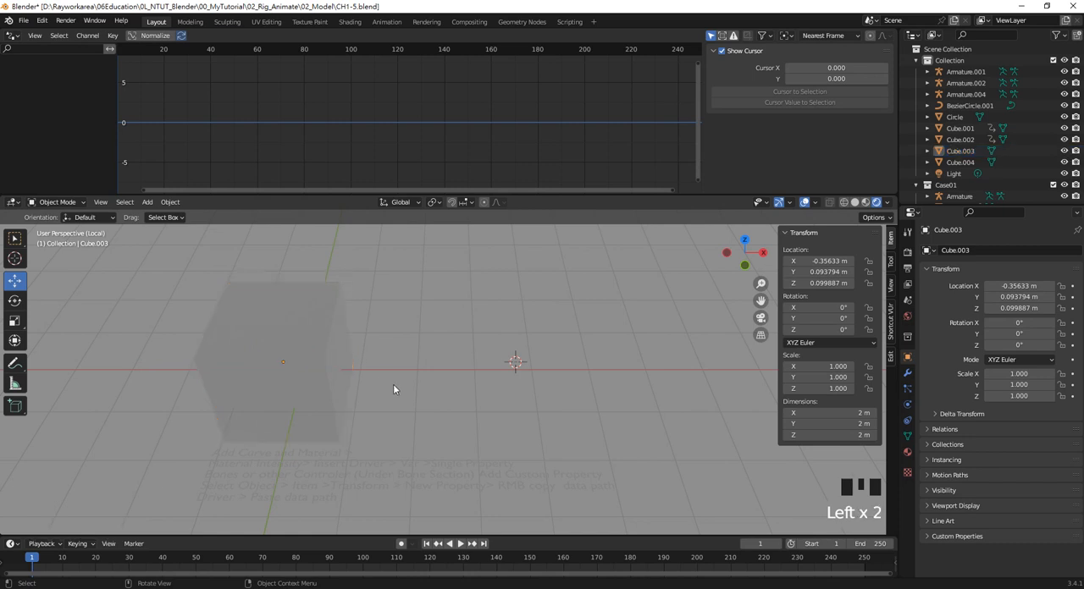
Add a single-bone armature and move it along X to about 2.288 m, beside the cube
{"action": "key", "text": "shift+a"}
{"action": "mouse_move", "coordinate": [405, 477]}
{"action": "mouse_move", "coordinate": [397, 442]}
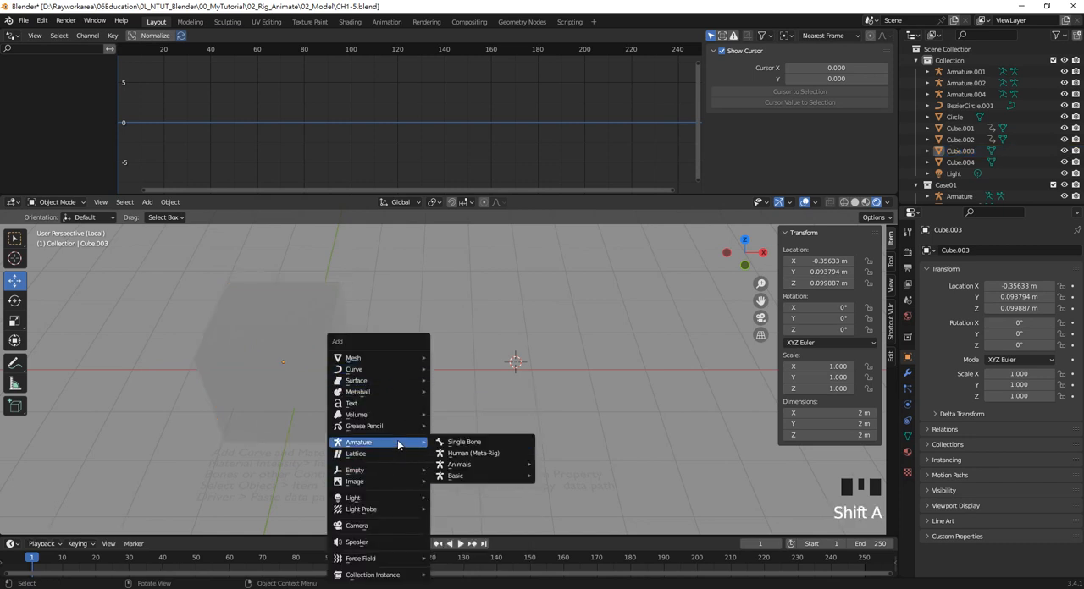
{"action": "left_click", "coordinate": [447, 442]}
{"action": "left_click_drag", "start_coordinate": [548, 361], "coordinate": [465, 361]}
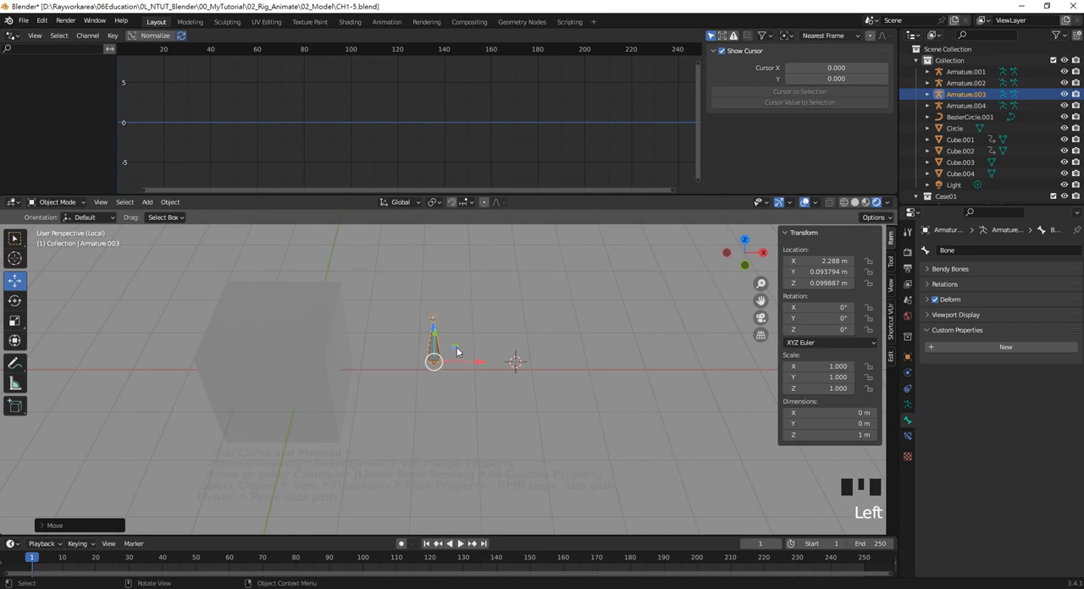
{"action": "middle_click_drag", "start_coordinate": [478, 333], "coordinate": [469, 363], "text": "shift"}
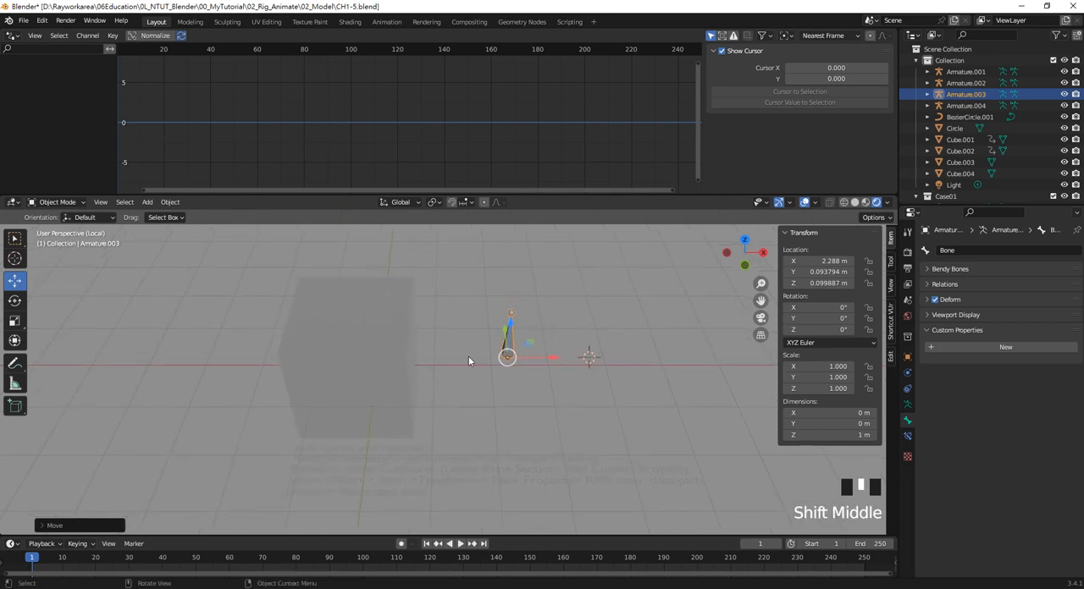
{"action": "left_click", "coordinate": [539, 399]}
{"action": "left_click_drag", "start_coordinate": [559, 400], "coordinate": [479, 306]}
{"action": "left_click", "coordinate": [485, 328]}
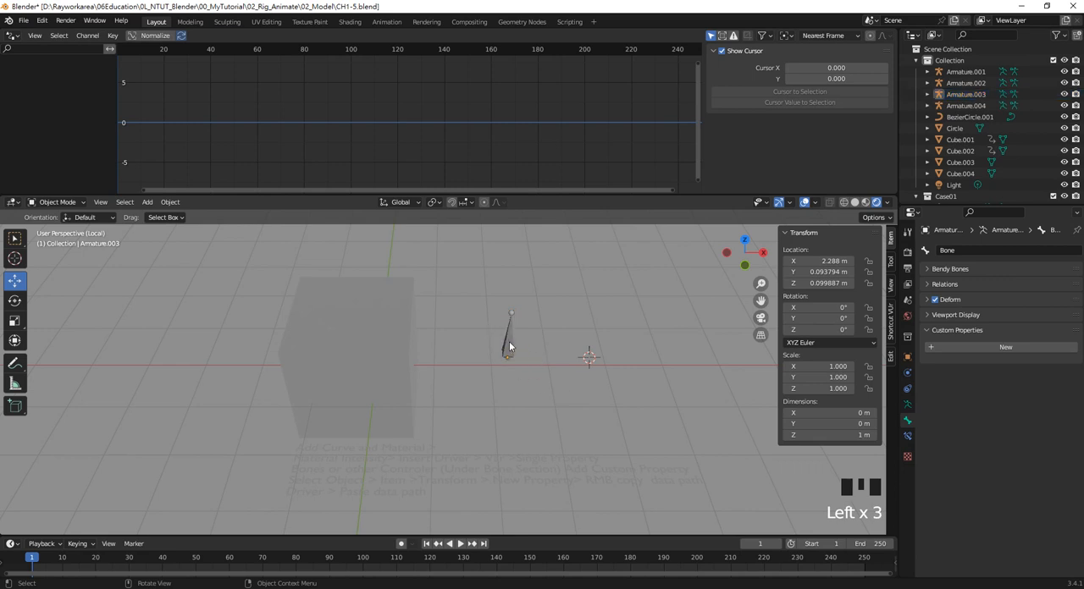
{"action": "left_click", "coordinate": [511, 347]}
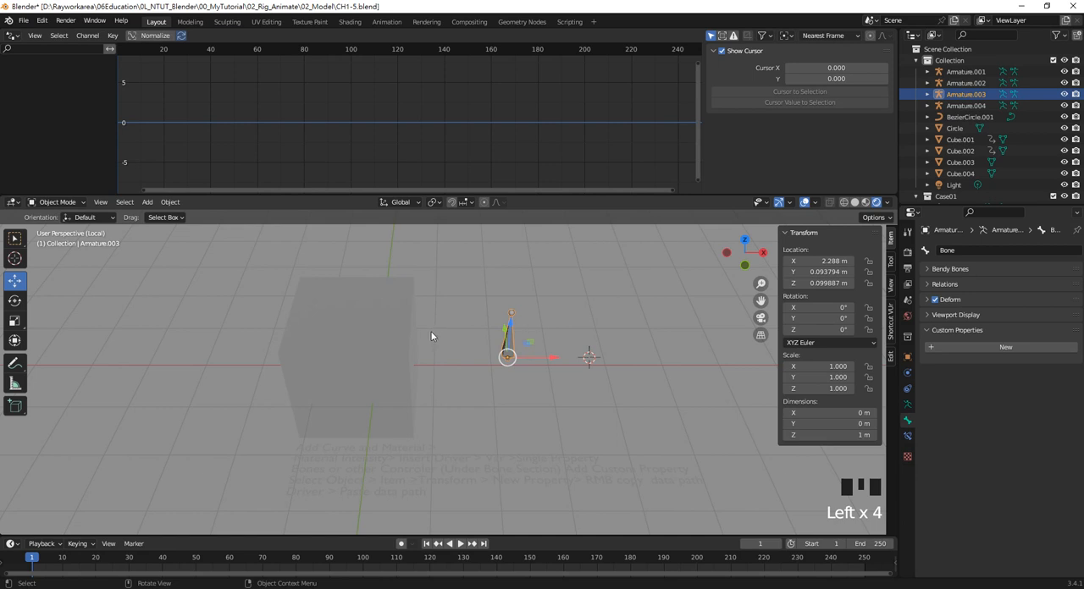
{"action": "left_click", "coordinate": [366, 334]}
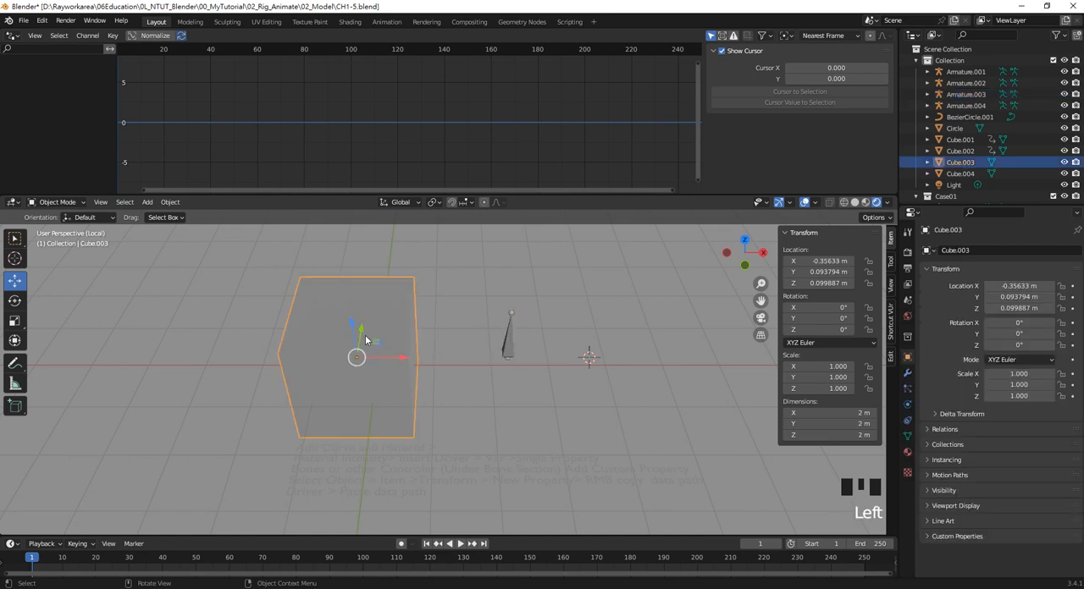
{"action": "left_click", "coordinate": [504, 338]}
Select the new cube and give it a new material
{"action": "left_click", "coordinate": [329, 351]}
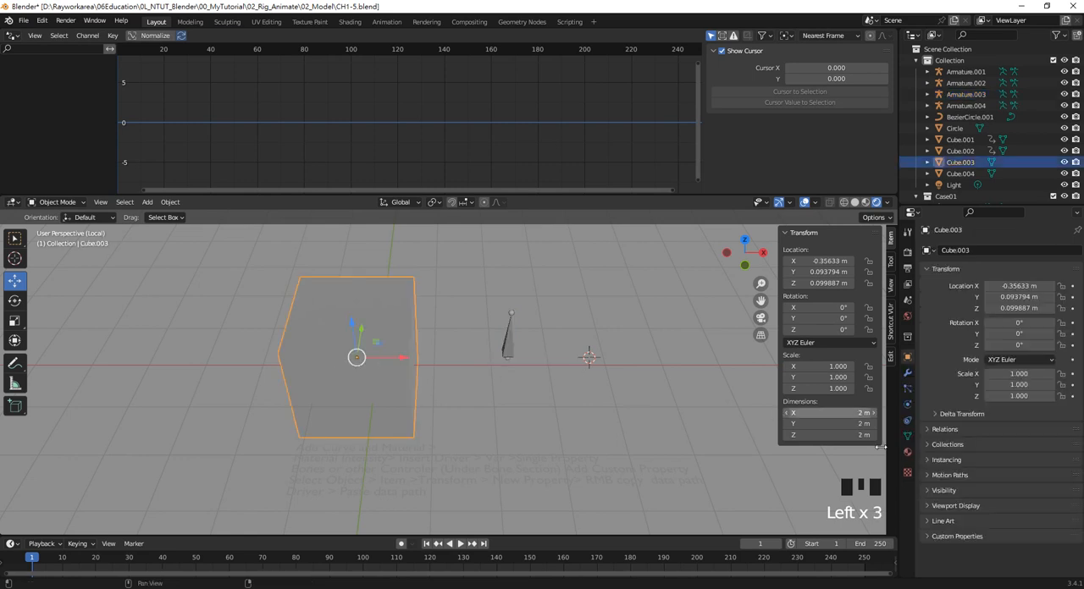
{"action": "left_click", "coordinate": [910, 452]}
{"action": "left_click", "coordinate": [1002, 300]}
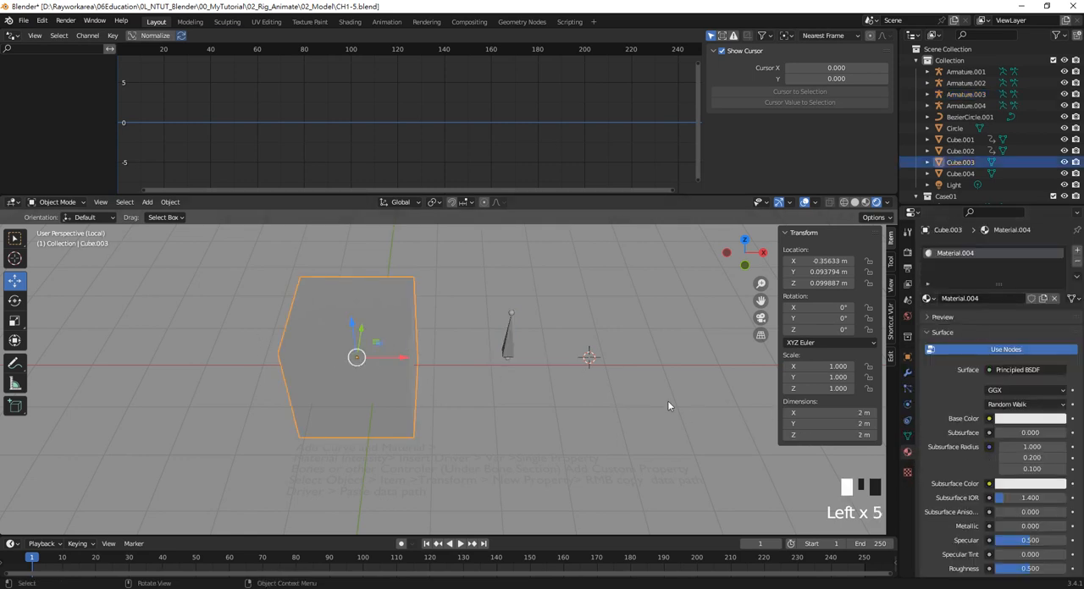
{"action": "left_click", "coordinate": [504, 338]}
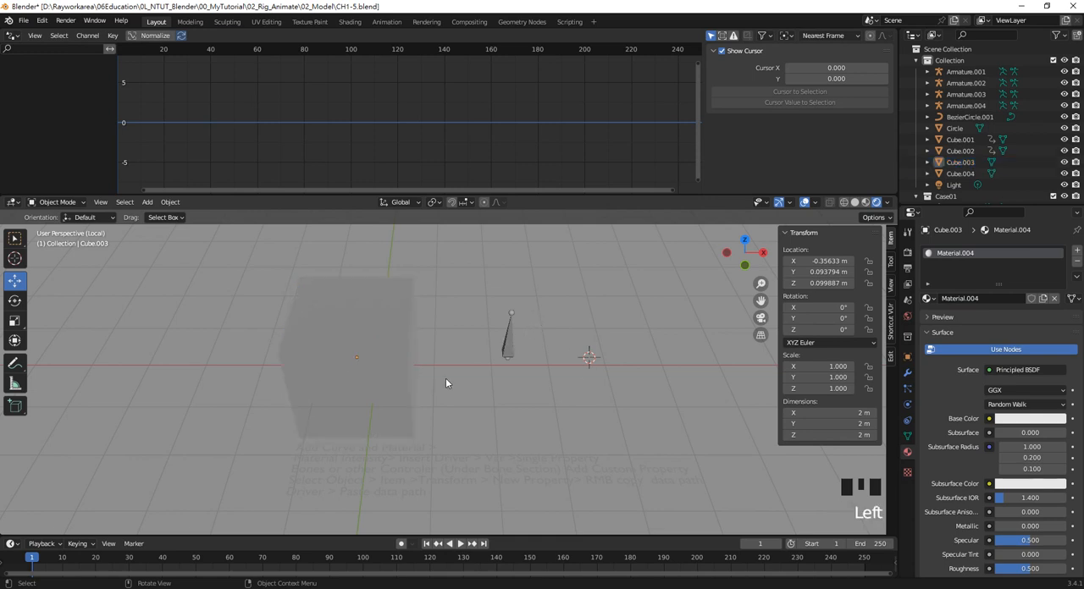
{"action": "left_click", "coordinate": [375, 338]}
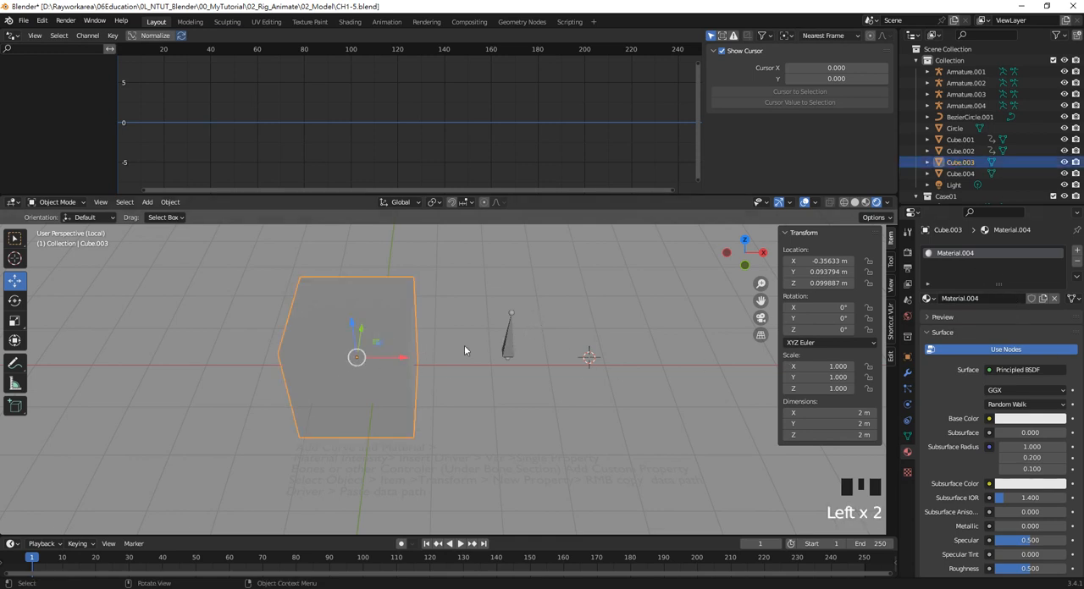
{"action": "left_click", "coordinate": [506, 345]}
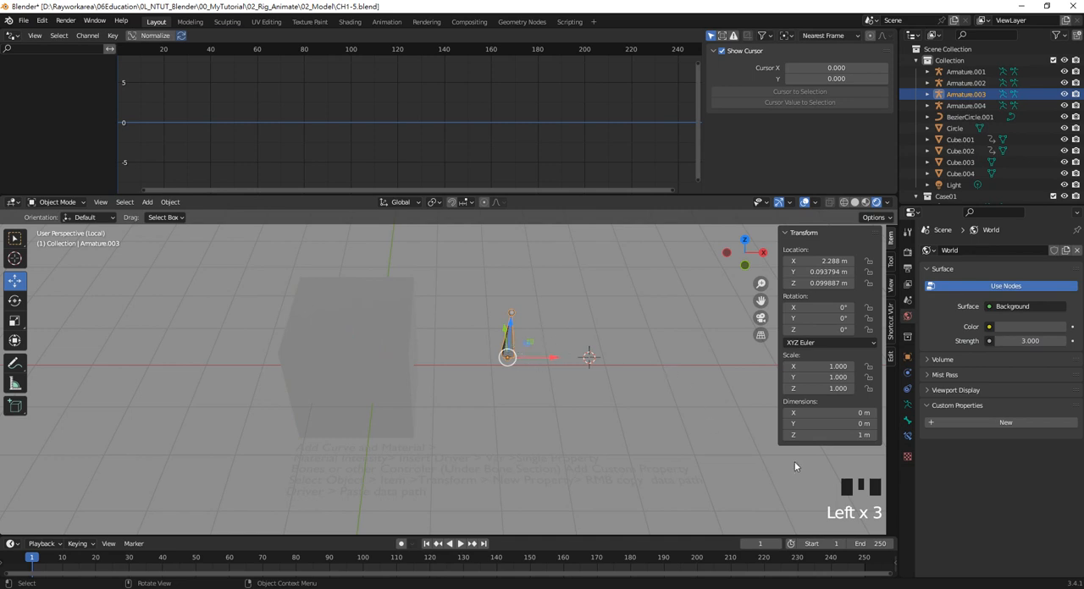
{"action": "middle_click_drag", "start_coordinate": [530, 382], "coordinate": [484, 390], "text": "shift"}
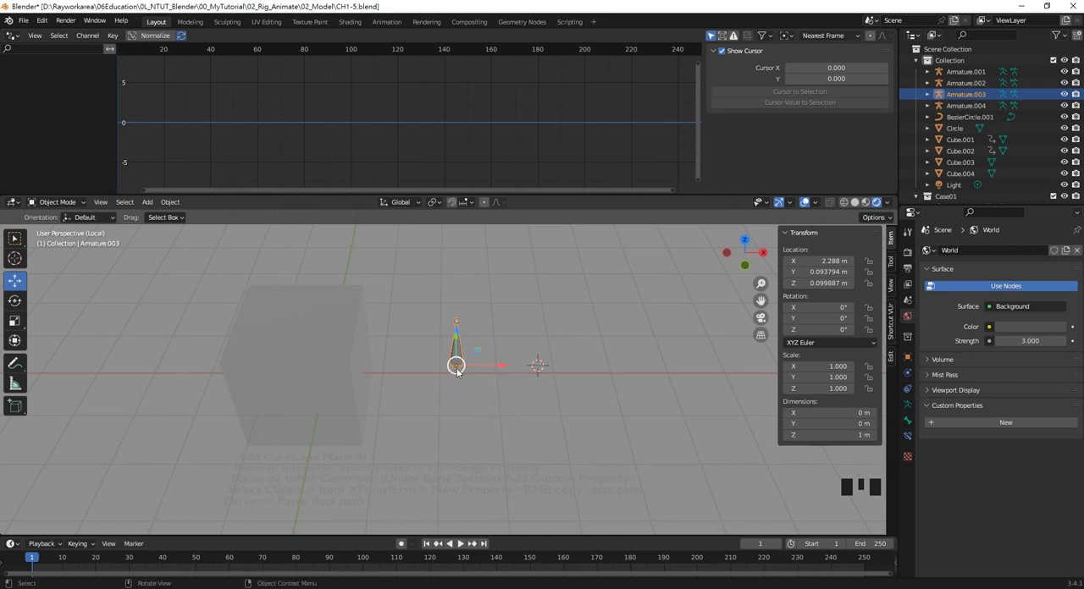
{"action": "left_click", "coordinate": [336, 344]}
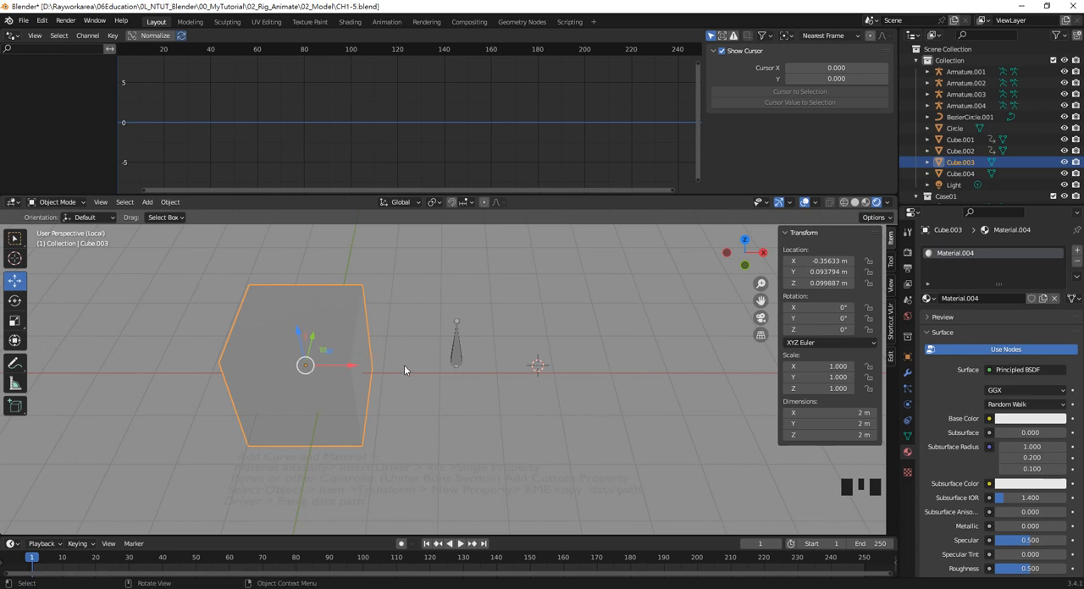
{"action": "left_click", "coordinate": [459, 352]}
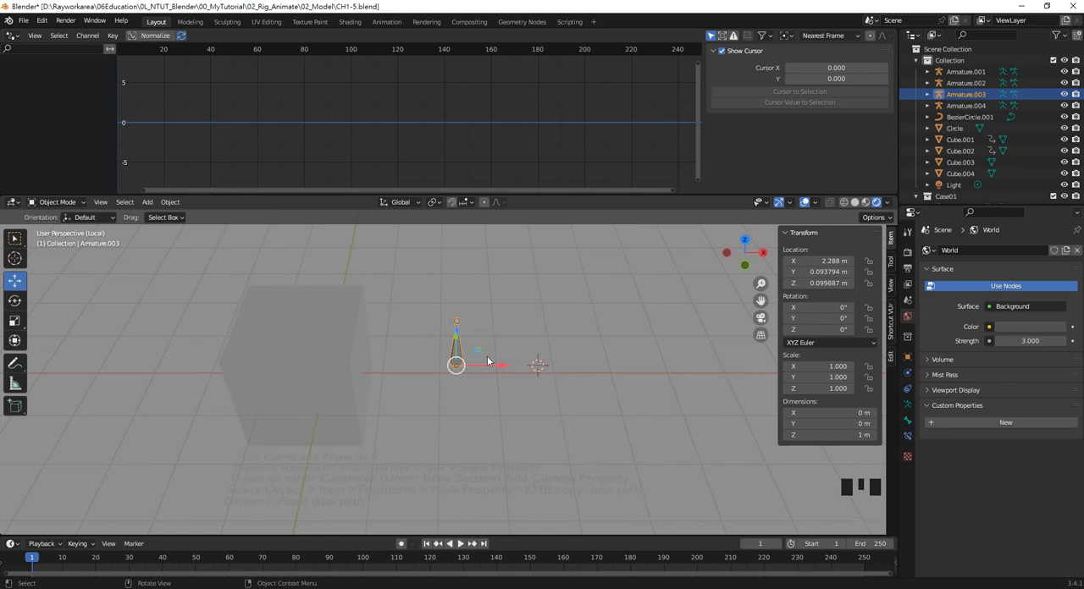
Add a custom property to the cube's object properties and delete it again
{"action": "left_click", "coordinate": [289, 356]}
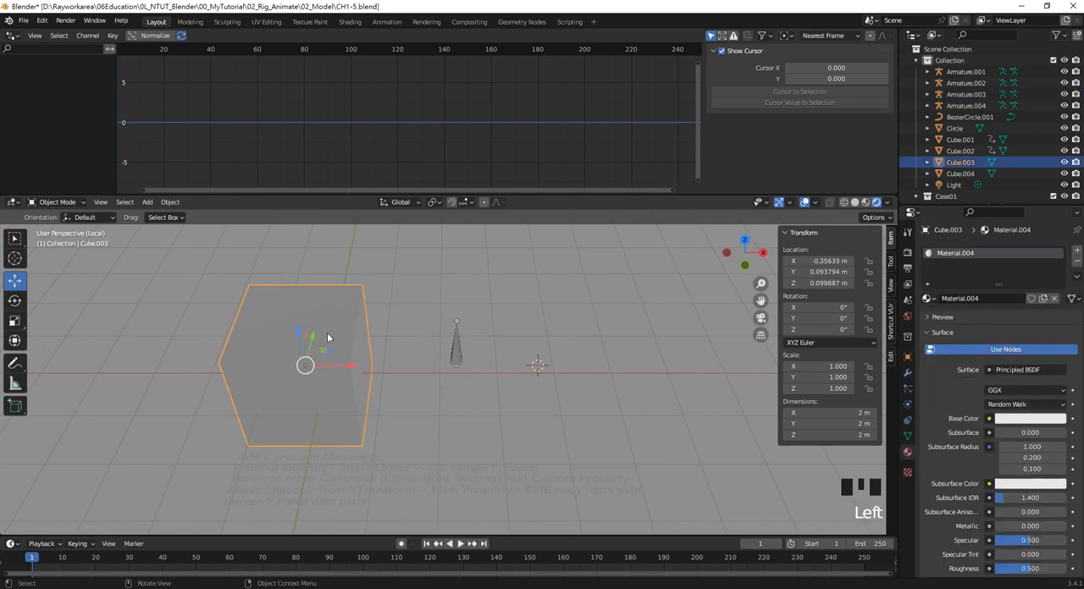
{"action": "left_click", "coordinate": [909, 359]}
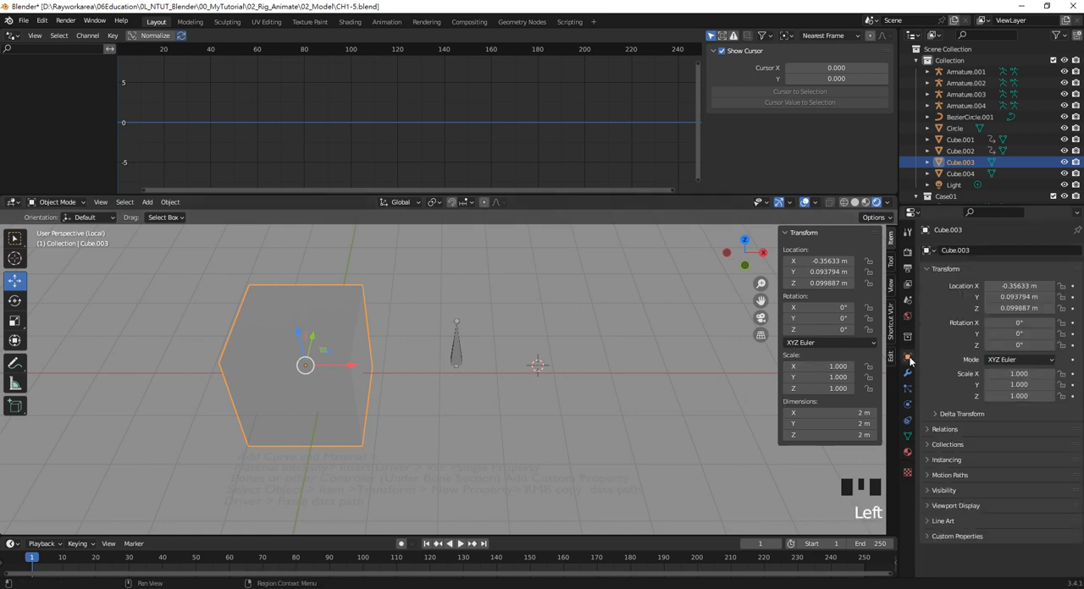
{"action": "left_click", "coordinate": [985, 538]}
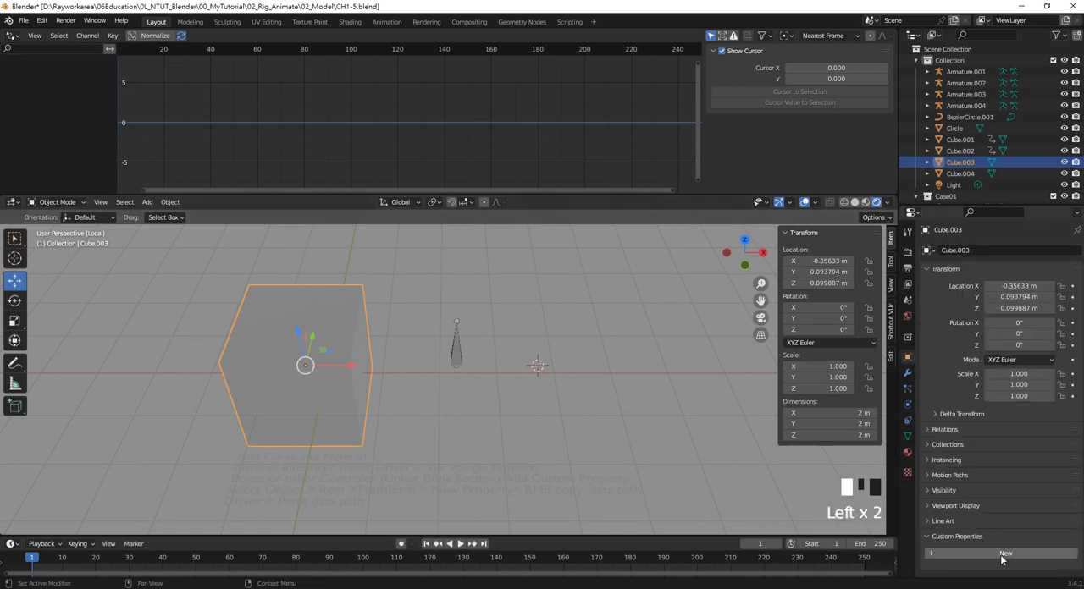
{"action": "left_click", "coordinate": [1000, 554]}
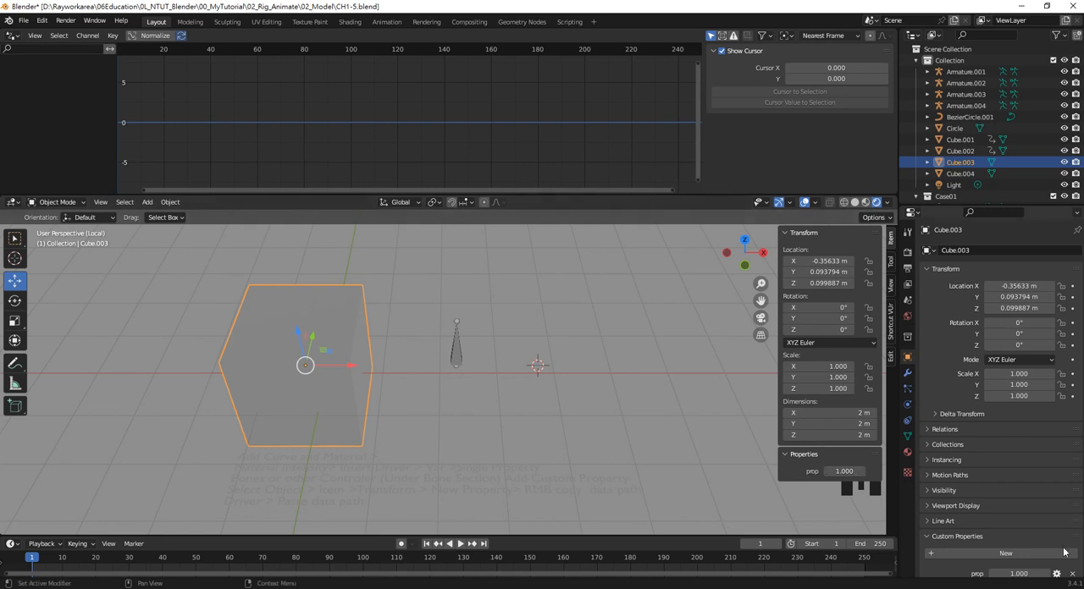
{"action": "left_click", "coordinate": [1072, 574]}
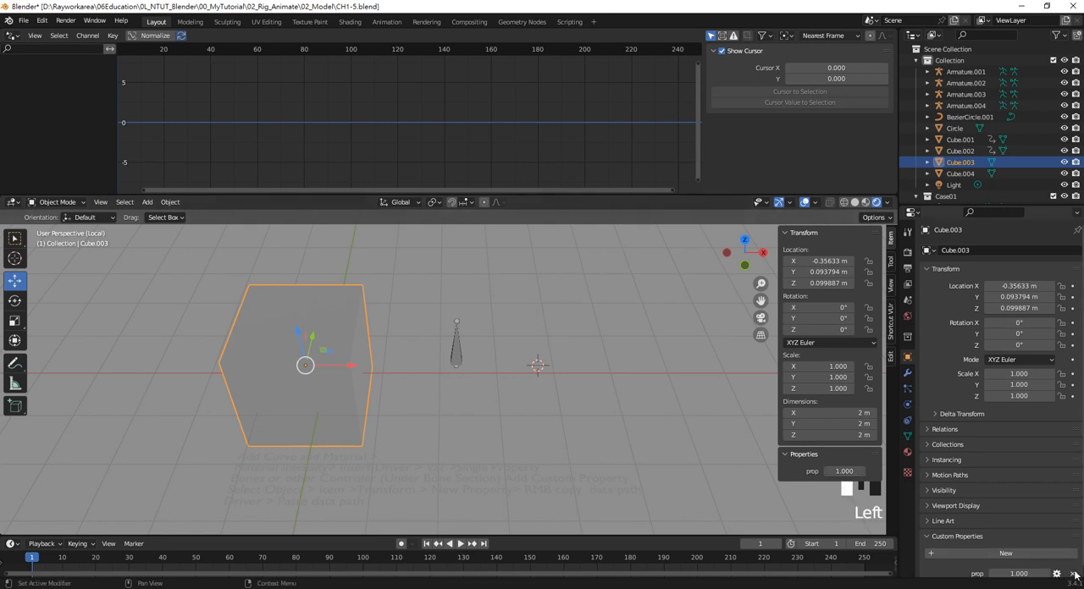
Put the new armature beside the cube into Pose Mode and select its bone
{"action": "left_click", "coordinate": [458, 346]}
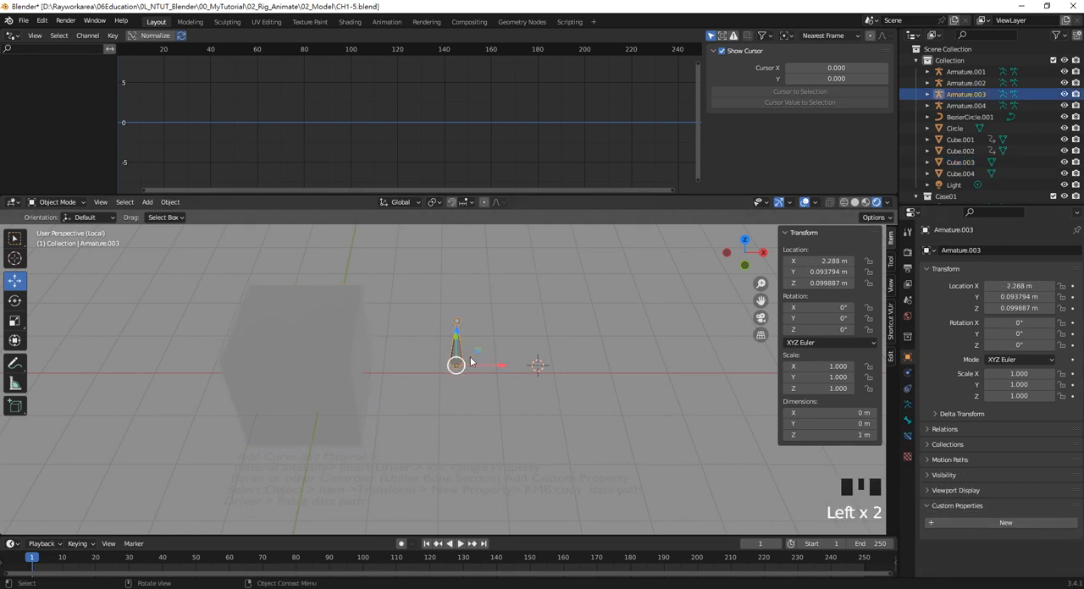
{"action": "left_click", "coordinate": [72, 204]}
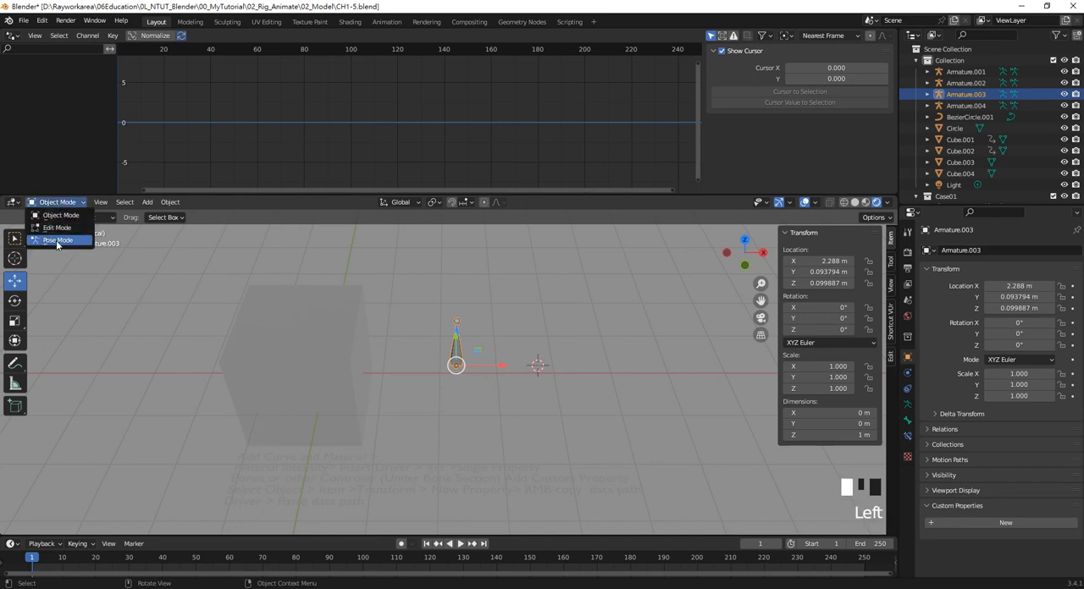
{"action": "left_click", "coordinate": [57, 242]}
{"action": "left_click", "coordinate": [483, 390]}
{"action": "left_click", "coordinate": [449, 353]}
{"action": "left_click", "coordinate": [454, 357]}
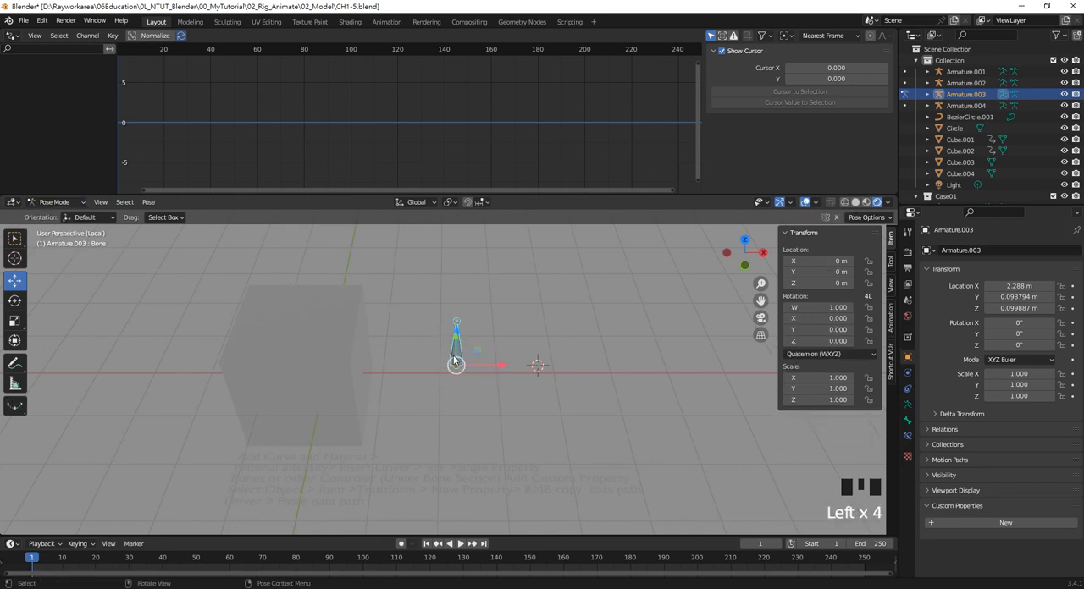
Add a new custom property to the selected pose bone
{"action": "left_click", "coordinate": [905, 423]}
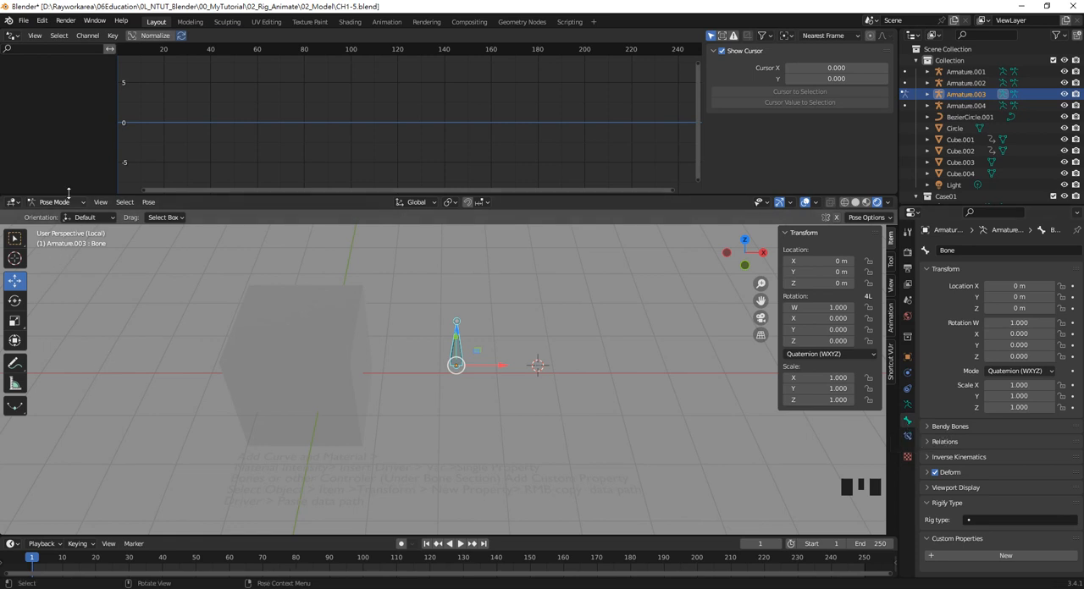
{"action": "left_click", "coordinate": [1008, 555]}
{"action": "scroll", "coordinate": [1016, 542], "scroll_direction": "down", "scroll_amount": 3}
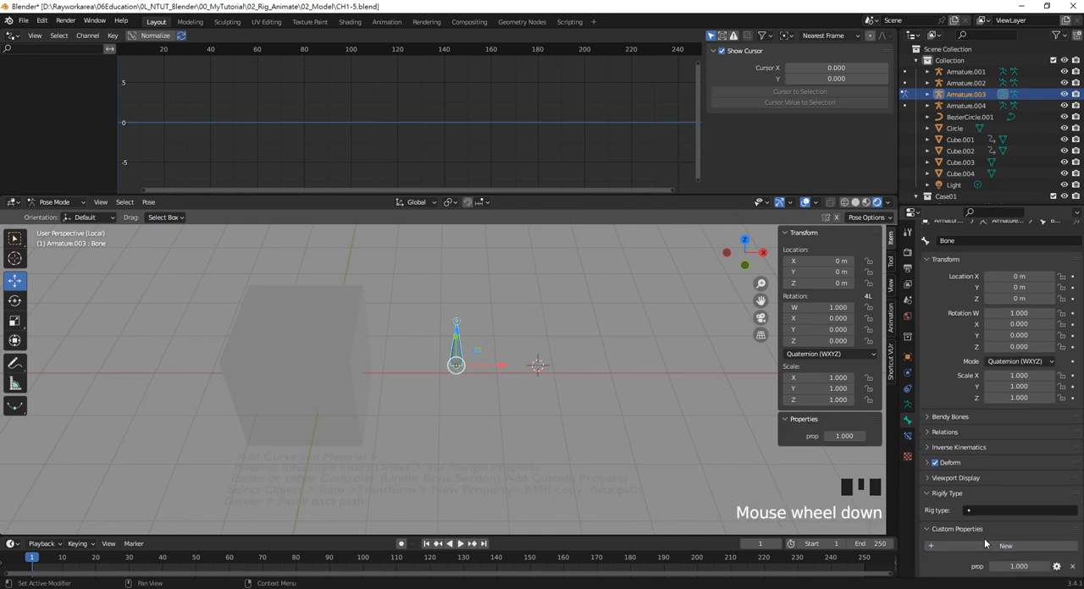
Rename the bone's custom property to Emission, keep its Float type and set its maximum to 10
{"action": "left_click", "coordinate": [1058, 575]}
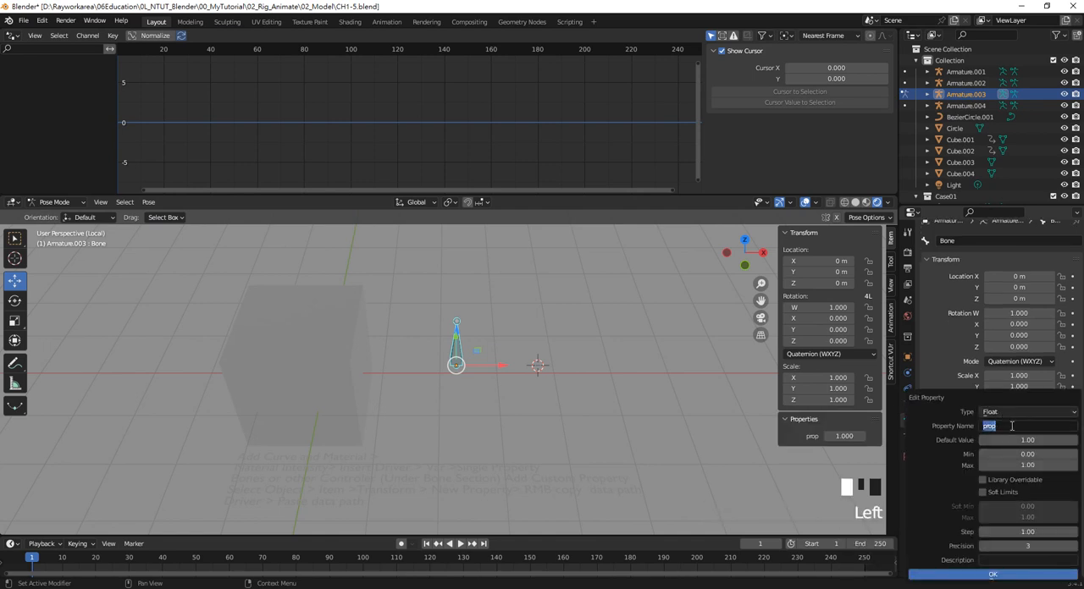
{"action": "left_click", "coordinate": [1017, 413]}
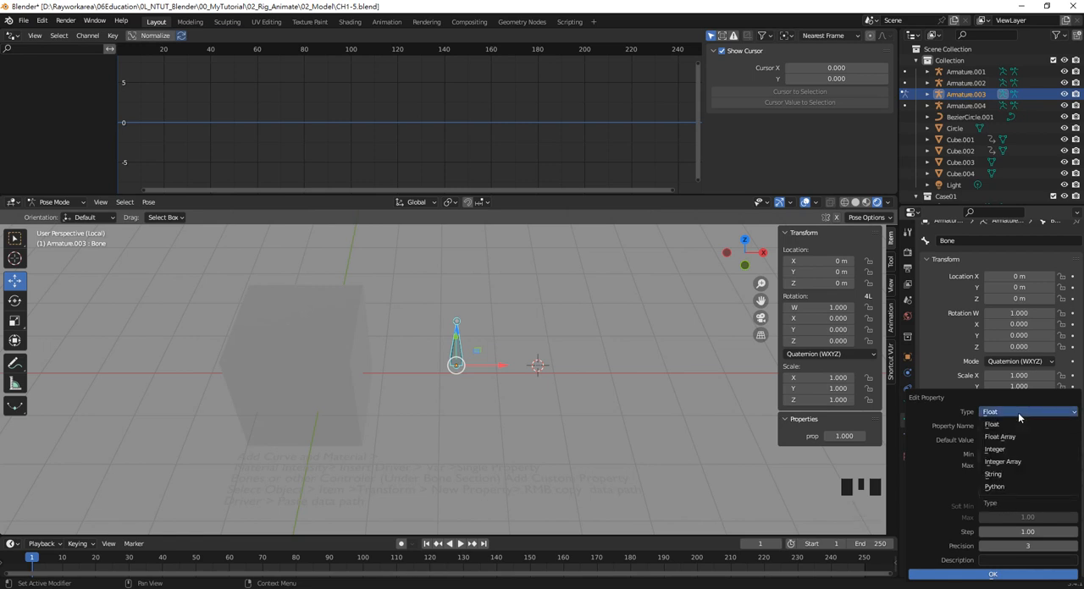
{"action": "left_click", "coordinate": [1018, 413]}
{"action": "left_click", "coordinate": [1013, 426]}
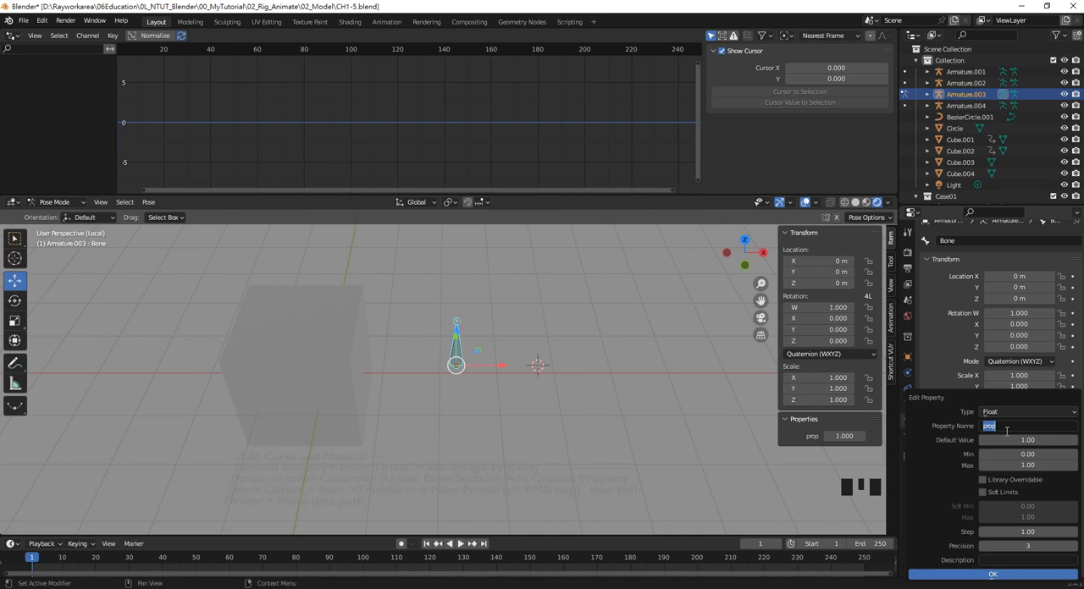
{"action": "type", "text": "Emission"}
{"action": "left_click", "coordinate": [1027, 465]}
{"action": "type", "text": "10"}
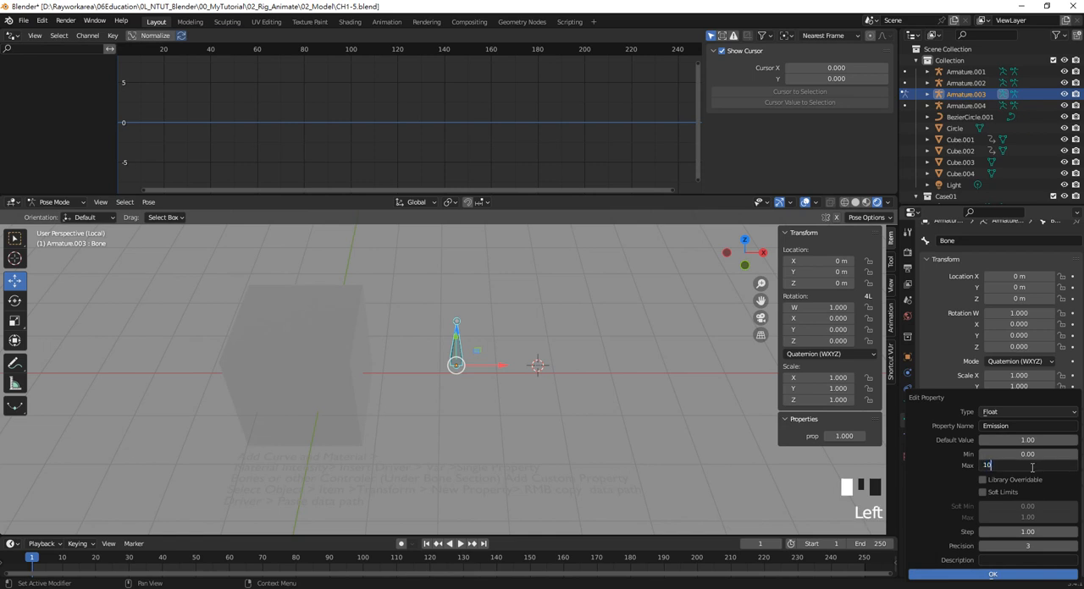
{"action": "key", "text": "Return"}
{"action": "left_click", "coordinate": [1013, 579]}
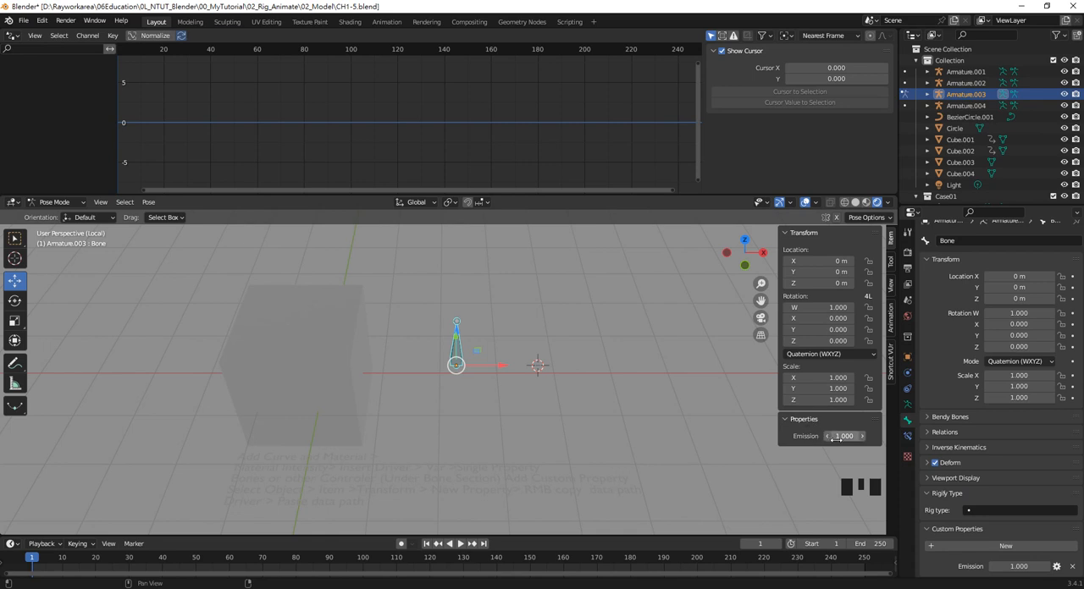
Return the armature to Object Mode and select the cube
{"action": "left_click", "coordinate": [56, 204]}
{"action": "left_click", "coordinate": [60, 215]}
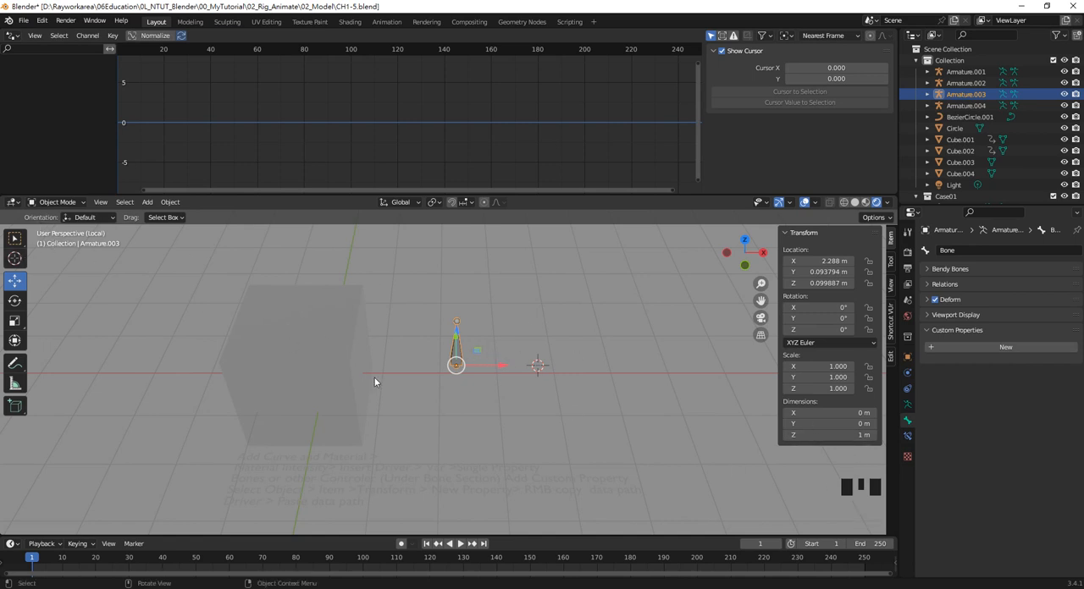
{"action": "left_click", "coordinate": [322, 342]}
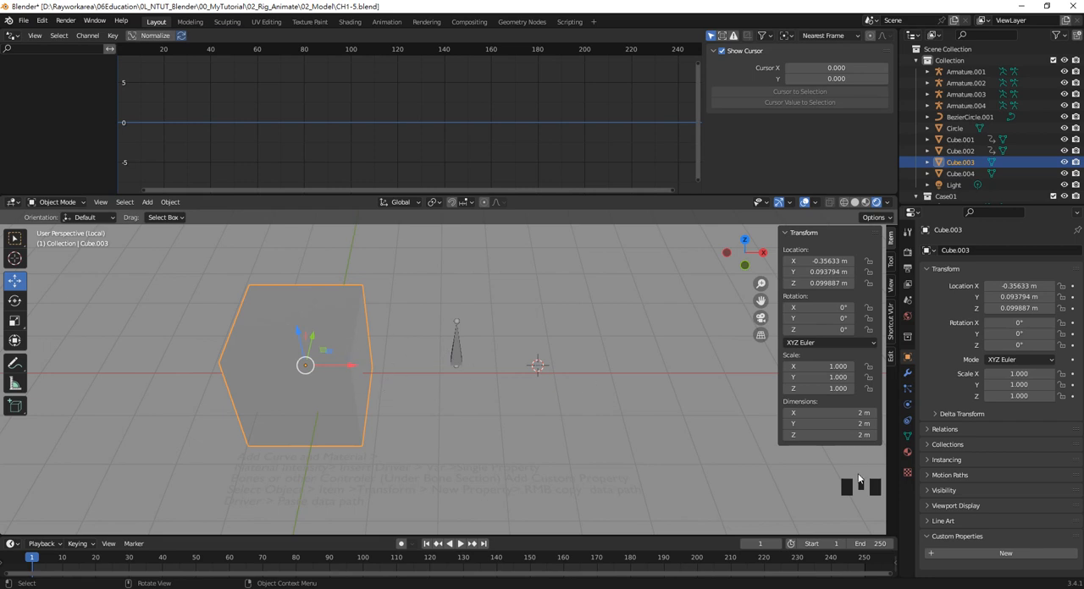
Set the Emission colour of the cube's material to a light violet
{"action": "left_click", "coordinate": [908, 454]}
{"action": "scroll", "coordinate": [1018, 528], "scroll_direction": "down", "scroll_amount": 10}
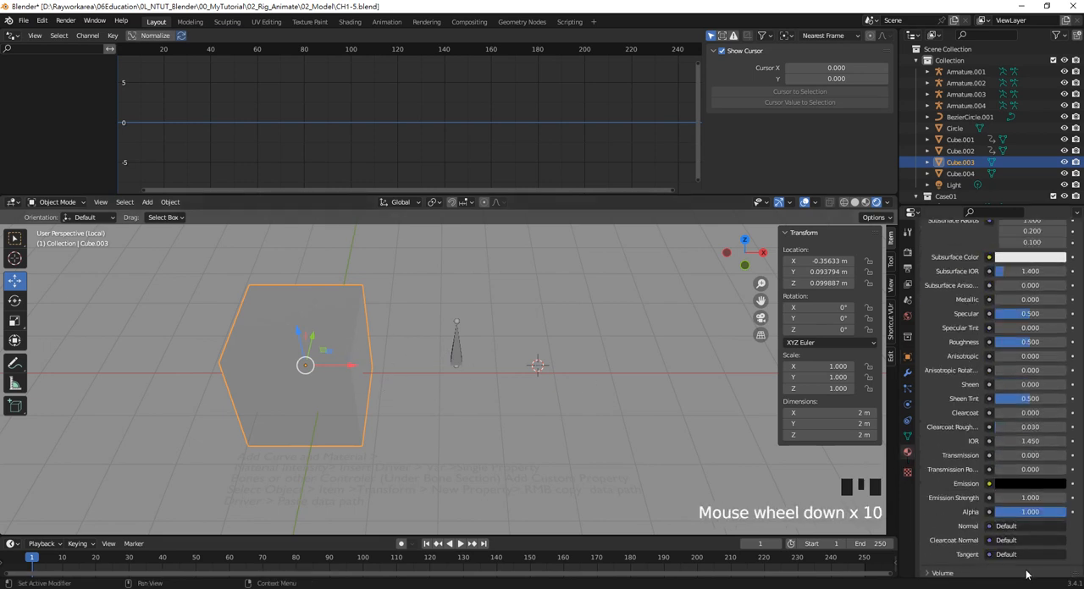
{"action": "left_click", "coordinate": [1021, 487]}
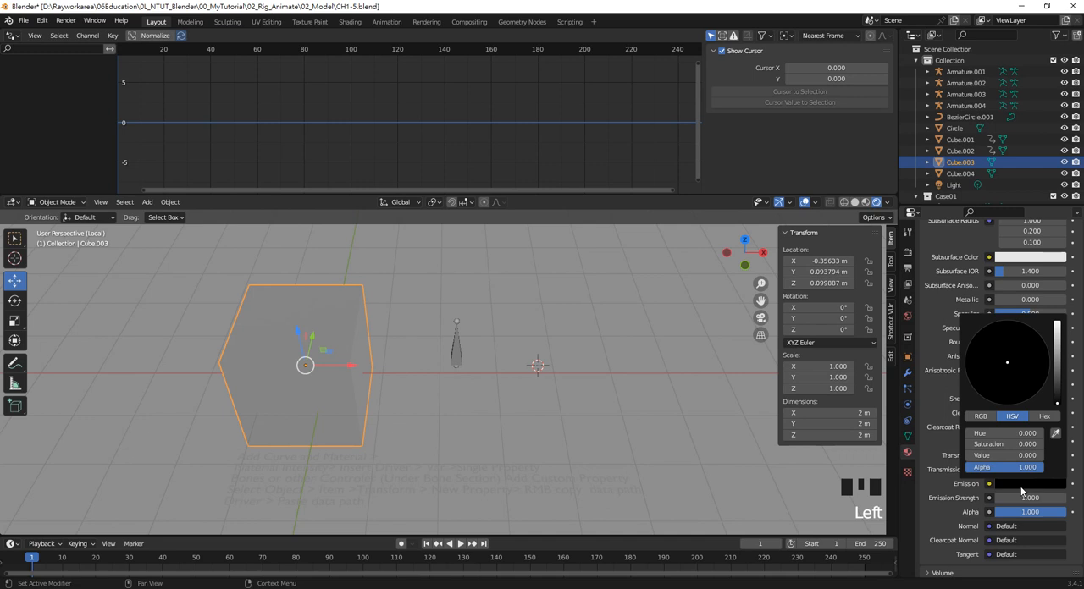
{"action": "left_click_drag", "start_coordinate": [1057, 349], "coordinate": [1025, 355]}
{"action": "left_click", "coordinate": [1031, 351]}
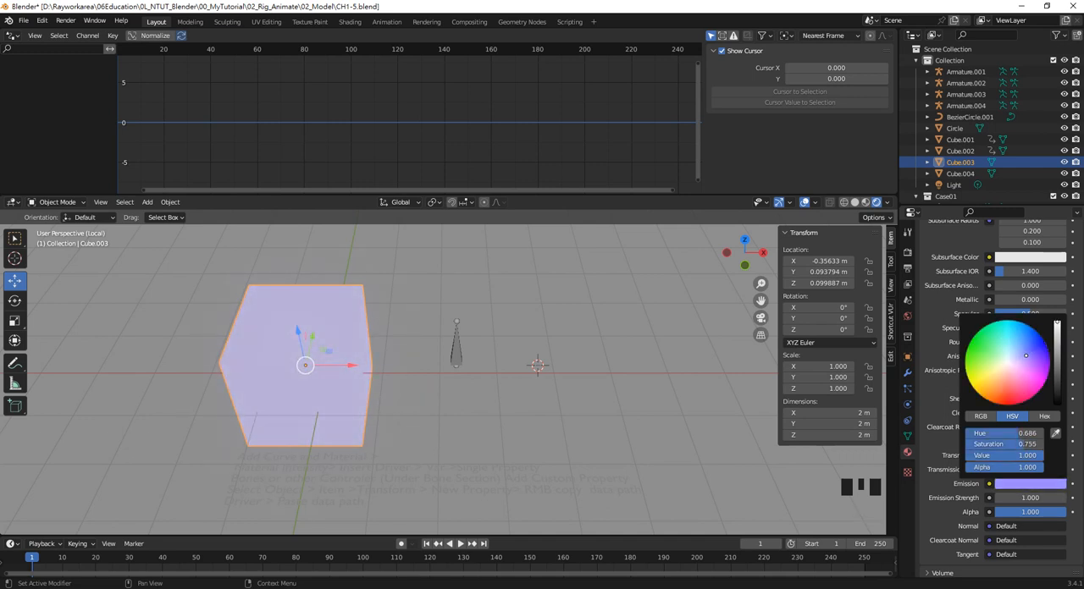
Add a driver to the Emission Strength of the cube's material and move its settings clear of the material values
{"action": "right_click", "coordinate": [1002, 504]}
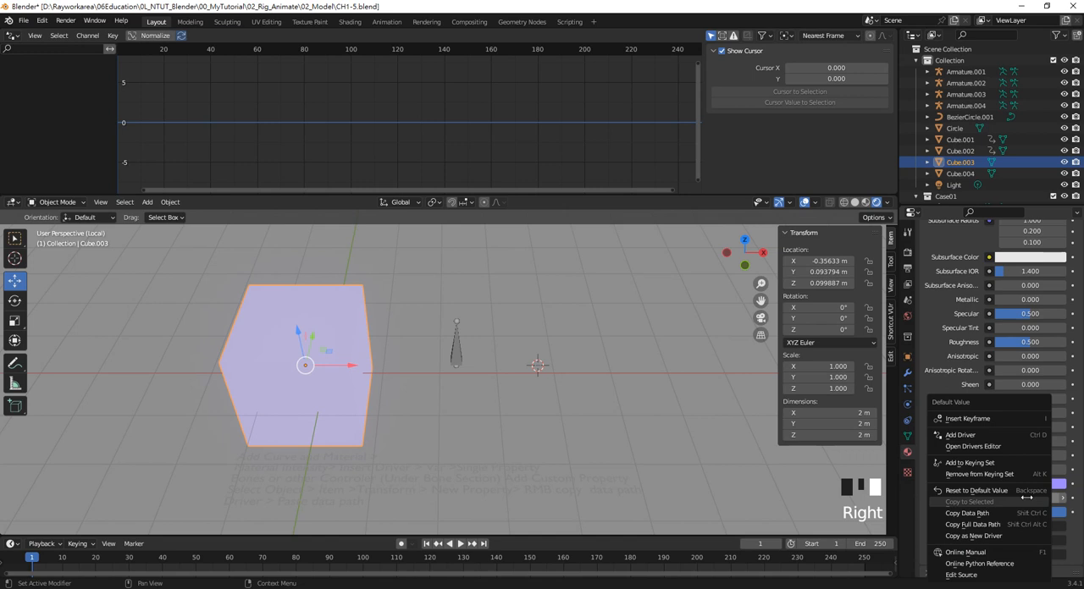
{"action": "left_click", "coordinate": [992, 436]}
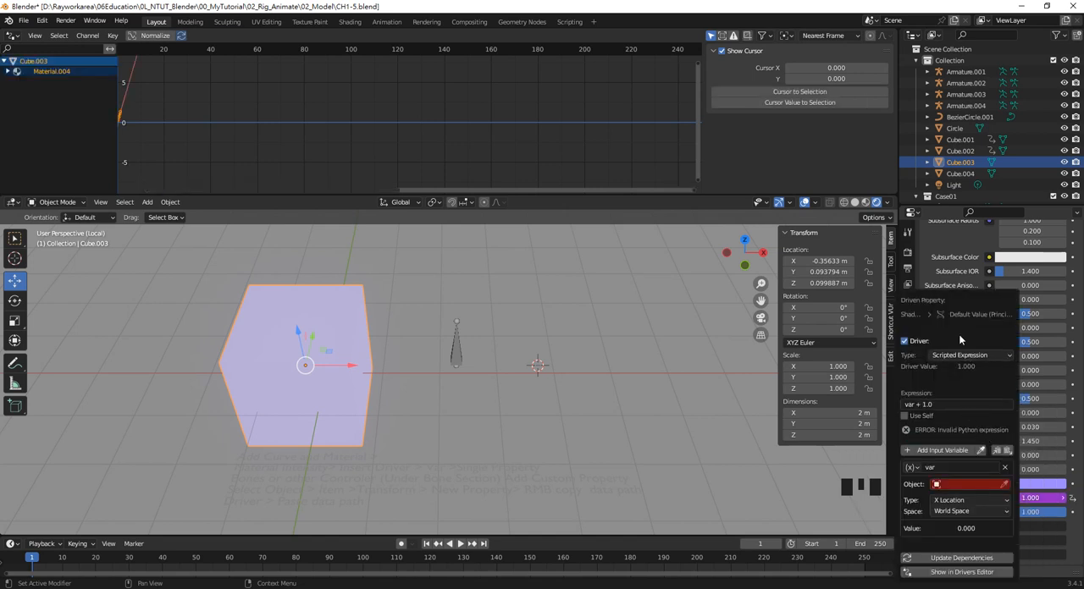
{"action": "left_click_drag", "start_coordinate": [957, 298], "coordinate": [601, 265]}
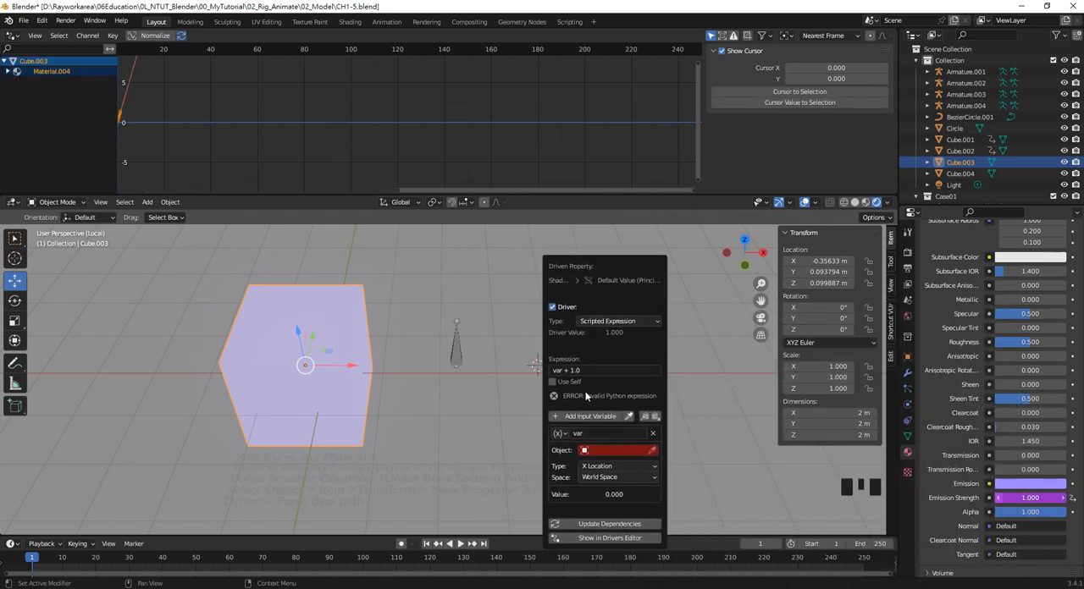
Change the driver variable to Single Property and set Armature.003 as its target object
{"action": "left_click", "coordinate": [563, 436]}
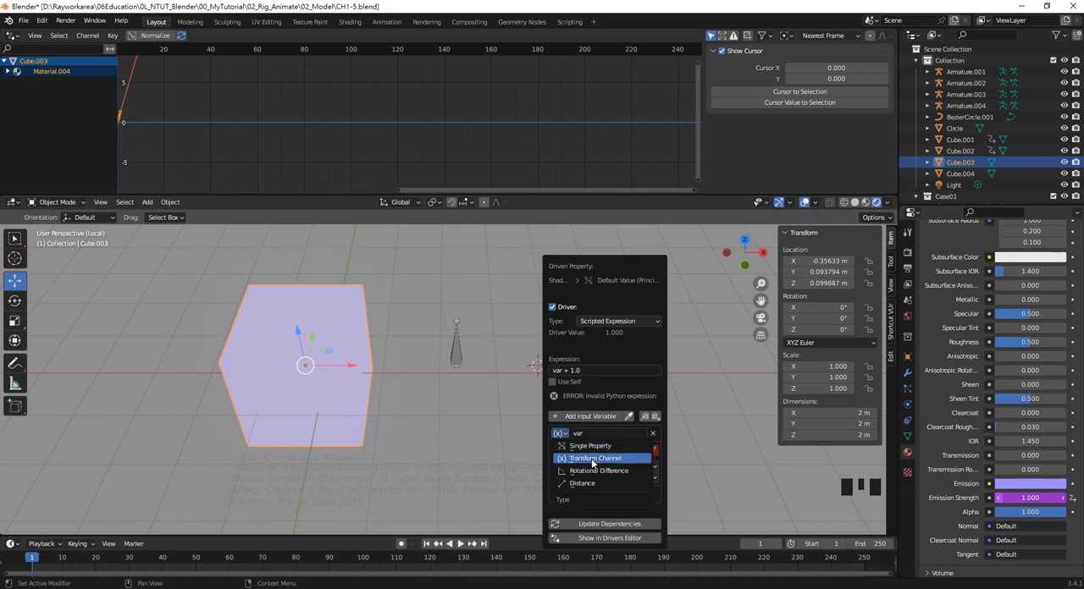
{"action": "left_click", "coordinate": [596, 448]}
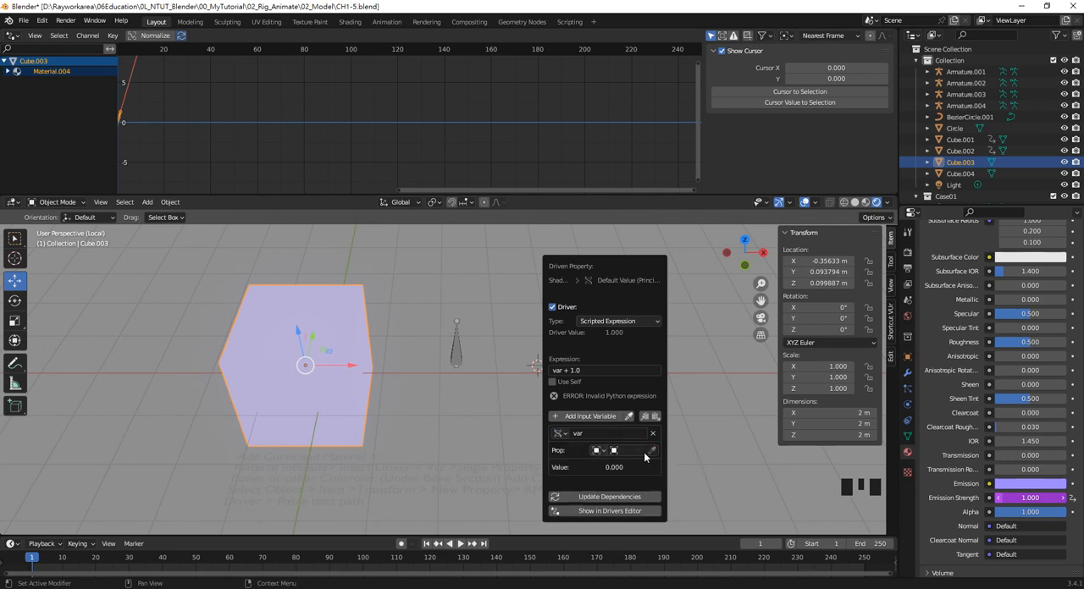
{"action": "left_click", "coordinate": [645, 451]}
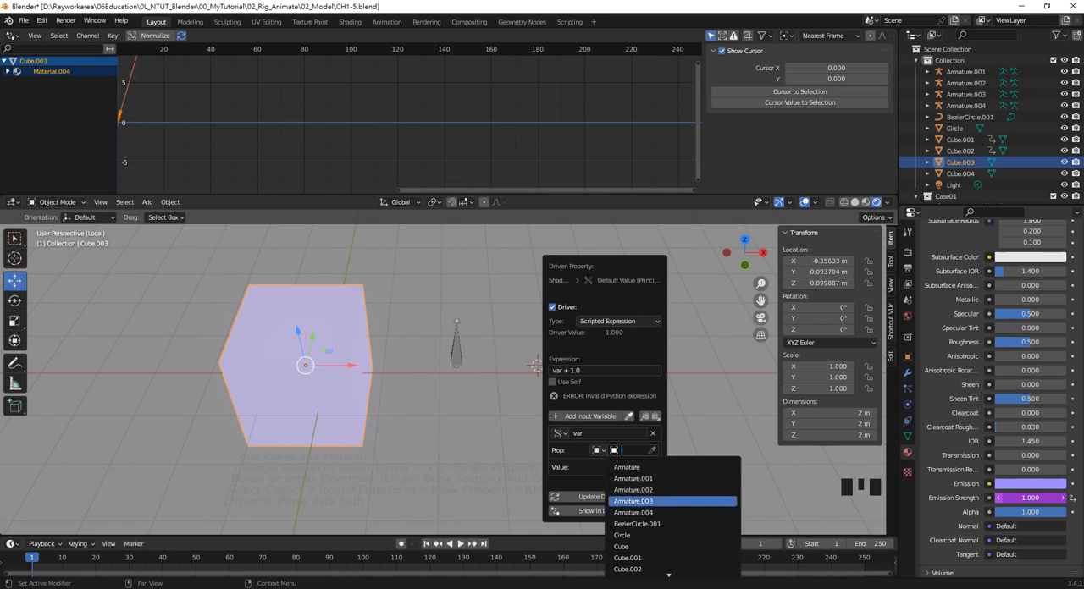
{"action": "left_click", "coordinate": [660, 502]}
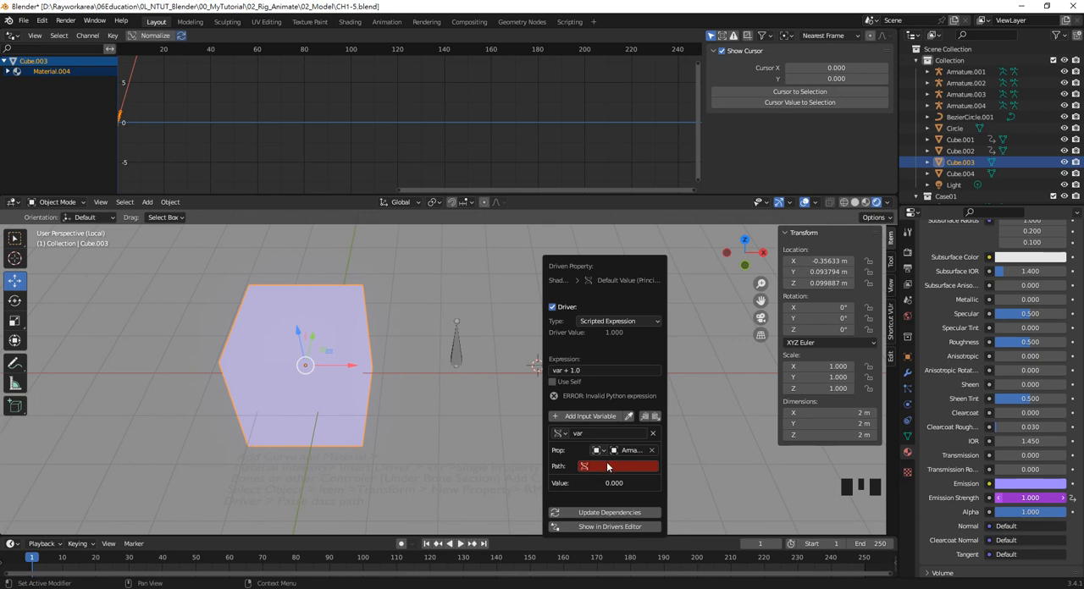
Put Armature.003 into Pose Mode and copy the data path of its bone's Emission property
{"action": "left_click", "coordinate": [455, 355]}
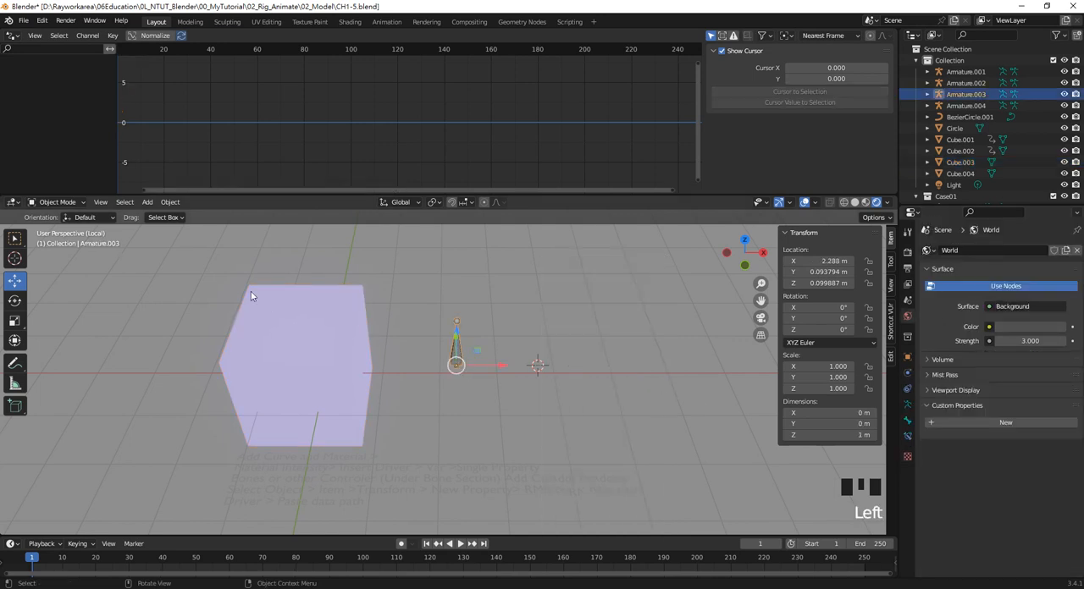
{"action": "left_click_drag", "start_coordinate": [68, 203], "coordinate": [73, 240]}
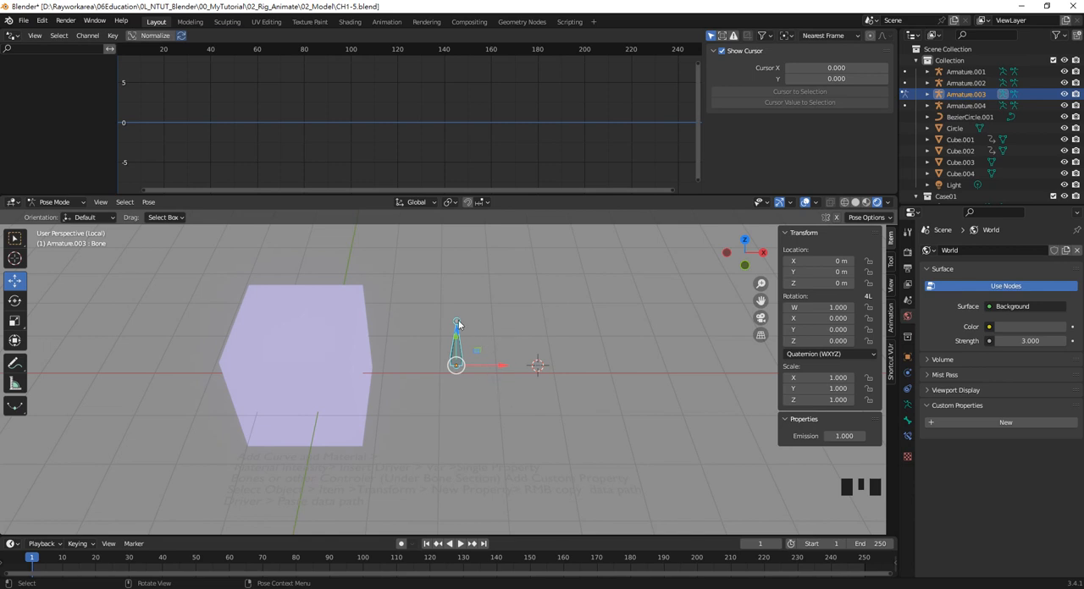
{"action": "right_click", "coordinate": [838, 436]}
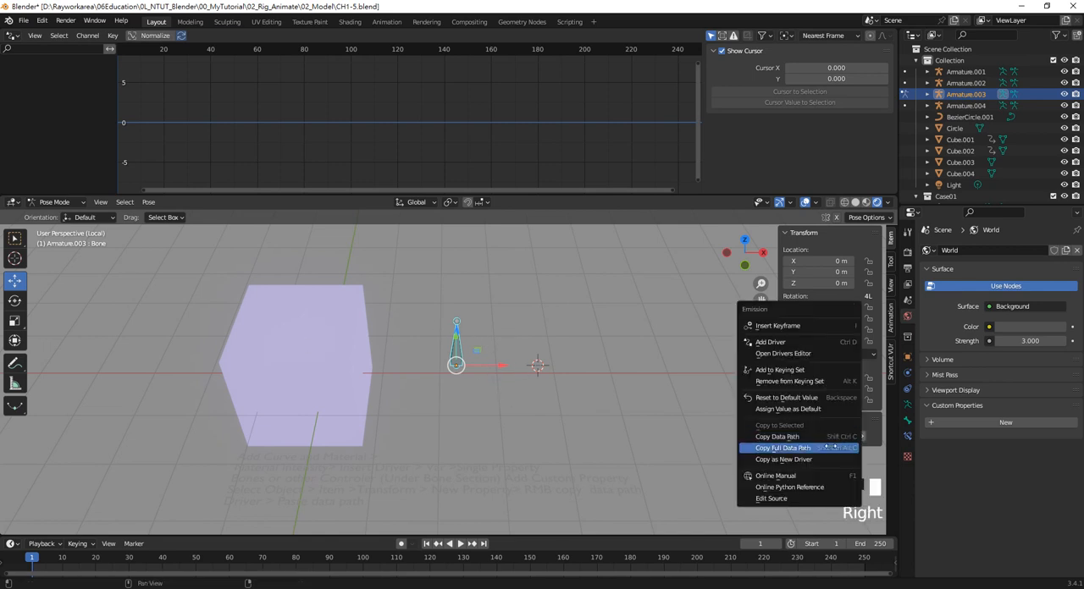
{"action": "left_click", "coordinate": [837, 439]}
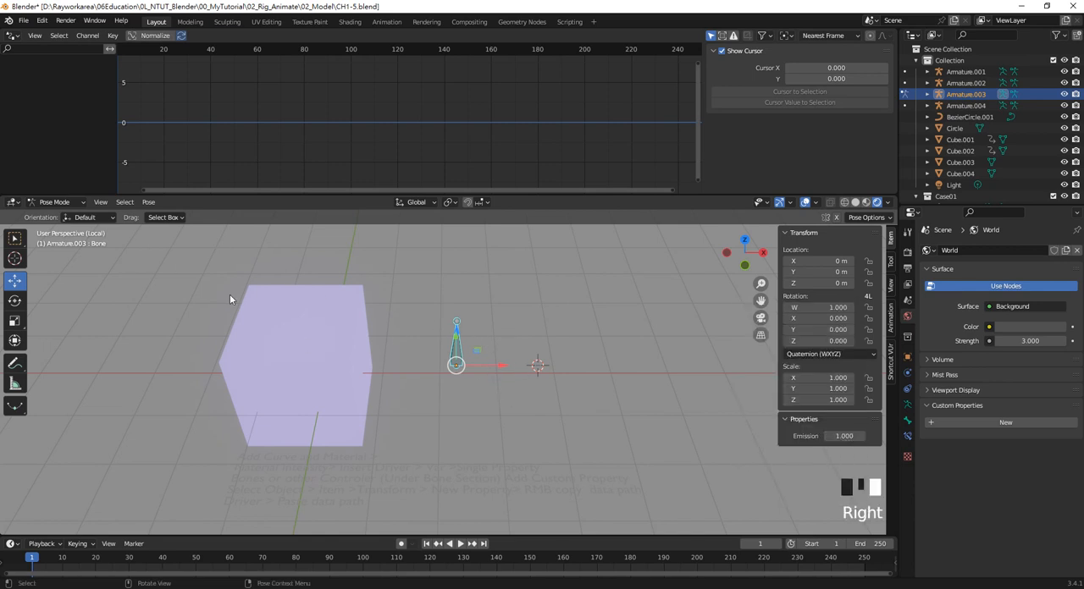
Reopen the driver on the cube material's Emission Strength and paste the copied data path as the variable's path
{"action": "left_click", "coordinate": [264, 311]}
{"action": "scroll", "coordinate": [1013, 482], "scroll_direction": "down", "scroll_amount": 9}
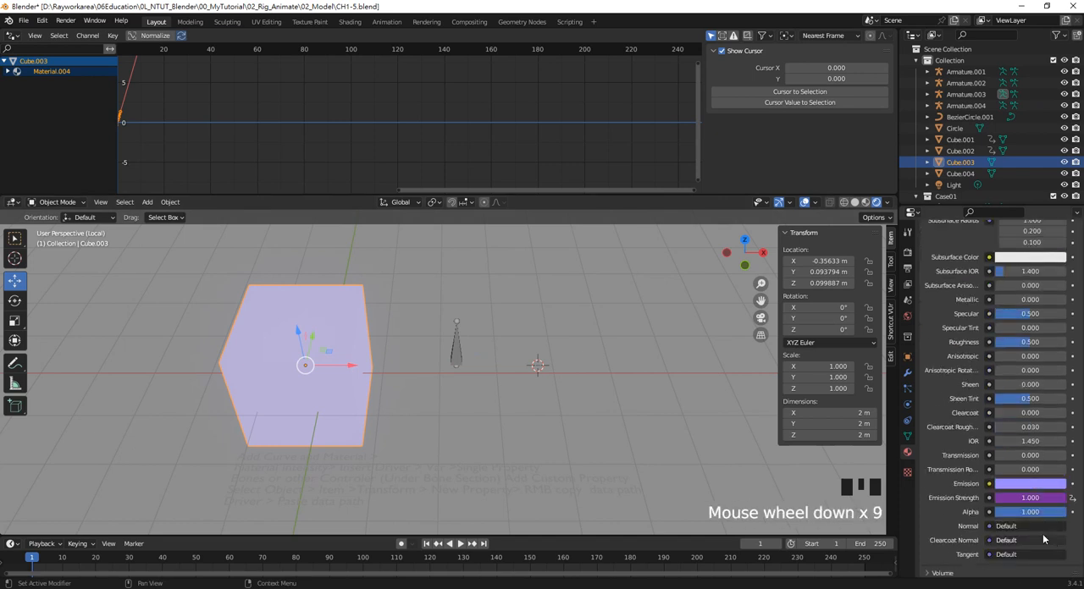
{"action": "right_click", "coordinate": [987, 490]}
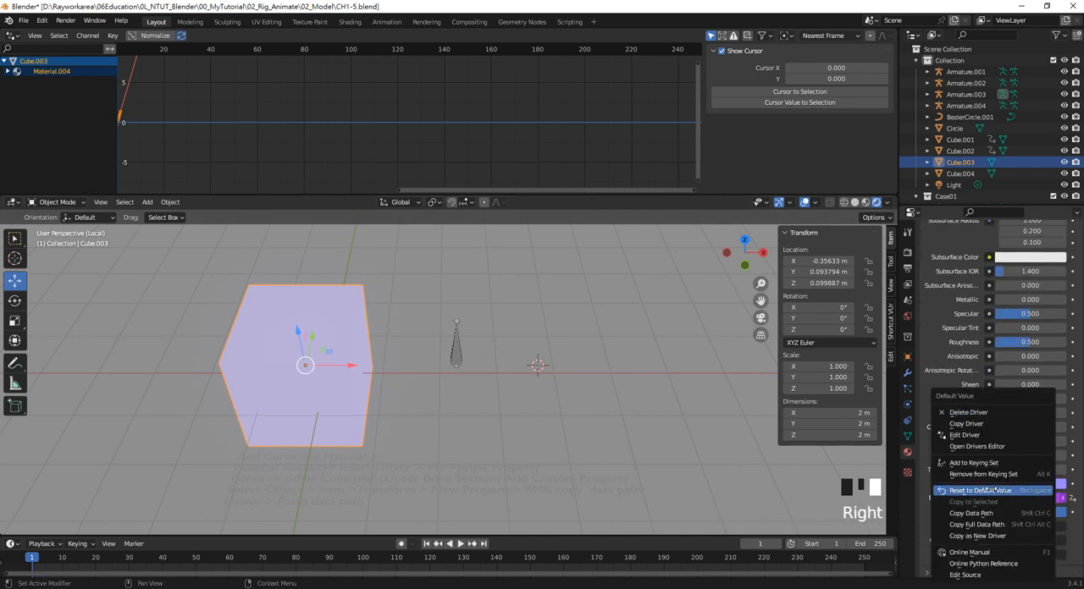
{"action": "left_click", "coordinate": [985, 432]}
{"action": "right_click", "coordinate": [963, 514]}
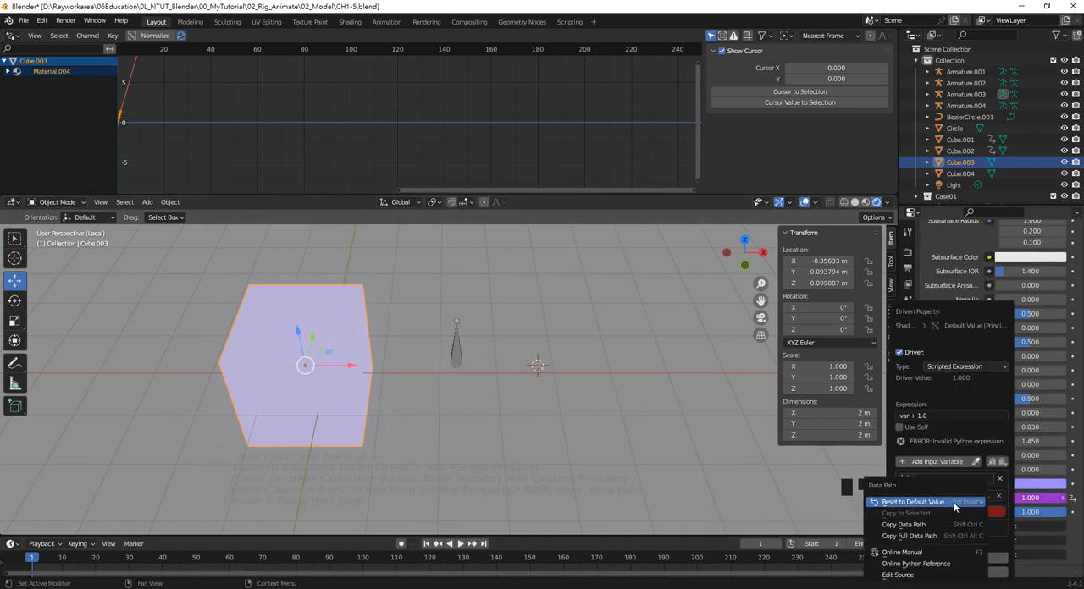
{"action": "left_click", "coordinate": [999, 511]}
{"action": "left_click", "coordinate": [991, 511]}
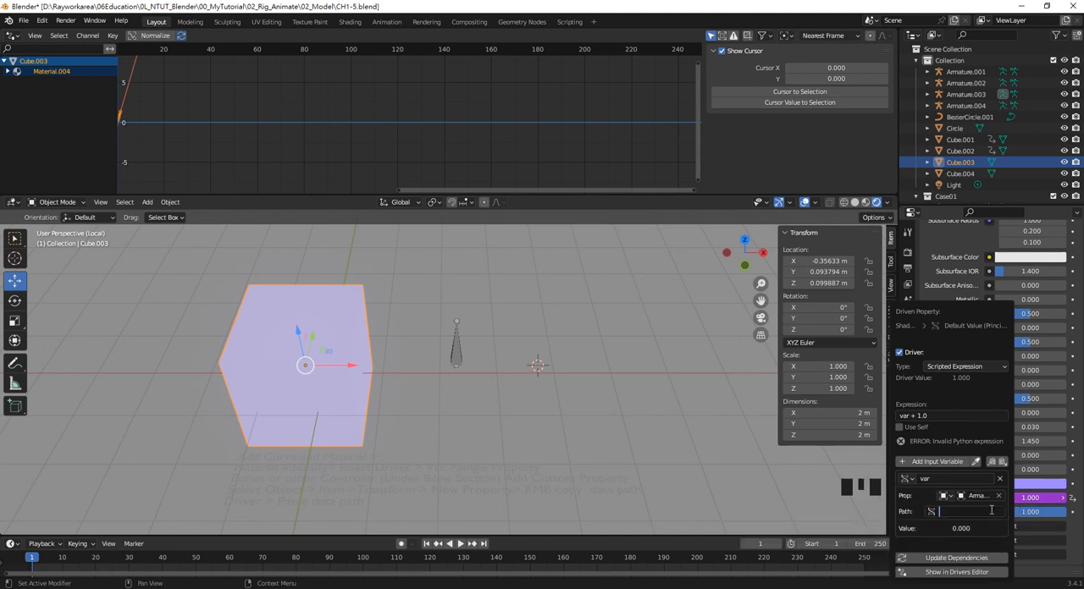
{"action": "key", "text": "ctrl+v"}
{"action": "key", "text": "Return"}
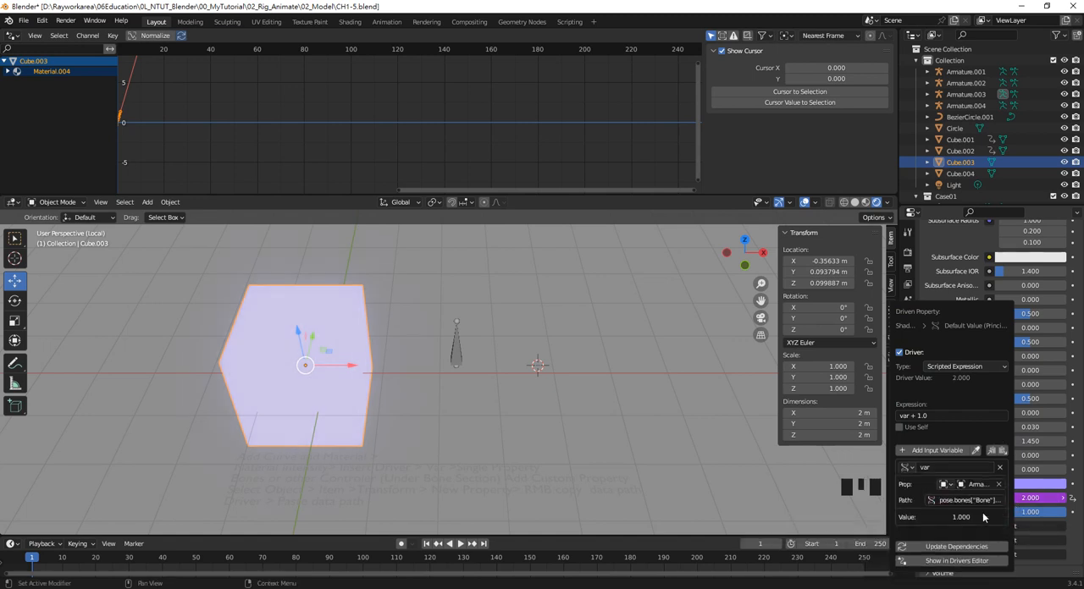
Return to the armature's bone in Pose Mode and raise its Emission property to about 8.34
{"action": "left_click", "coordinate": [457, 361]}
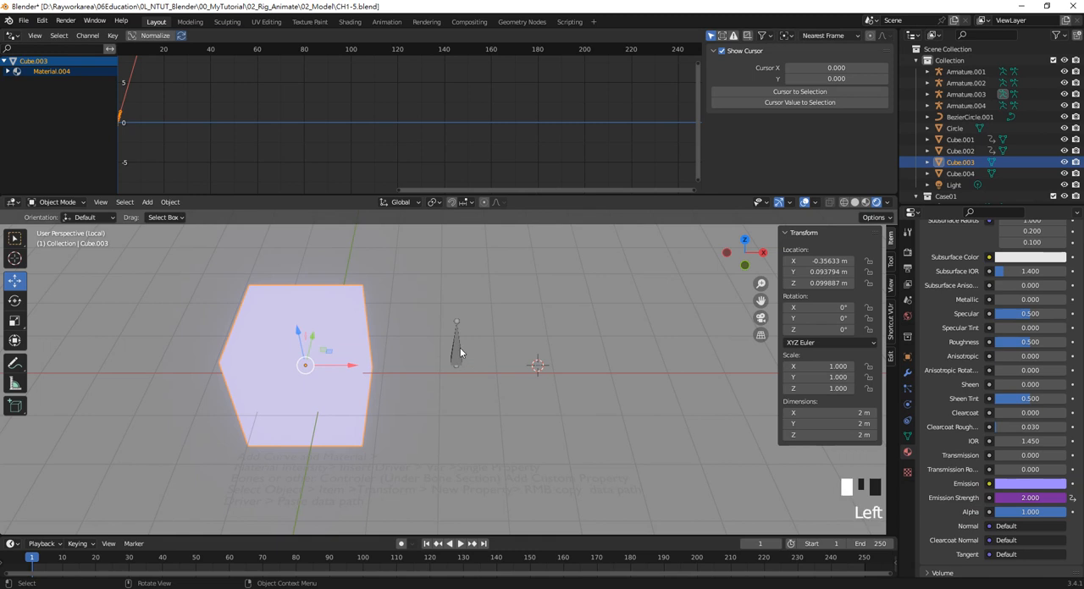
{"action": "left_click_drag", "start_coordinate": [499, 369], "coordinate": [562, 386]}
{"action": "key", "text": "ctrl+z"}
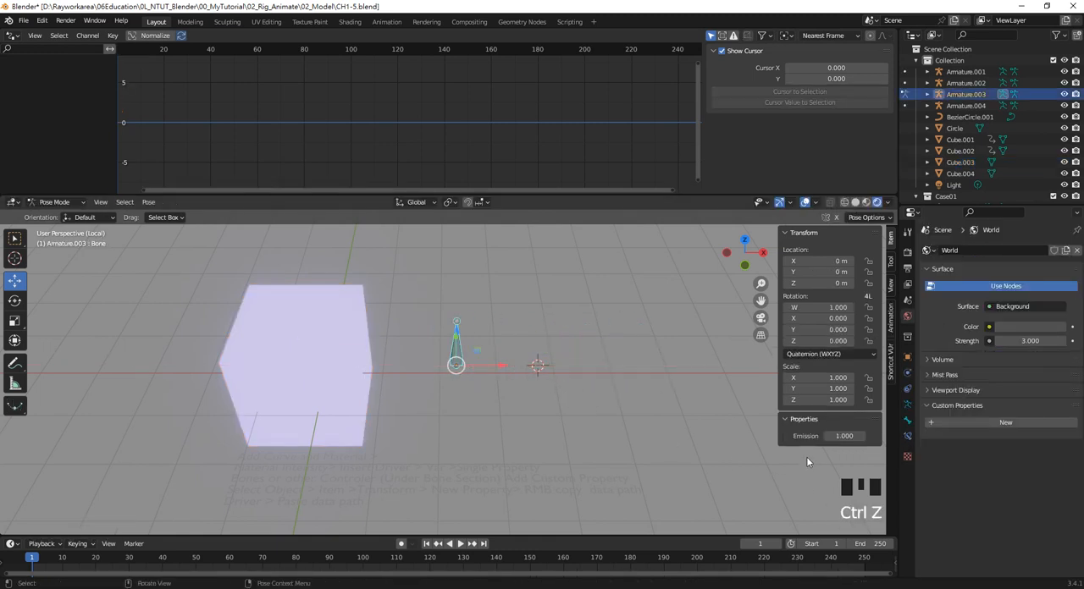
{"action": "left_click_drag", "start_coordinate": [842, 435], "coordinate": [914, 435]}
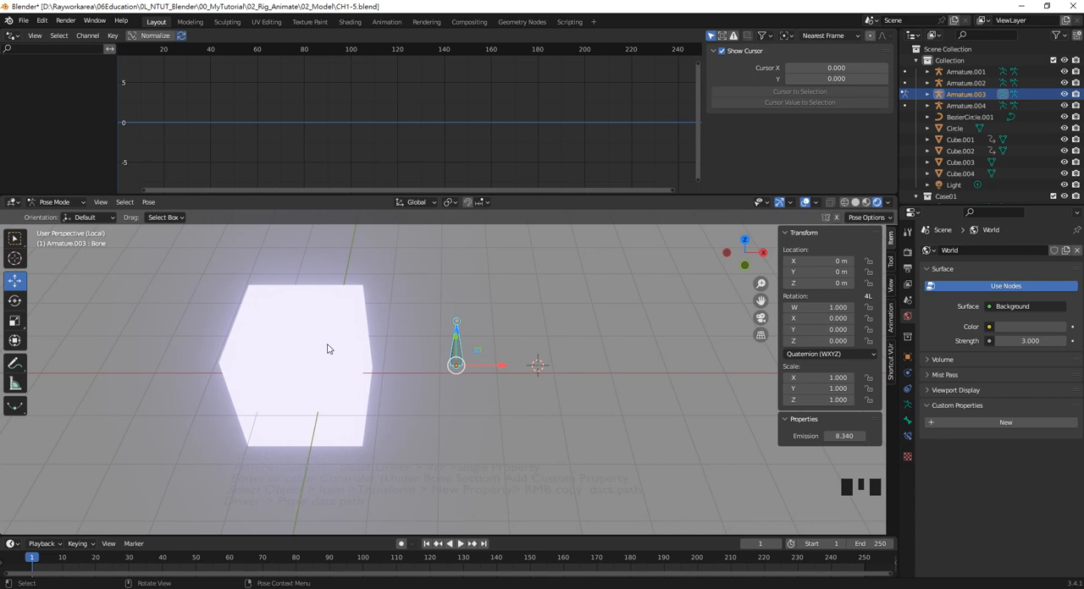
Add a second custom property to the armature's pose bone
{"action": "left_click", "coordinate": [497, 365]}
{"action": "left_click", "coordinate": [453, 346]}
{"action": "left_click", "coordinate": [907, 420]}
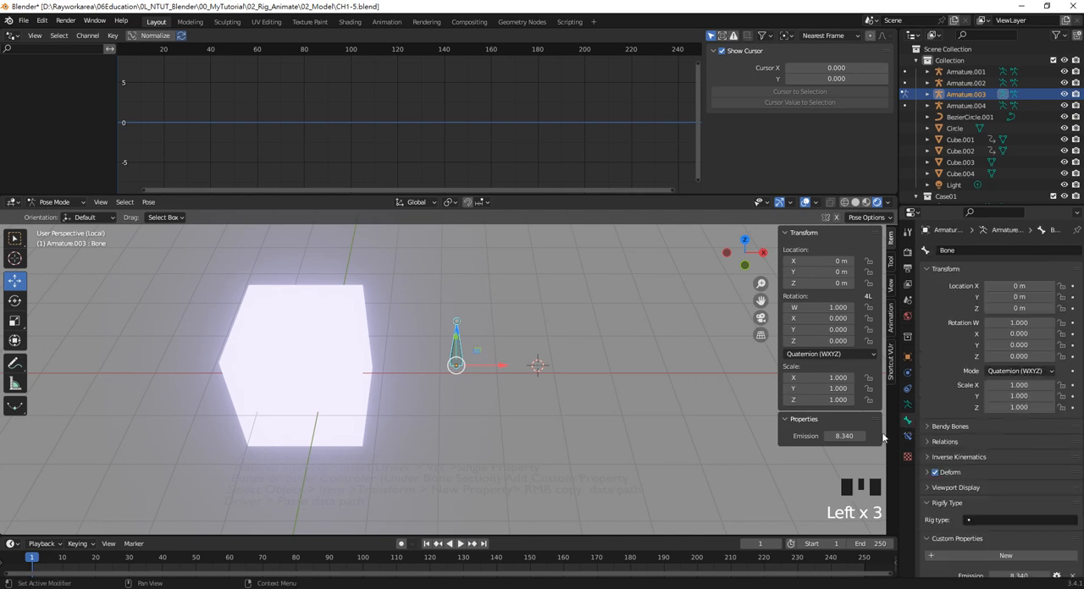
{"action": "scroll", "coordinate": [956, 531], "scroll_direction": "down", "scroll_amount": 1}
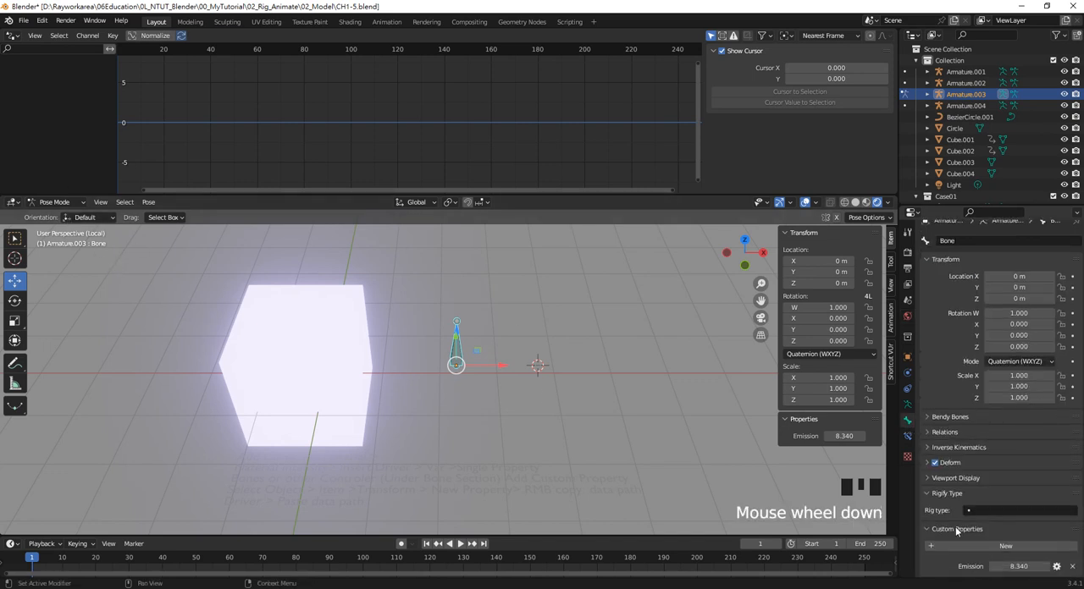
{"action": "scroll", "coordinate": [956, 530], "scroll_direction": "down", "scroll_amount": 3}
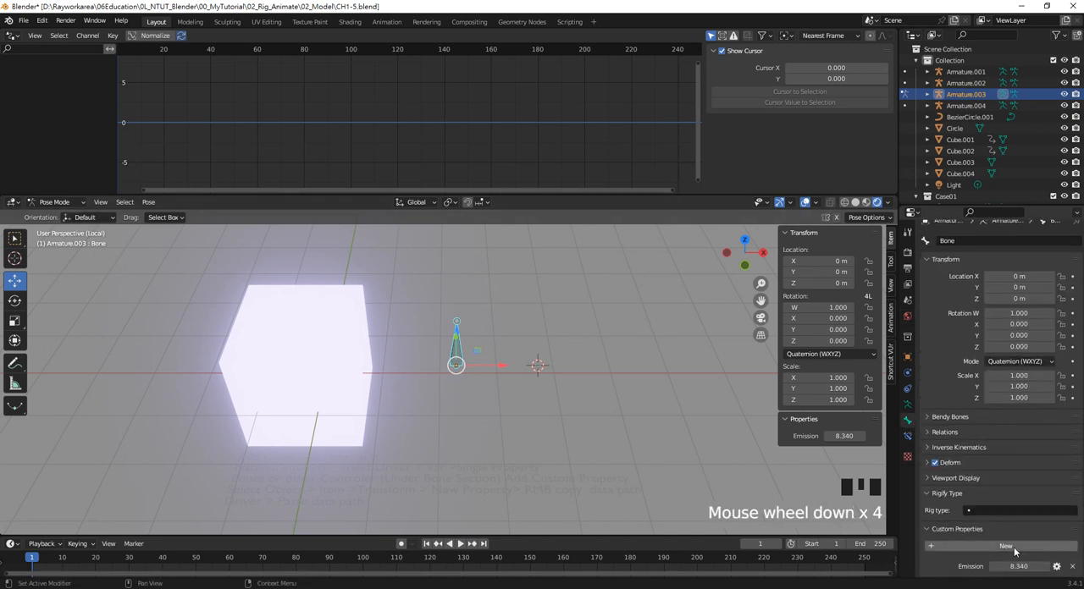
{"action": "left_click", "coordinate": [1013, 547]}
{"action": "scroll", "coordinate": [1014, 547], "scroll_direction": "down", "scroll_amount": 3}
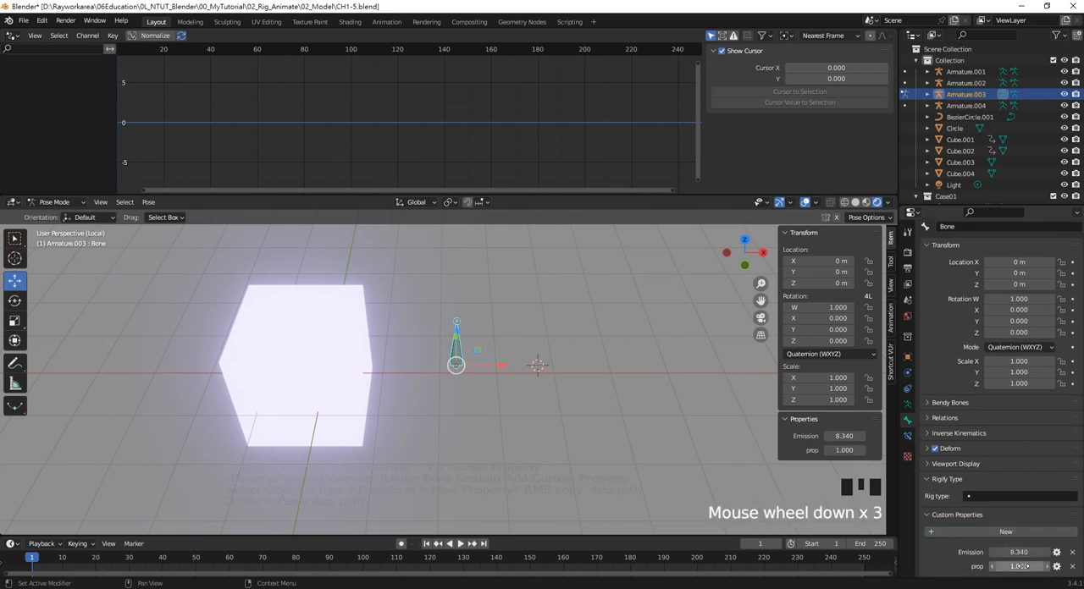
Change the bone's new custom property to the Integer type and rename it Shape
{"action": "left_click", "coordinate": [1056, 566]}
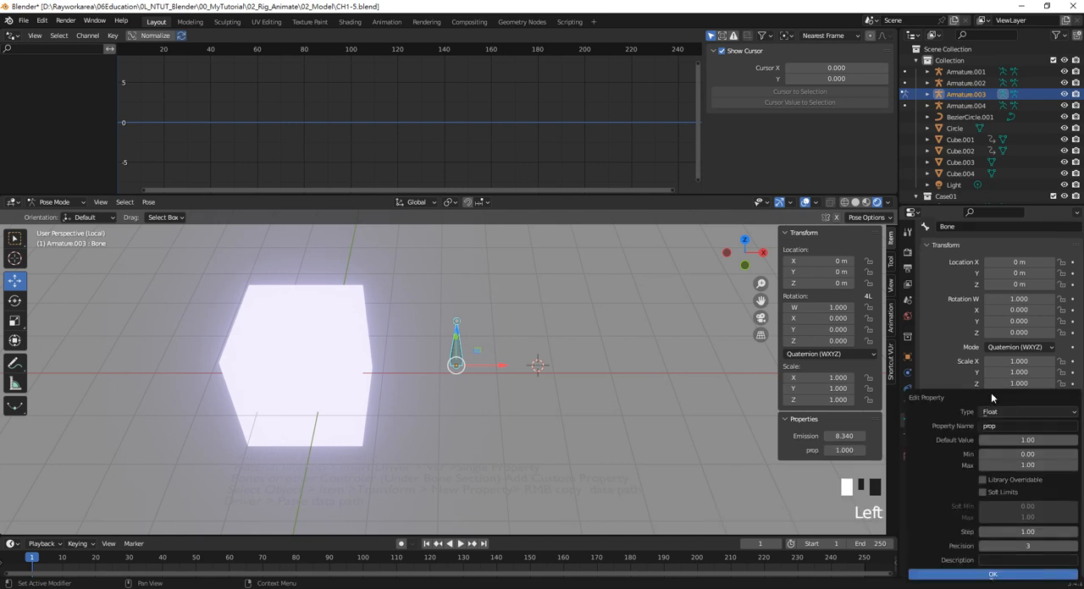
{"action": "left_click_drag", "start_coordinate": [990, 393], "coordinate": [665, 324]}
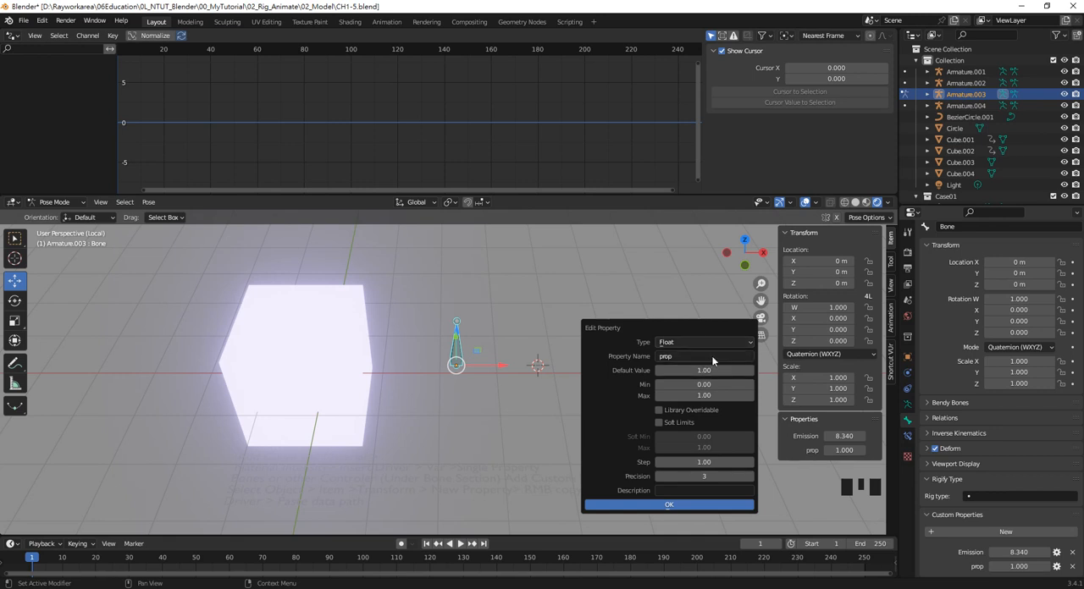
{"action": "left_click", "coordinate": [687, 341]}
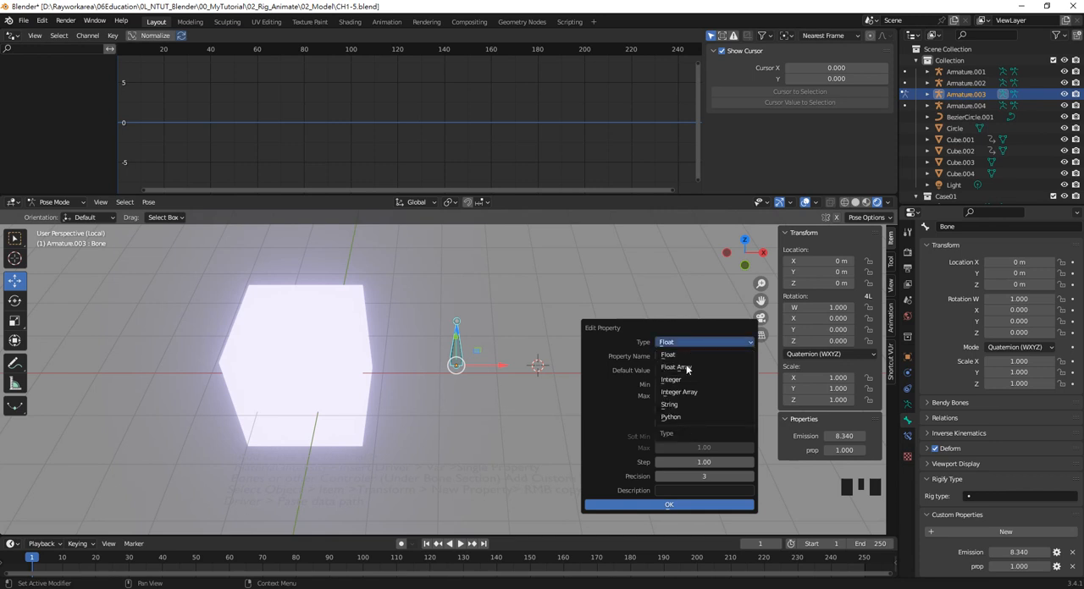
{"action": "left_click", "coordinate": [686, 380]}
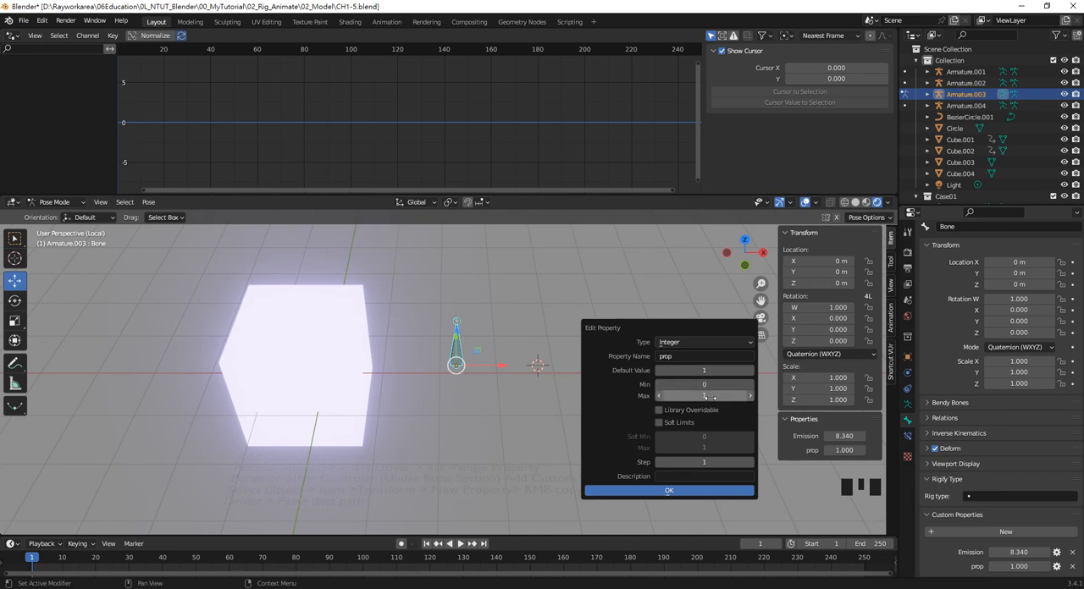
{"action": "left_click", "coordinate": [686, 356]}
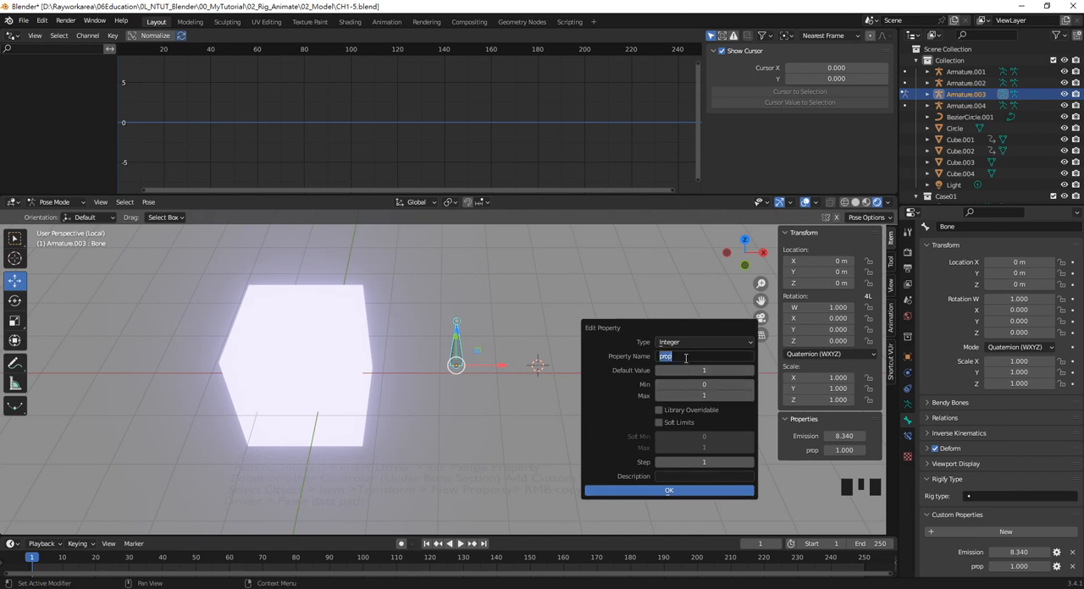
{"action": "type", "text": "Shape"}
{"action": "left_click", "coordinate": [686, 491]}
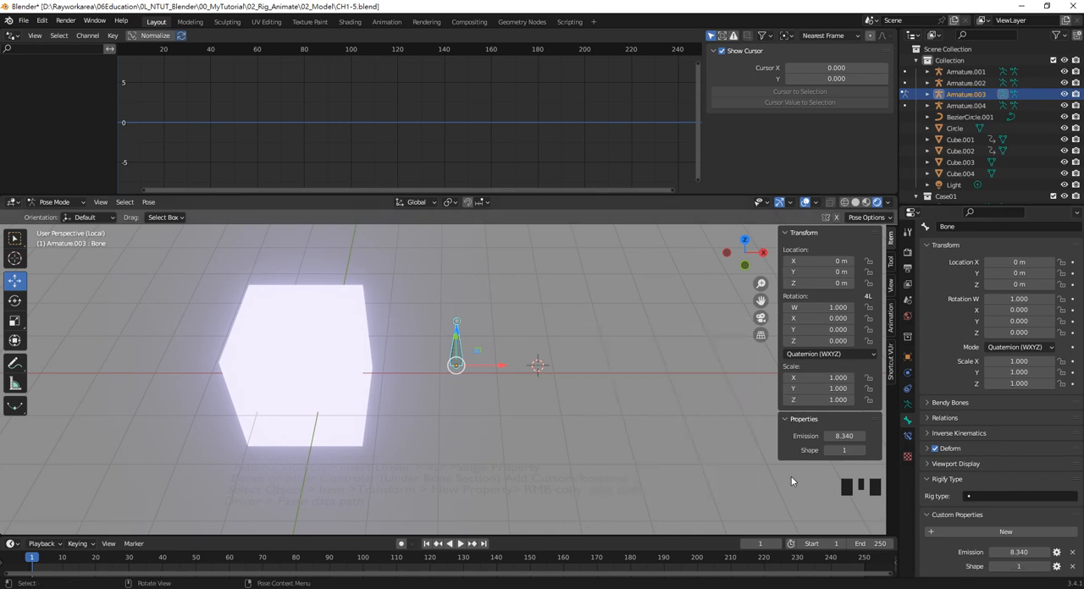
Select the cube and add a Basis shape key to its mesh
{"action": "left_click", "coordinate": [334, 328]}
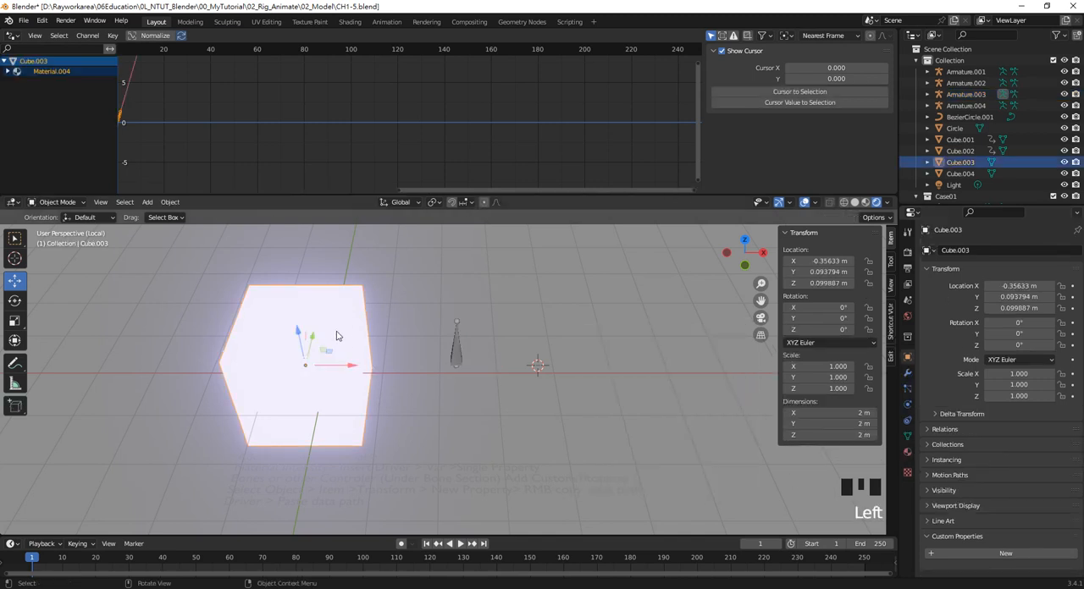
{"action": "left_click", "coordinate": [908, 435]}
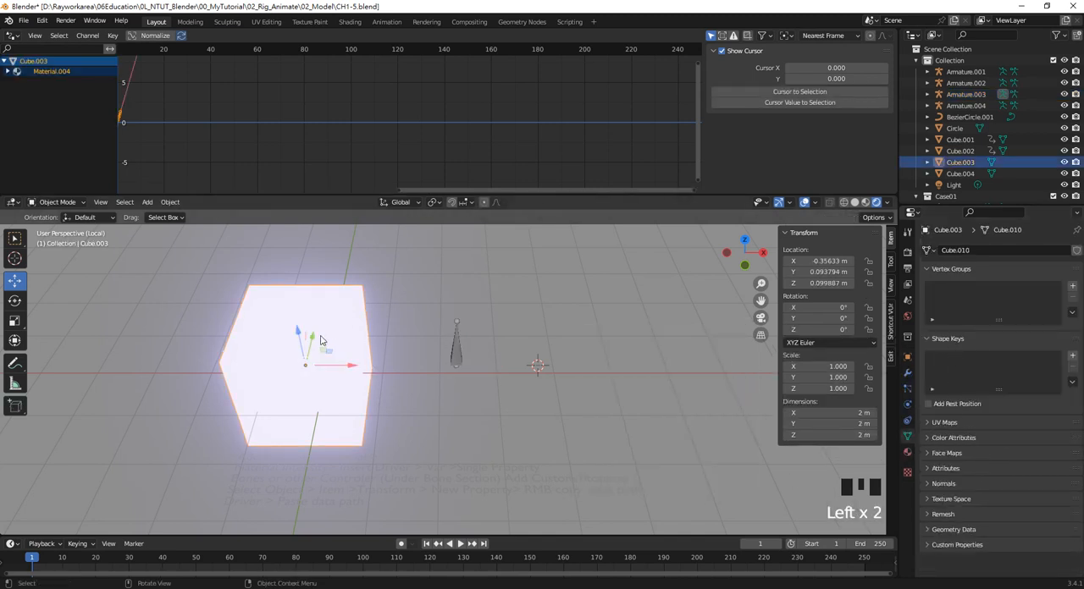
{"action": "left_click", "coordinate": [1072, 355]}
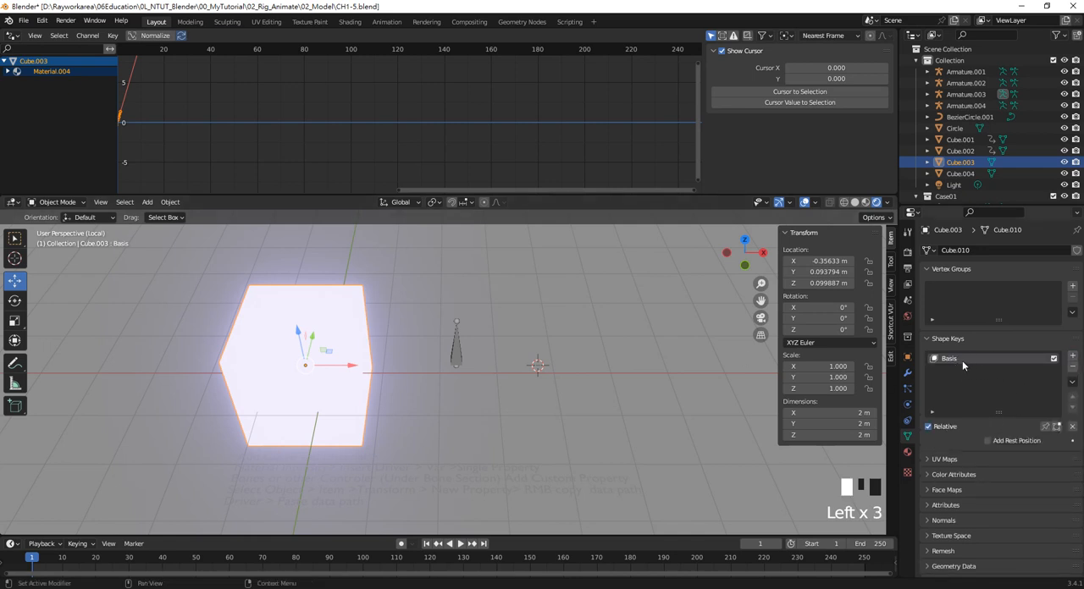
Add a second shape key to the cube and, in Edit Mode, move its upper rear-right and upper front-left corner vertices outward
{"action": "left_click", "coordinate": [1073, 358]}
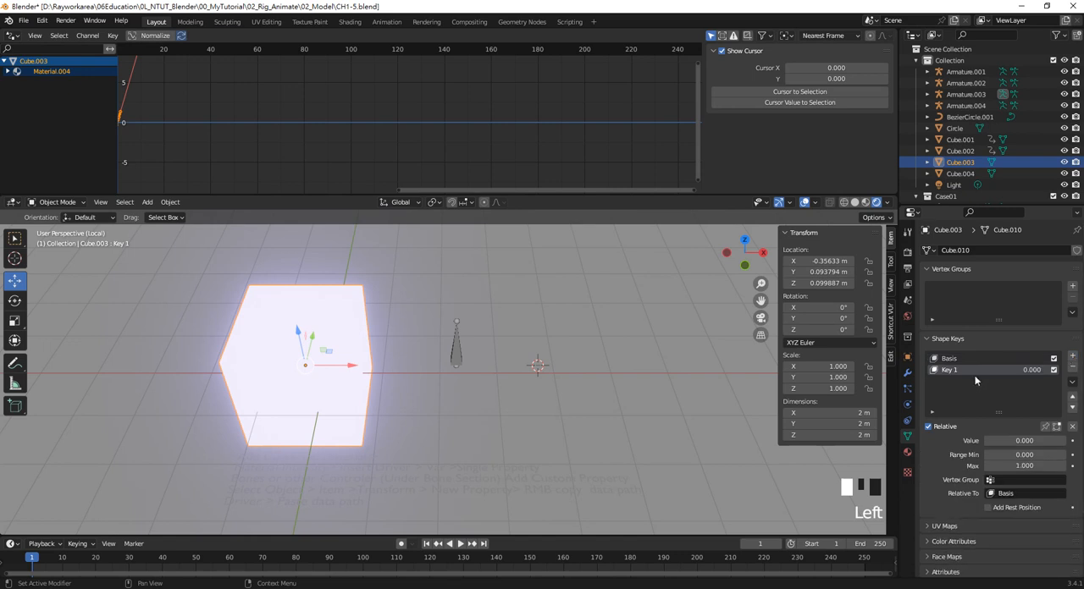
{"action": "key", "text": "Tab"}
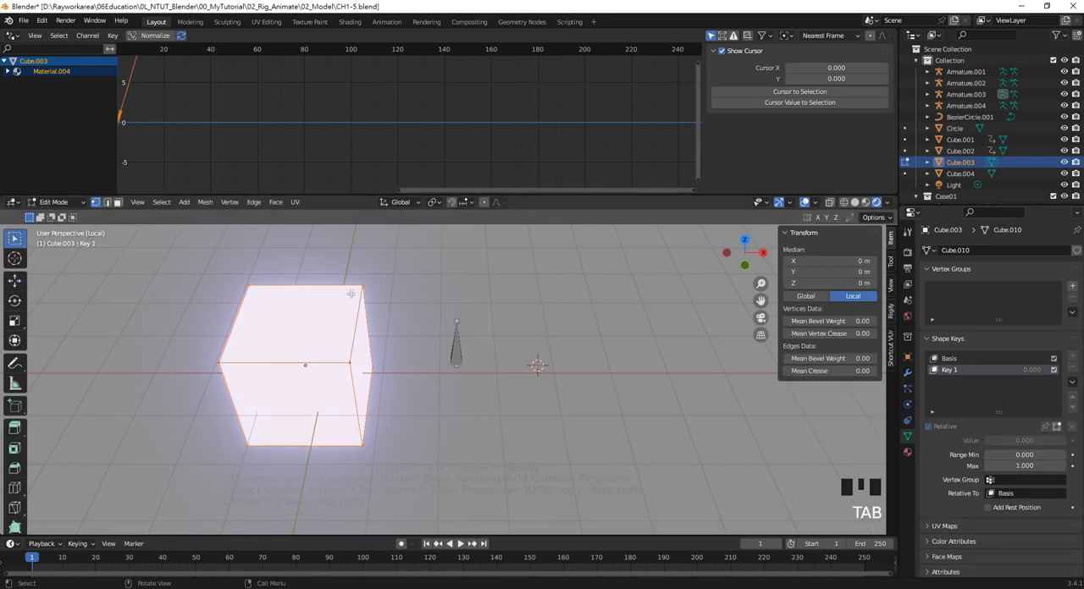
{"action": "double_click", "coordinate": [349, 273]}
{"action": "double_click", "coordinate": [347, 267]}
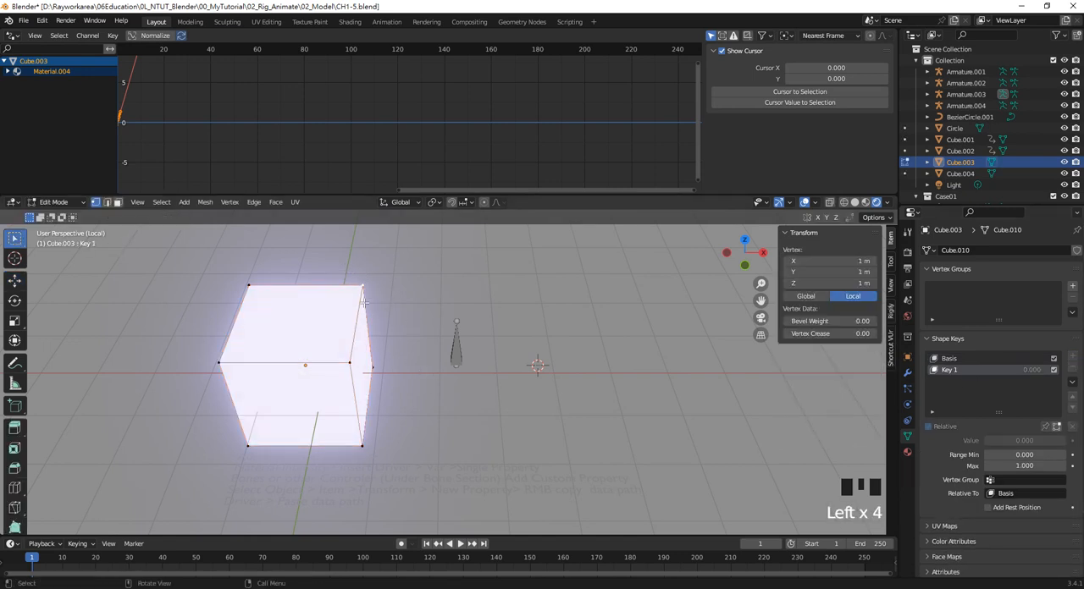
{"action": "key", "text": "g"}
{"action": "left_click", "coordinate": [421, 265]}
{"action": "left_click_drag", "start_coordinate": [203, 339], "coordinate": [270, 396]}
{"action": "key", "text": "g"}
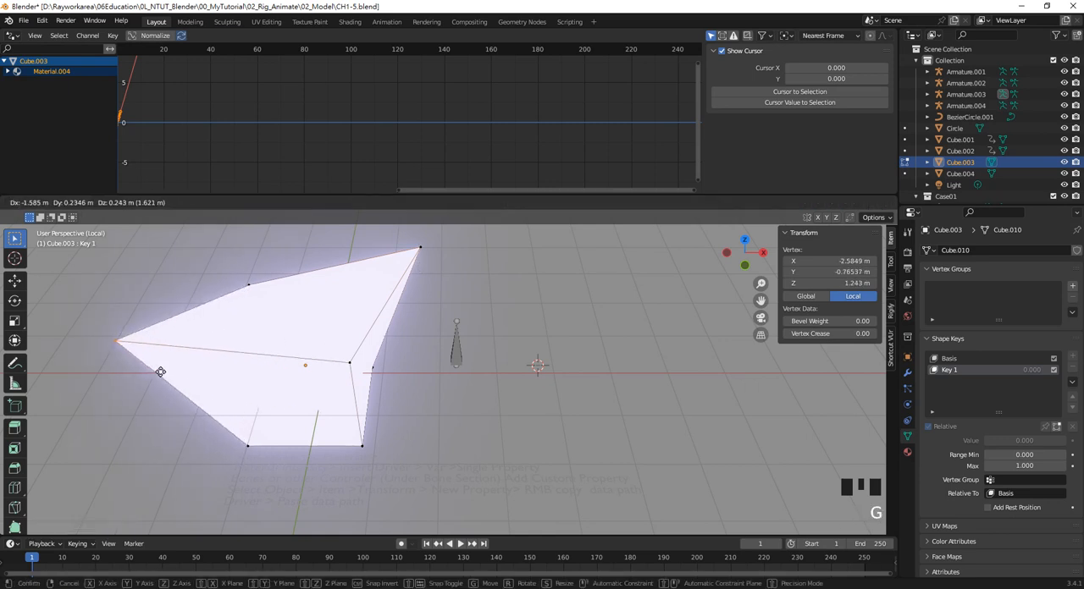
{"action": "left_click", "coordinate": [160, 371]}
Move the cube's lower front-right and upper rear-left corner vertices outward, then return to Object Mode
{"action": "left_click_drag", "start_coordinate": [400, 474], "coordinate": [362, 430]}
{"action": "key", "text": "g"}
{"action": "left_click", "coordinate": [432, 459]}
{"action": "left_click_drag", "start_coordinate": [234, 262], "coordinate": [296, 317]}
{"action": "key", "text": "g"}
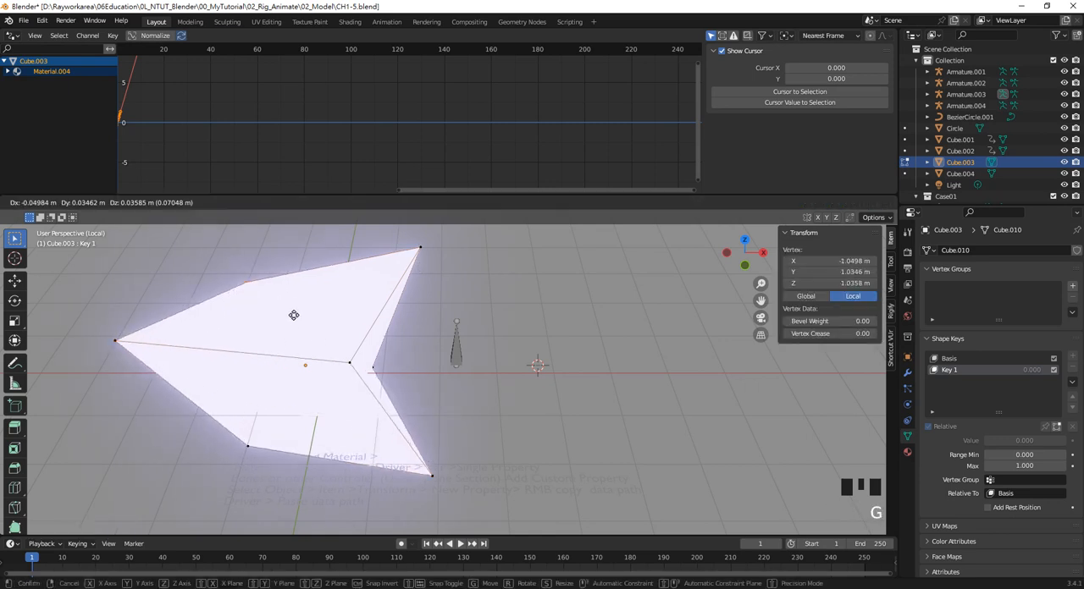
{"action": "left_click", "coordinate": [207, 266]}
{"action": "middle_click_drag", "start_coordinate": [456, 424], "coordinate": [459, 398]}
{"action": "scroll", "coordinate": [455, 385], "scroll_direction": "down", "scroll_amount": 3}
{"action": "key", "text": "Tab"}
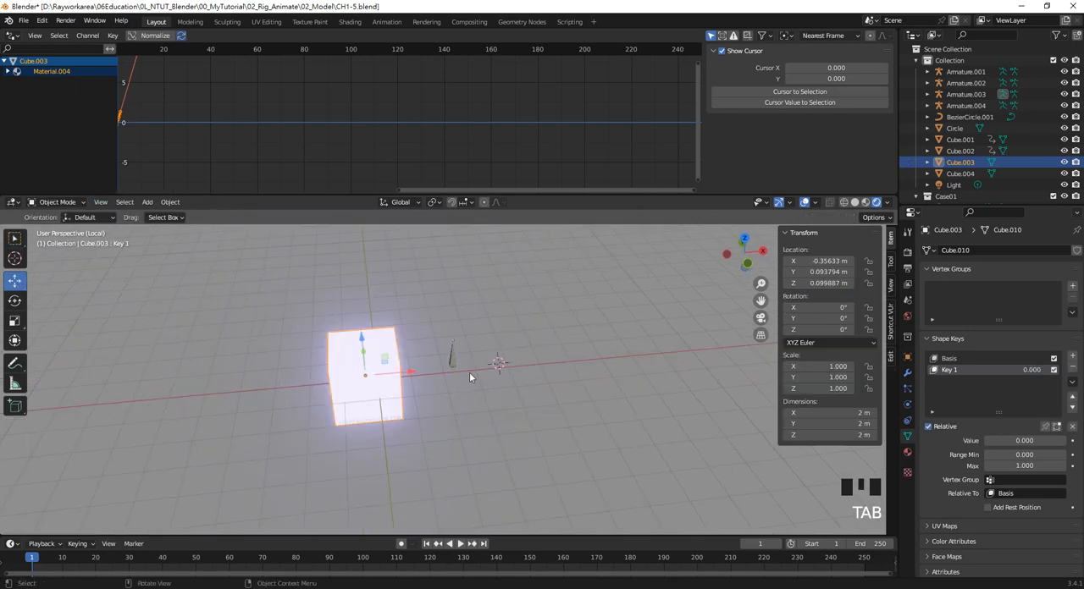
Add a driver to the Key 1 shape key's value, with a Single Property variable targeting Armature.003
{"action": "scroll", "coordinate": [594, 359], "scroll_direction": "up", "scroll_amount": 2}
{"action": "middle_click_drag", "start_coordinate": [593, 359], "coordinate": [567, 374]}
{"action": "scroll", "coordinate": [568, 375], "scroll_direction": "up", "scroll_amount": 1}
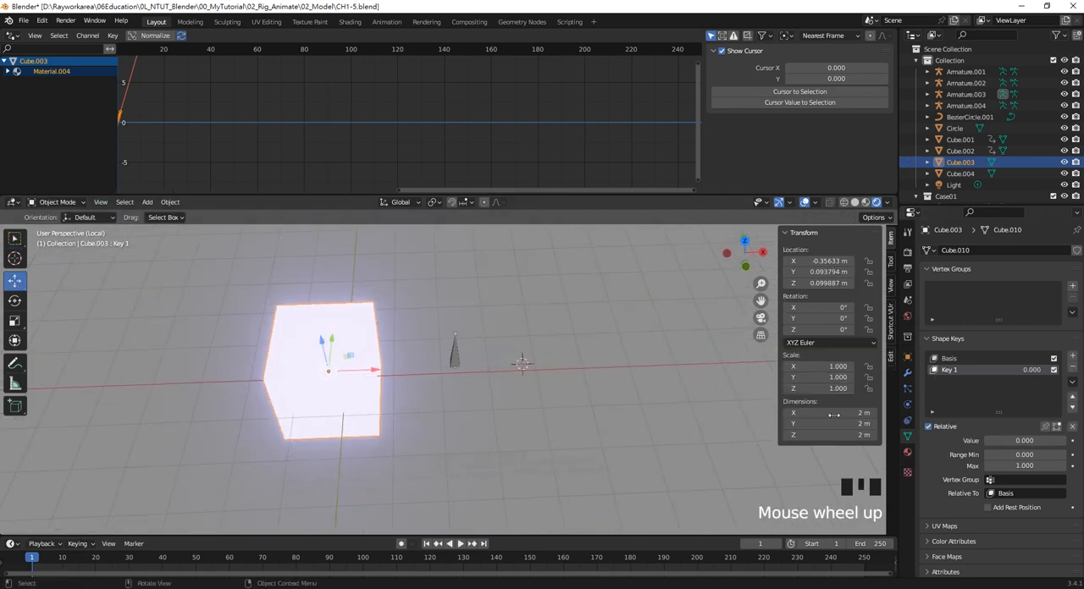
{"action": "mouse_move", "coordinate": [1003, 440]}
{"action": "left_mouse_down"}
{"action": "mouse_move", "coordinate": [1043, 440]}
{"action": "mouse_move", "coordinate": [983, 440]}
{"action": "left_mouse_up"}
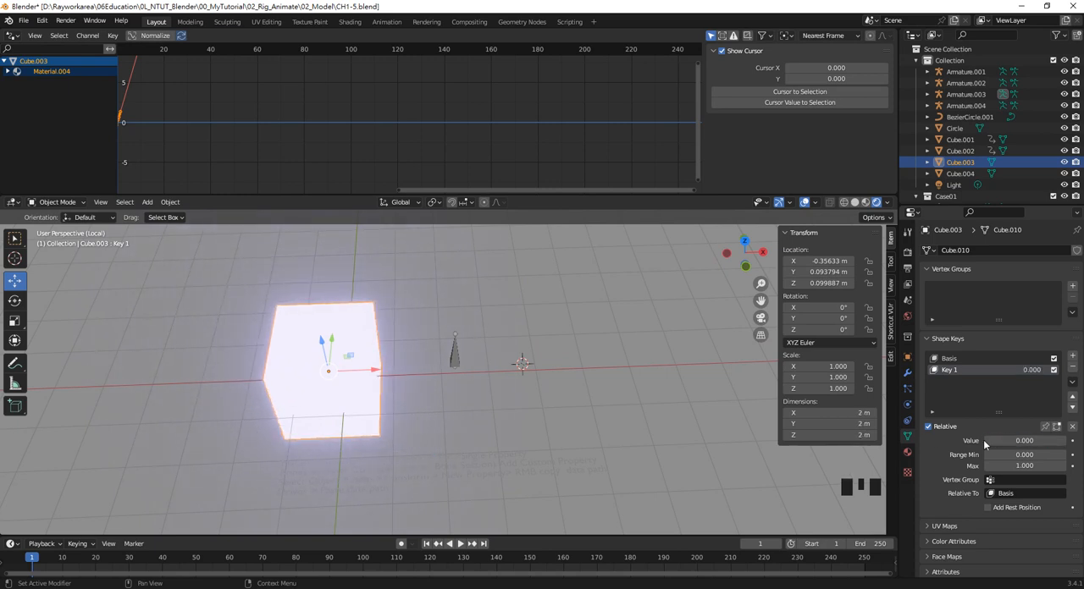
{"action": "scroll", "coordinate": [465, 365], "scroll_direction": "up", "scroll_amount": 1}
{"action": "middle_click_drag", "start_coordinate": [465, 366], "coordinate": [461, 373]}
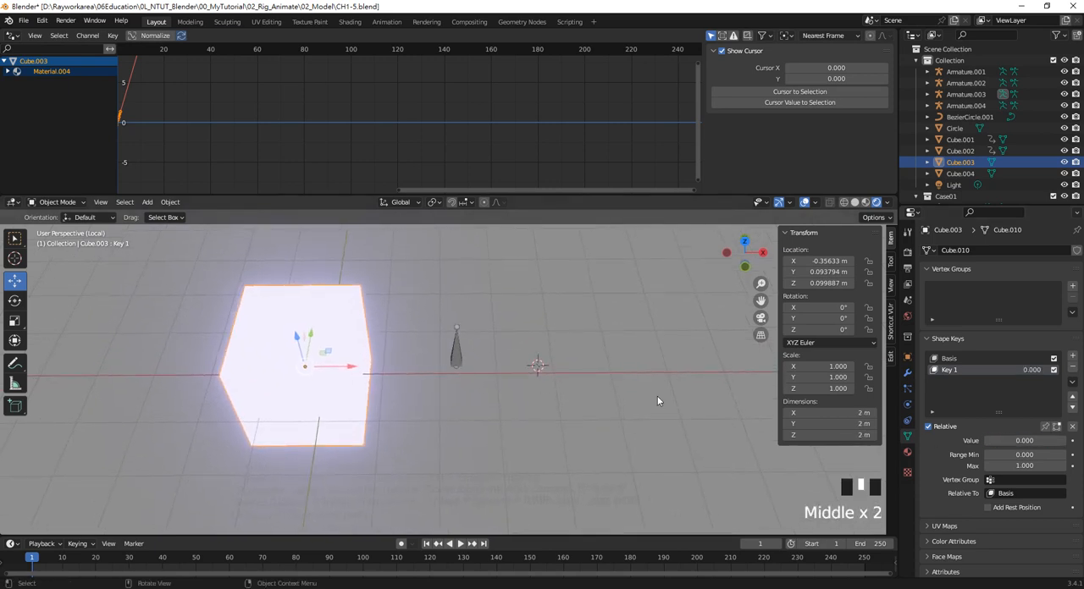
{"action": "right_click", "coordinate": [1026, 442]}
{"action": "left_click", "coordinate": [1019, 439]}
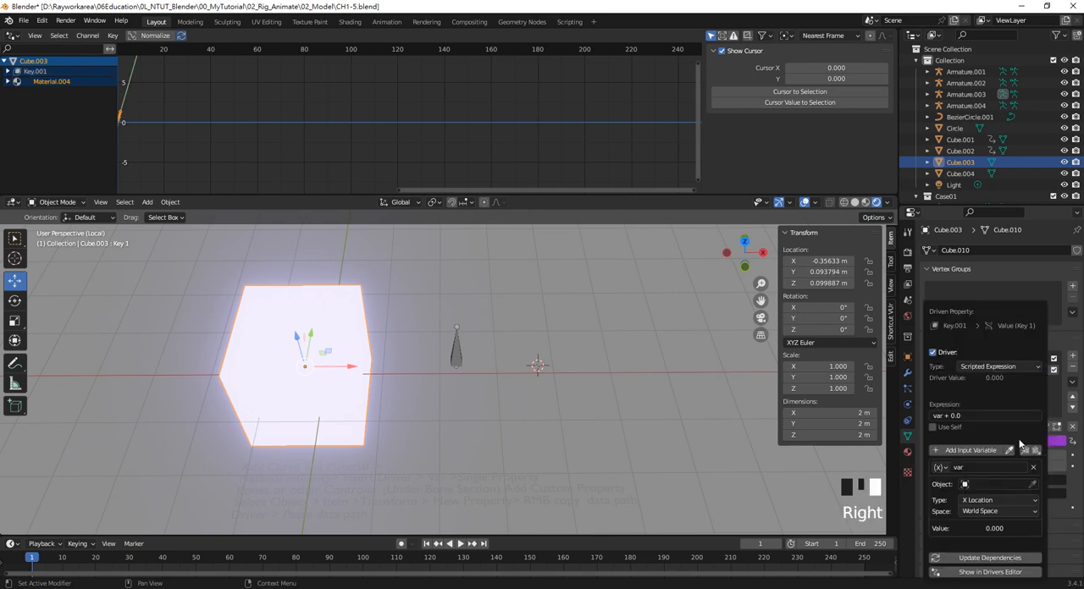
{"action": "left_click", "coordinate": [946, 468]}
{"action": "left_click", "coordinate": [957, 484]}
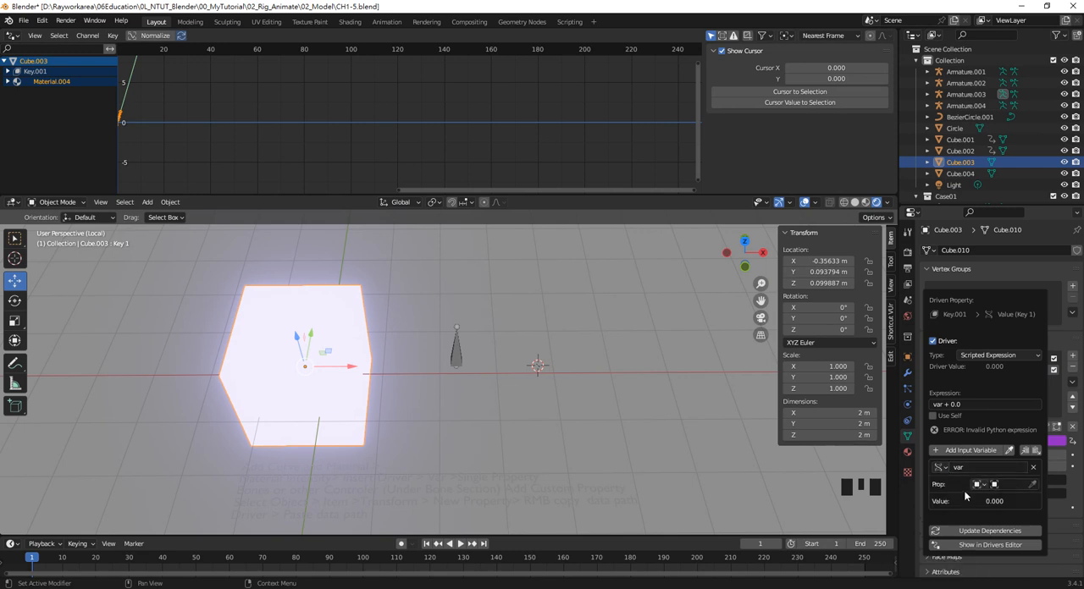
{"action": "left_click", "coordinate": [1003, 486]}
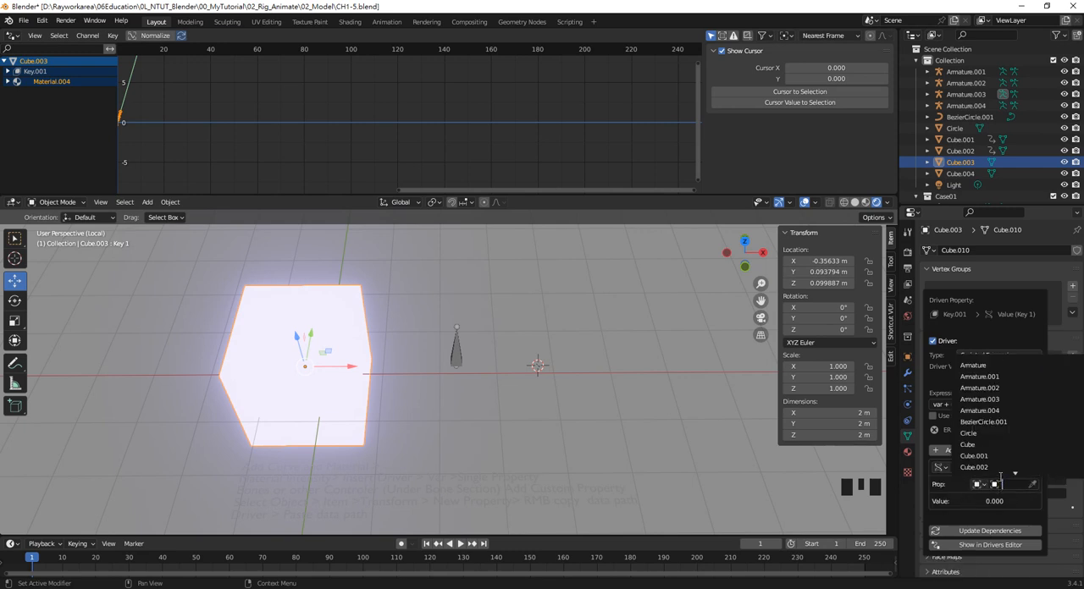
{"action": "left_click", "coordinate": [974, 402]}
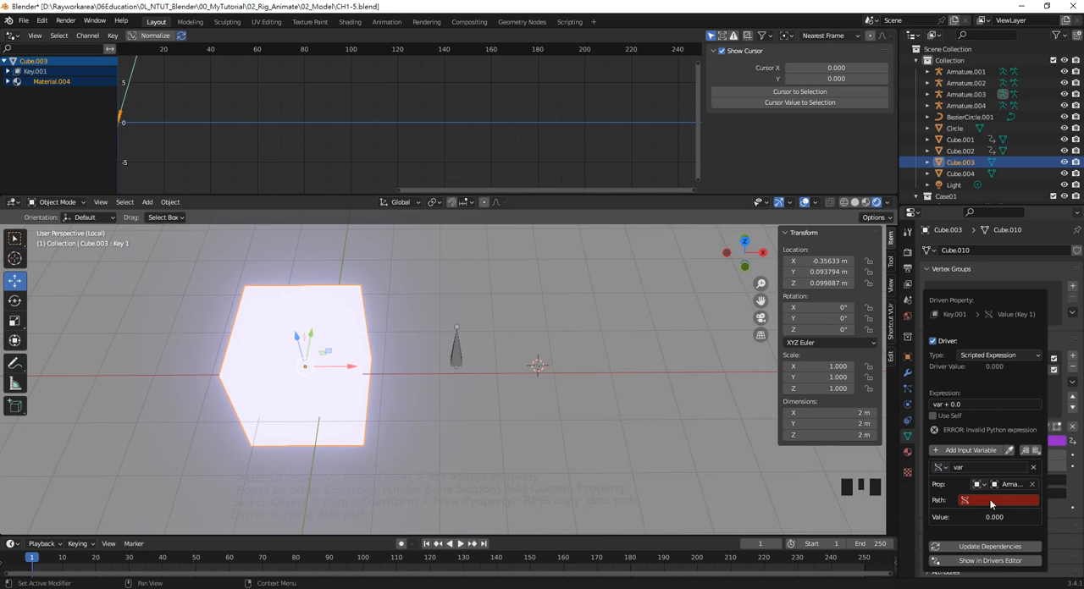
Select the armature's bone and copy the data path of its Shape property
{"action": "left_click", "coordinate": [460, 354]}
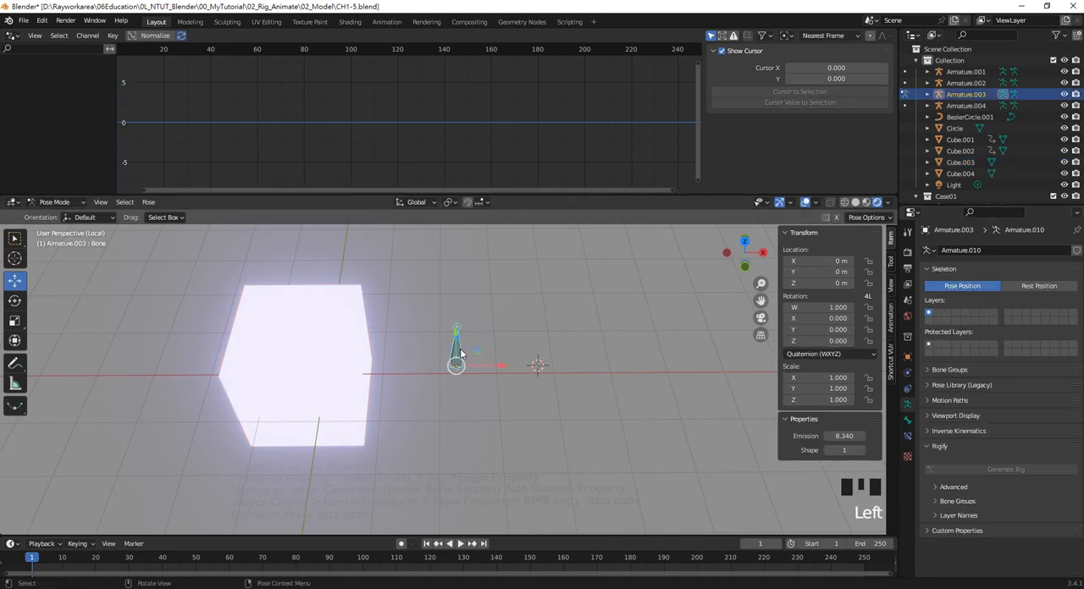
{"action": "right_click", "coordinate": [849, 453]}
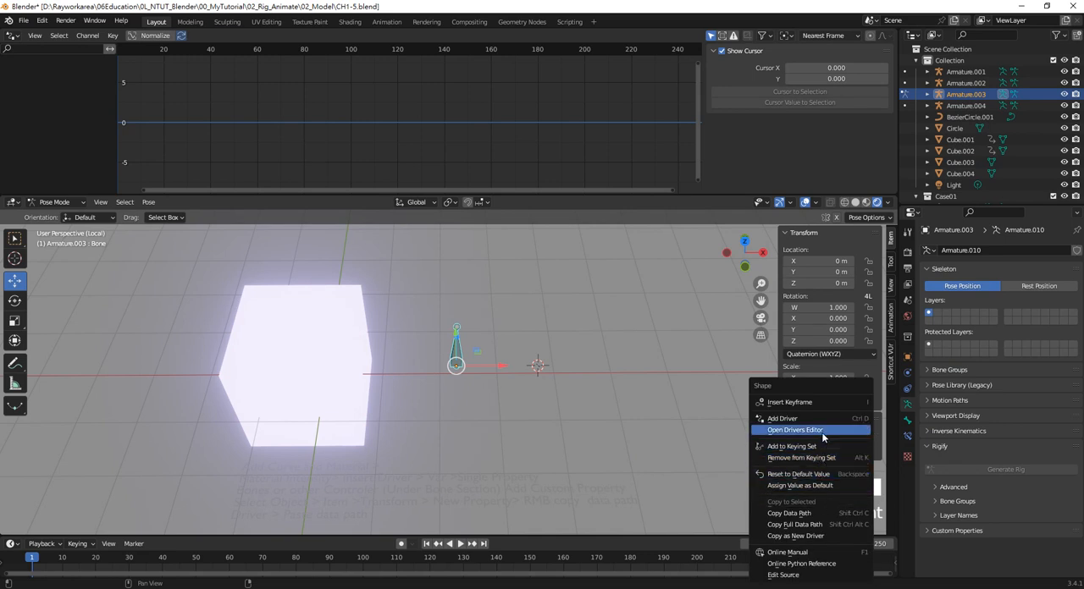
{"action": "left_click", "coordinate": [826, 513]}
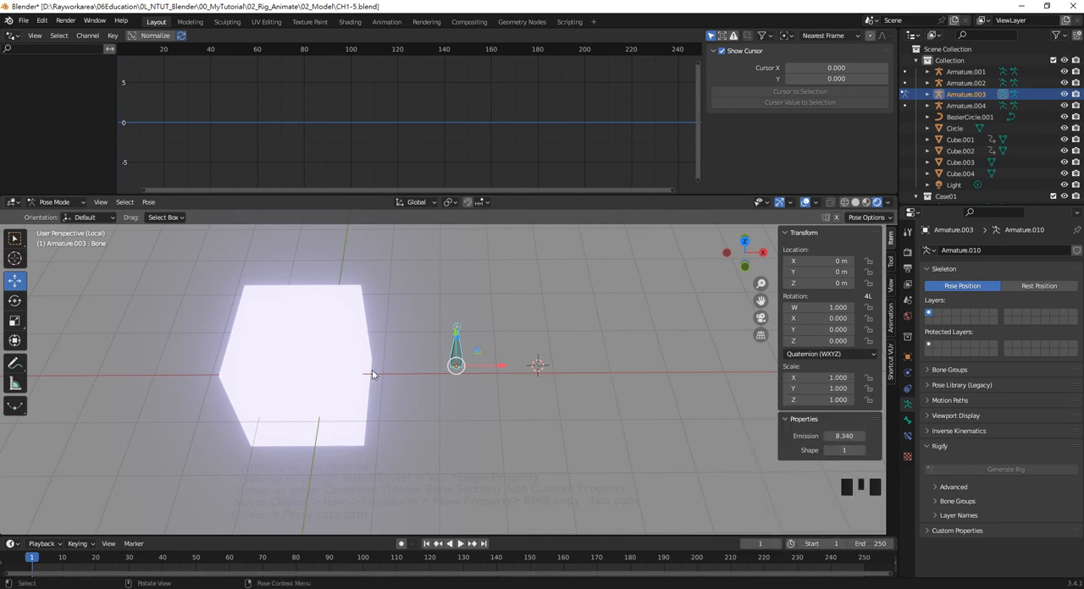
Edit the driver on the cube's Key 1 value and paste the bone's Shape data path into the variable's path
{"action": "left_click", "coordinate": [358, 339]}
{"action": "right_click", "coordinate": [1024, 441]}
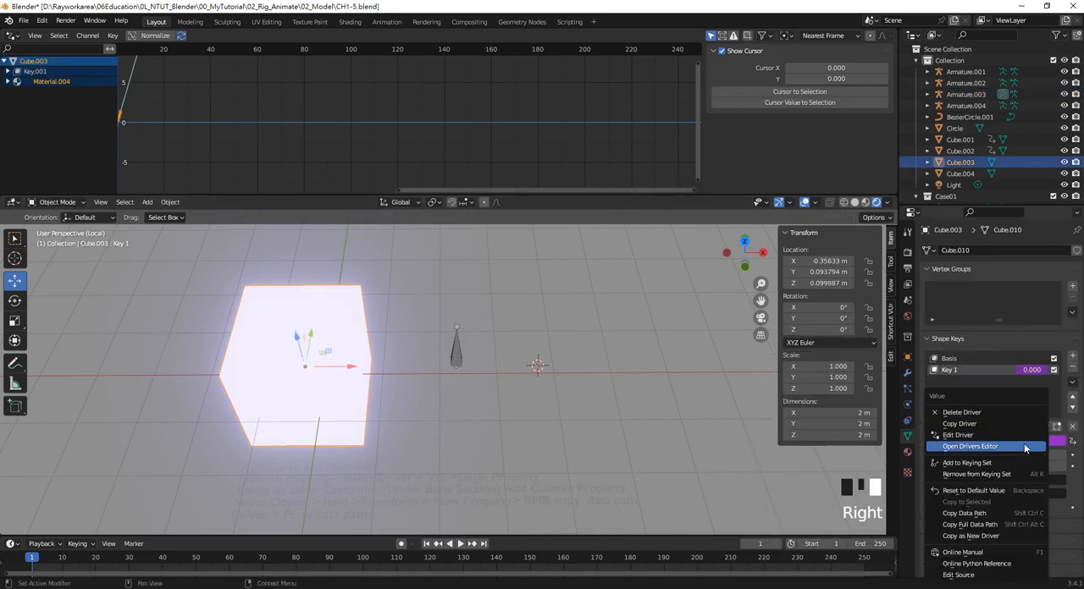
{"action": "left_click", "coordinate": [974, 435]}
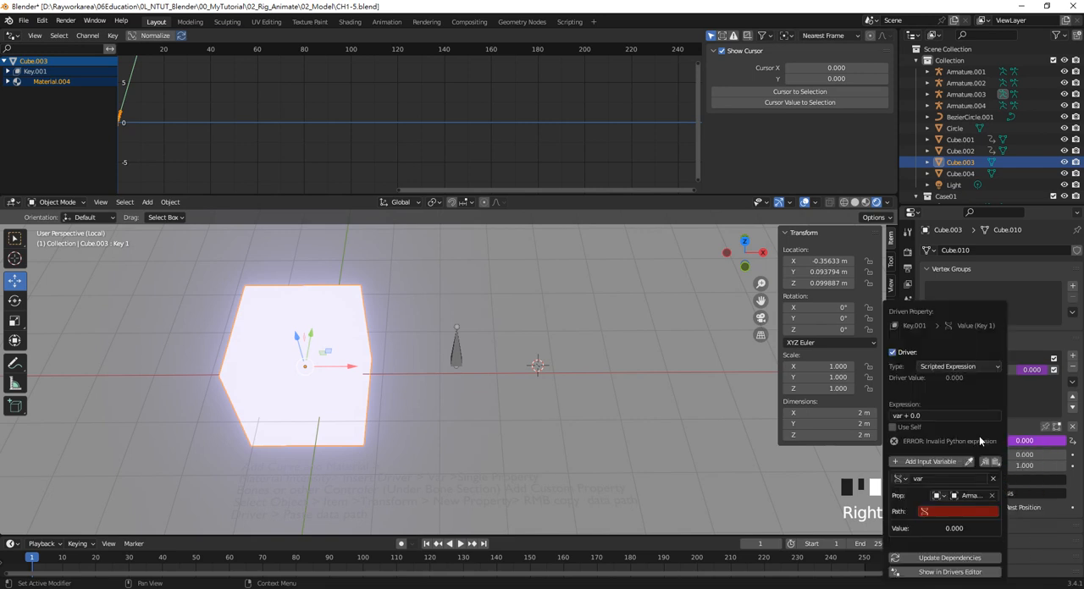
{"action": "left_click", "coordinate": [950, 511]}
{"action": "key", "text": "ctrl+v"}
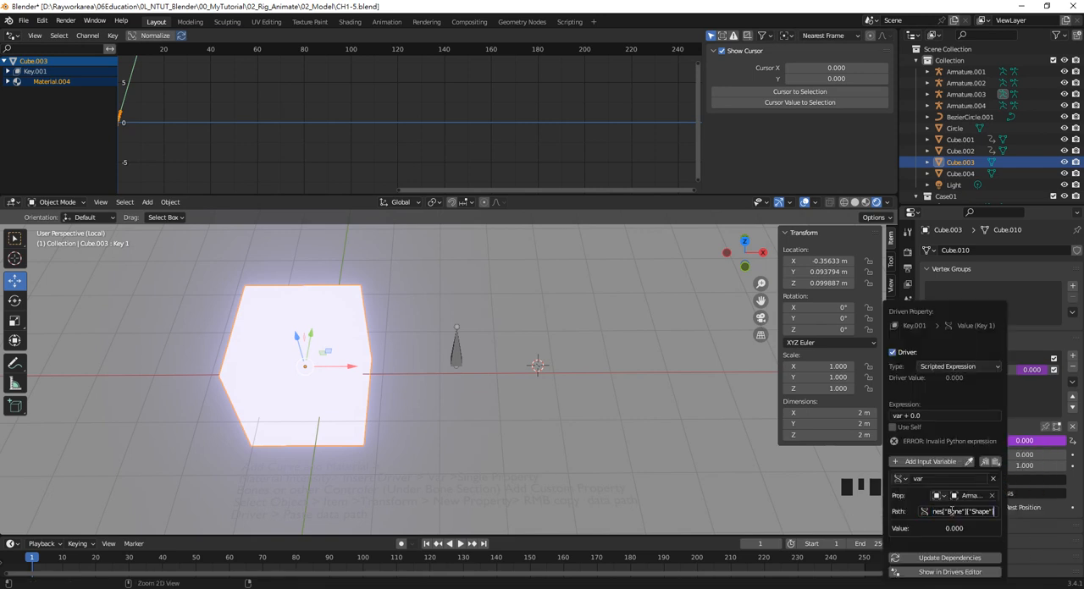
{"action": "key", "text": "Return"}
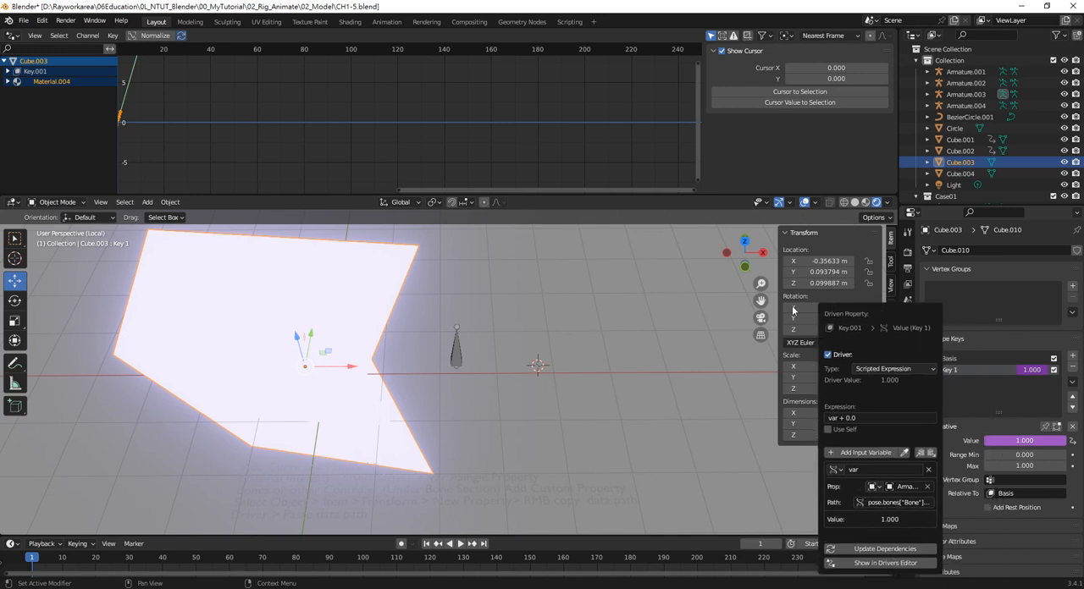
{"action": "left_click", "coordinate": [684, 230]}
Select the bone and set its Shape property to 0 and its Emission property to about 9.57
{"action": "left_click", "coordinate": [455, 347]}
{"action": "left_click", "coordinate": [456, 347]}
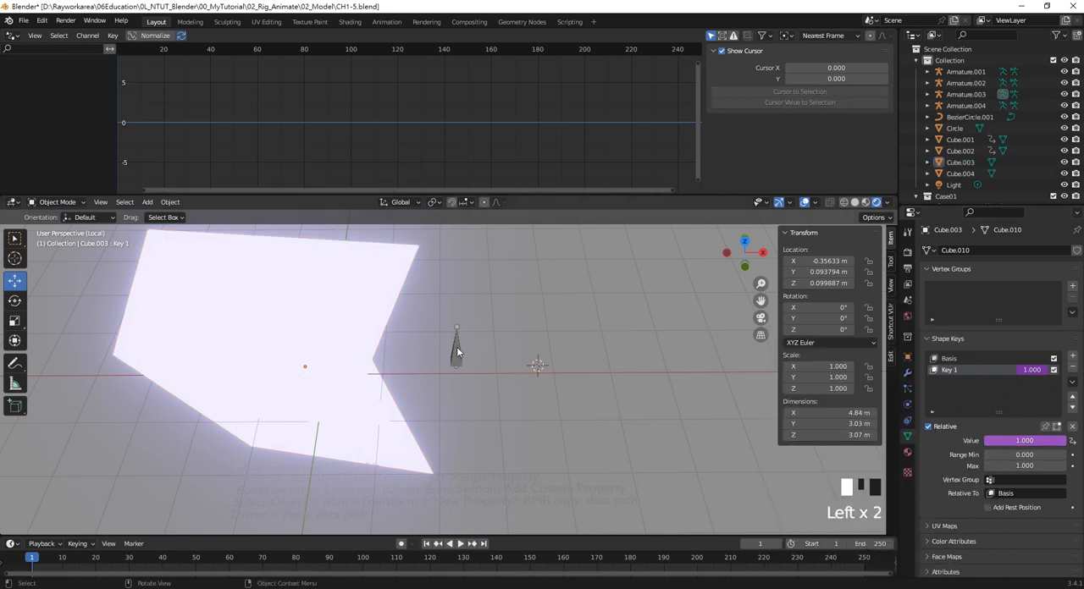
{"action": "mouse_move", "coordinate": [850, 451]}
{"action": "left_mouse_down"}
{"action": "mouse_move", "coordinate": [821, 437]}
{"action": "mouse_move", "coordinate": [855, 437]}
{"action": "left_mouse_up"}
{"action": "left_click", "coordinate": [645, 323]}
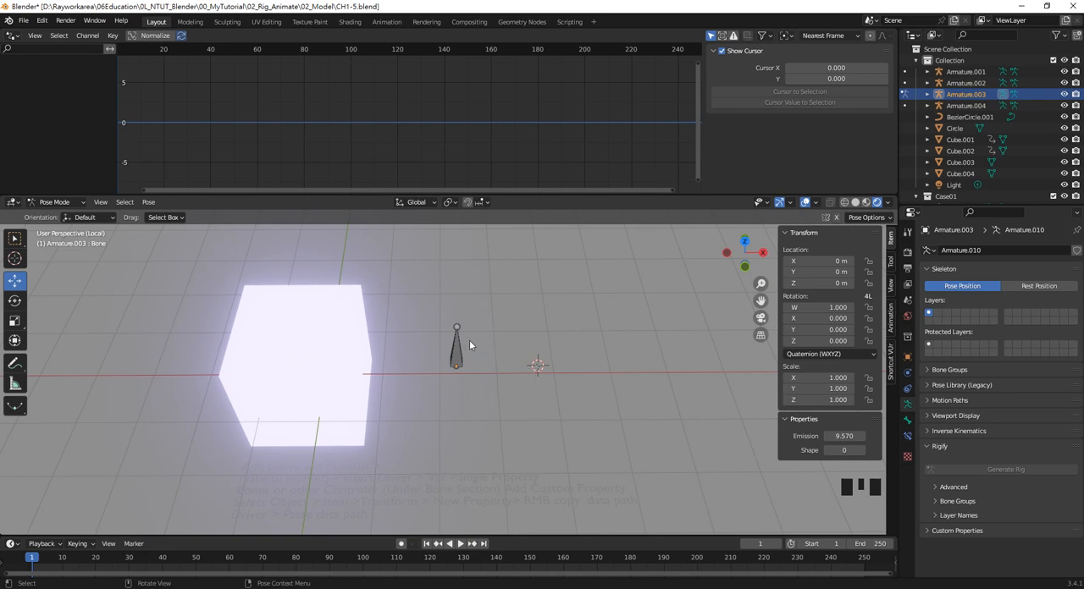
Add a third custom property to the armature's pose bone
{"action": "left_click", "coordinate": [457, 359]}
{"action": "left_click", "coordinate": [938, 531]}
{"action": "scroll", "coordinate": [992, 525], "scroll_direction": "down", "scroll_amount": 1}
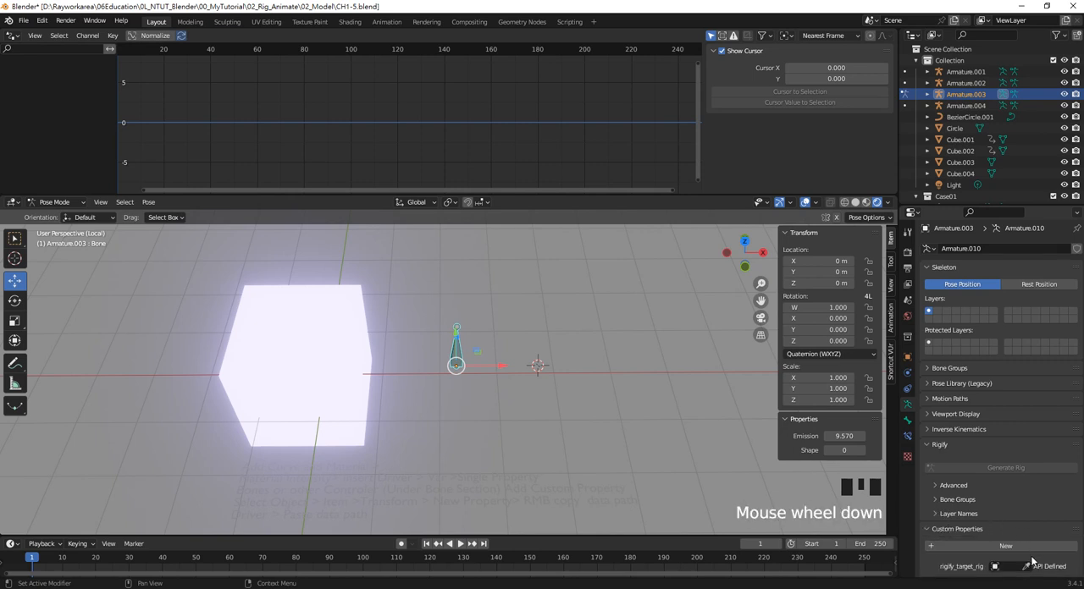
{"action": "scroll", "coordinate": [1032, 561], "scroll_direction": "down", "scroll_amount": 3}
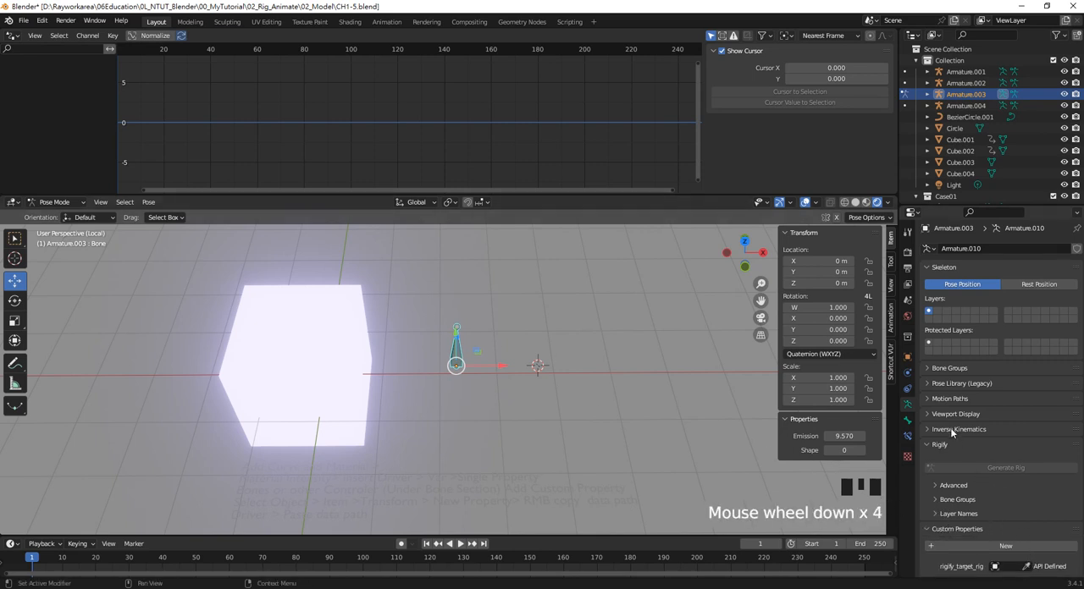
{"action": "left_click", "coordinate": [908, 420]}
{"action": "scroll", "coordinate": [1015, 508], "scroll_direction": "down", "scroll_amount": 4}
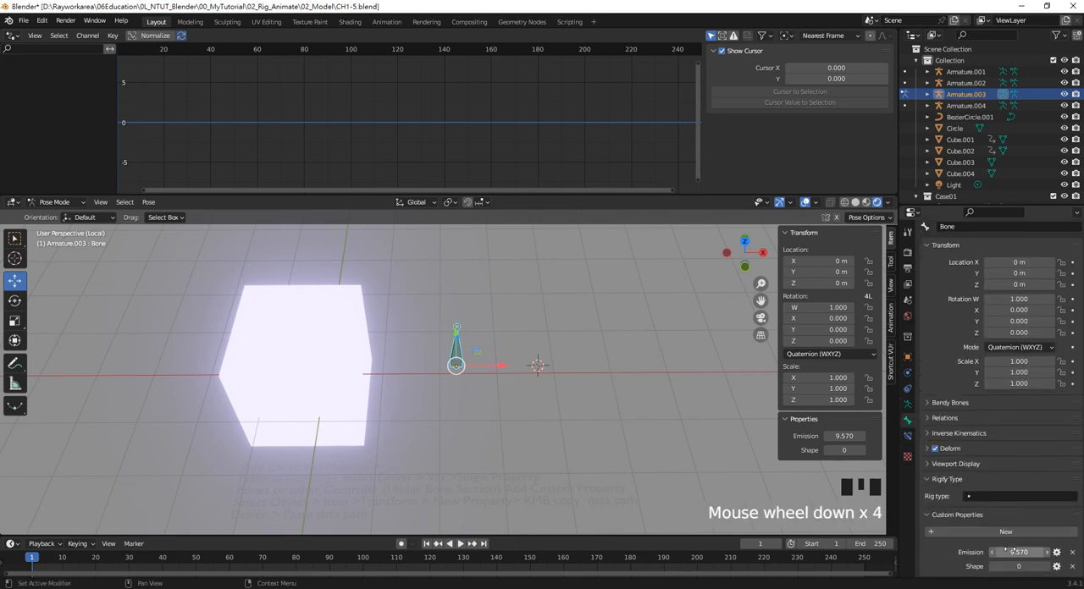
{"action": "left_click", "coordinate": [1015, 531]}
{"action": "scroll", "coordinate": [1024, 542], "scroll_direction": "down", "scroll_amount": 1}
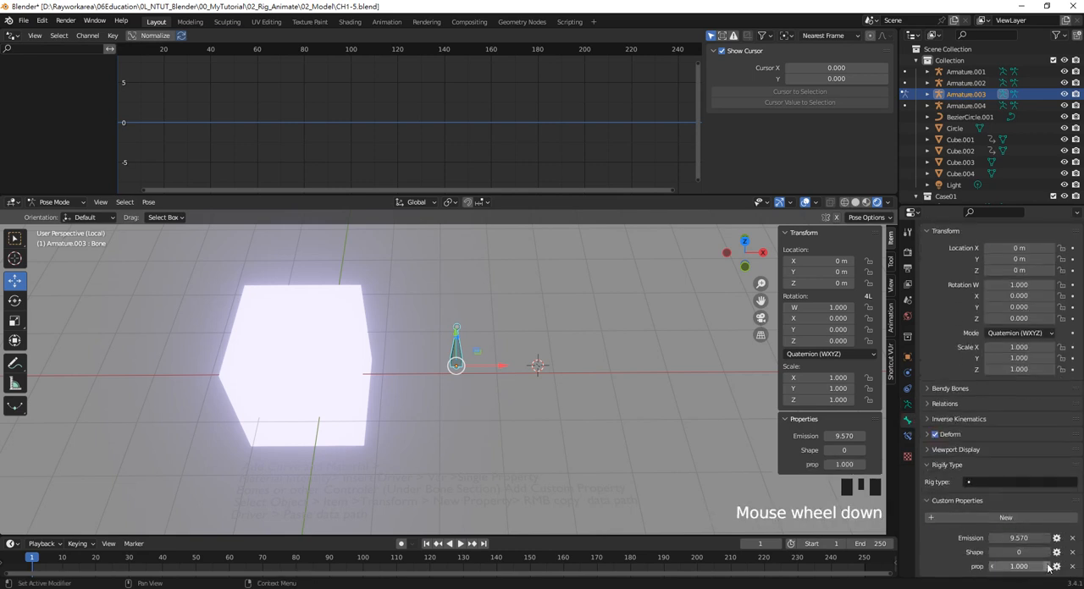
Open the settings of the bone's new custom property, try the String type and set the type back to Float
{"action": "left_click", "coordinate": [1058, 568]}
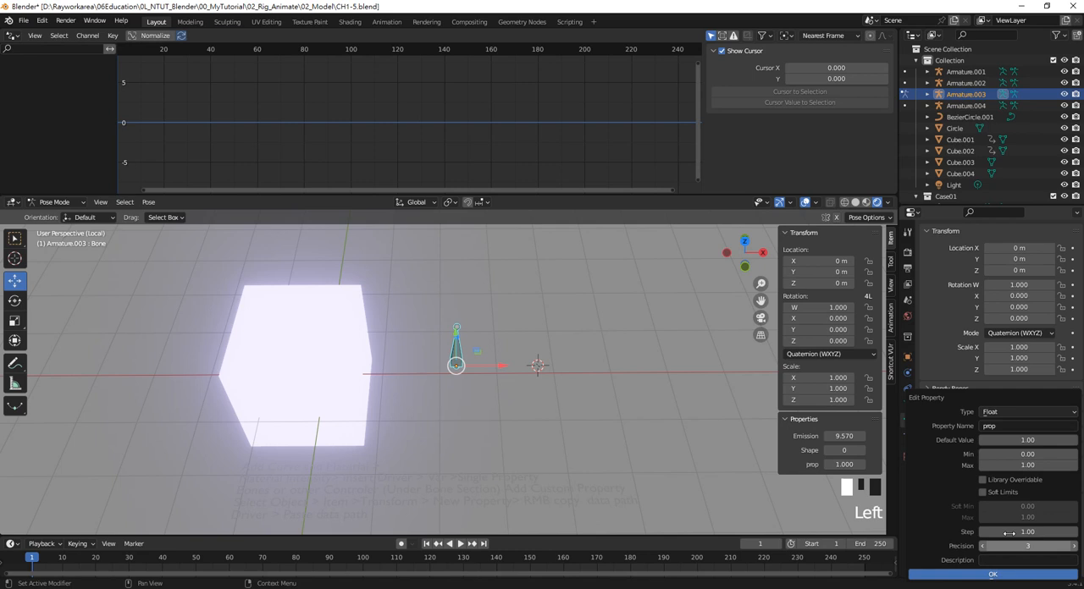
{"action": "left_click", "coordinate": [1006, 412]}
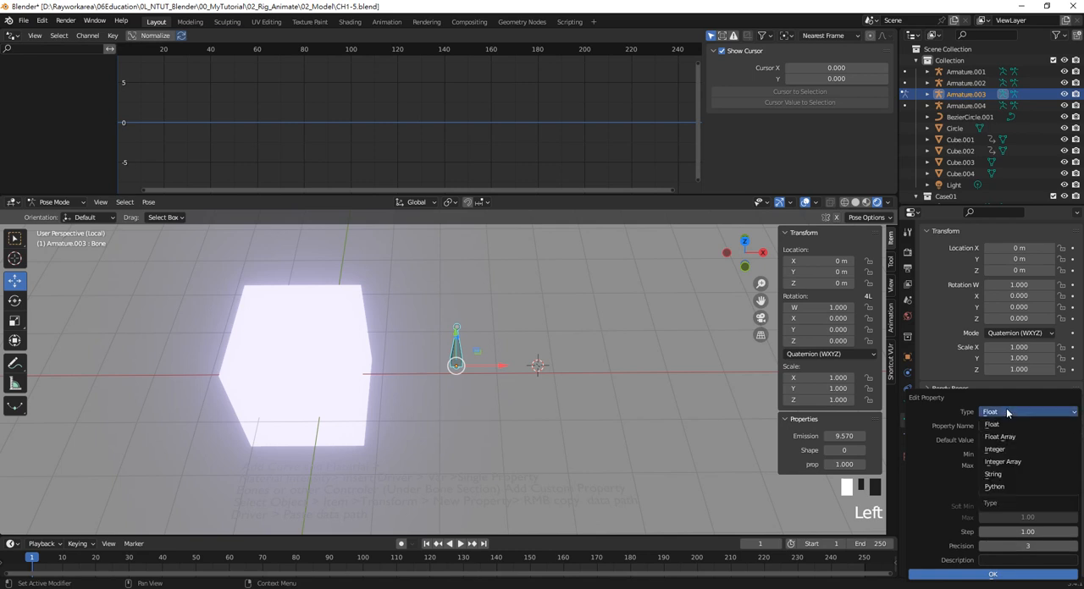
{"action": "left_click", "coordinate": [1006, 425]}
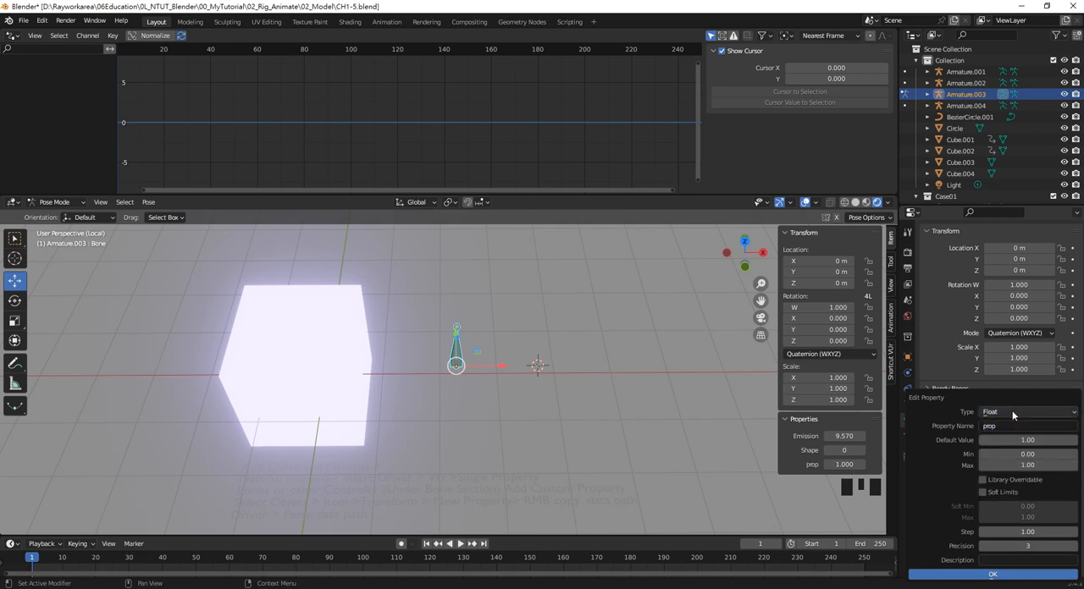
{"action": "left_click", "coordinate": [1005, 413]}
{"action": "left_click", "coordinate": [1012, 474]}
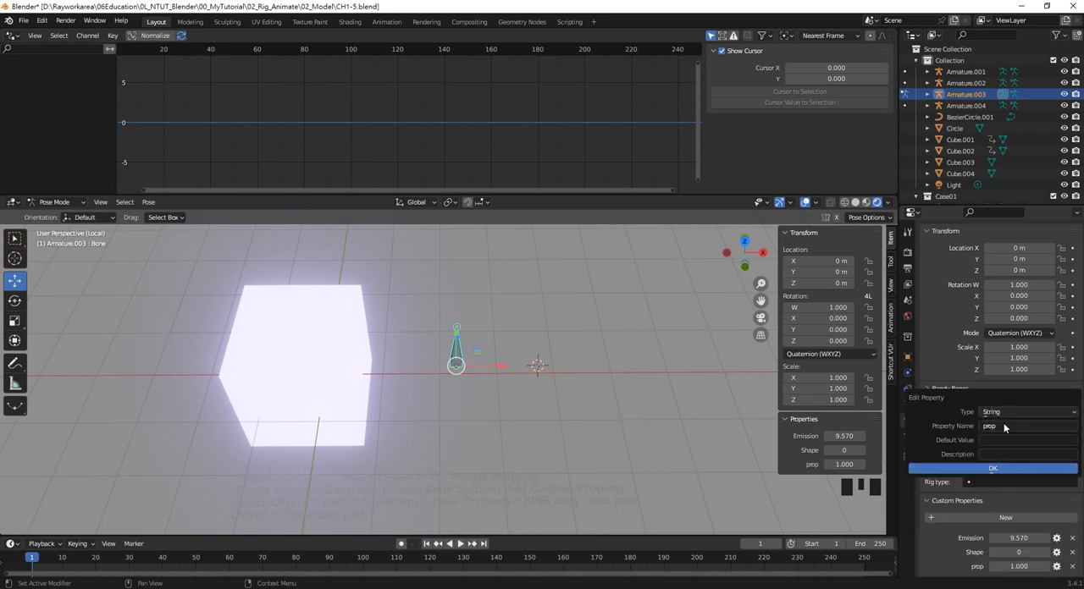
{"action": "left_click", "coordinate": [1005, 427]}
{"action": "left_click", "coordinate": [1007, 413]}
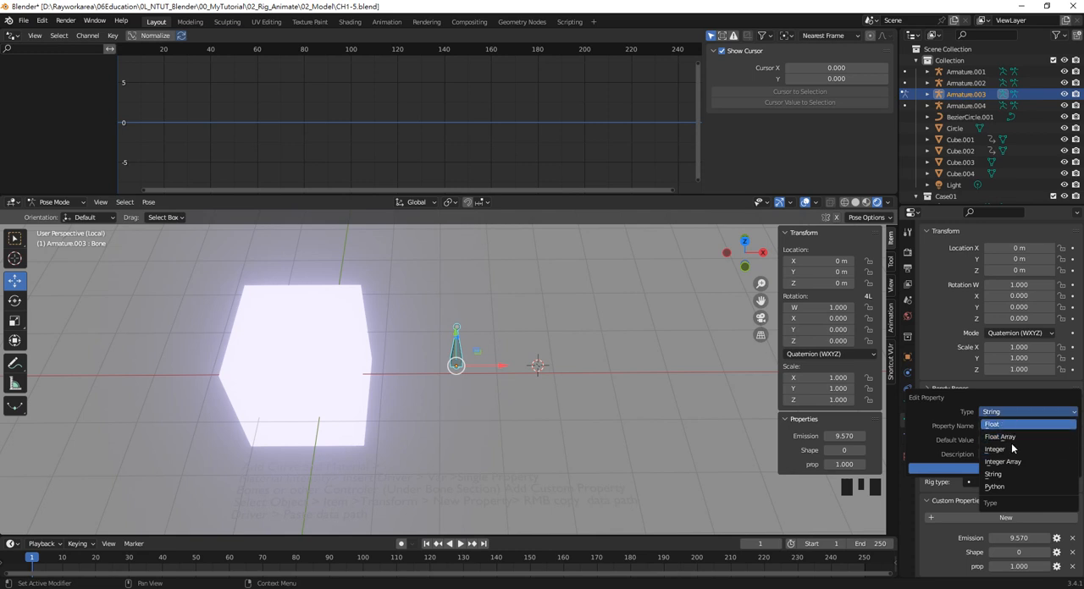
{"action": "left_click", "coordinate": [1003, 425]}
Set the bone's new custom property to type Float and name it Color
{"action": "left_click", "coordinate": [1003, 425]}
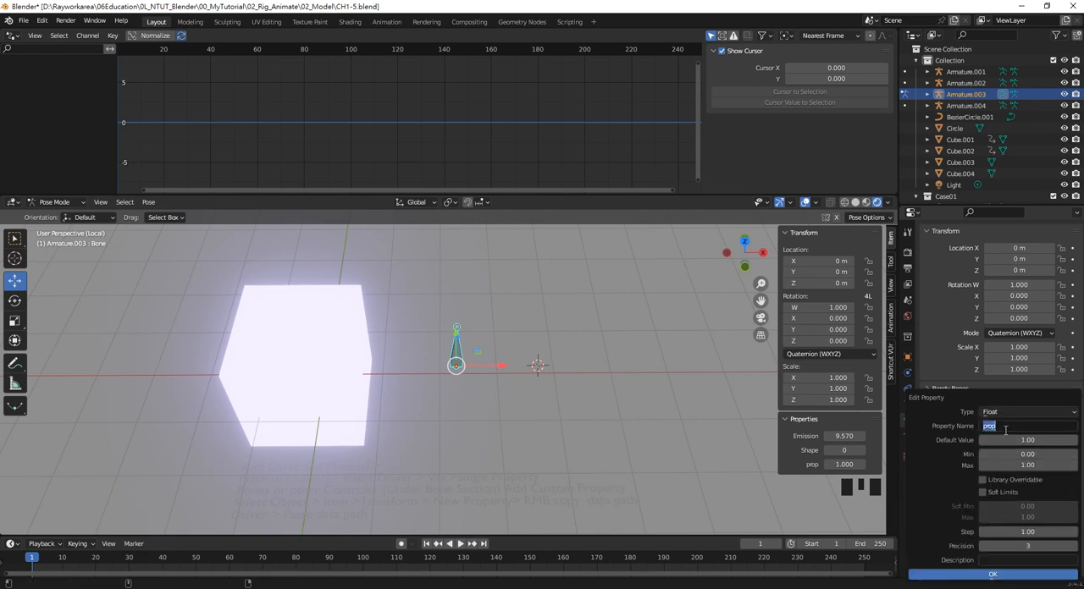
{"action": "type", "text": "Color"}
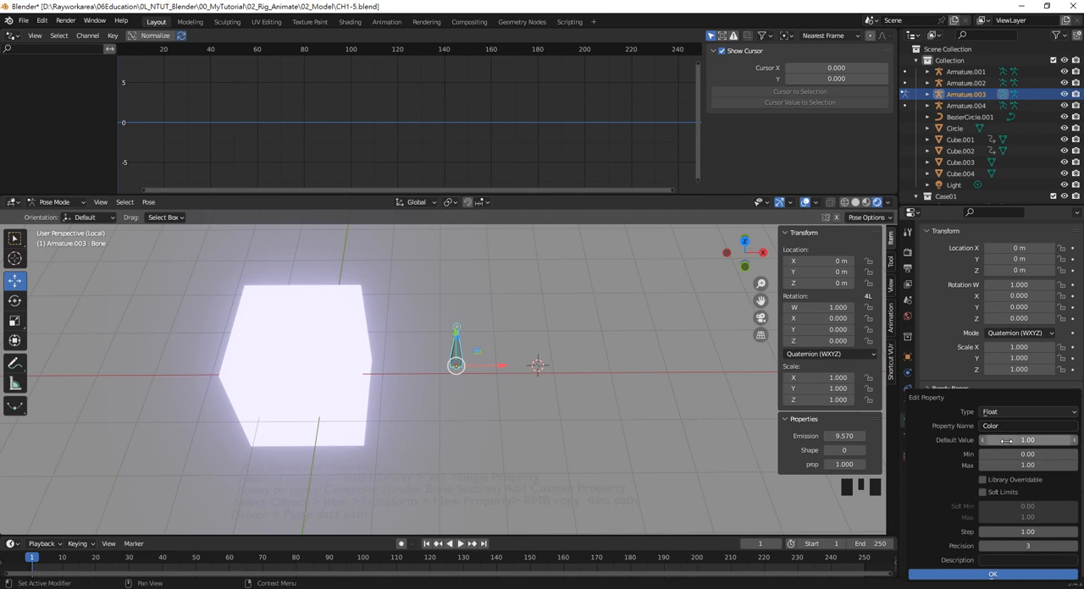
{"action": "key", "text": "Return"}
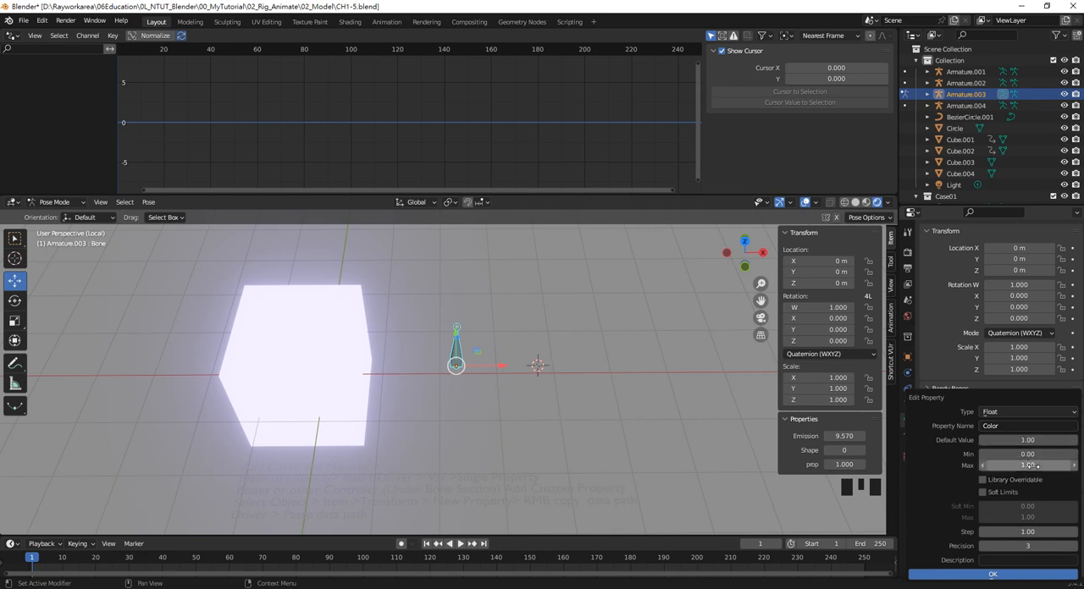
Try to enter comma-separated values of 1 as the Color property's maximum
{"action": "left_click", "coordinate": [1029, 465]}
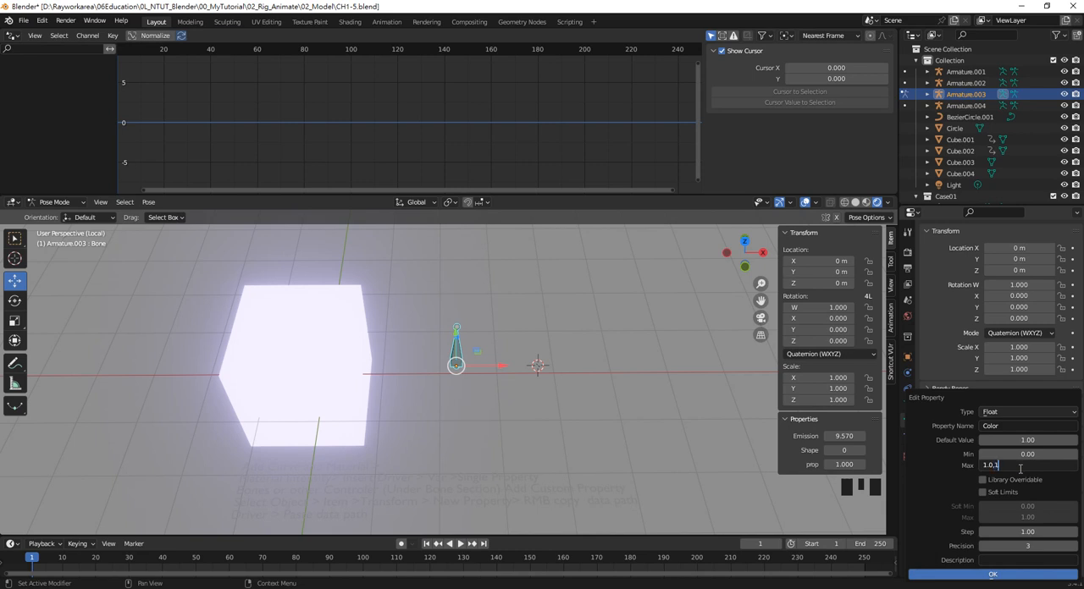
{"action": "type", "text": ",1.0,1.0"}
{"action": "key", "text": "Return"}
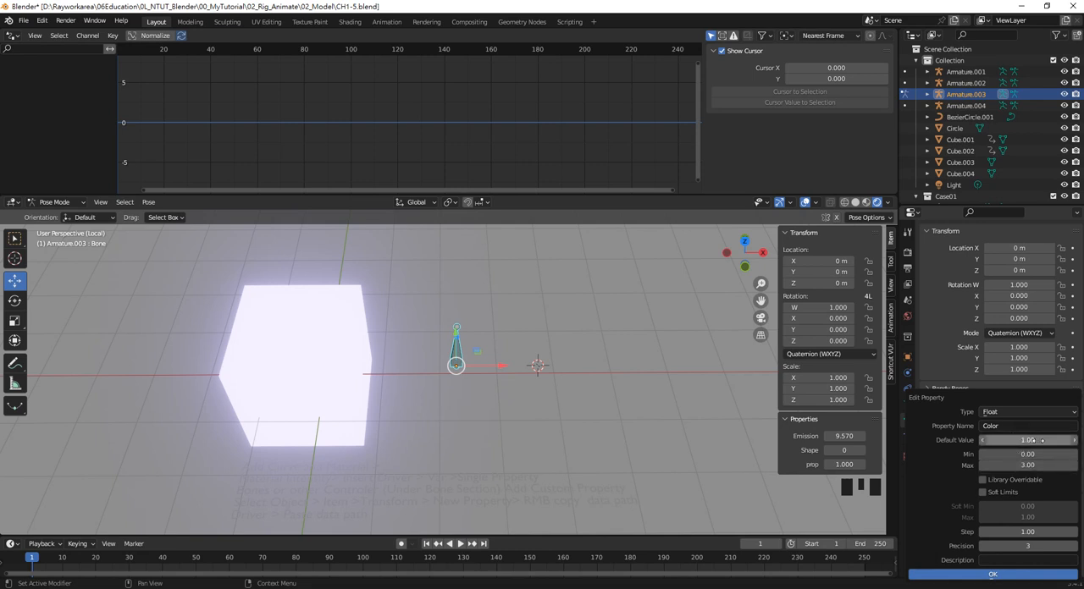
Change the Color property's type to Float Array, set its maximum to 256 and apply the settings
{"action": "left_click", "coordinate": [1042, 426]}
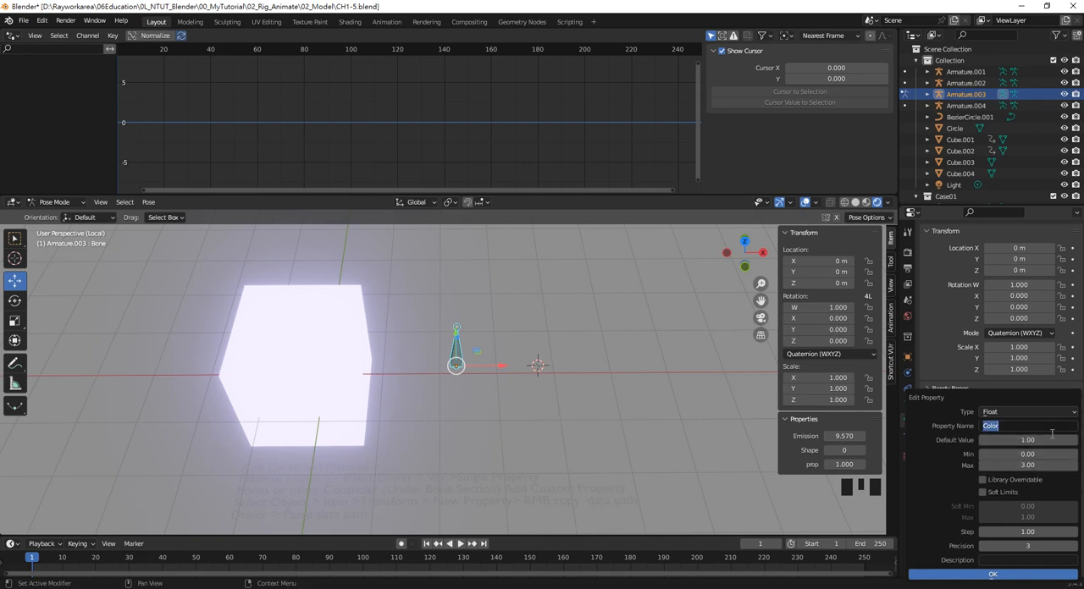
{"action": "left_click", "coordinate": [1053, 413]}
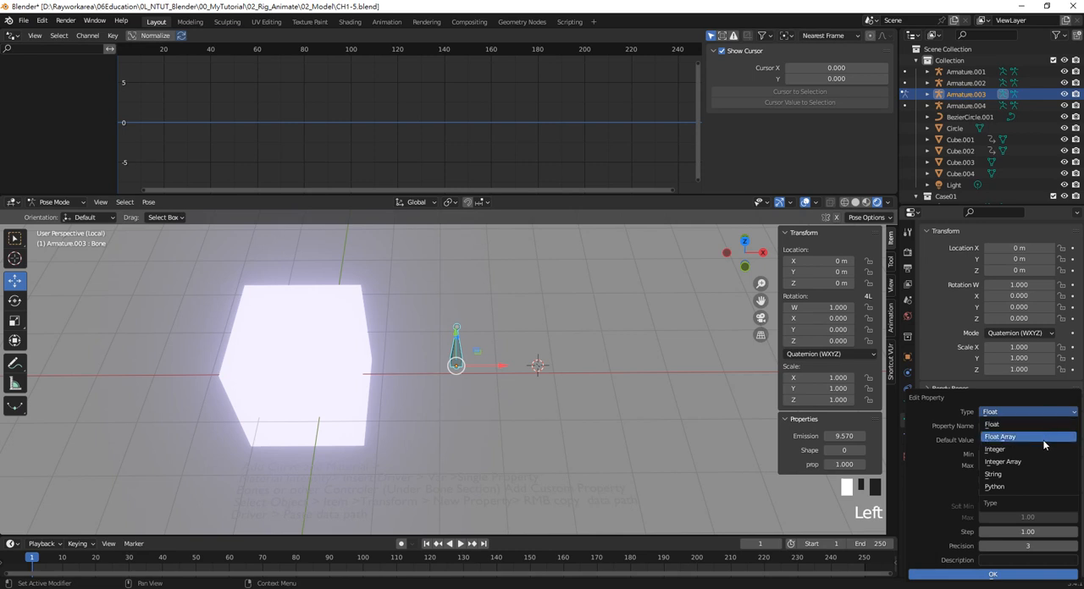
{"action": "left_click", "coordinate": [1042, 438]}
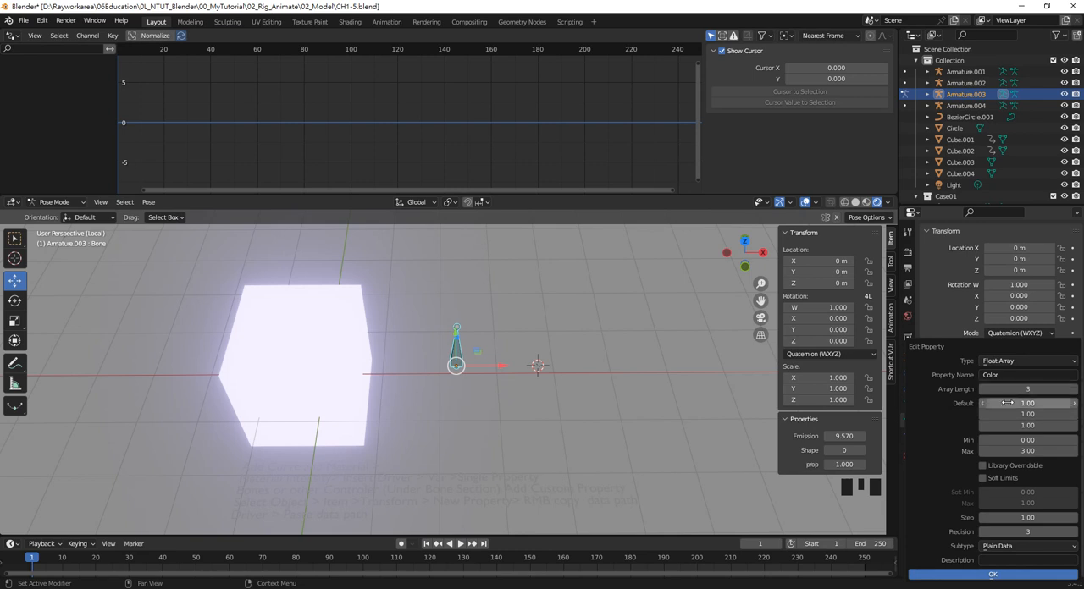
{"action": "left_click", "coordinate": [1027, 451]}
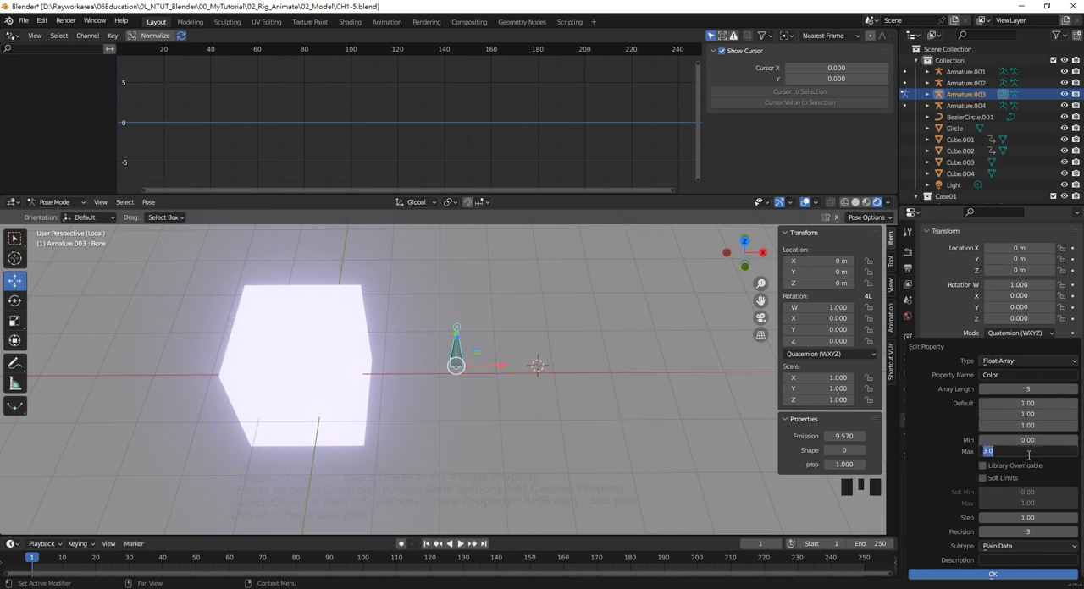
{"action": "type", "text": "256"}
{"action": "key", "text": "Return"}
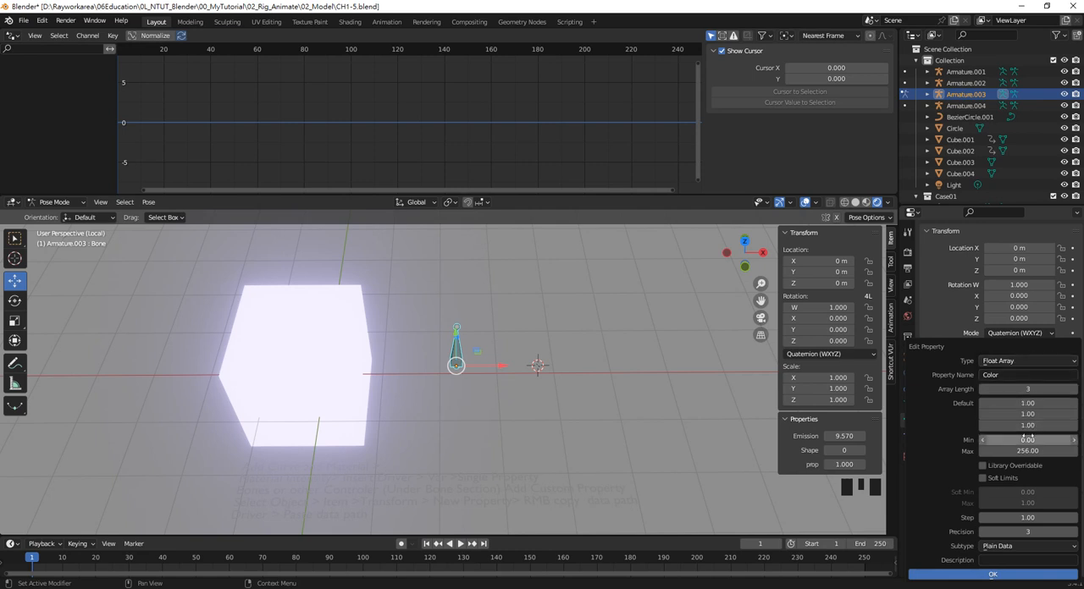
{"action": "left_click", "coordinate": [992, 575]}
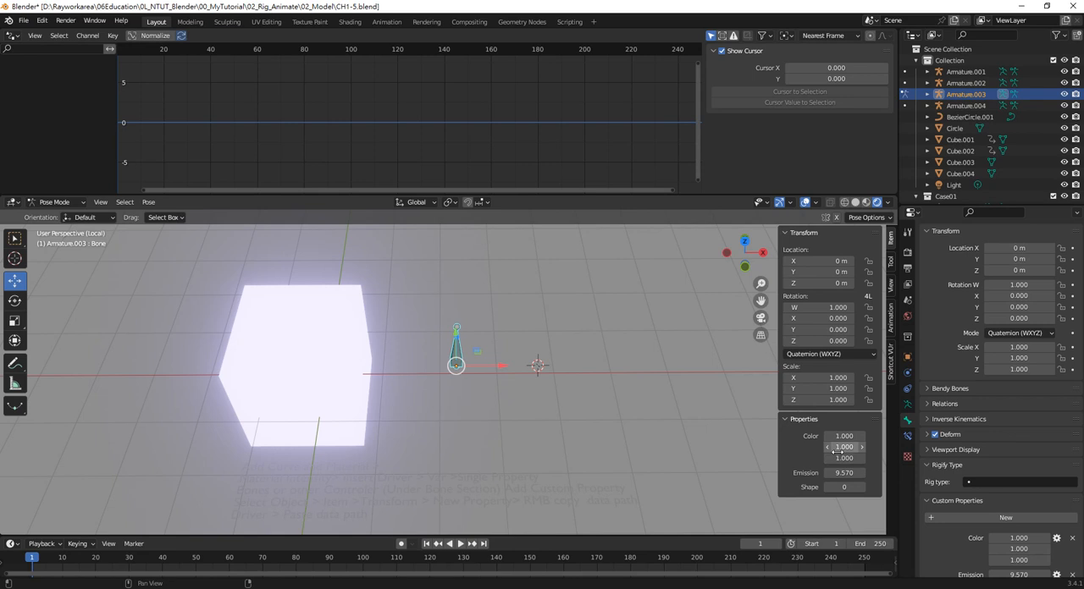
Select the glowing cube and add a driver to the Base Color of its material
{"action": "left_click", "coordinate": [323, 338]}
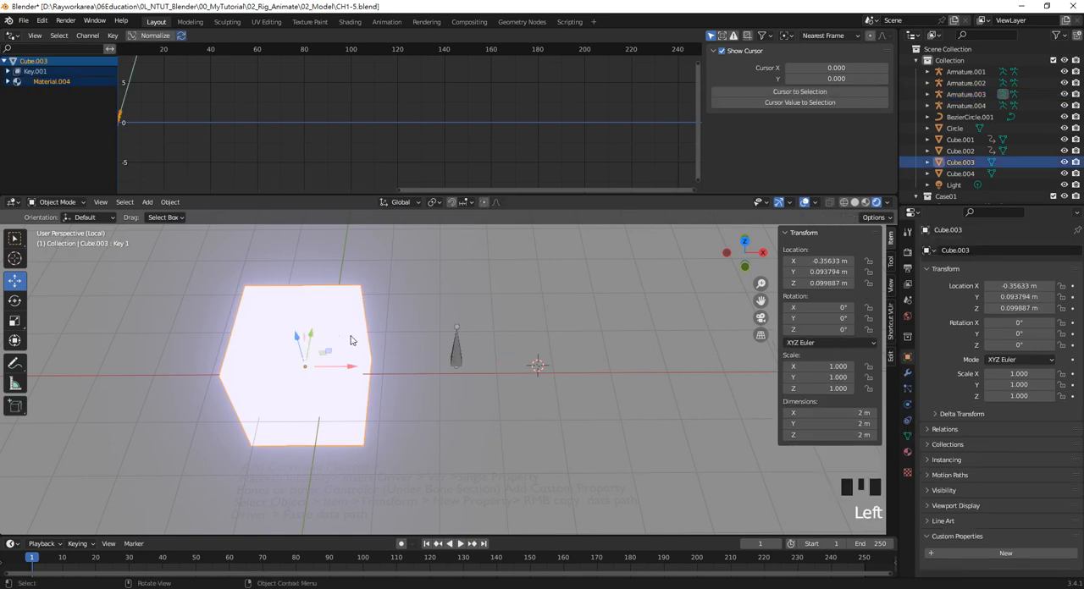
{"action": "left_click", "coordinate": [907, 452]}
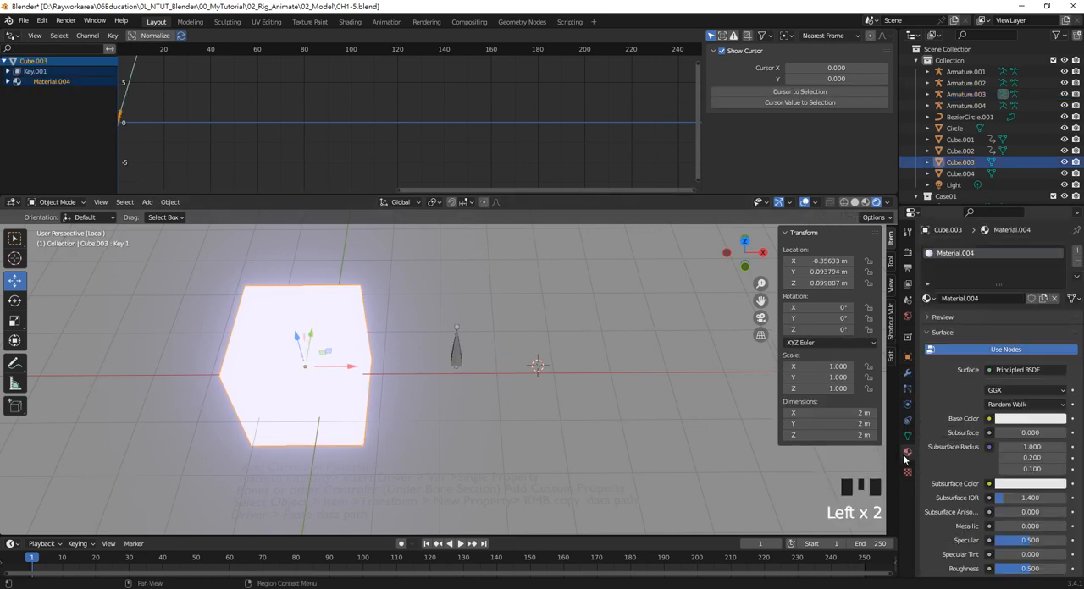
{"action": "right_click", "coordinate": [1016, 425]}
{"action": "left_click", "coordinate": [985, 438]}
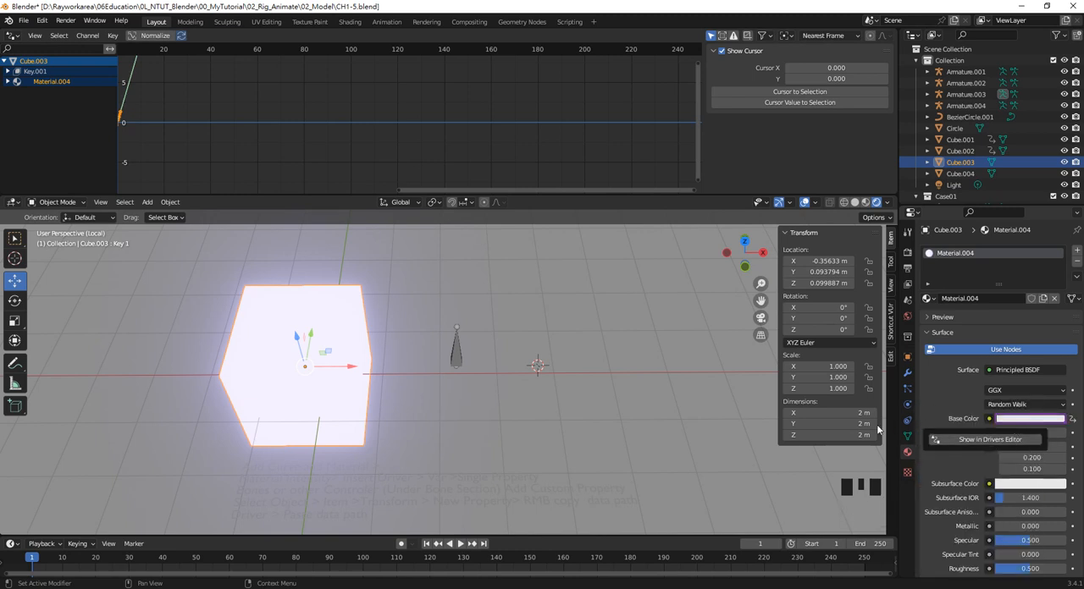
{"action": "left_click", "coordinate": [454, 356]}
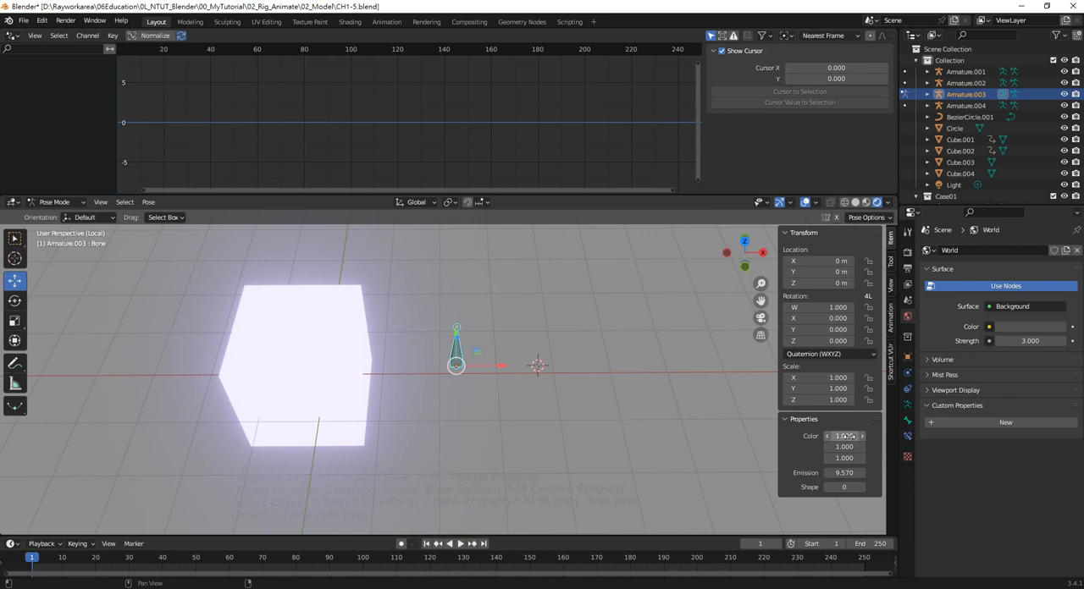
{"action": "right_click", "coordinate": [847, 436]}
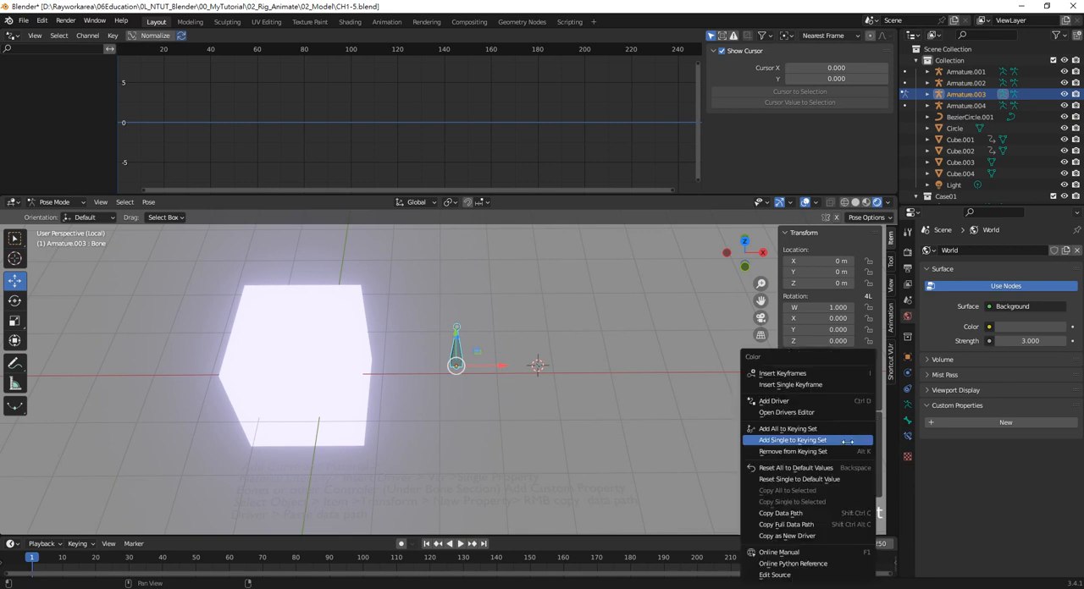
{"action": "left_click", "coordinate": [478, 427]}
Select the cube and show its material's Base Color channels as RGB
{"action": "left_click", "coordinate": [307, 336]}
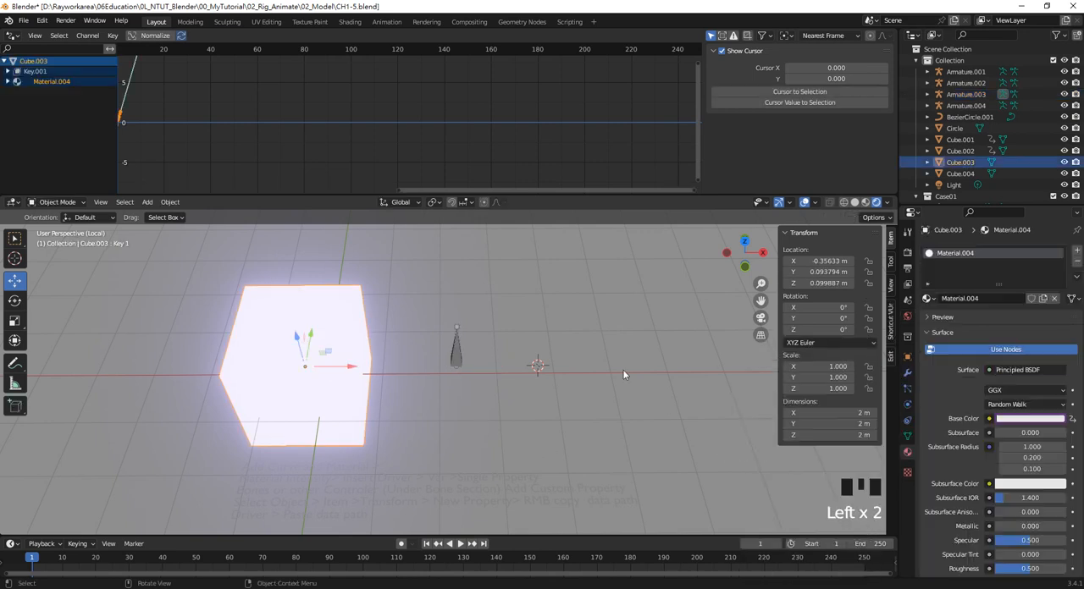
{"action": "left_click", "coordinate": [1009, 425]}
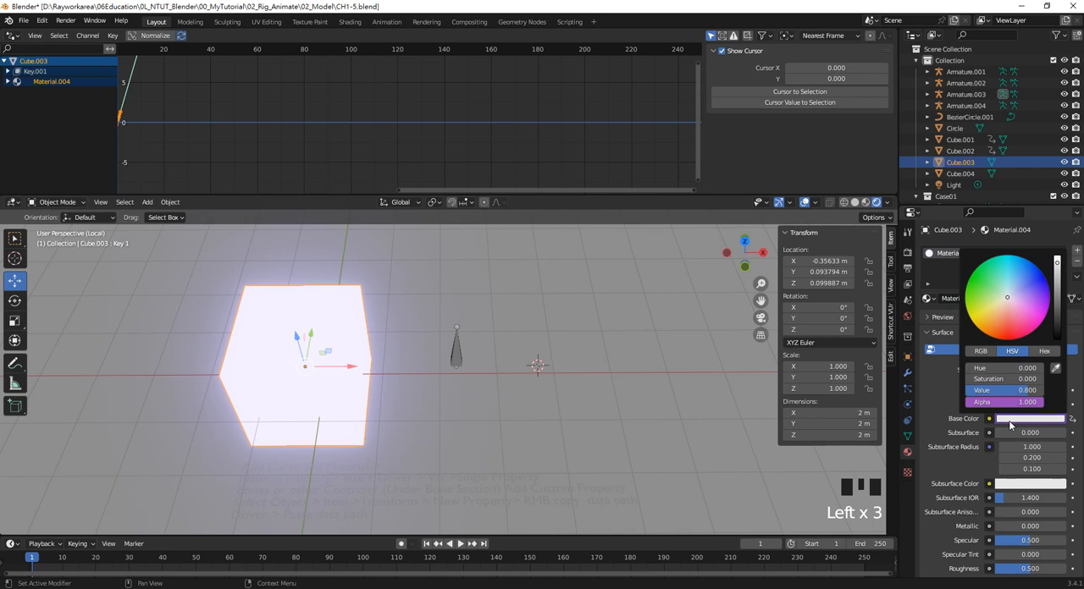
{"action": "left_click", "coordinate": [984, 352]}
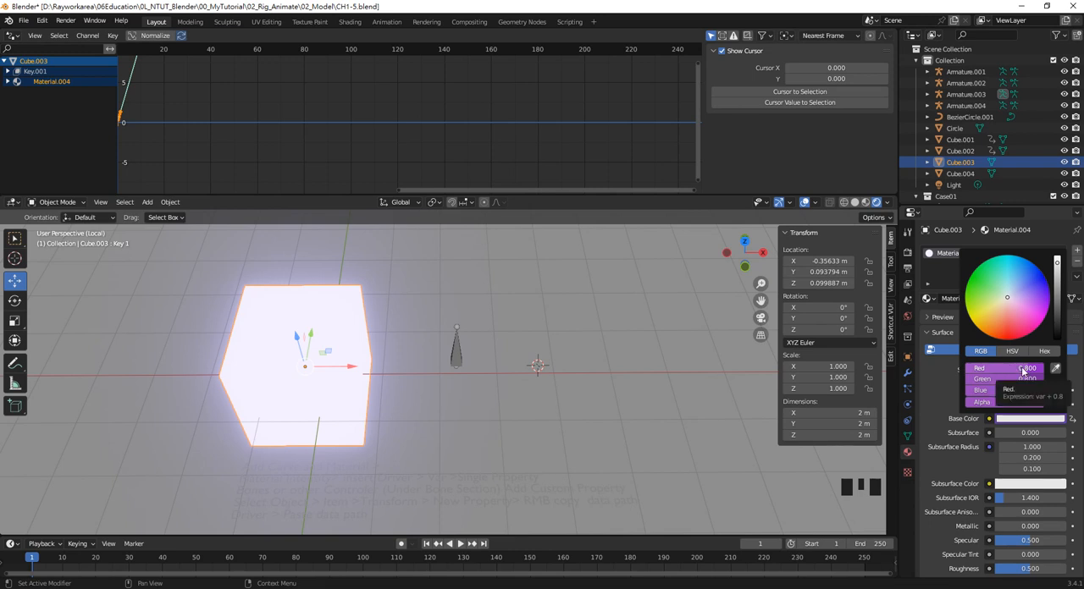
Select the bone and copy the data path of its Color property
{"action": "left_click", "coordinate": [462, 348]}
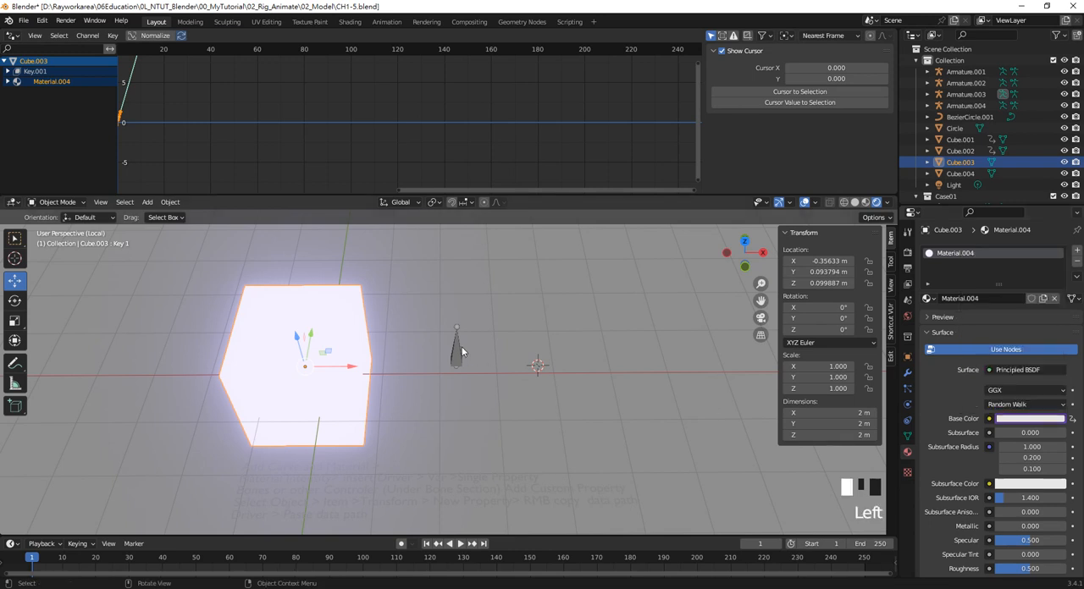
{"action": "right_click", "coordinate": [839, 439]}
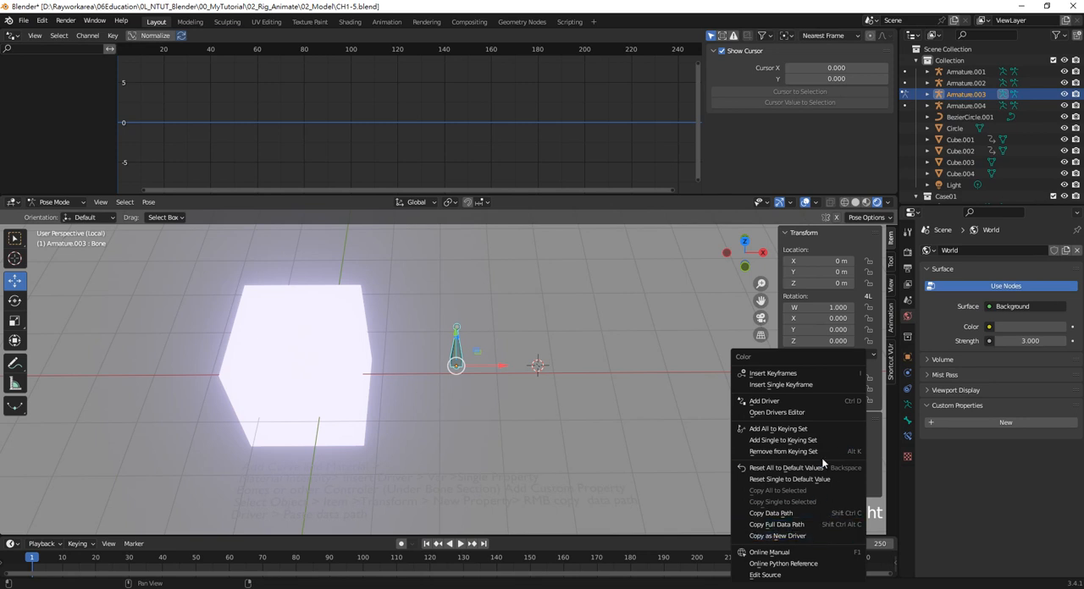
{"action": "left_click", "coordinate": [779, 513]}
Edit the driver on the Red channel of the cube's Base Color, making its variable a Single Property that targets Armature.003
{"action": "left_click", "coordinate": [343, 345]}
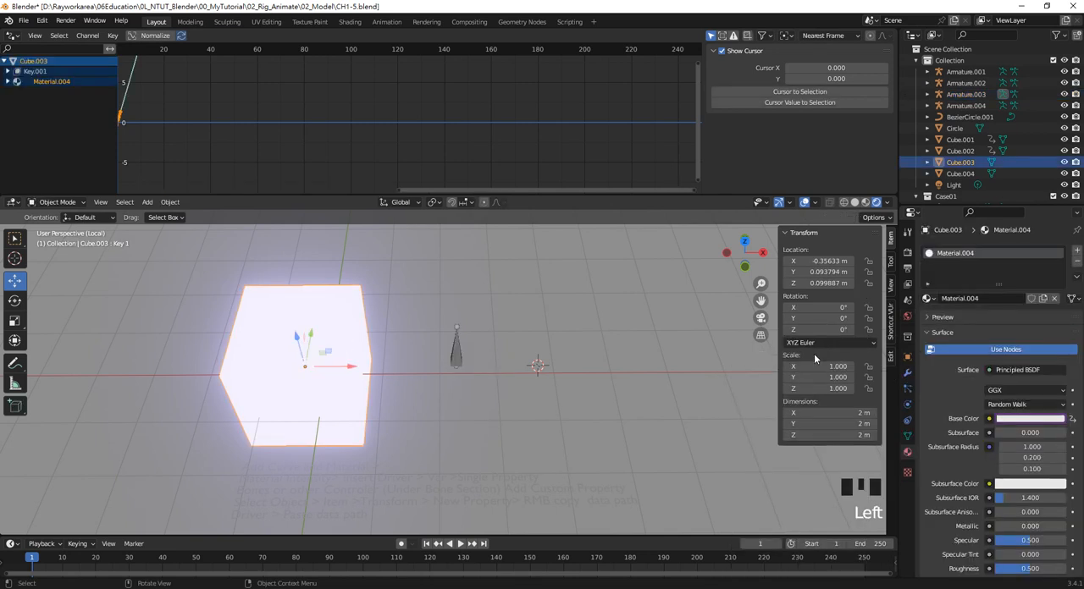
{"action": "left_click", "coordinate": [1026, 419]}
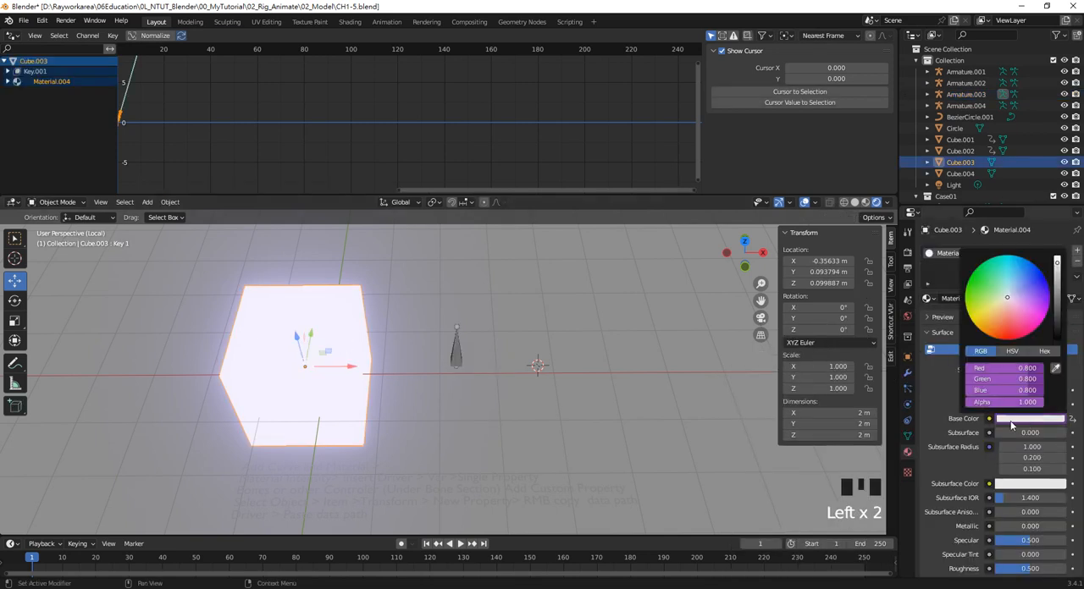
{"action": "right_click", "coordinate": [1022, 371]}
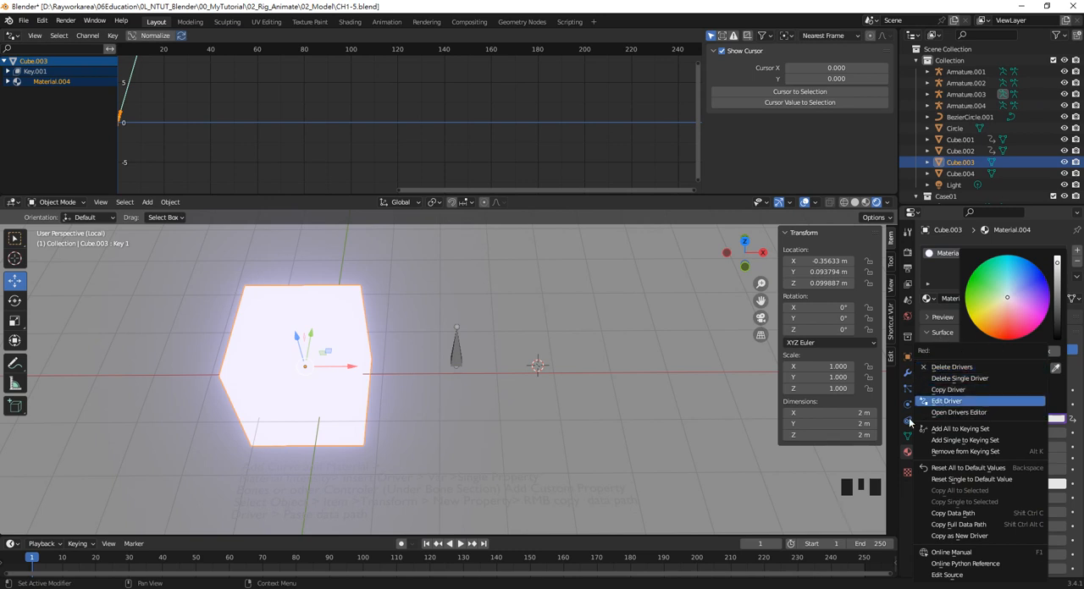
{"action": "right_click", "coordinate": [1025, 373]}
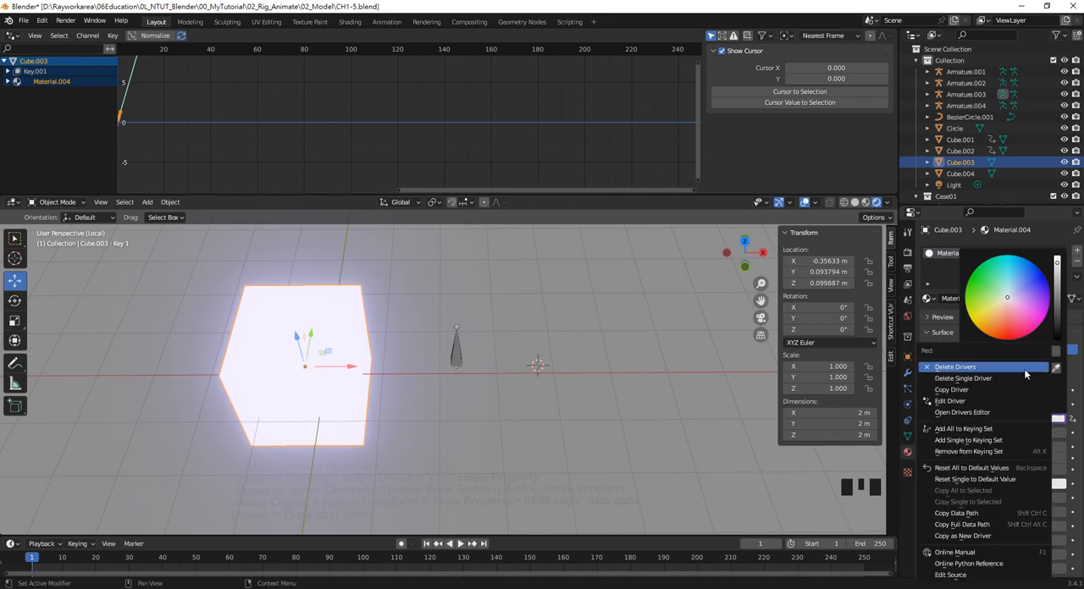
{"action": "left_click", "coordinate": [980, 401]}
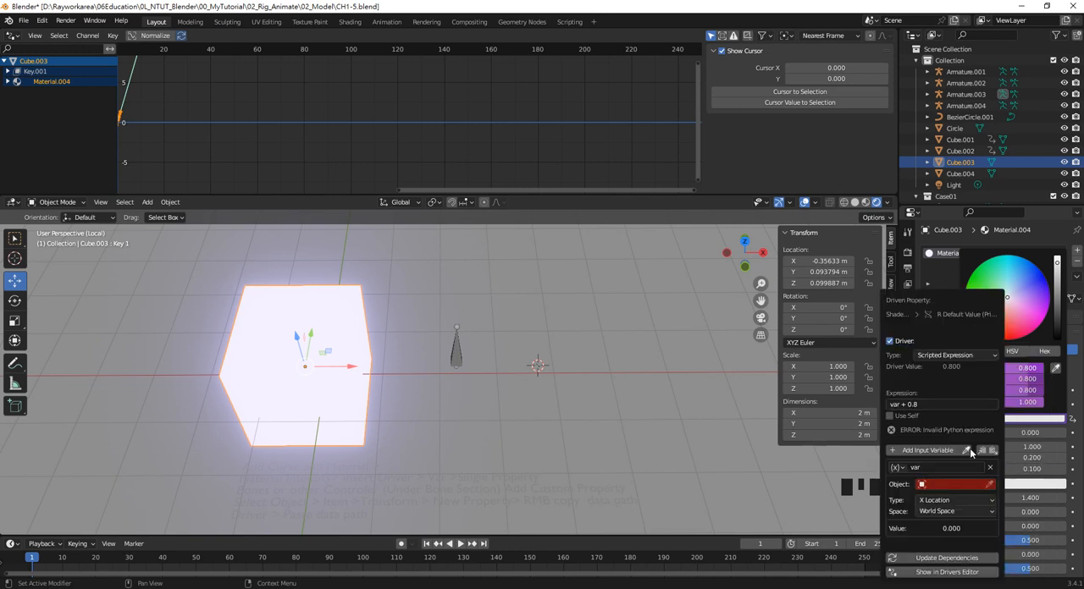
{"action": "left_click", "coordinate": [956, 484]}
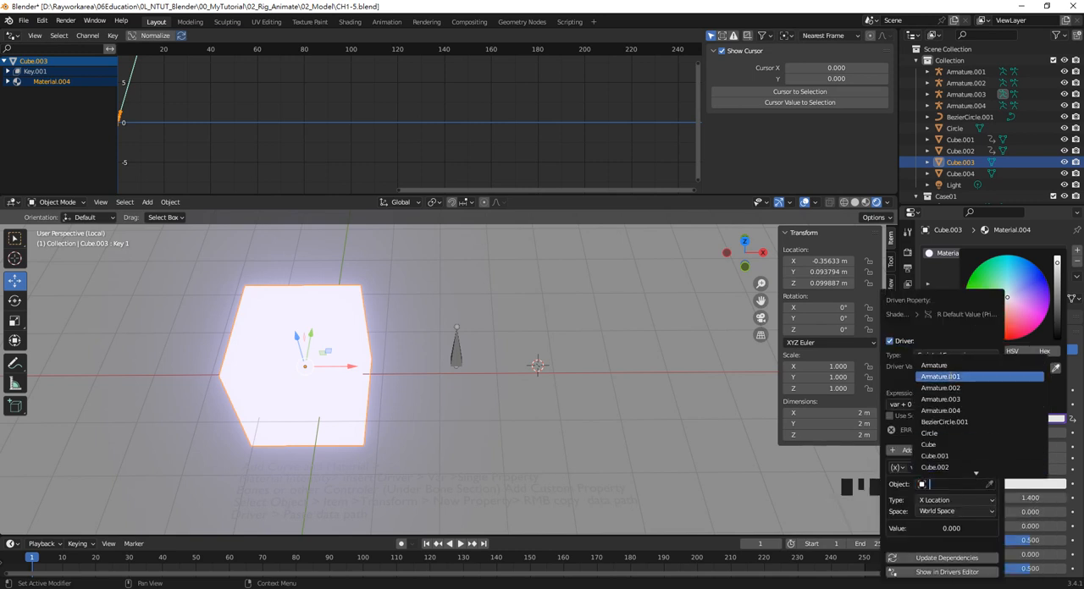
{"action": "left_click", "coordinate": [965, 398]}
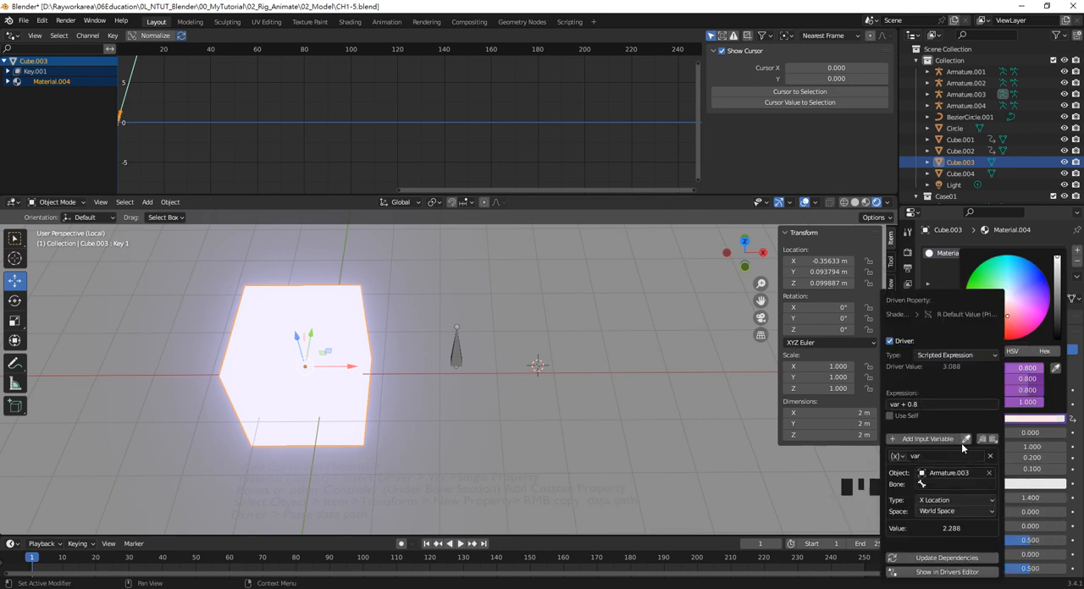
{"action": "left_click", "coordinate": [897, 456]}
{"action": "left_click", "coordinate": [927, 469]}
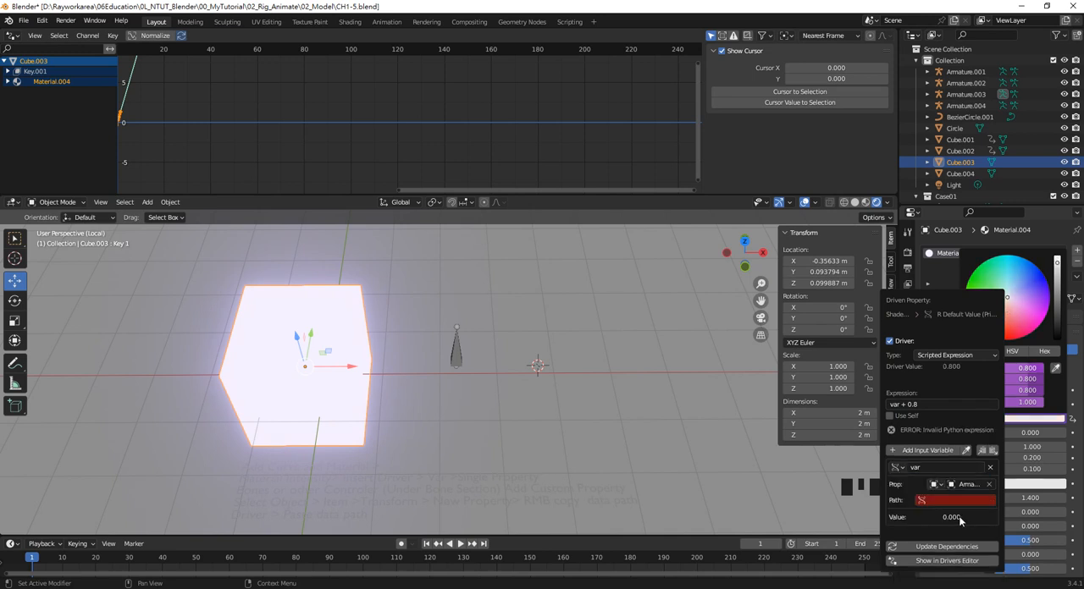
Paste the bone's Color data path into the Red driver variable's path and close the driver settings
{"action": "left_click", "coordinate": [950, 500]}
{"action": "key", "text": "ctrl+v"}
{"action": "key", "text": "Return"}
{"action": "left_click", "coordinate": [960, 503]}
{"action": "key", "text": "ctrl+c"}
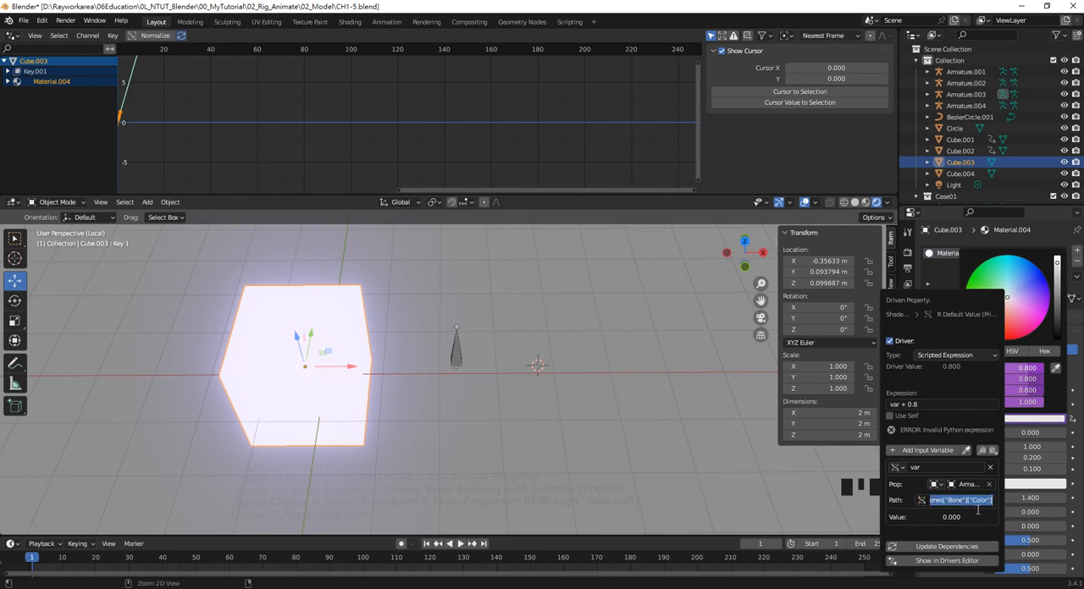
{"action": "key", "text": "Escape"}
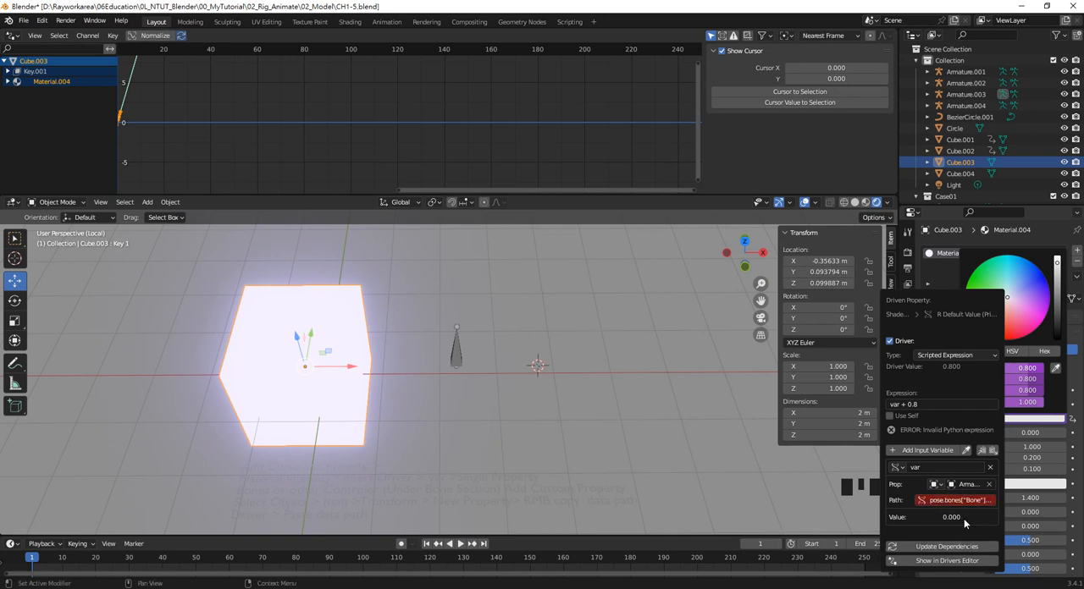
Select the bone, try changing the first value of its Color property and undo the change
{"action": "left_click", "coordinate": [825, 504]}
{"action": "left_click", "coordinate": [464, 361]}
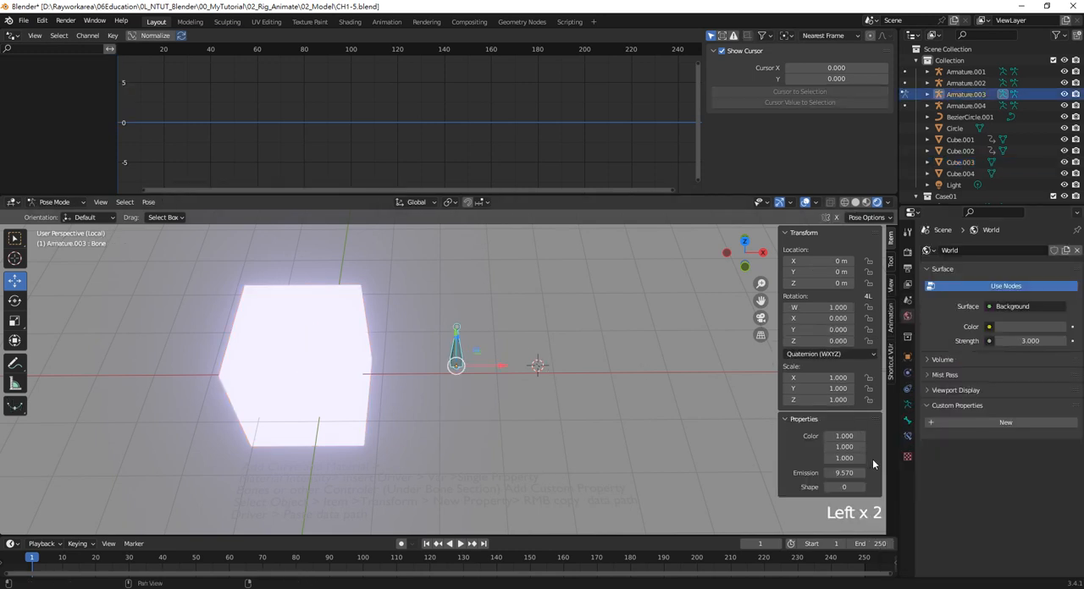
{"action": "left_click_drag", "start_coordinate": [841, 435], "coordinate": [872, 435]}
{"action": "key", "text": "ctrl+z"}
{"action": "left_click", "coordinate": [237, 350]}
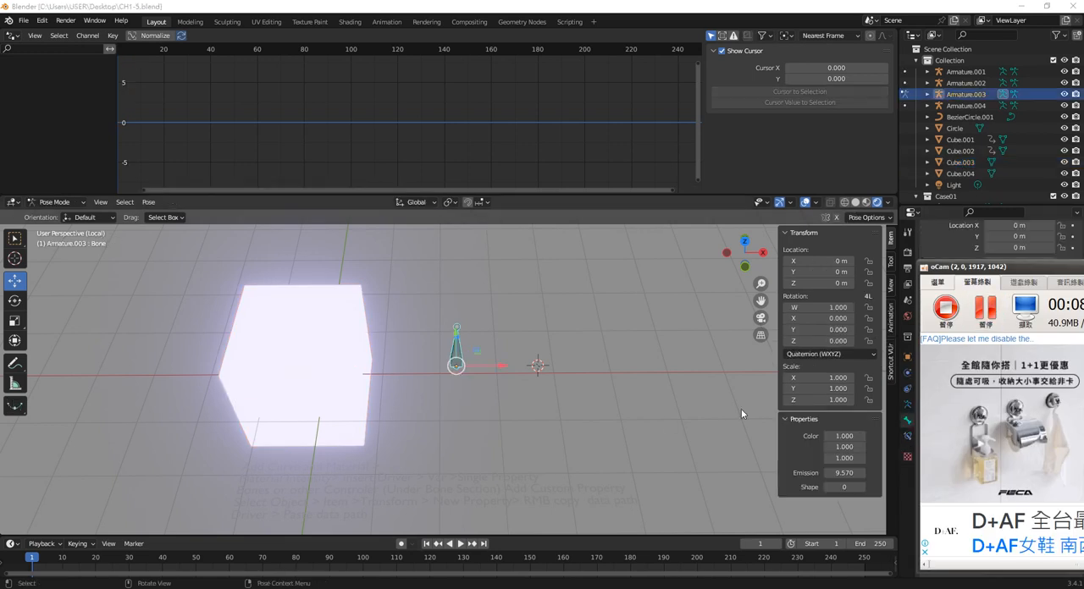
Set the subtype of the bone's Color custom property to Gamma-Corrected Color and confirm the property settings
{"action": "left_click", "coordinate": [637, 415]}
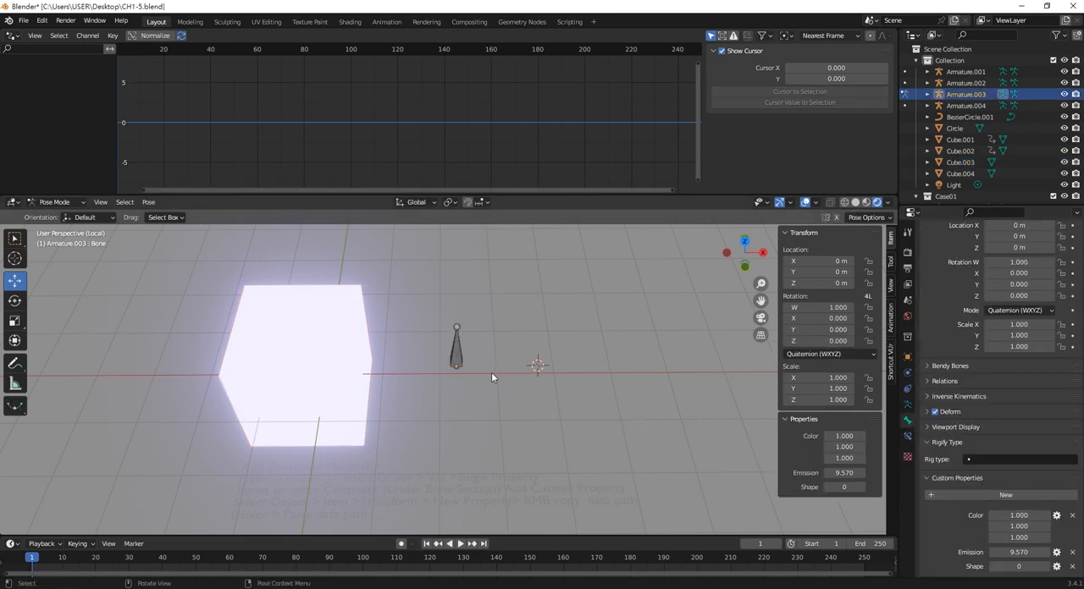
{"action": "left_click", "coordinate": [1056, 515]}
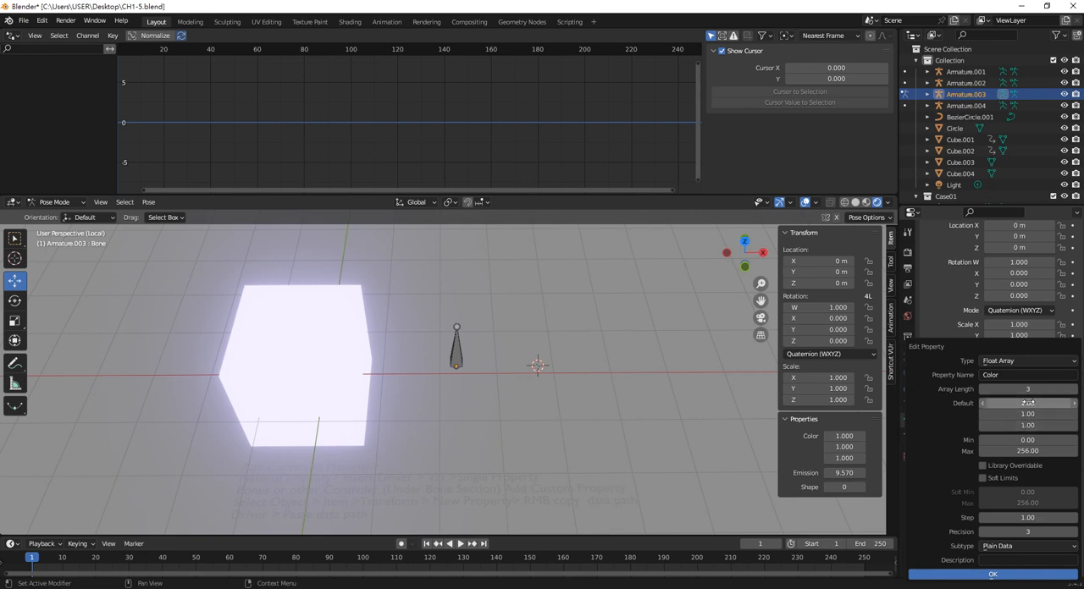
{"action": "left_click", "coordinate": [1010, 548]}
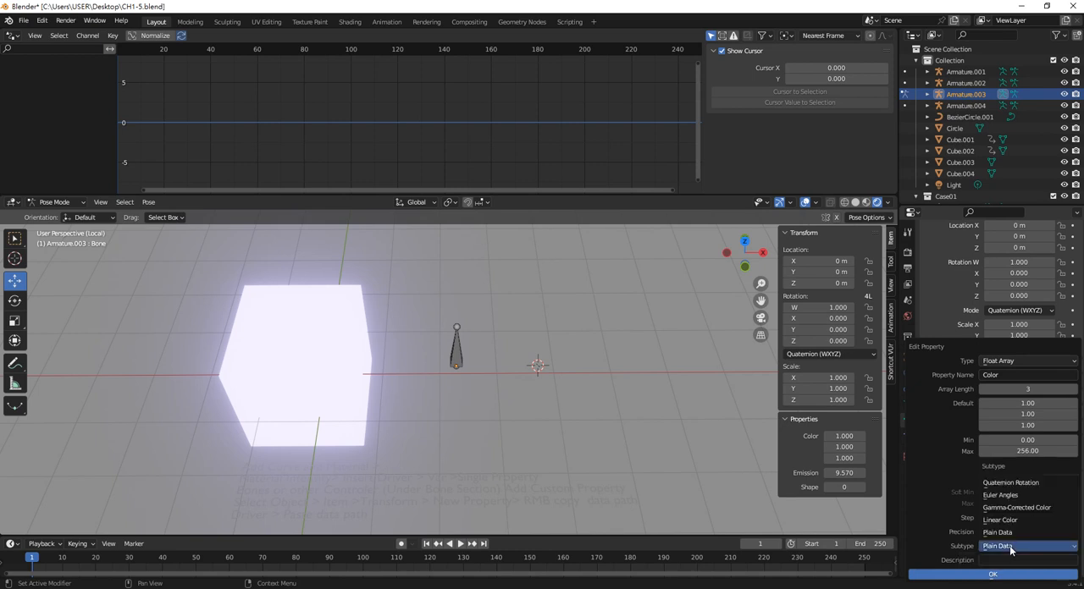
{"action": "left_click", "coordinate": [1030, 508]}
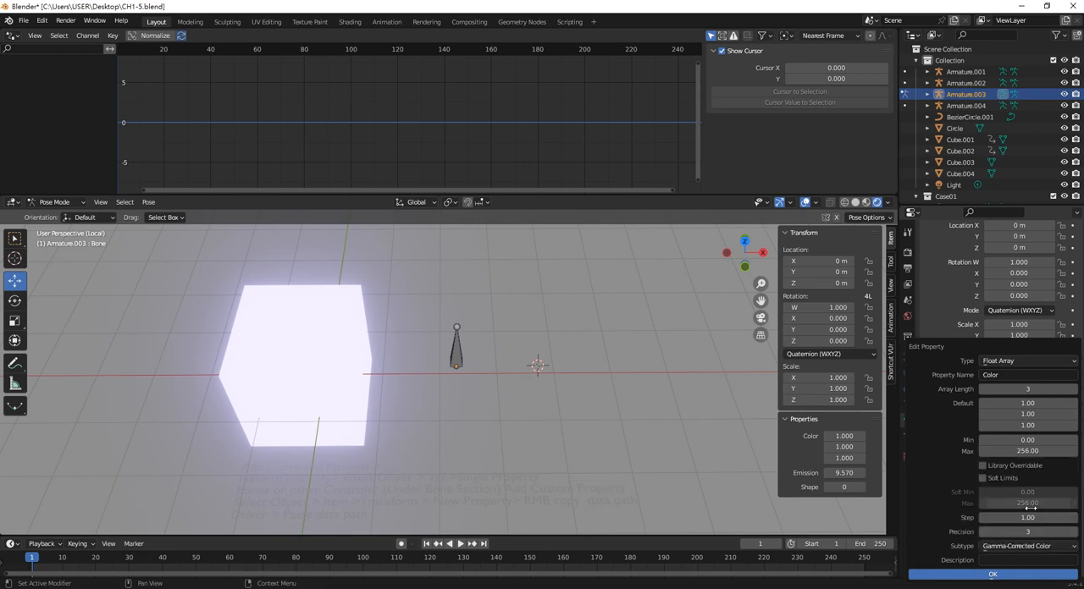
{"action": "left_click", "coordinate": [1020, 577]}
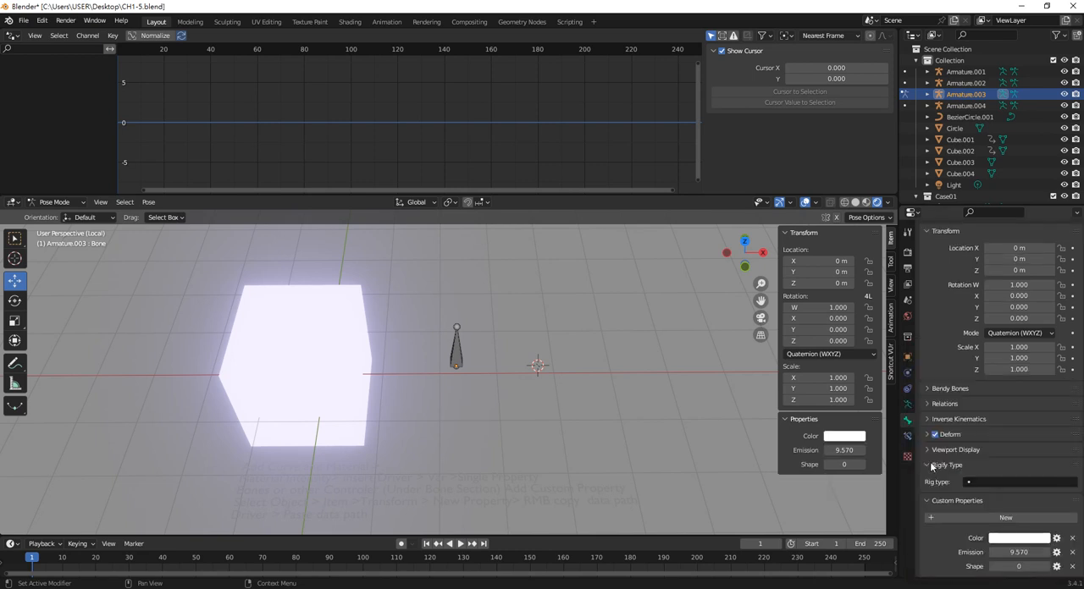
Copy the data path of the Red channel of the bone's Color property
{"action": "left_click", "coordinate": [845, 436]}
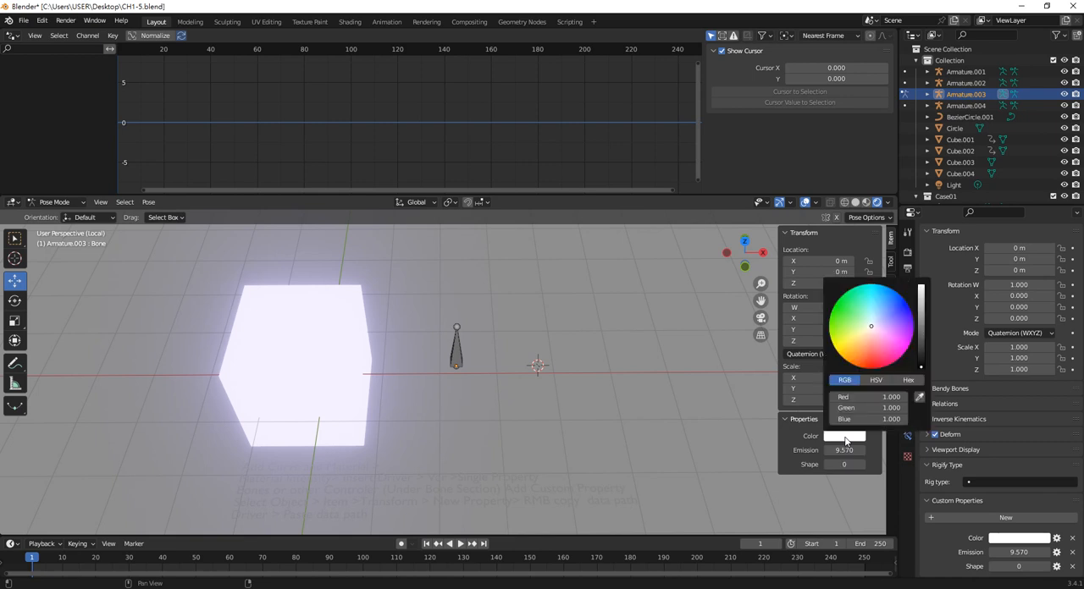
{"action": "left_click", "coordinate": [843, 437]}
{"action": "right_click", "coordinate": [881, 400]}
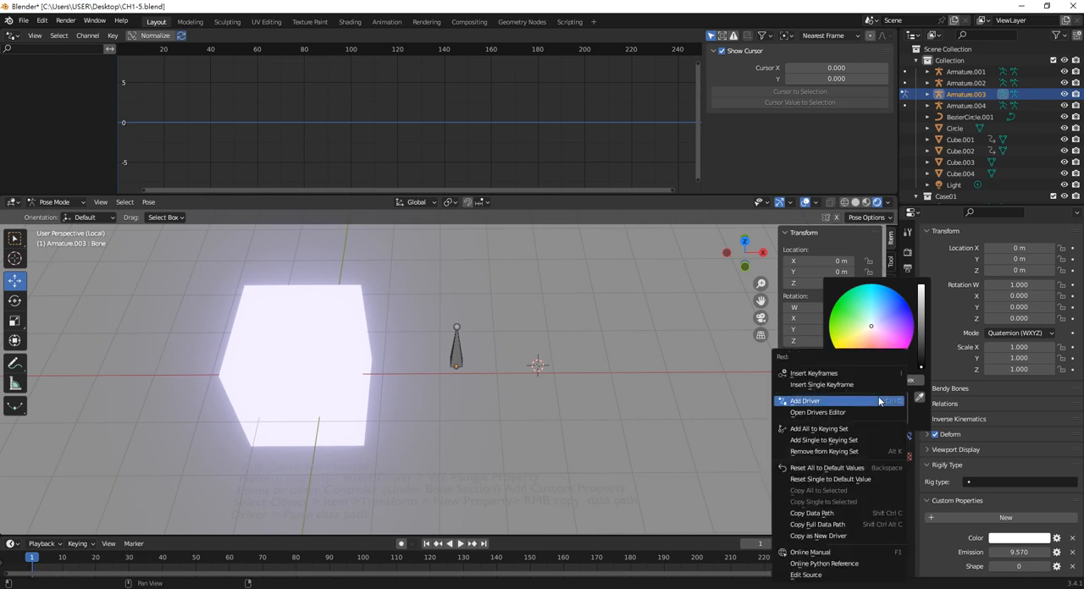
{"action": "left_click", "coordinate": [830, 514]}
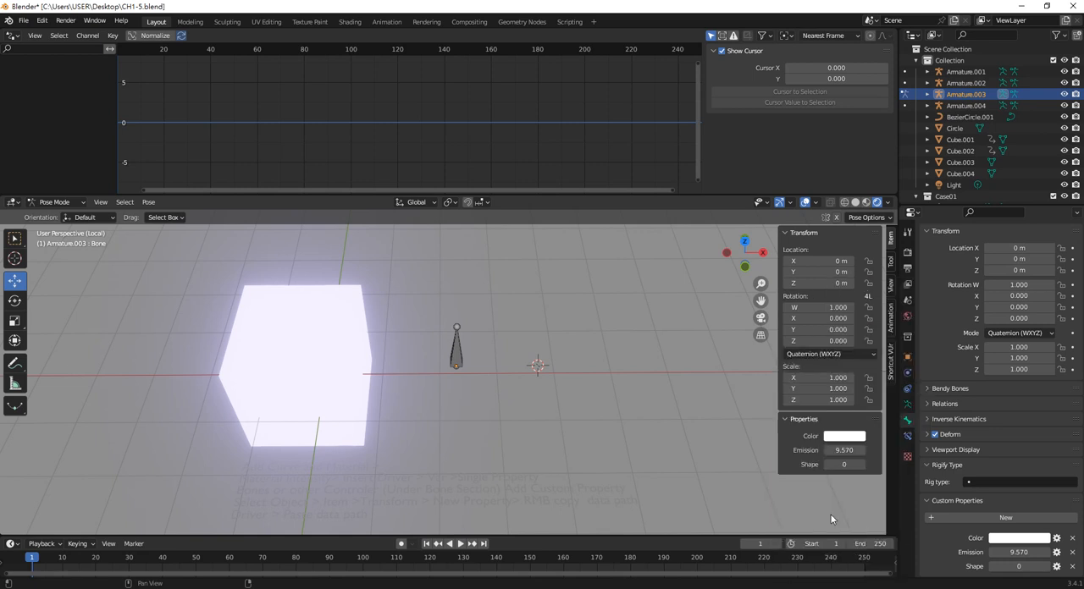
Try to paste the copied path into the variable of the driver on the Red channel of the cube's Base Color
{"action": "left_click", "coordinate": [340, 337]}
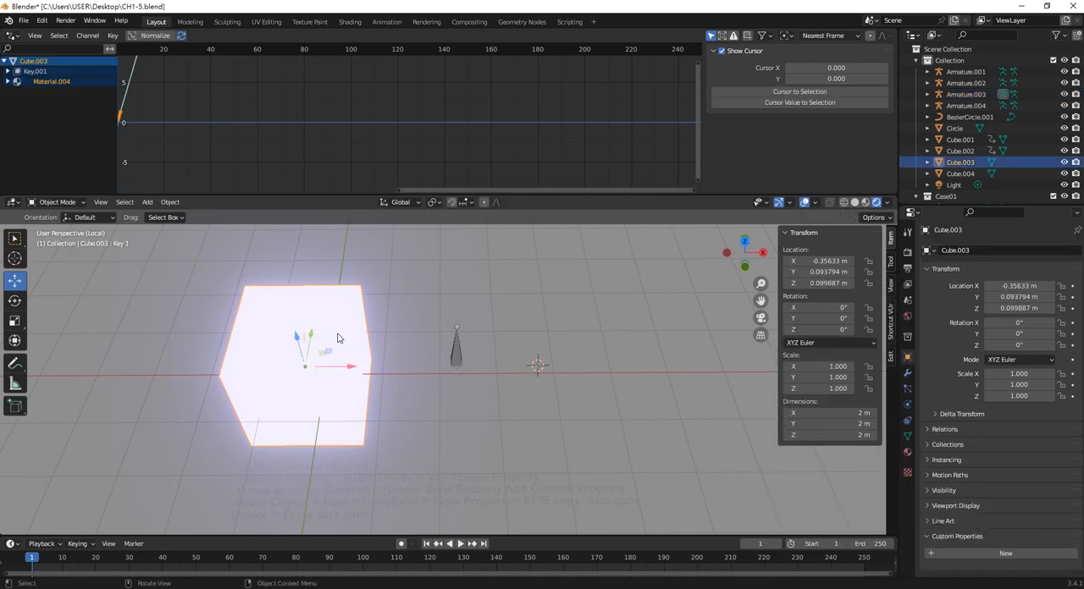
{"action": "left_click", "coordinate": [908, 453]}
{"action": "left_click", "coordinate": [1029, 419]}
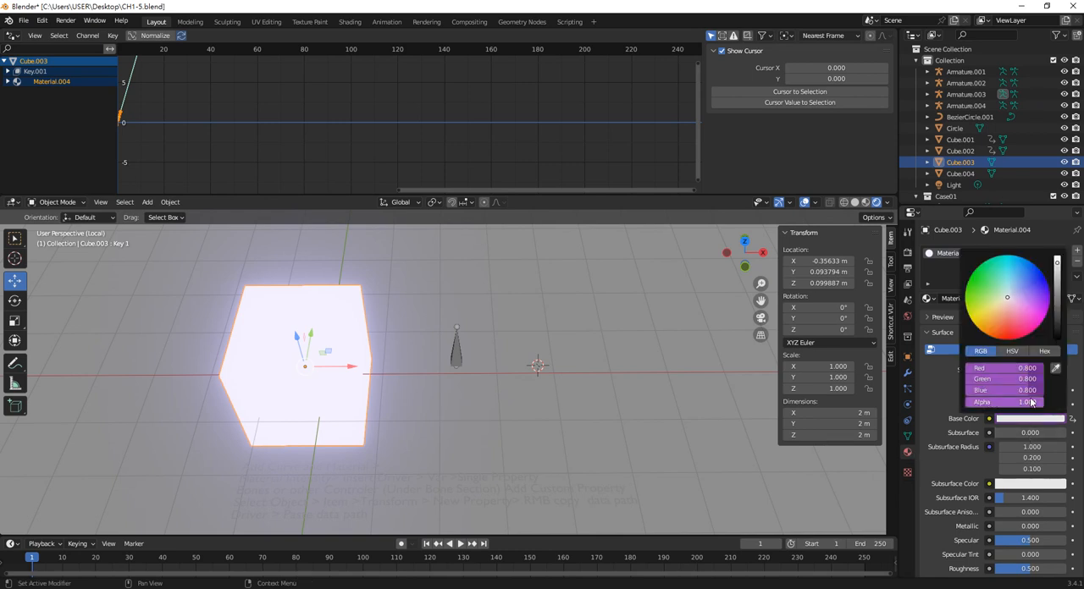
{"action": "right_click", "coordinate": [1018, 366]}
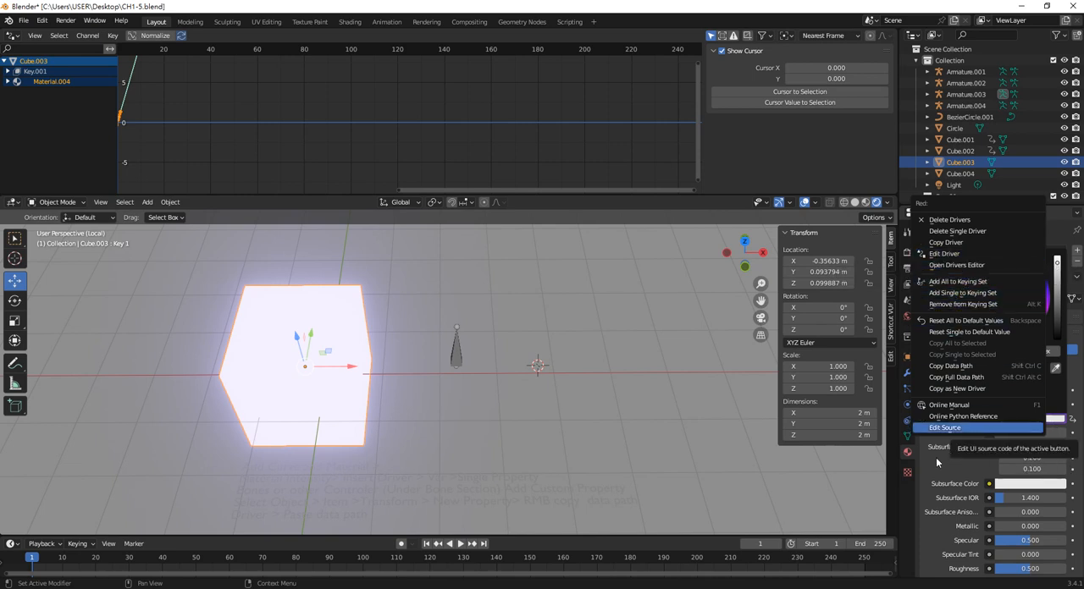
{"action": "left_click", "coordinate": [1006, 428]}
{"action": "left_click", "coordinate": [1021, 421]}
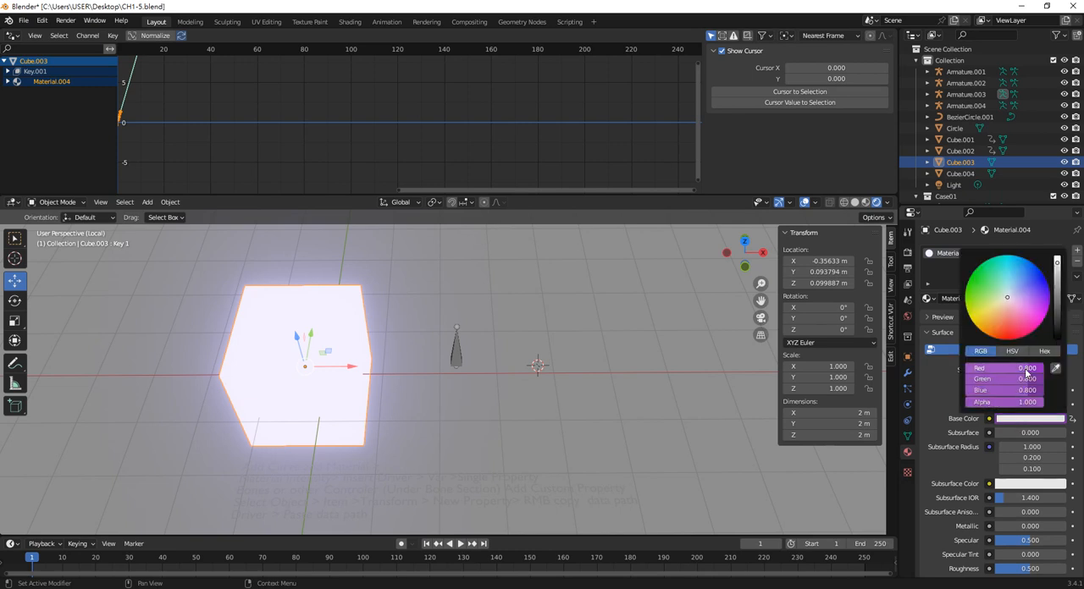
{"action": "key", "text": "ctrl+v"}
{"action": "right_click", "coordinate": [1026, 371]}
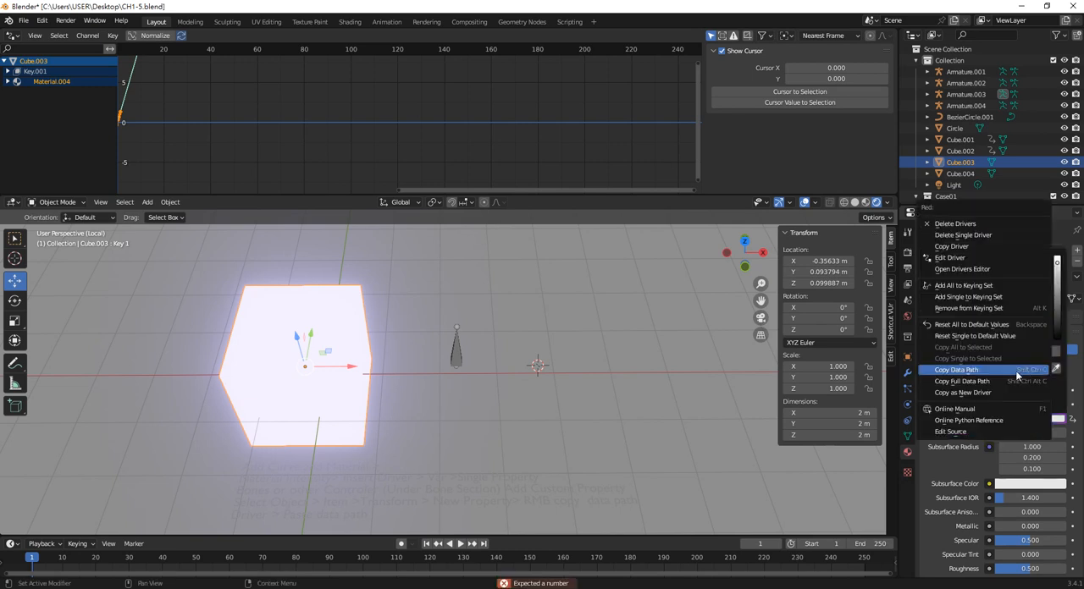
{"action": "left_click", "coordinate": [952, 257]}
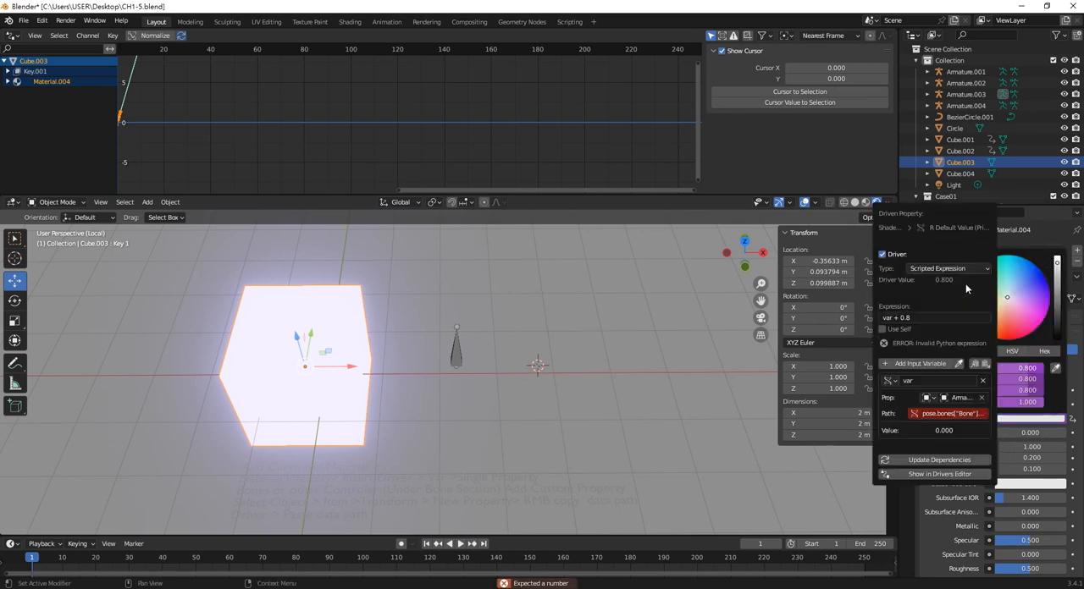
{"action": "left_click", "coordinate": [950, 414]}
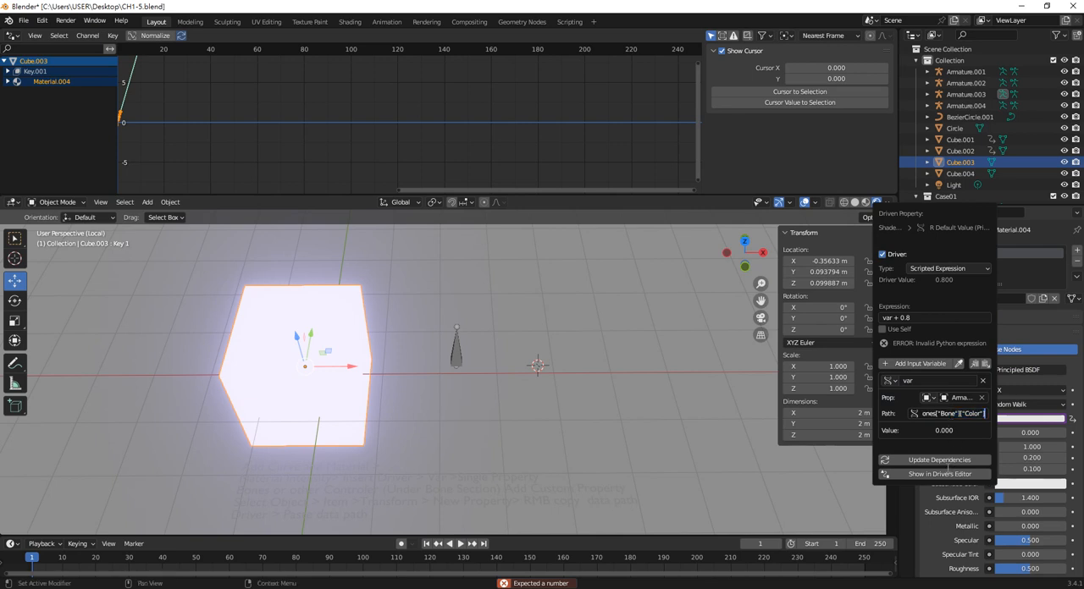
{"action": "key", "text": "Return"}
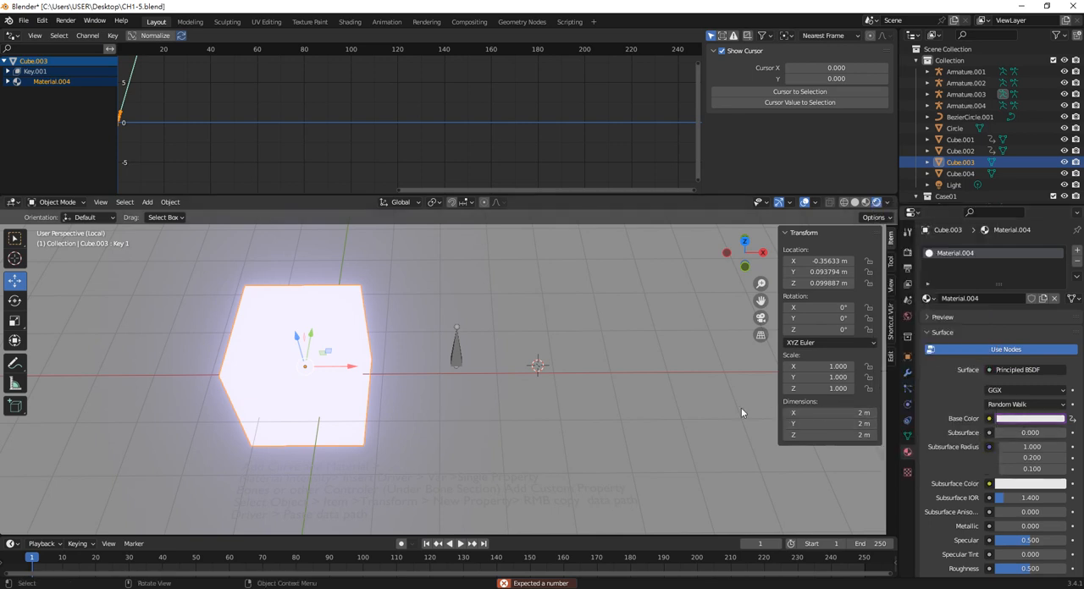
Copy the Green channel of the bone's Color as a new driver and paste it onto the cube's Base Color Green channel
{"action": "left_click", "coordinate": [457, 348]}
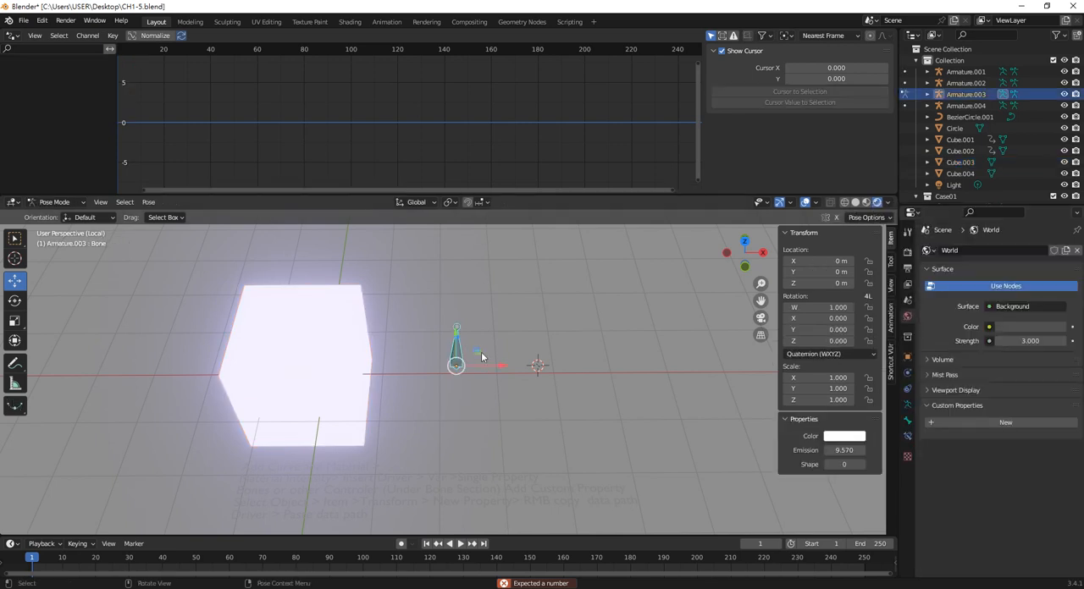
{"action": "left_click", "coordinate": [844, 436]}
{"action": "right_click", "coordinate": [885, 412]}
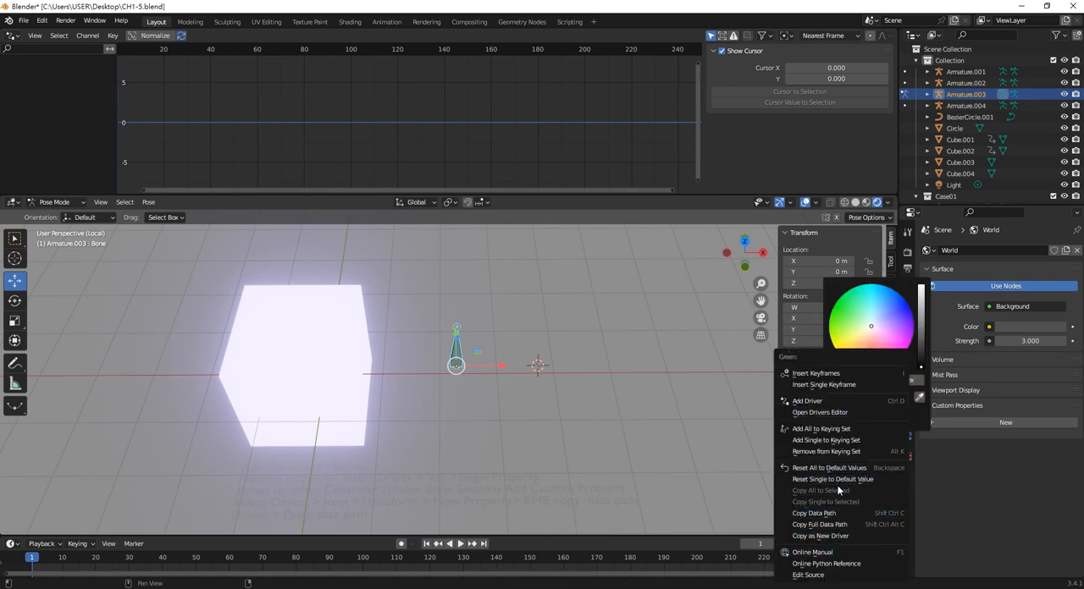
{"action": "left_click", "coordinate": [849, 536]}
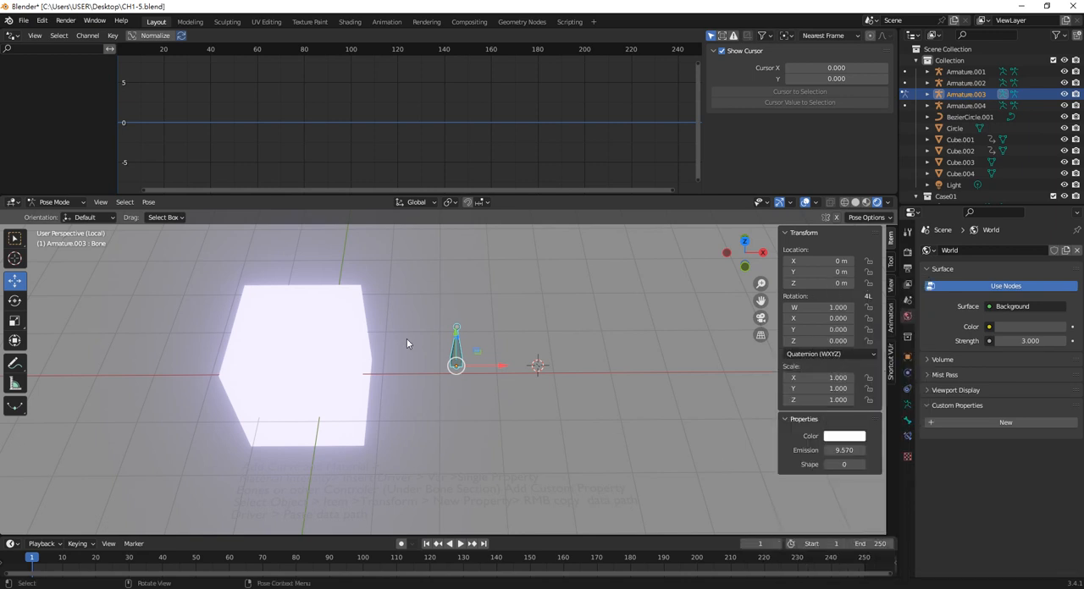
{"action": "left_click", "coordinate": [334, 334]}
{"action": "left_click", "coordinate": [1029, 418]}
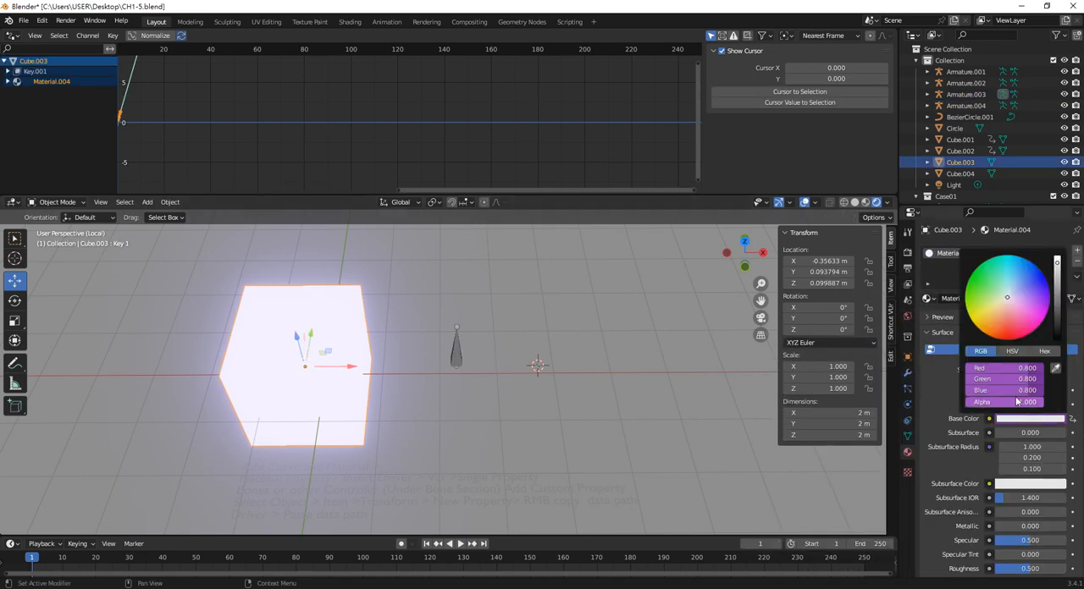
{"action": "right_click", "coordinate": [1002, 378]}
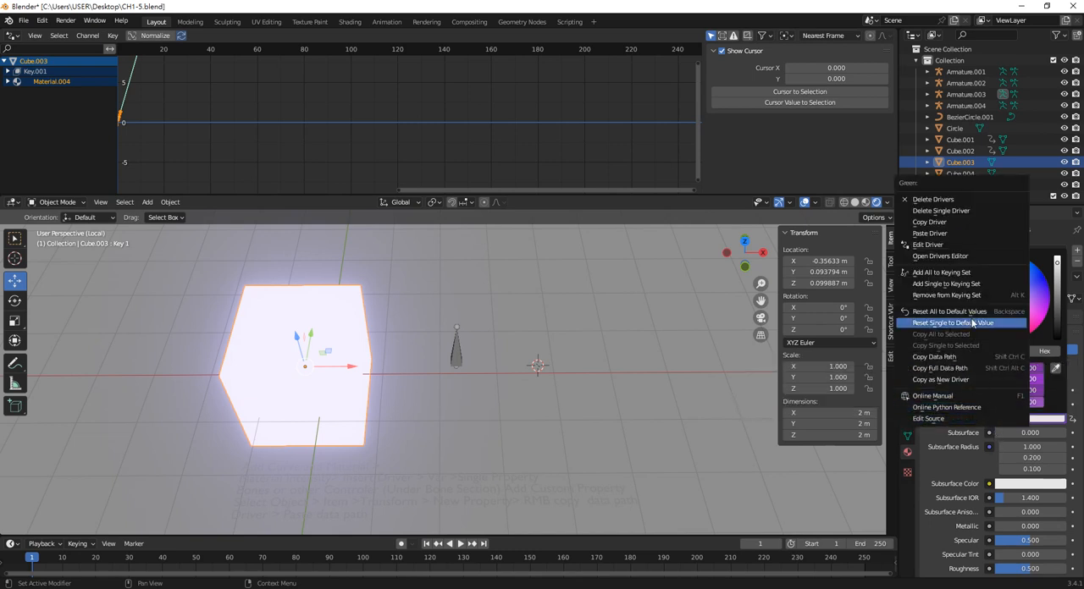
{"action": "left_click", "coordinate": [949, 235]}
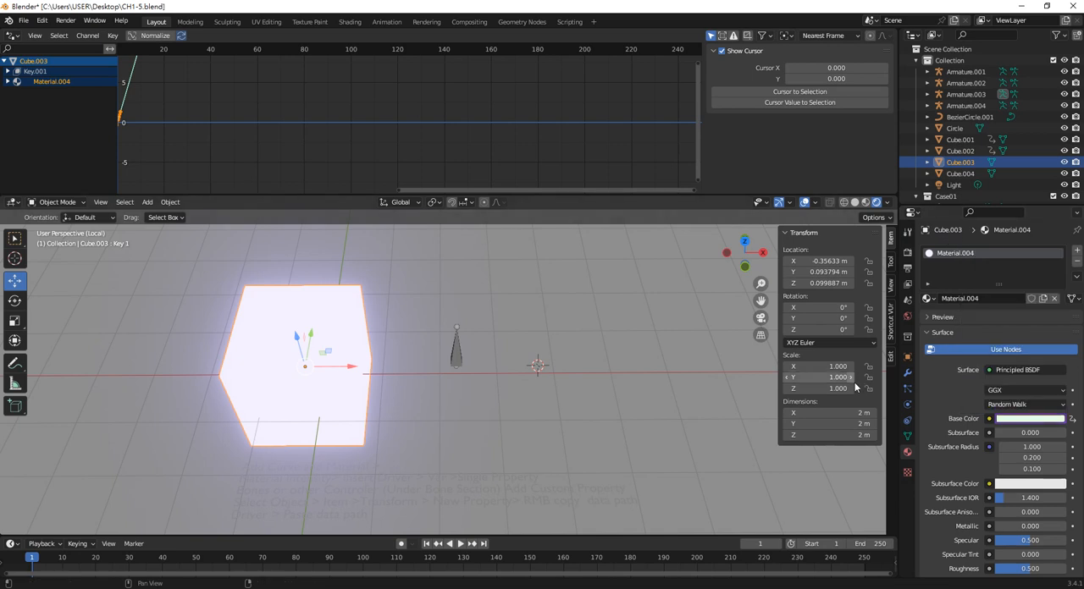
Copy the Blue channel of the bone's Color as a new driver and paste it onto the cube's Base Color Blue channel
{"action": "left_click", "coordinate": [457, 351]}
{"action": "key", "text": "ctrl+Tab"}
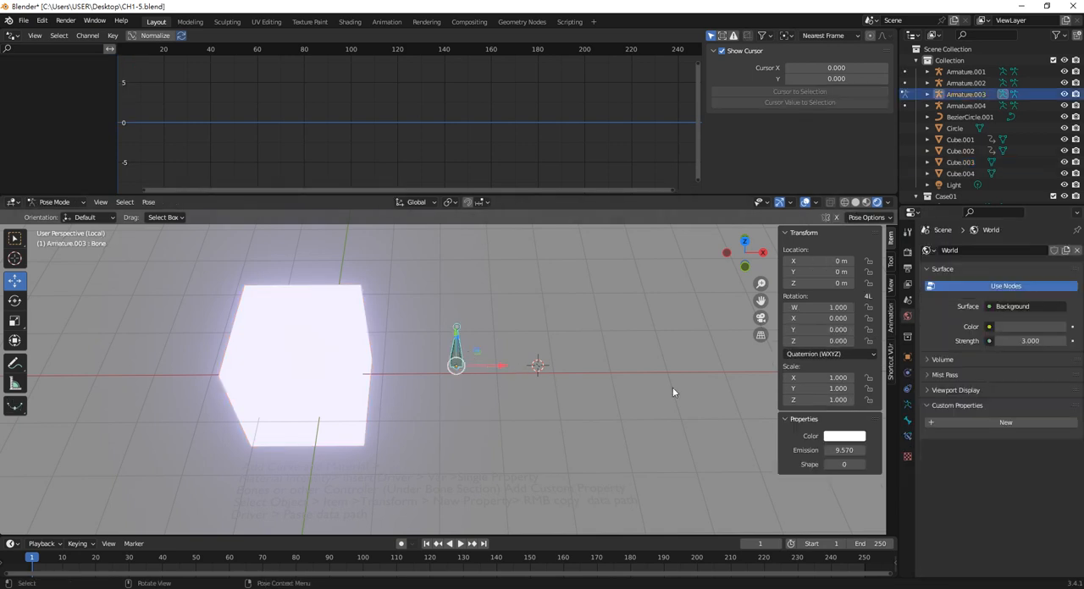
{"action": "left_click", "coordinate": [853, 436]}
{"action": "right_click", "coordinate": [866, 418]}
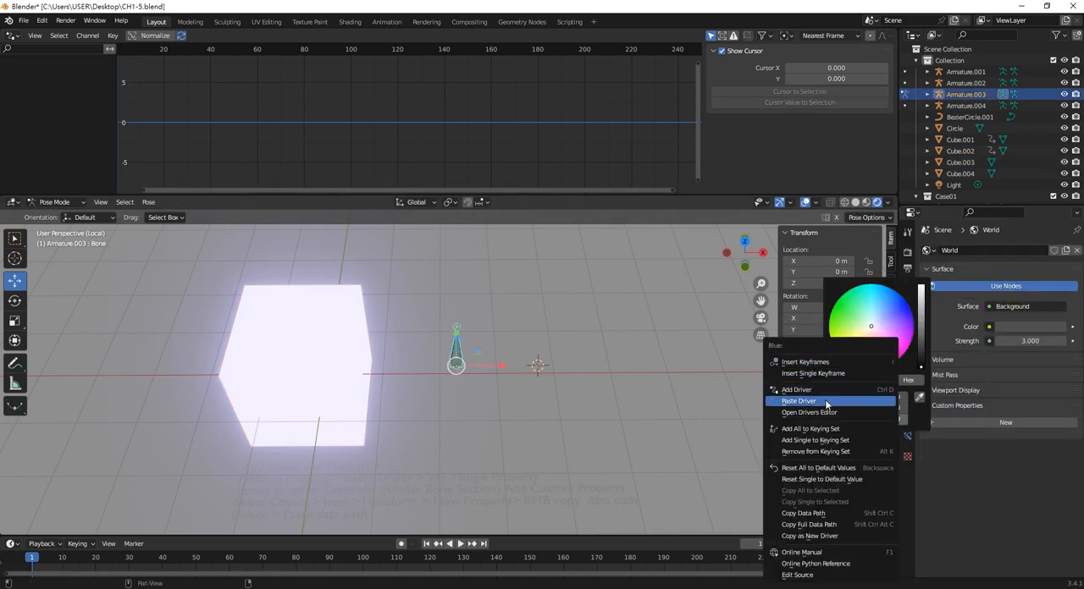
{"action": "left_click", "coordinate": [833, 537]}
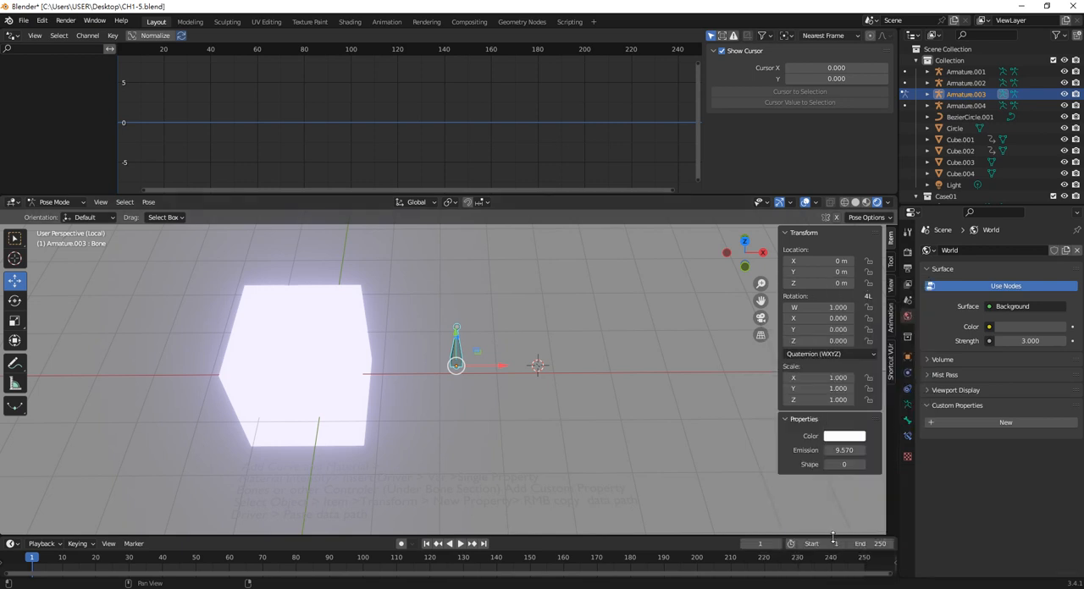
{"action": "left_click", "coordinate": [313, 301]}
{"action": "left_click", "coordinate": [1020, 419]}
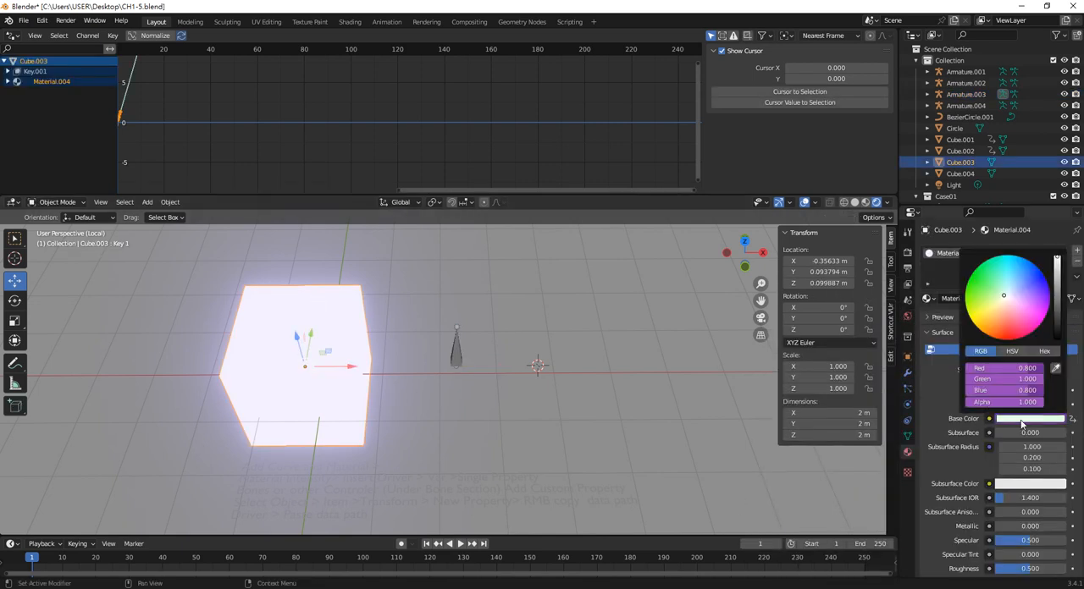
{"action": "right_click", "coordinate": [1009, 389]}
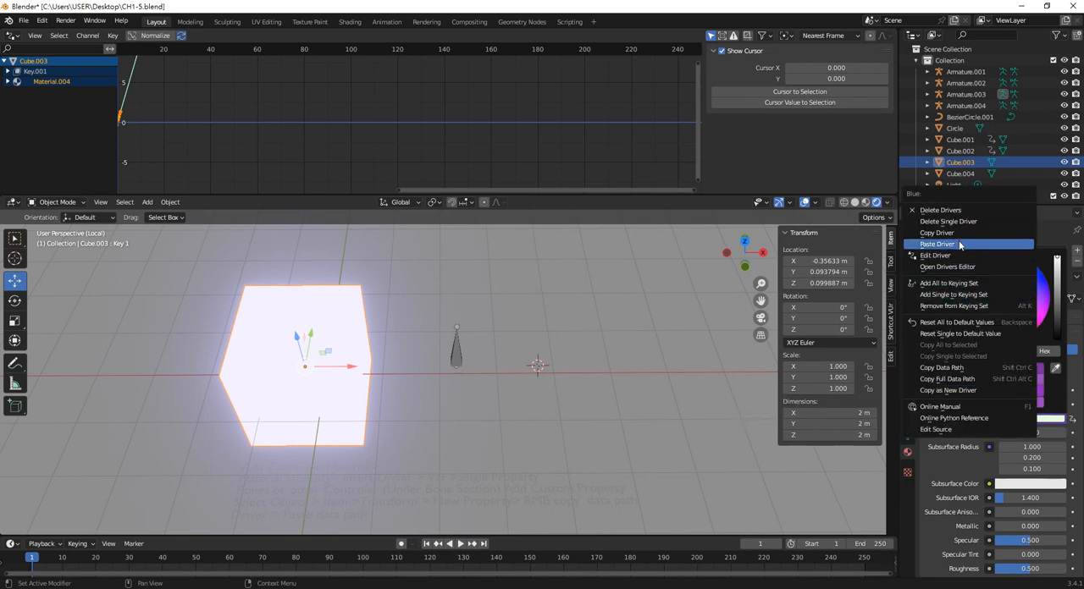
{"action": "left_click", "coordinate": [936, 244]}
Change the bone's Color to a light pink with Green 0.723 and Blue 0.976, and select the cube to check its Base Color
{"action": "left_click", "coordinate": [457, 351]}
{"action": "key", "text": "ctrl+Tab"}
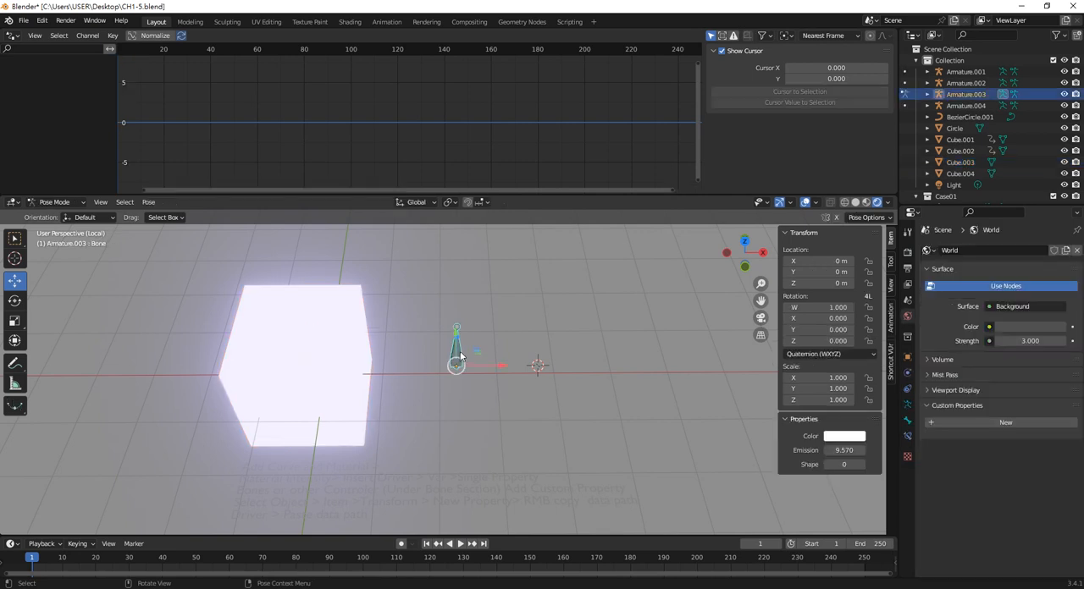
{"action": "left_click", "coordinate": [847, 439]}
{"action": "mouse_move", "coordinate": [875, 349]}
{"action": "left_mouse_down"}
{"action": "mouse_move", "coordinate": [872, 364]}
{"action": "mouse_move", "coordinate": [864, 343]}
{"action": "mouse_move", "coordinate": [879, 333]}
{"action": "left_mouse_up"}
{"action": "left_click", "coordinate": [320, 367]}
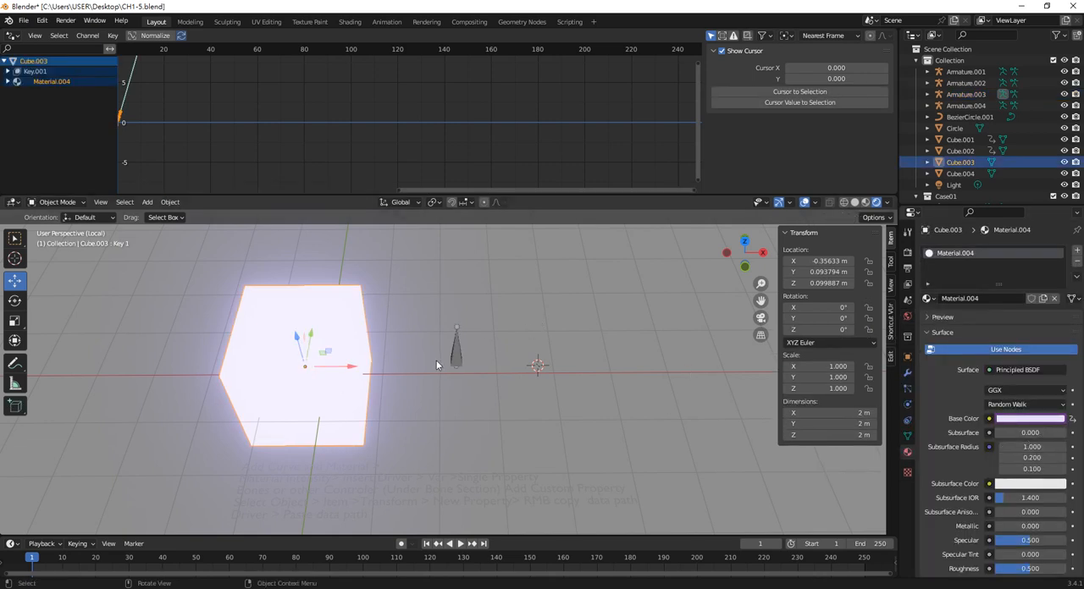
Select the bone again and copy the data path of its Color property from the Red channel
{"action": "left_click", "coordinate": [457, 358]}
{"action": "left_click", "coordinate": [842, 437]}
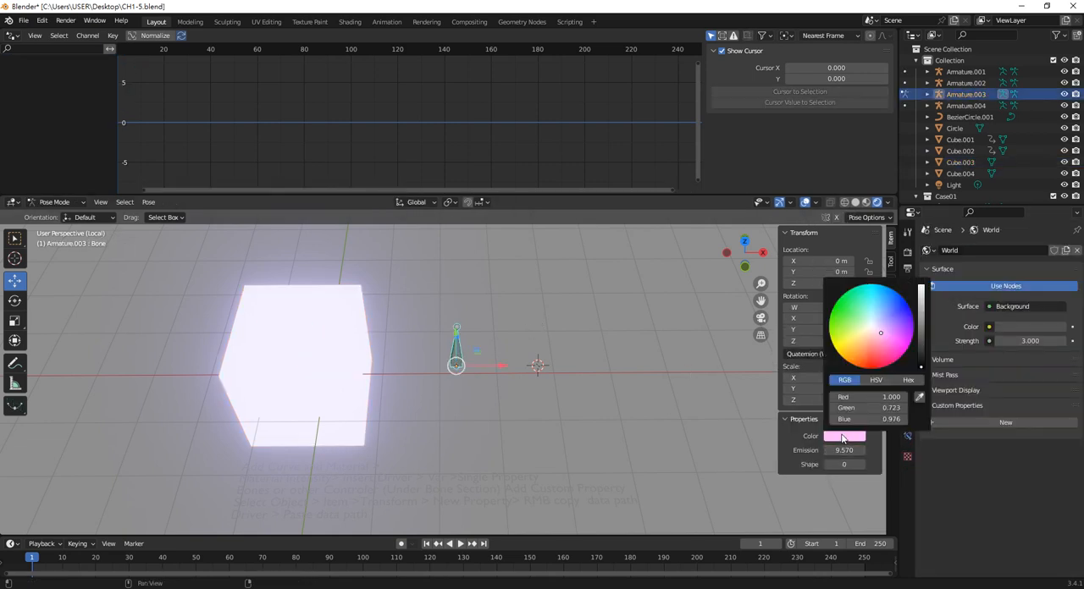
{"action": "right_click", "coordinate": [877, 398]}
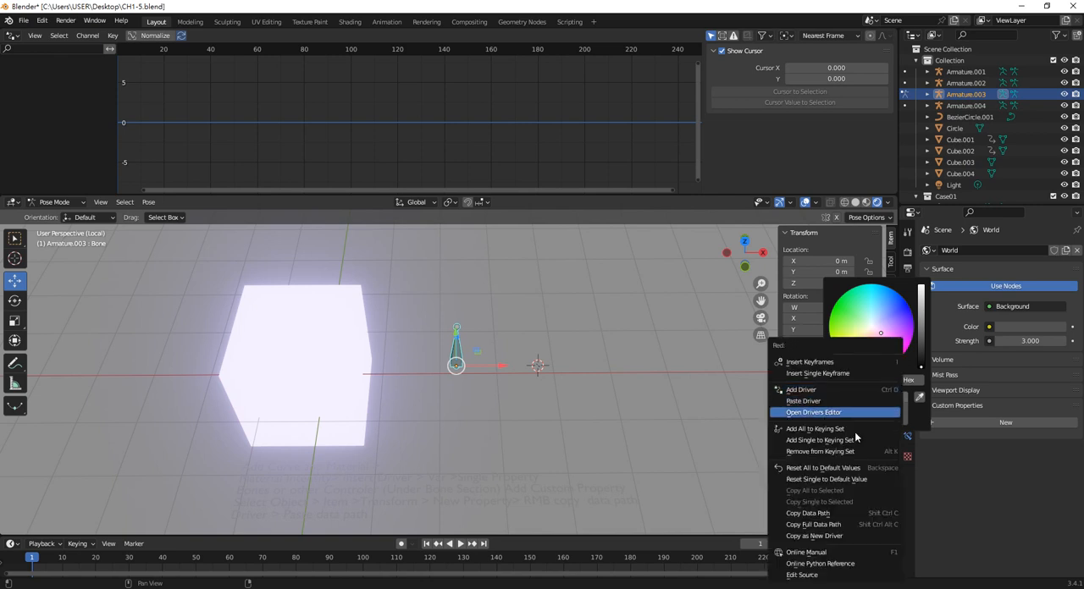
{"action": "left_click", "coordinate": [816, 524]}
Paste the copied Color data path into the variable of the cube's Base Color Red driver
{"action": "left_click", "coordinate": [348, 355]}
{"action": "left_click", "coordinate": [1029, 418]}
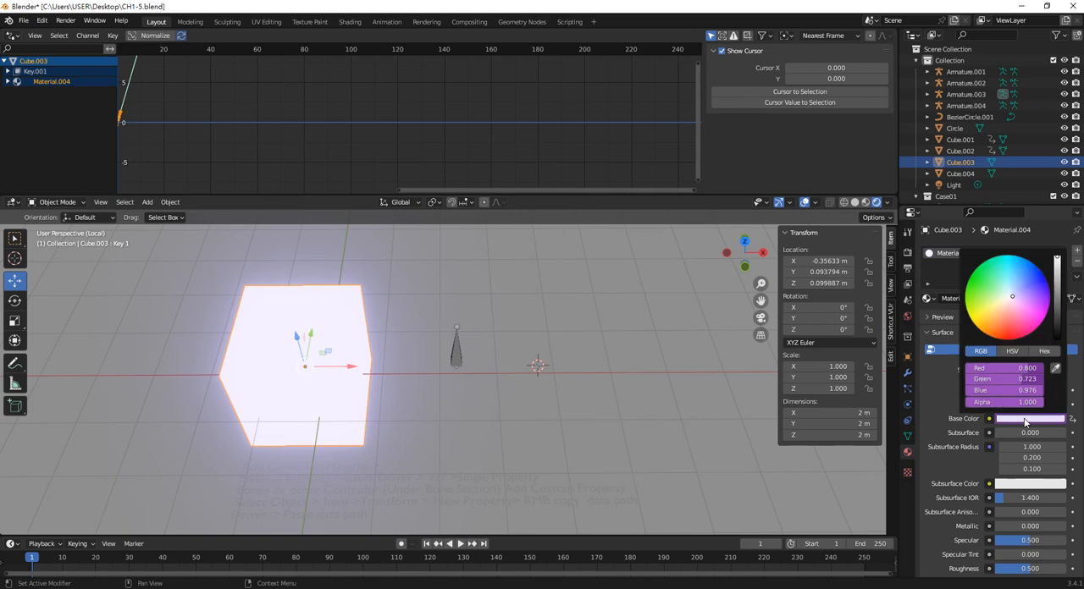
{"action": "double_click", "coordinate": [1012, 369]}
{"action": "type", "text": "var + 0.8"}
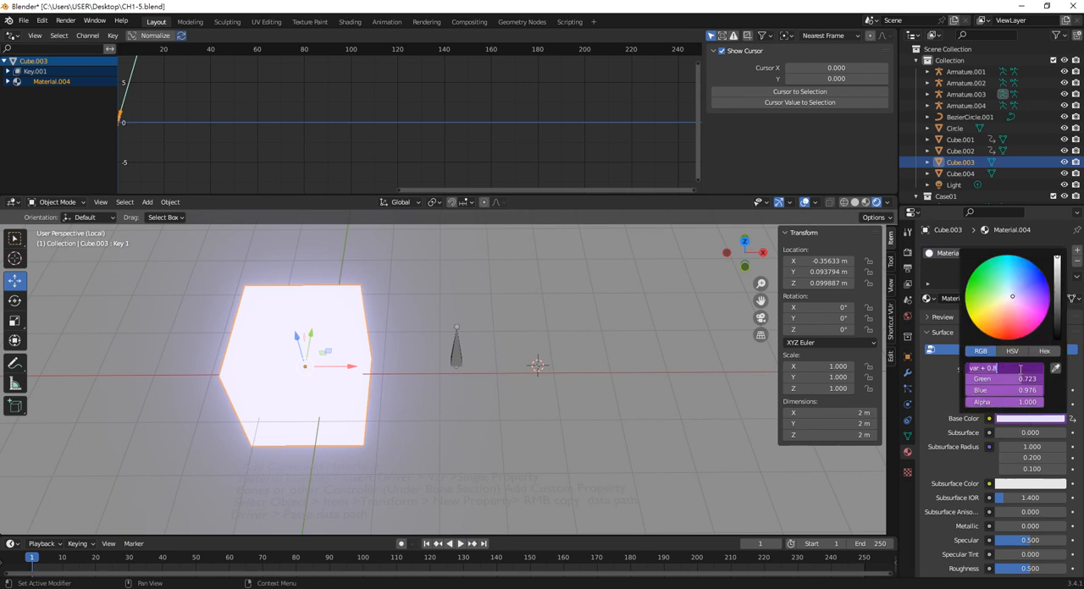
{"action": "key", "text": "Return"}
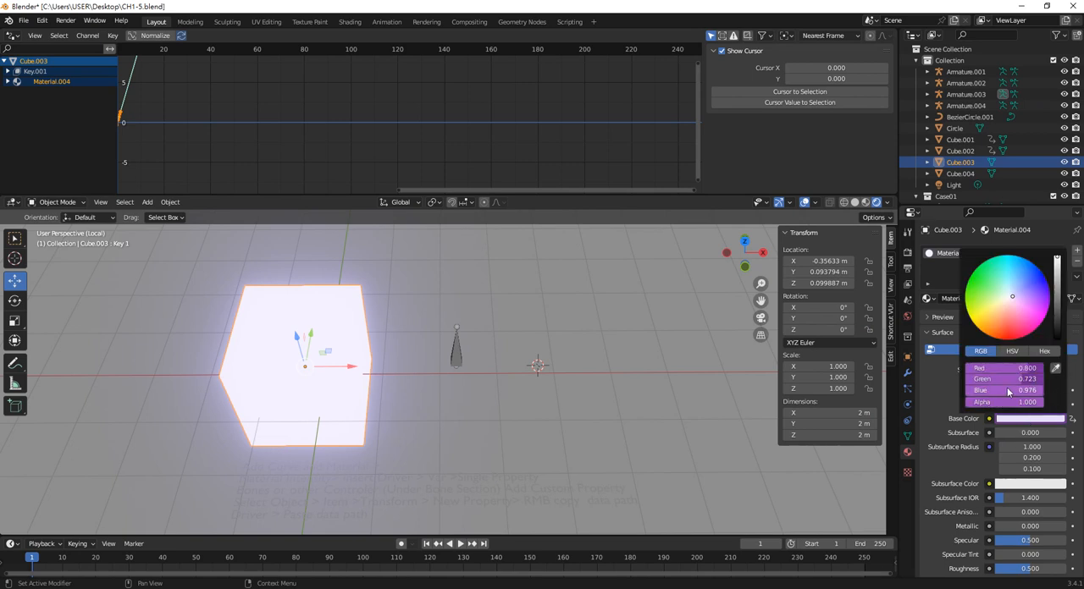
{"action": "right_click", "coordinate": [1024, 368]}
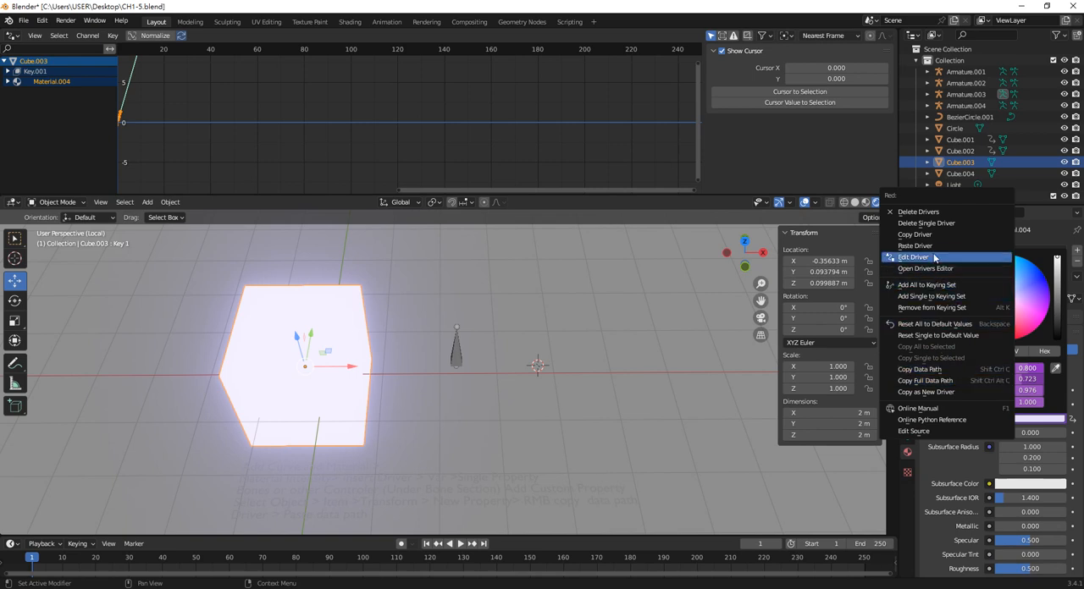
{"action": "left_click", "coordinate": [913, 256]}
{"action": "left_click", "coordinate": [899, 413]}
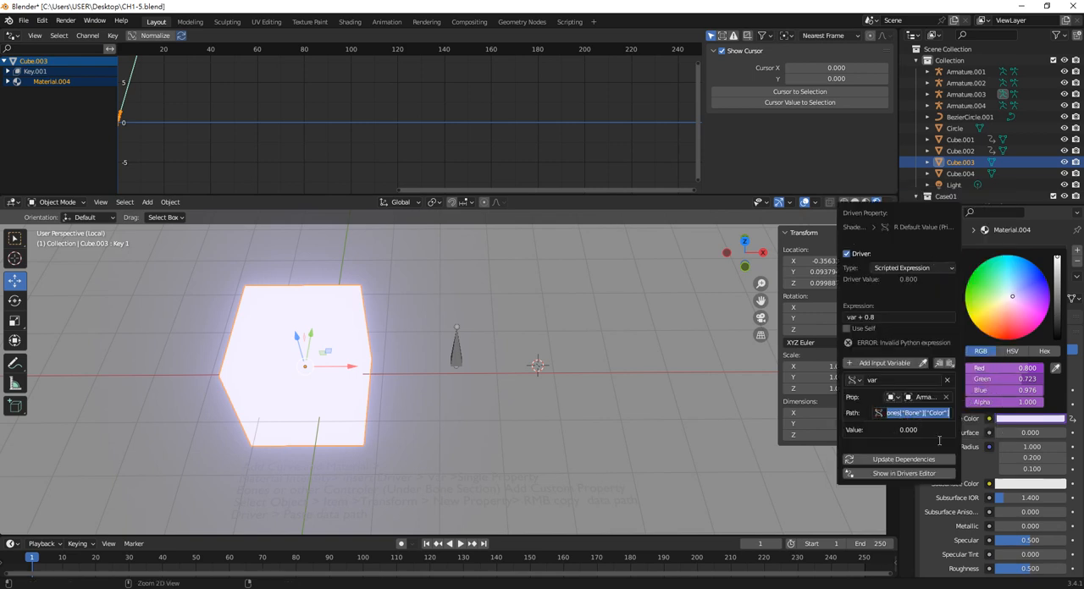
{"action": "key", "text": "ctrl+v"}
{"action": "key", "text": "Return"}
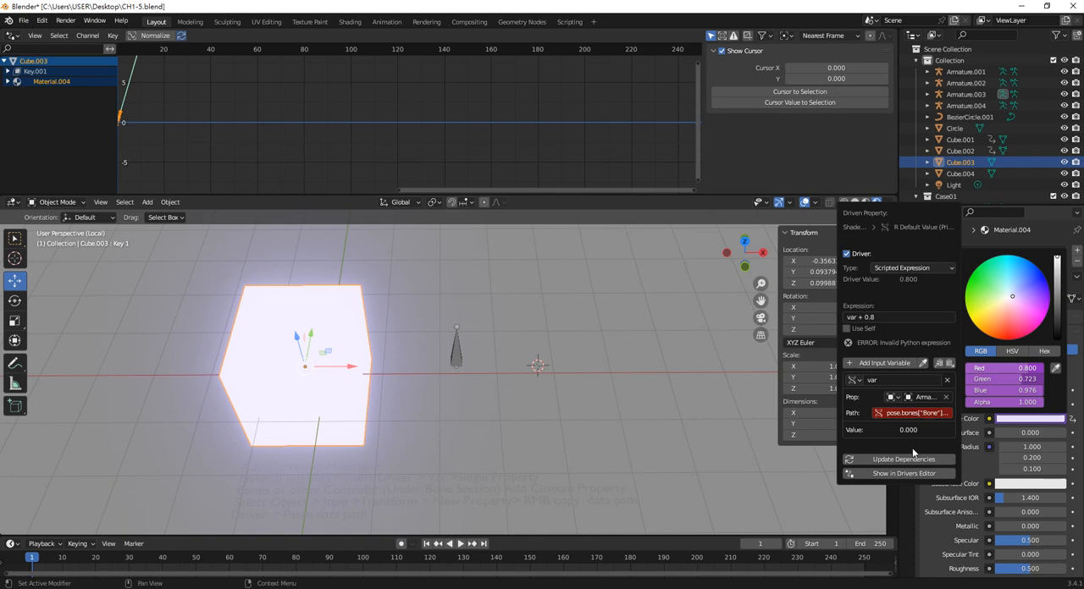
Choose Armature.003 again as the Red driver variable's target and shorten the driver expression to var
{"action": "left_click", "coordinate": [926, 397]}
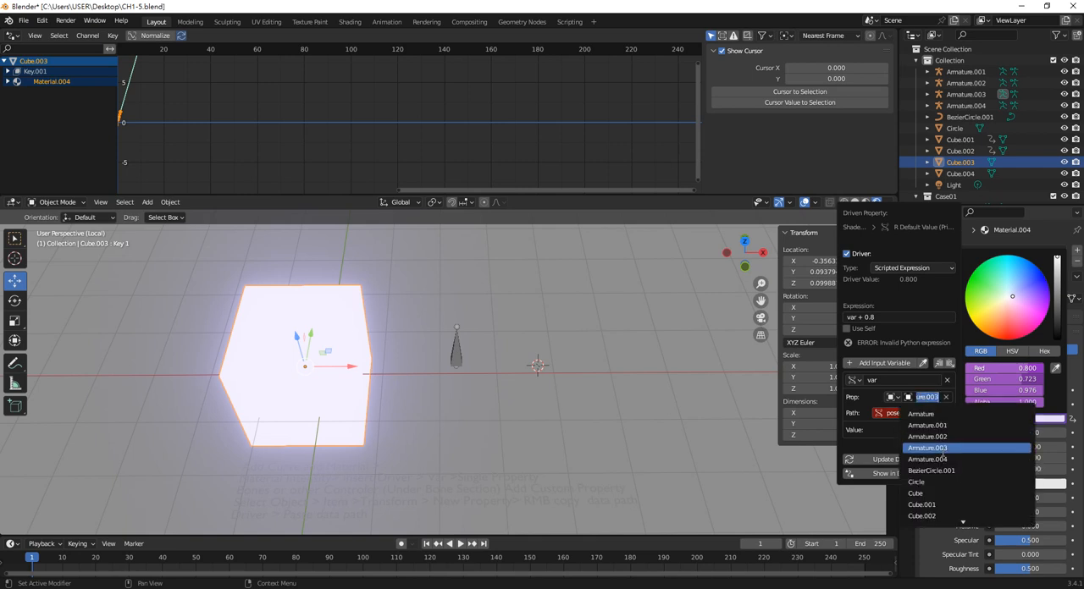
{"action": "left_click", "coordinate": [925, 449]}
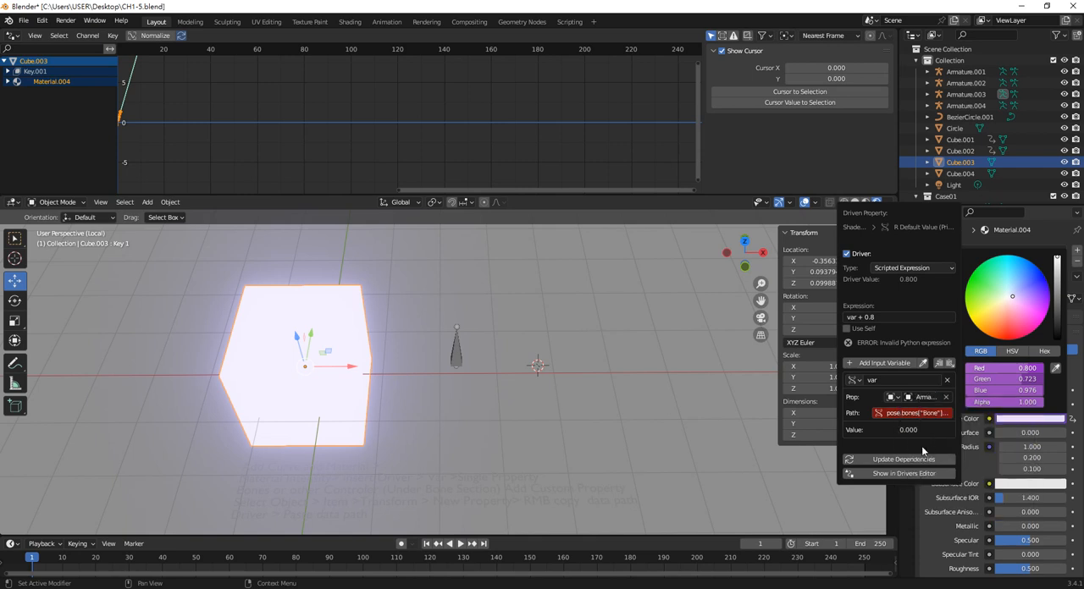
{"action": "left_click", "coordinate": [886, 317]}
{"action": "left_click_drag", "start_coordinate": [857, 318], "coordinate": [879, 321]}
{"action": "key", "text": "Return"}
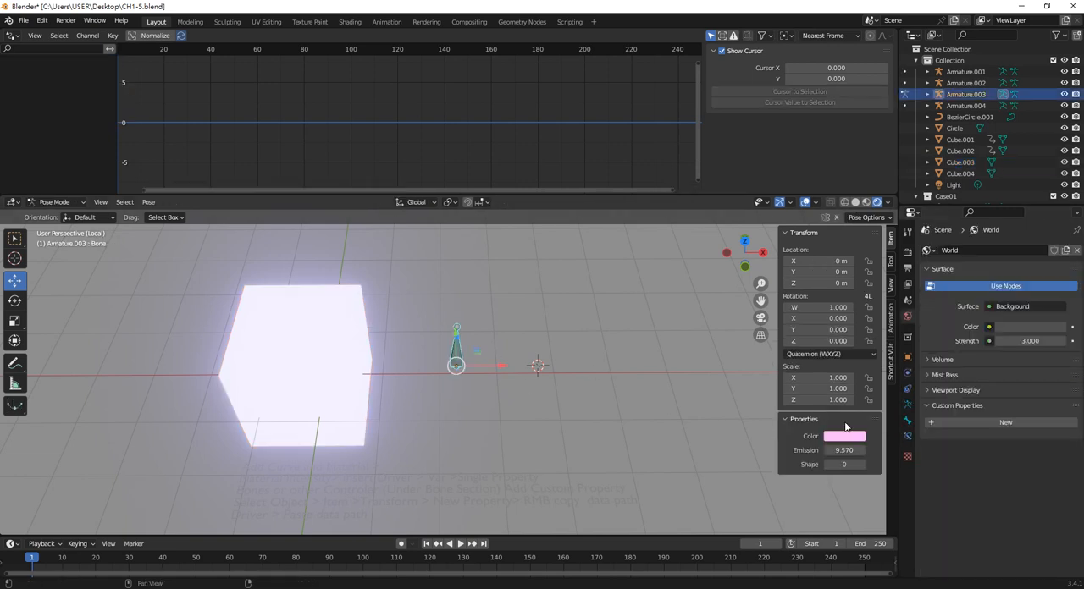
Copy the Red channel of the bone's Color as a new driver
{"action": "left_click", "coordinate": [846, 437]}
{"action": "right_click", "coordinate": [865, 398]}
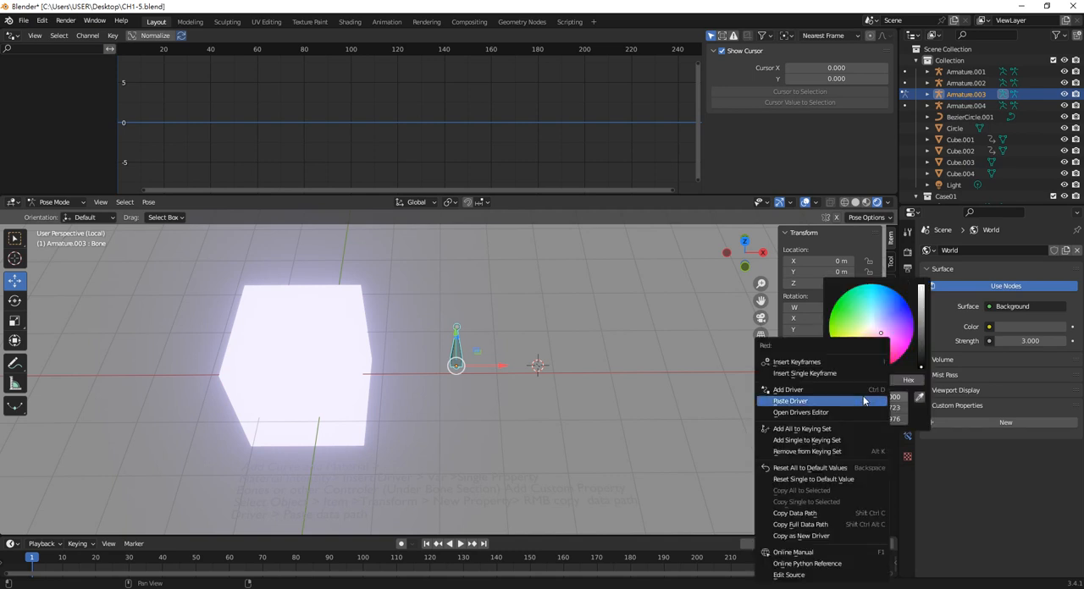
{"action": "left_click", "coordinate": [821, 537]}
Select the cube and check the expression and variable data path of its Base Color Red driver
{"action": "left_click", "coordinate": [356, 369]}
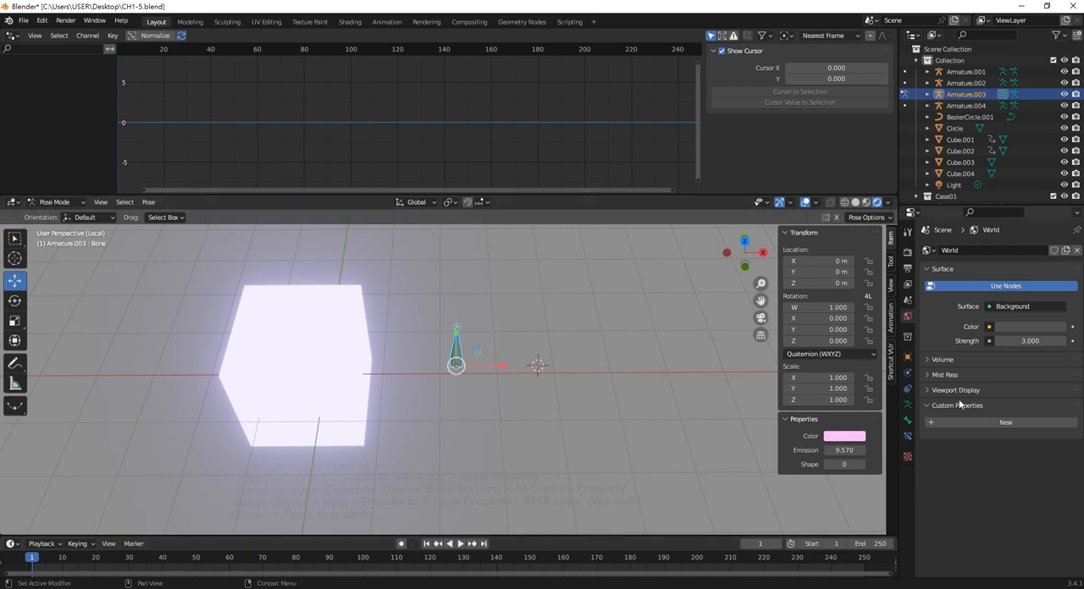
{"action": "left_click", "coordinate": [336, 388]}
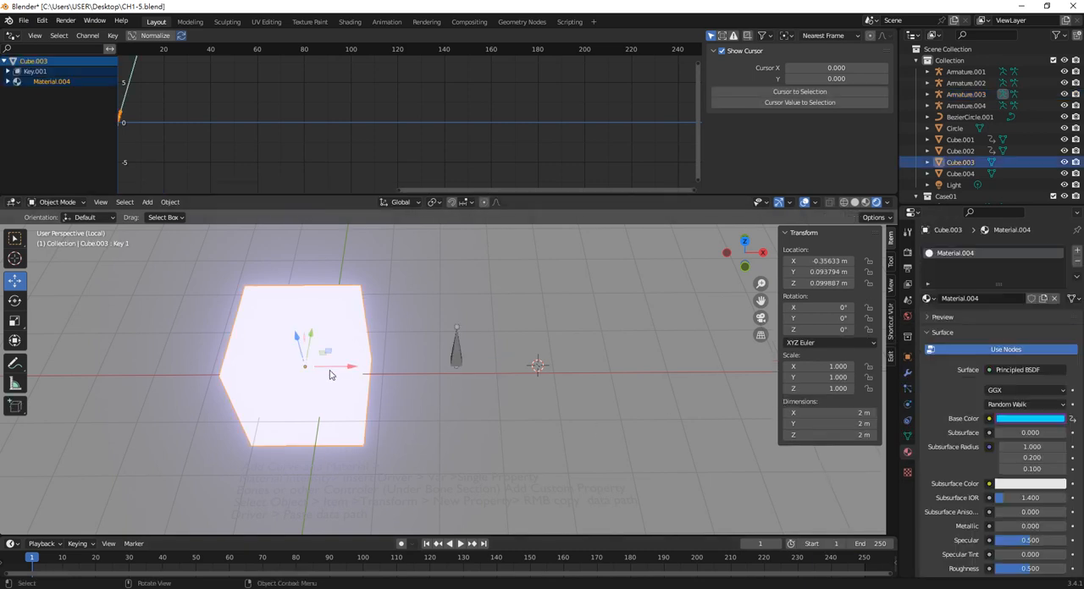
{"action": "left_click", "coordinate": [1026, 420]}
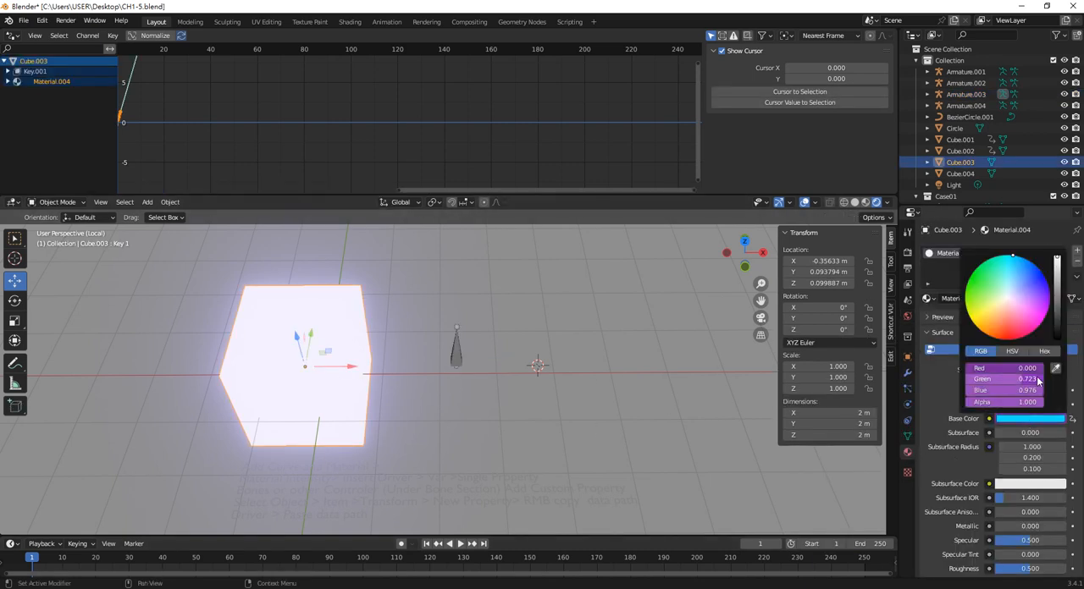
{"action": "left_click", "coordinate": [1021, 370]}
{"action": "type", "text": "var"}
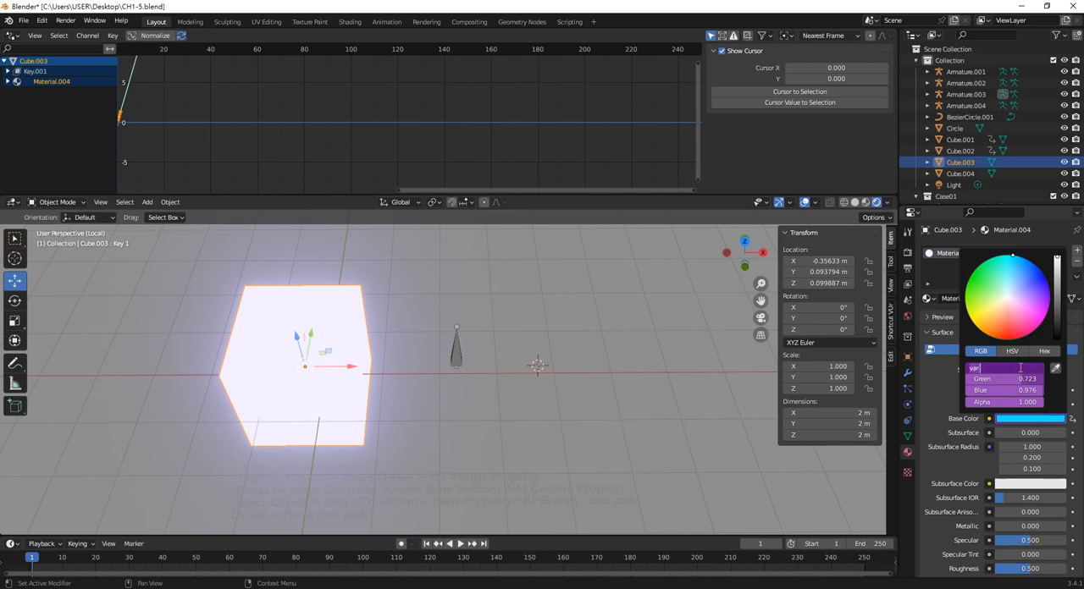
{"action": "key", "text": "Return"}
{"action": "right_click", "coordinate": [1021, 370]}
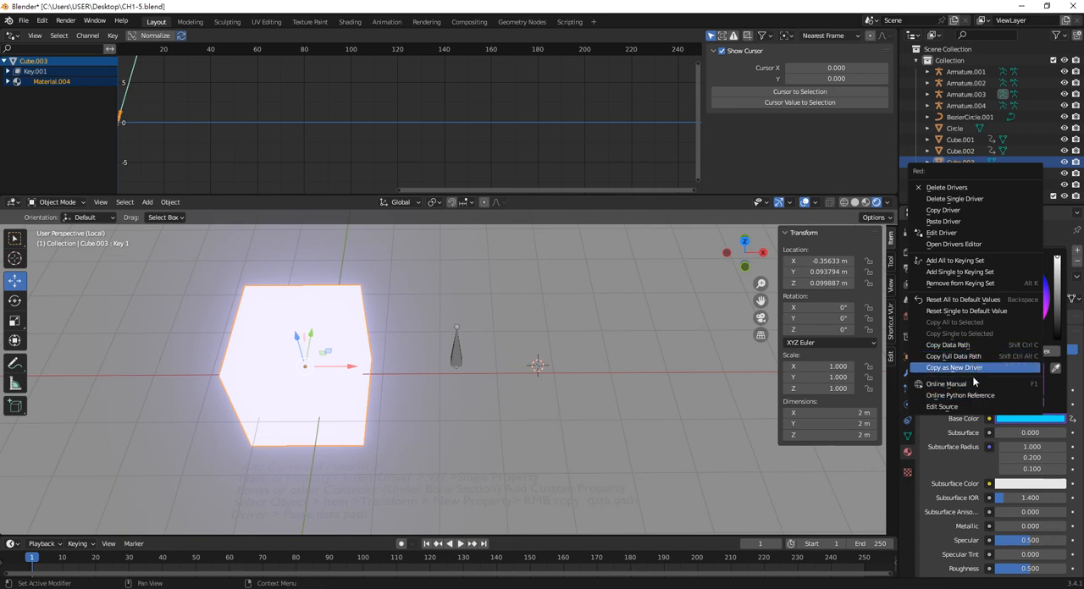
{"action": "left_click", "coordinate": [952, 235]}
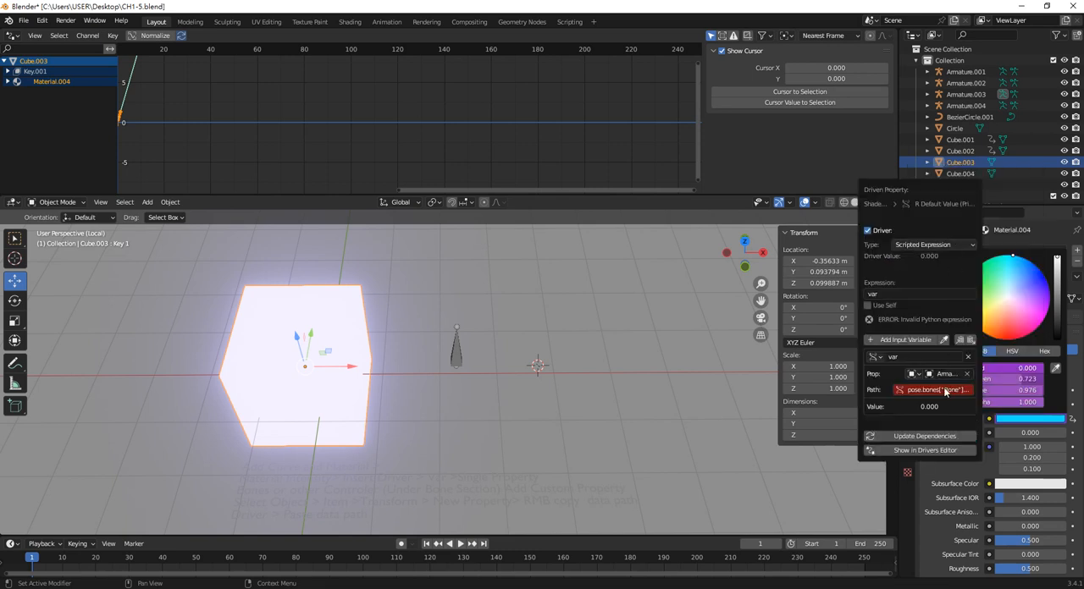
{"action": "left_click", "coordinate": [939, 391]}
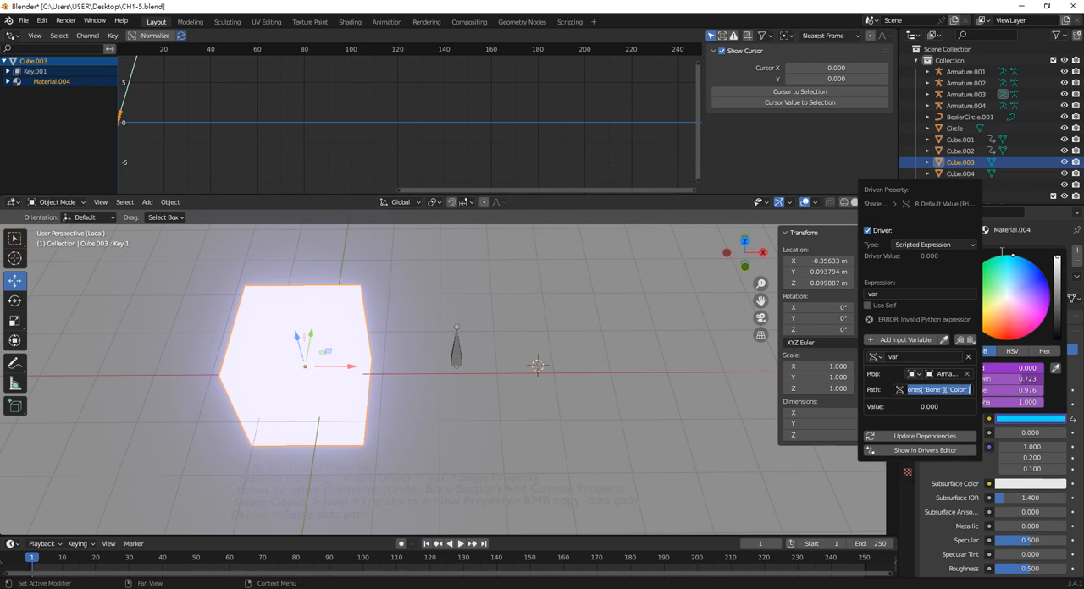
{"action": "left_click", "coordinate": [1028, 375]}
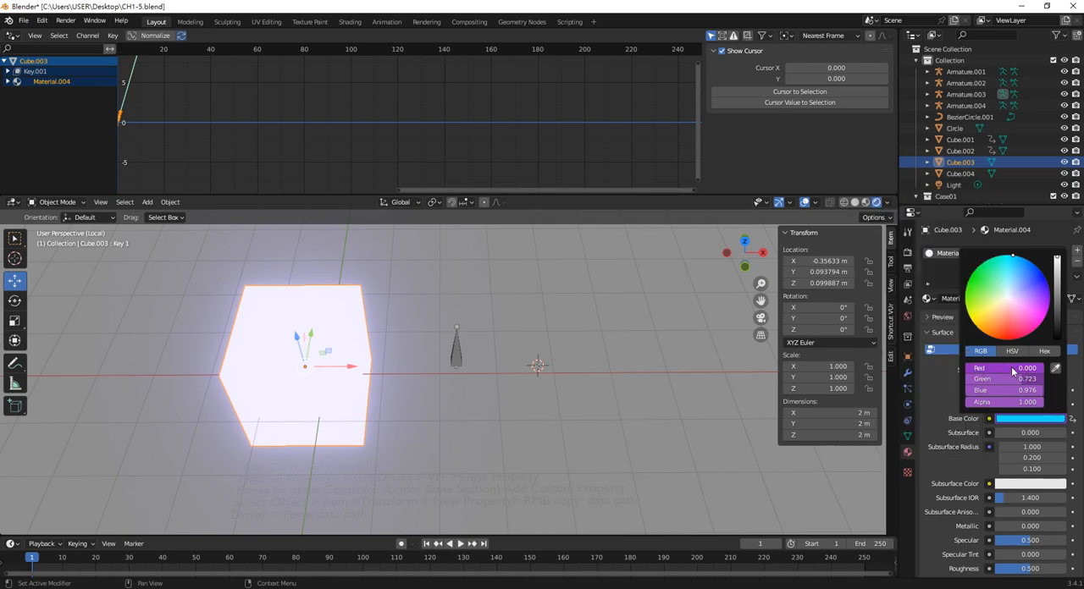
Delete the drivers from the cube's Base Color and paste the copied new driver onto its Red channel
{"action": "right_click", "coordinate": [1024, 419]}
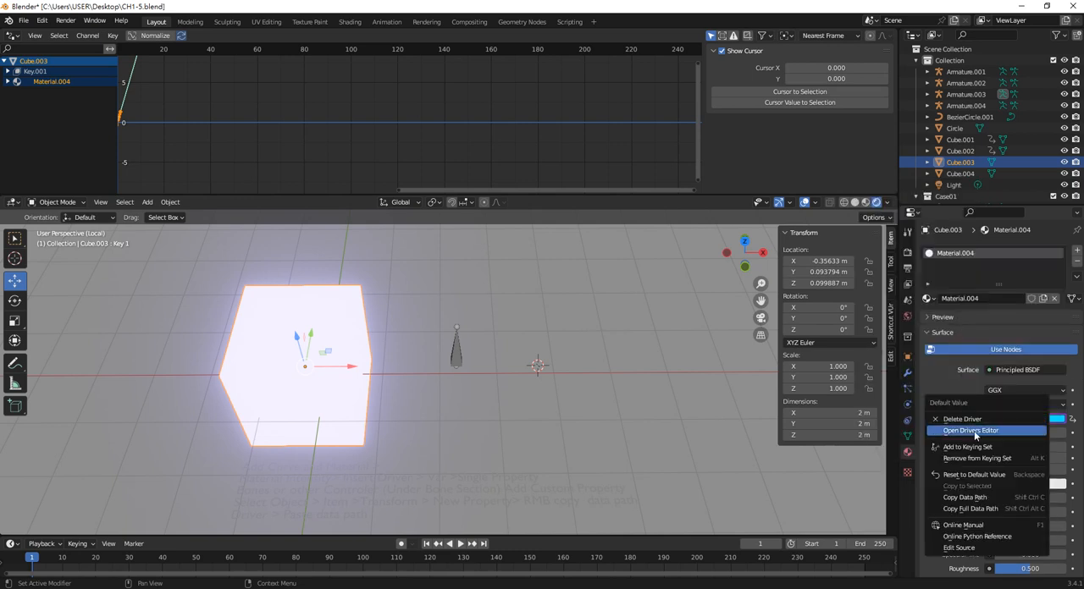
{"action": "left_click", "coordinate": [977, 420]}
{"action": "left_click", "coordinate": [1009, 418]}
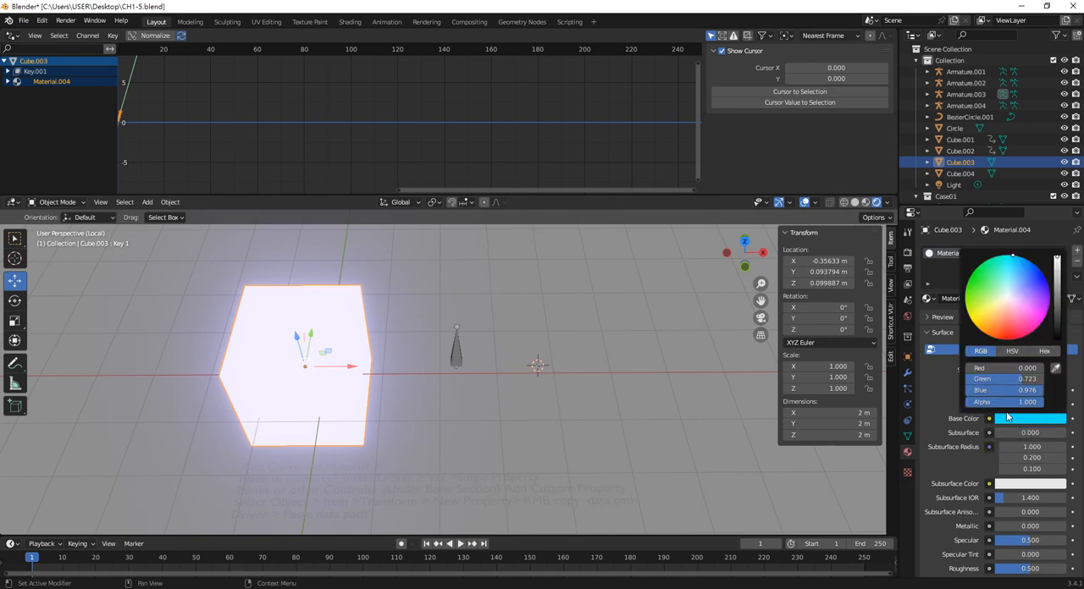
{"action": "right_click", "coordinate": [996, 366]}
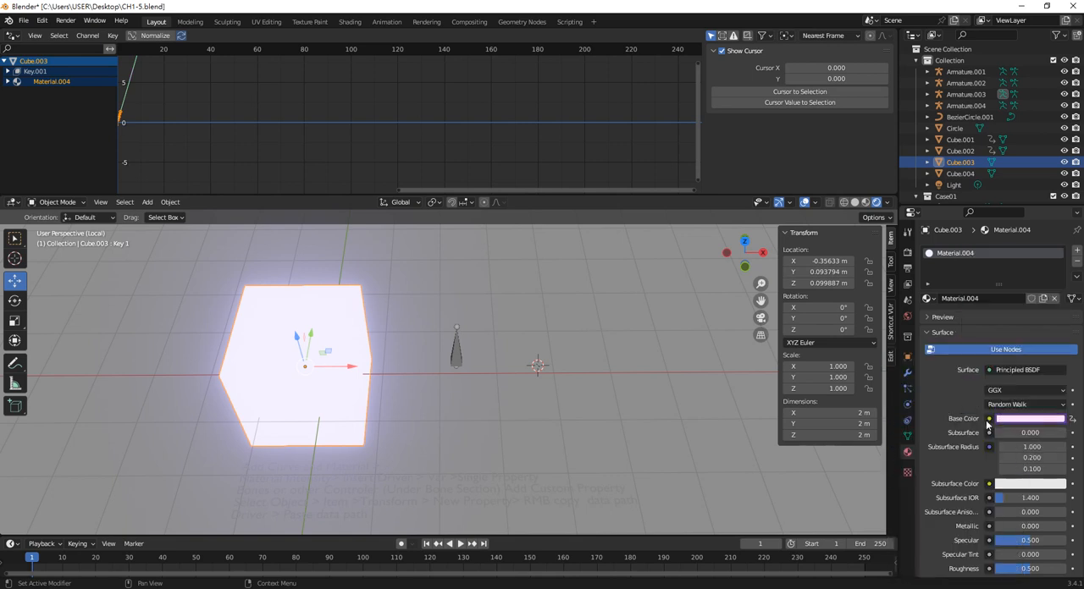
Copy the Green channel of the bone's Color as a new driver and paste it onto the cube's Base Color Green channel
{"action": "left_click", "coordinate": [456, 355]}
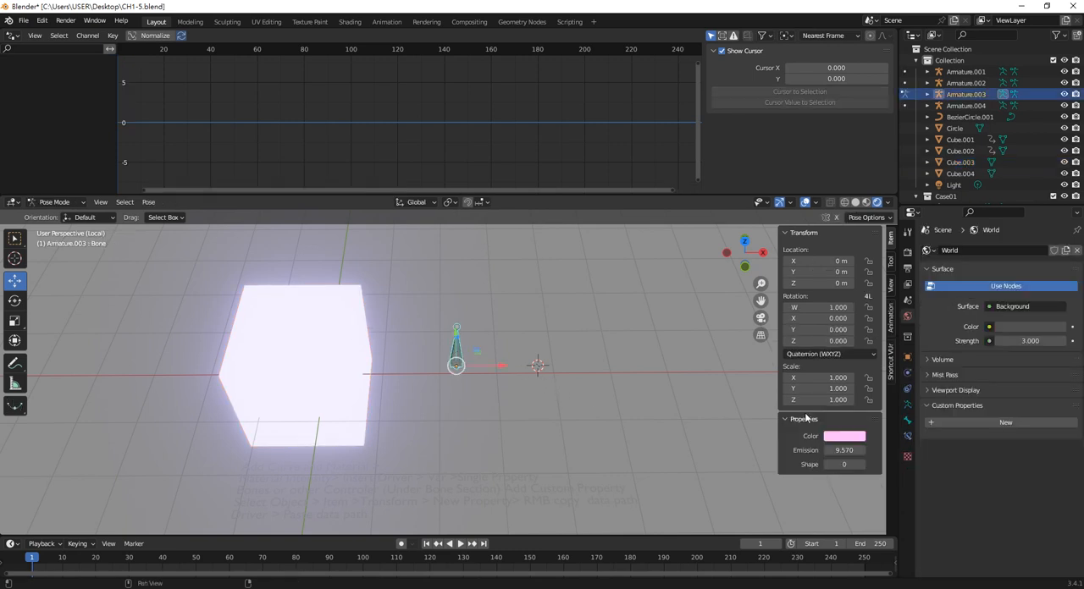
{"action": "left_click", "coordinate": [844, 436]}
{"action": "right_click", "coordinate": [877, 411]}
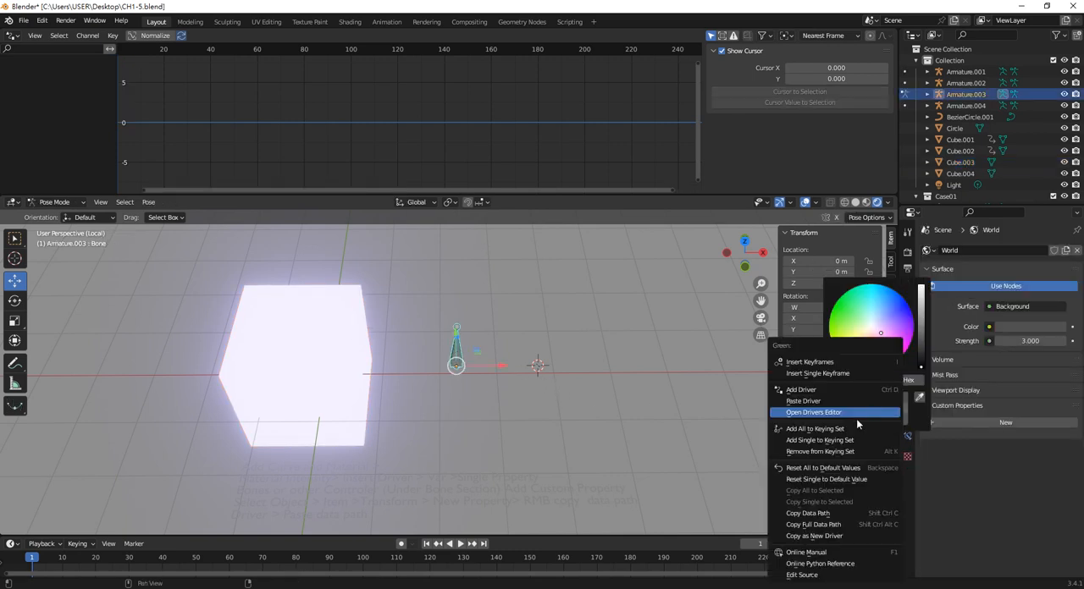
{"action": "left_click", "coordinate": [827, 536]}
{"action": "left_click", "coordinate": [334, 358]}
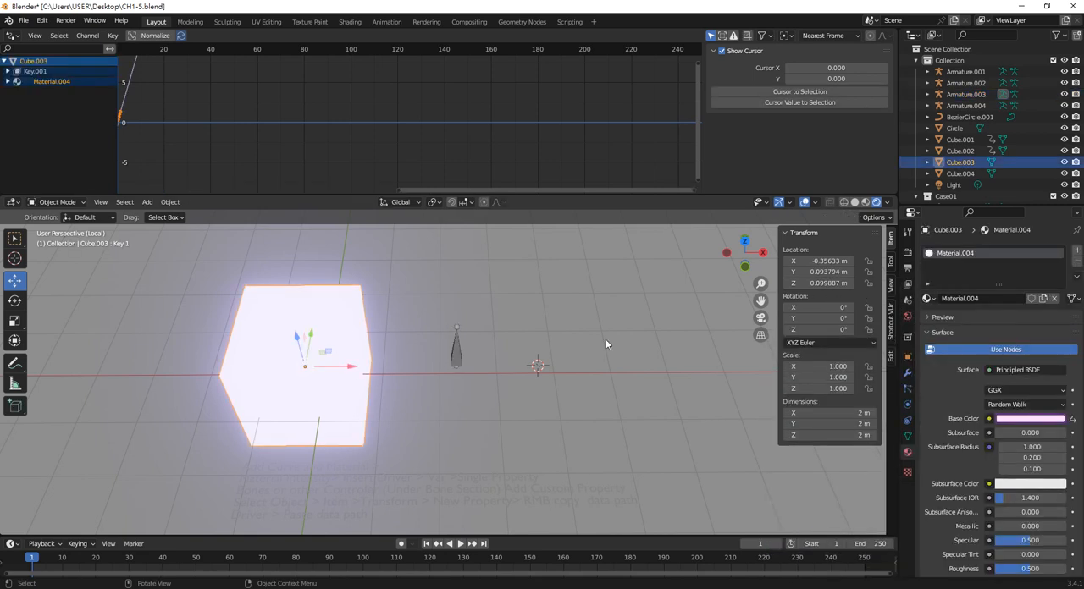
{"action": "left_click", "coordinate": [1024, 419]}
{"action": "right_click", "coordinate": [1009, 380]}
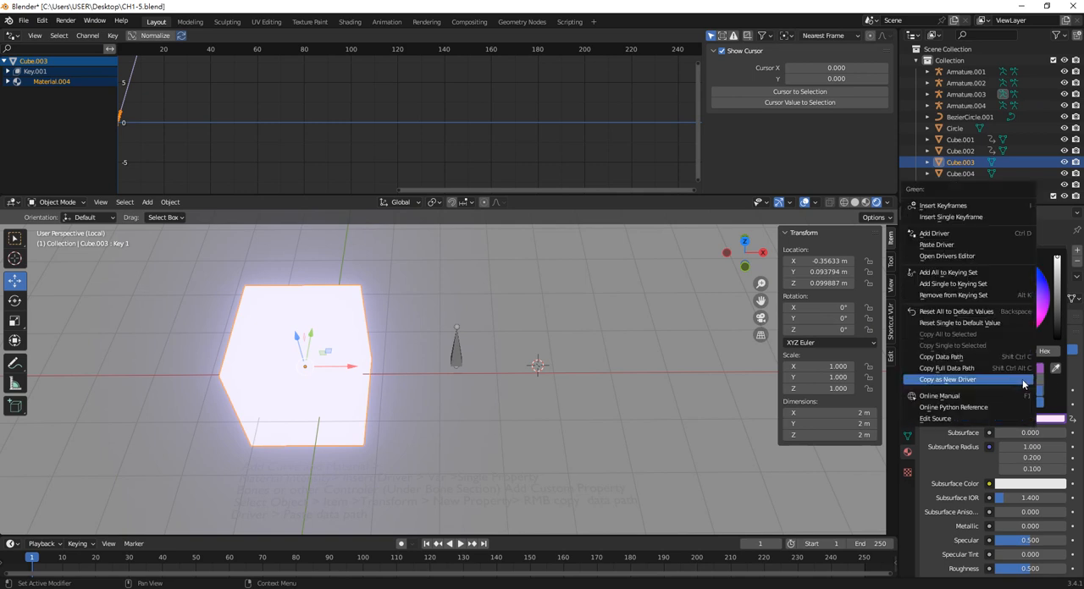
{"action": "left_click", "coordinate": [1049, 383]}
{"action": "right_click", "coordinate": [1014, 380]}
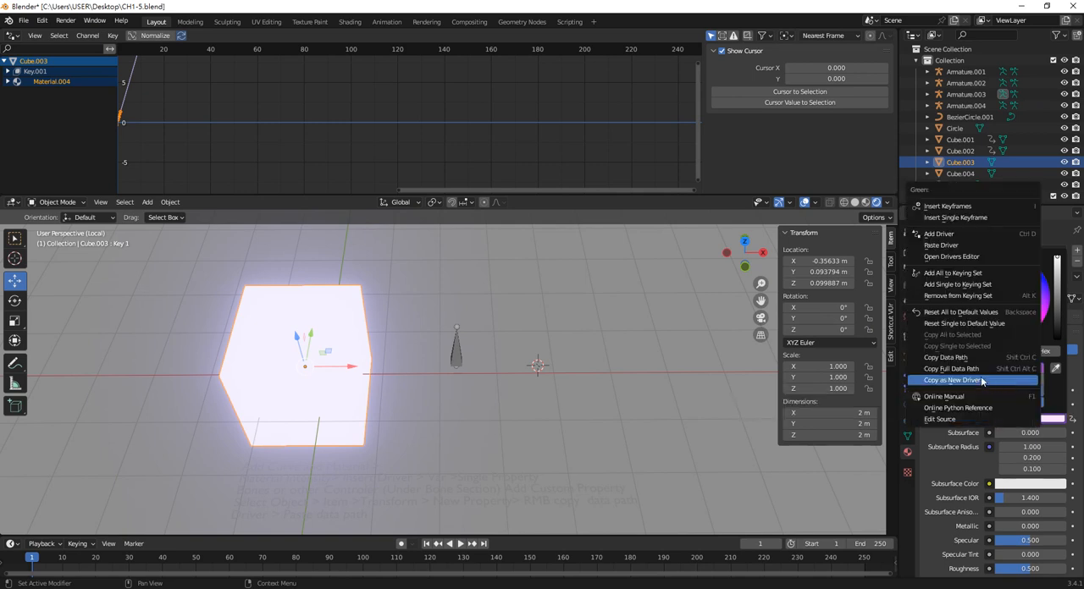
{"action": "left_click", "coordinate": [953, 246]}
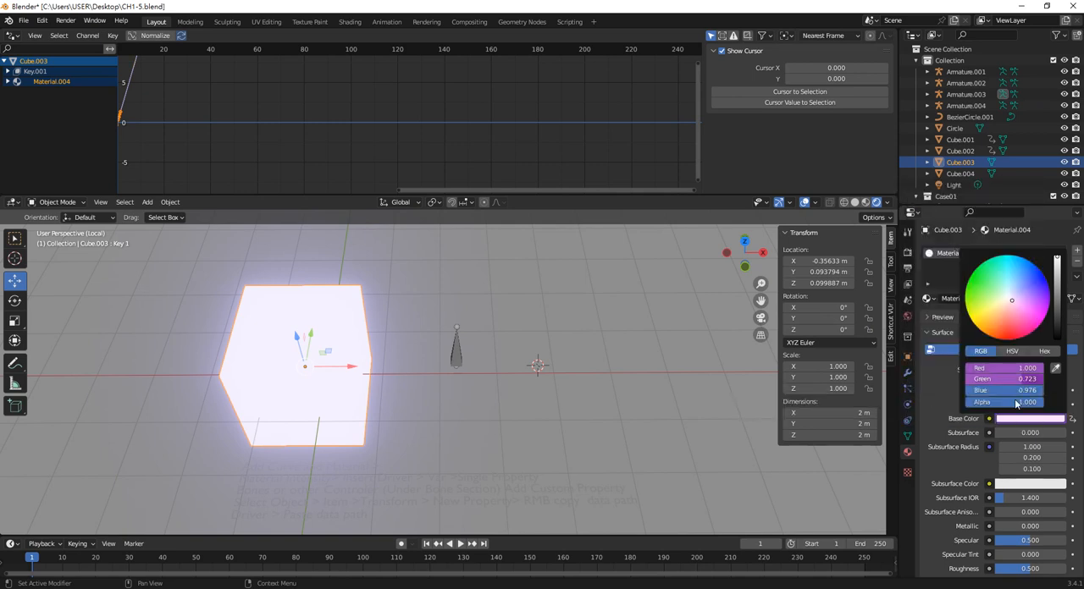
Copy the Blue channel of the bone's Color as a new driver and paste it onto the cube's Base Color Blue channel
{"action": "left_click", "coordinate": [458, 353]}
{"action": "left_click", "coordinate": [848, 436]}
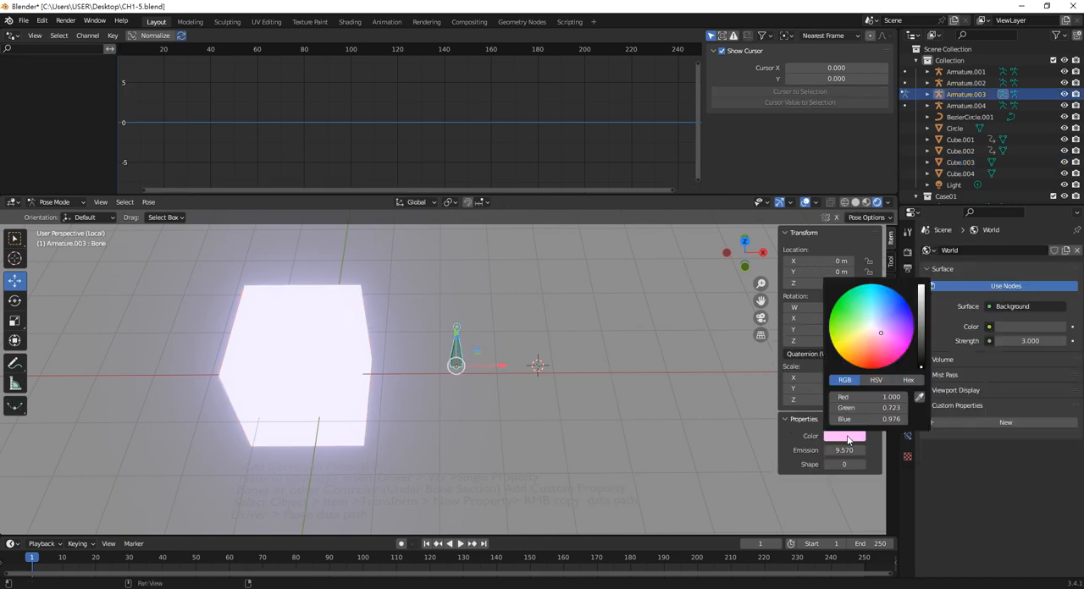
{"action": "right_click", "coordinate": [862, 421]}
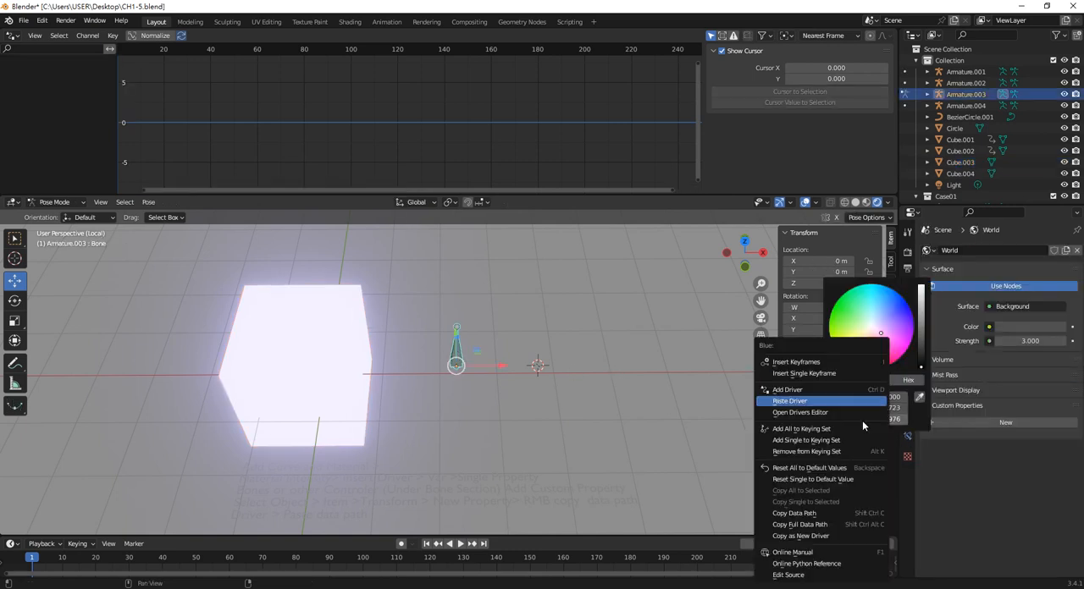
{"action": "left_click", "coordinate": [816, 536]}
{"action": "left_click", "coordinate": [354, 383]}
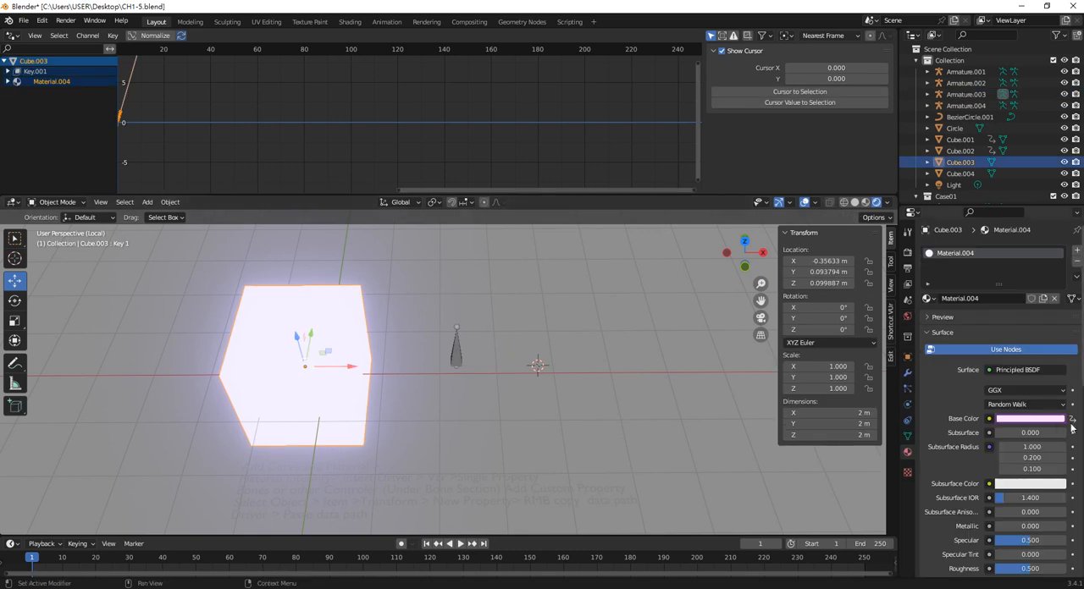
{"action": "left_click", "coordinate": [1037, 419]}
{"action": "right_click", "coordinate": [1007, 391]}
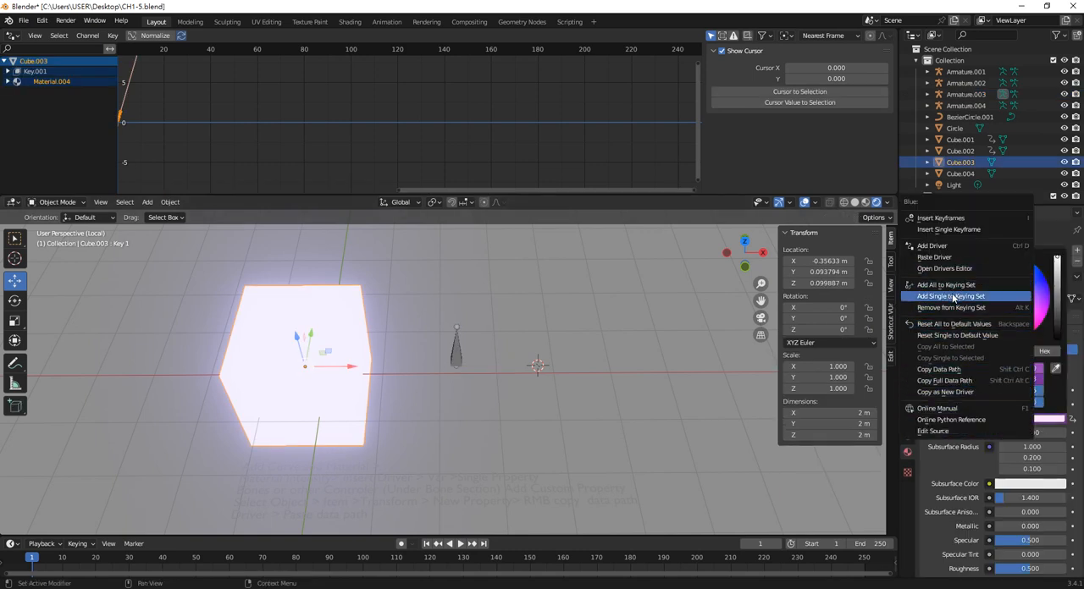
{"action": "left_click", "coordinate": [948, 256]}
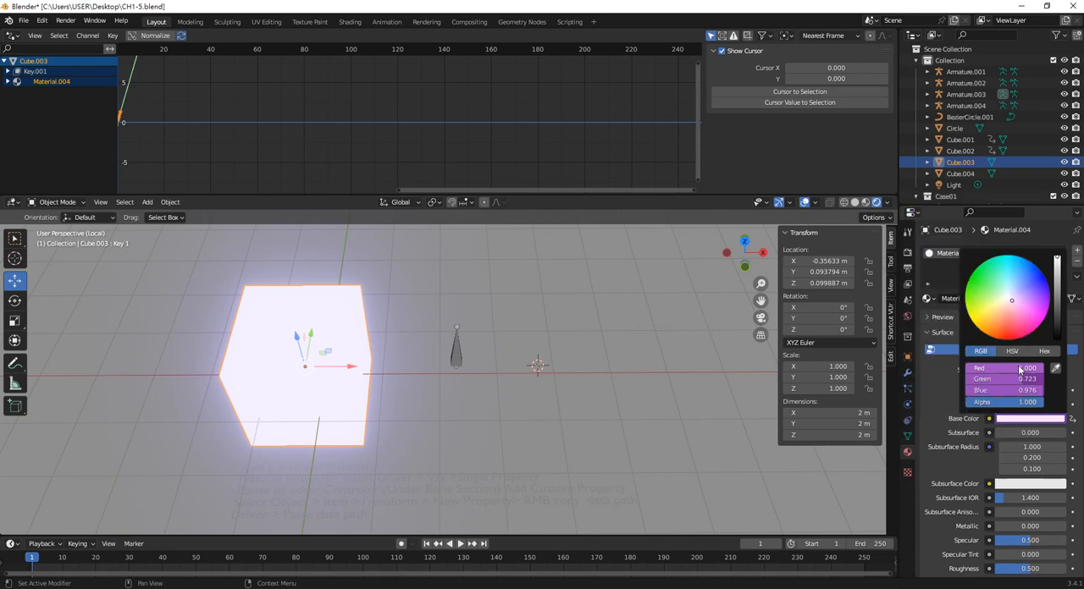
Review the driver settings of the cube's Base Color Red channel, and select the bone again
{"action": "right_click", "coordinate": [1023, 370]}
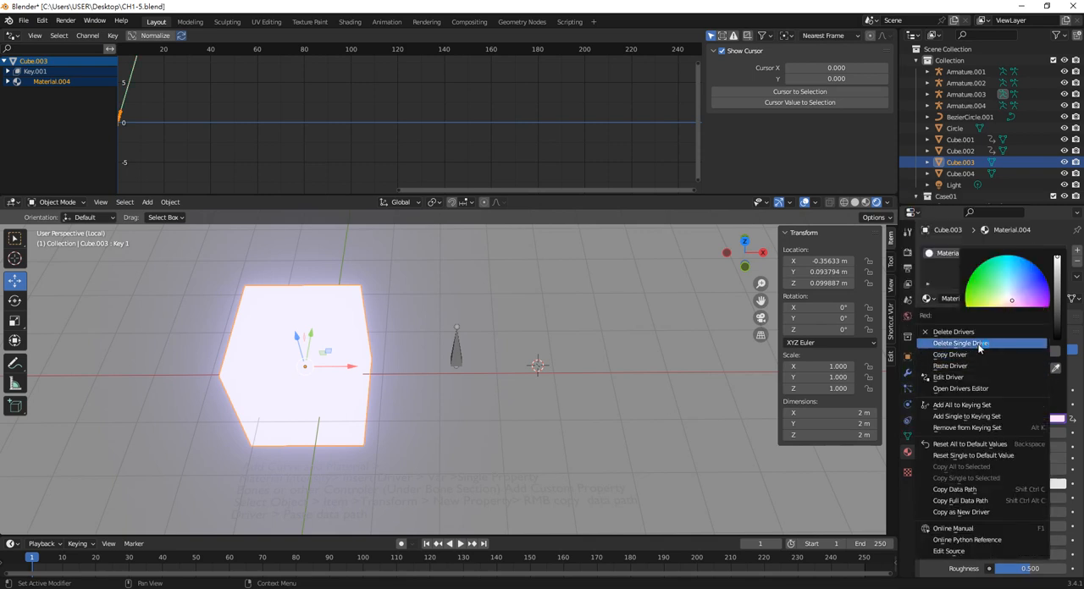
{"action": "left_click", "coordinate": [968, 377]}
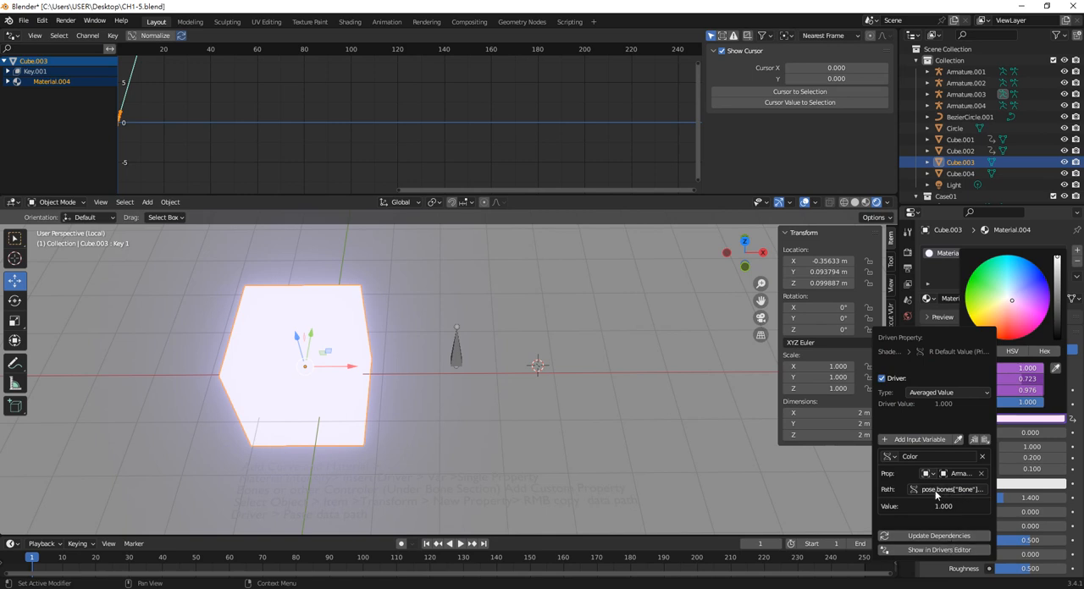
{"action": "left_click", "coordinate": [723, 472]}
{"action": "left_click", "coordinate": [458, 356]}
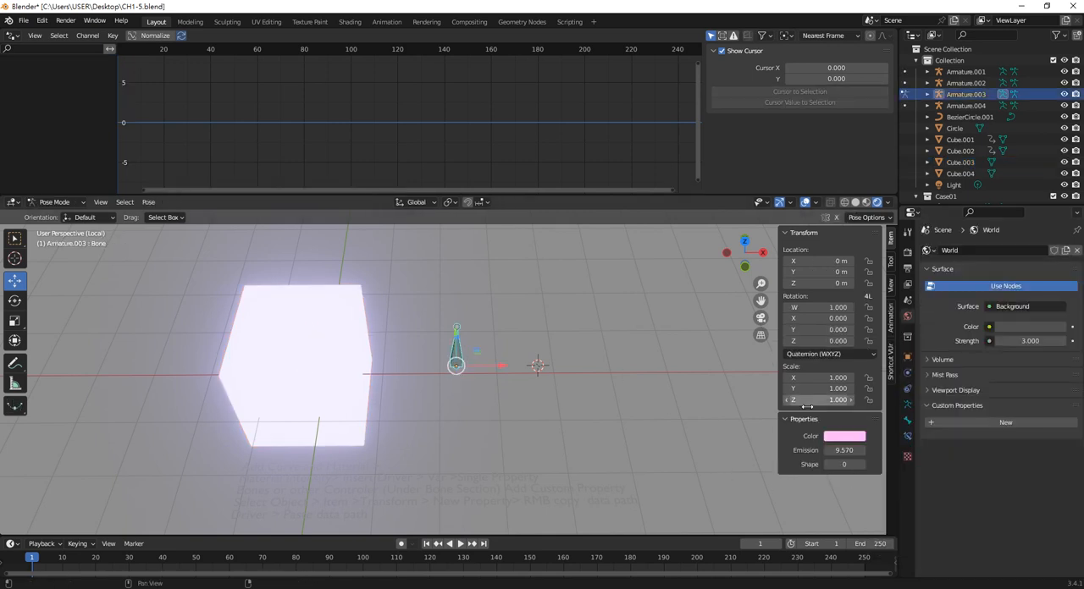
Change the bone's Color property to a near-white tint and compare the cube material's Base Color and Emission
{"action": "left_click", "coordinate": [844, 436]}
{"action": "mouse_move", "coordinate": [870, 310]}
{"action": "left_mouse_down"}
{"action": "mouse_move", "coordinate": [858, 306]}
{"action": "mouse_move", "coordinate": [846, 341]}
{"action": "mouse_move", "coordinate": [867, 356]}
{"action": "mouse_move", "coordinate": [883, 342]}
{"action": "mouse_move", "coordinate": [881, 359]}
{"action": "mouse_move", "coordinate": [872, 325]}
{"action": "left_mouse_up"}
{"action": "left_click", "coordinate": [298, 349]}
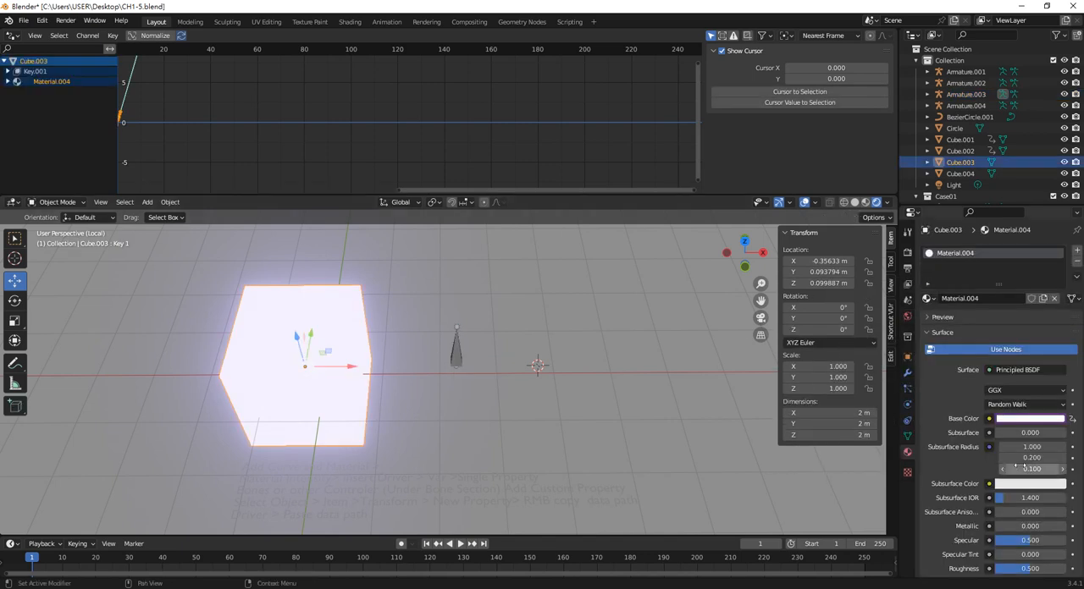
{"action": "scroll", "coordinate": [1042, 506], "scroll_direction": "down", "scroll_amount": 3}
{"action": "scroll", "coordinate": [1042, 512], "scroll_direction": "down", "scroll_amount": 3}
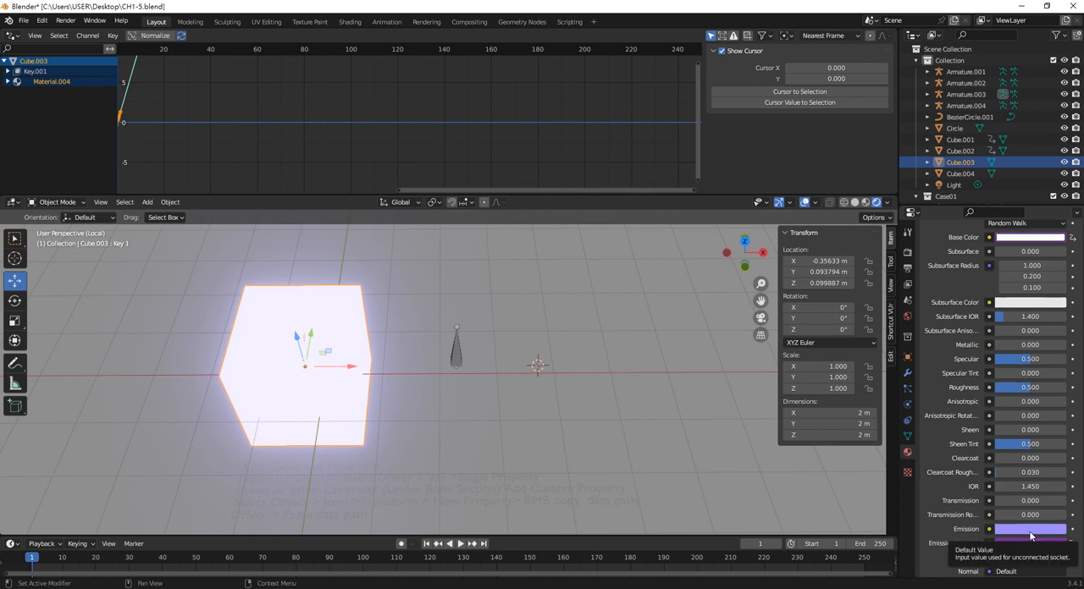
{"action": "scroll", "coordinate": [1024, 432], "scroll_direction": "up", "scroll_amount": 3}
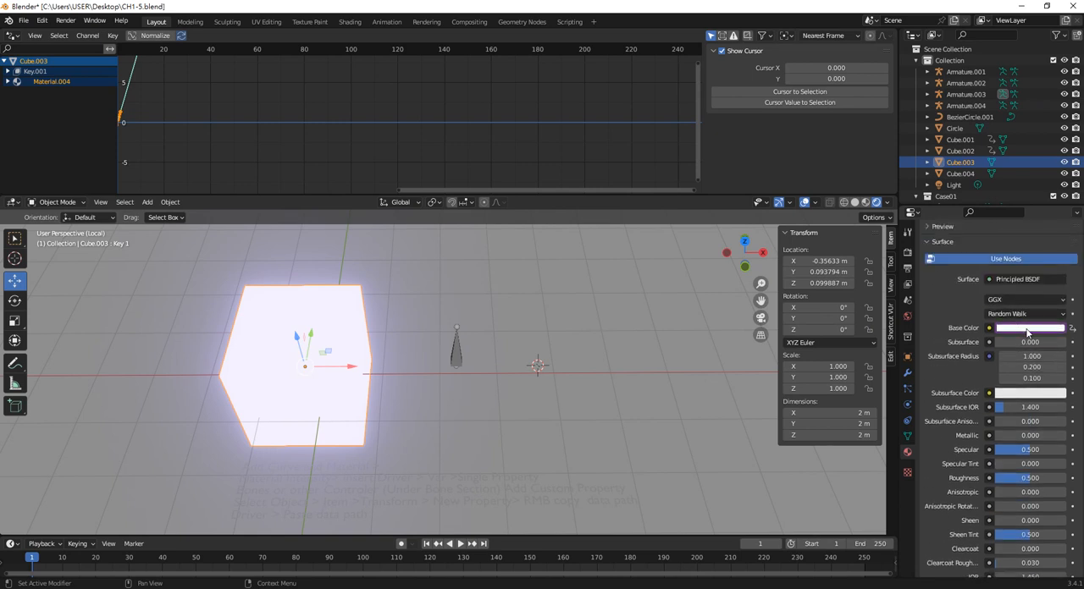
{"action": "scroll", "coordinate": [1033, 440], "scroll_direction": "down", "scroll_amount": 3}
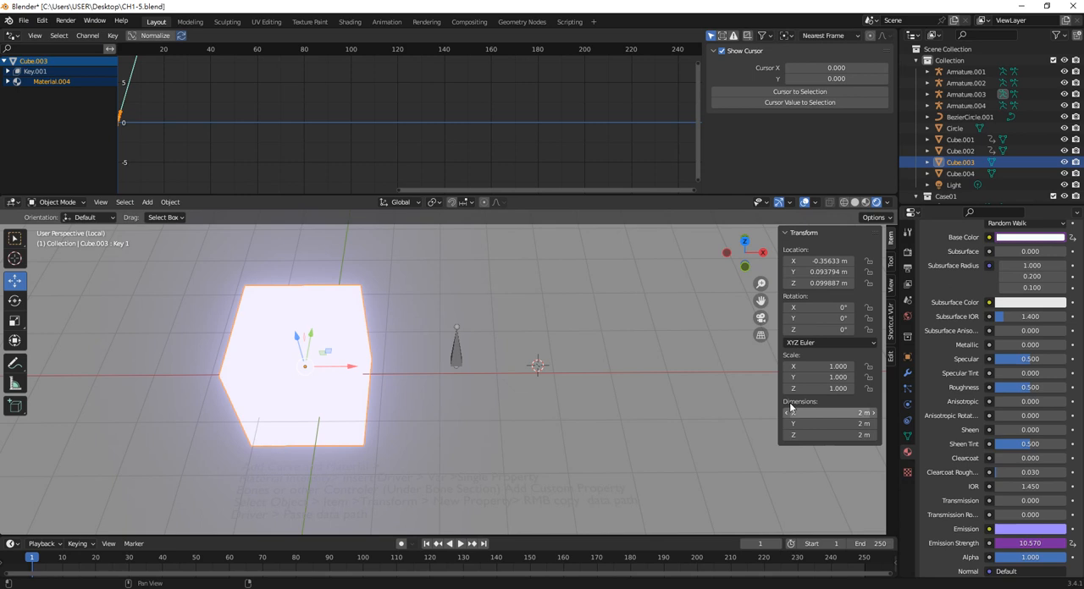
Copy the Red channel of the bone's Color as a new driver and paste it onto the cube's Emission Red channel
{"action": "left_click", "coordinate": [457, 351]}
{"action": "key", "text": "ctrl+Tab"}
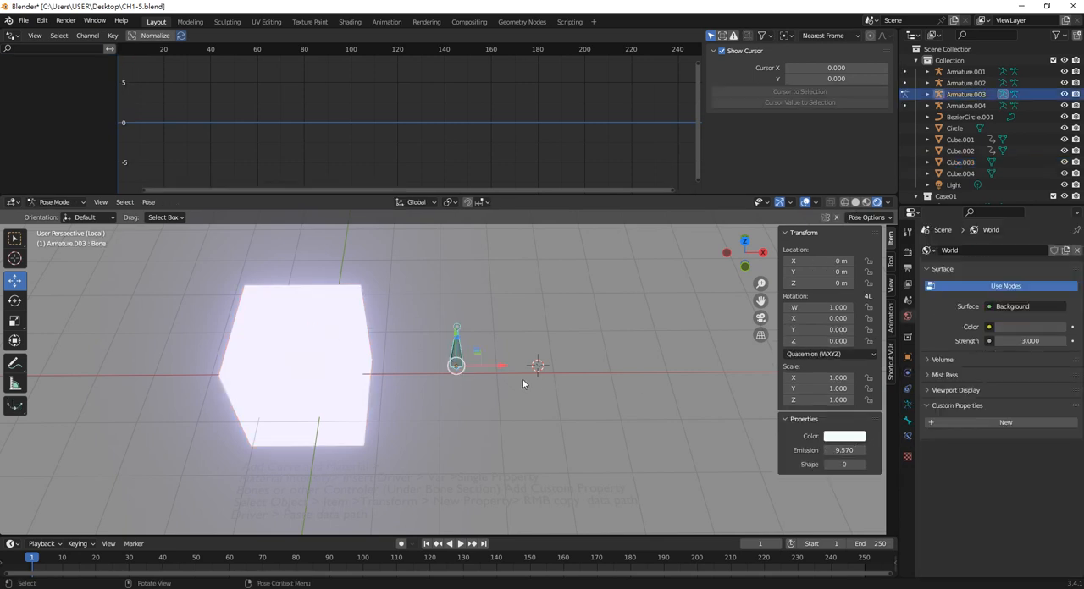
{"action": "left_click", "coordinate": [839, 436]}
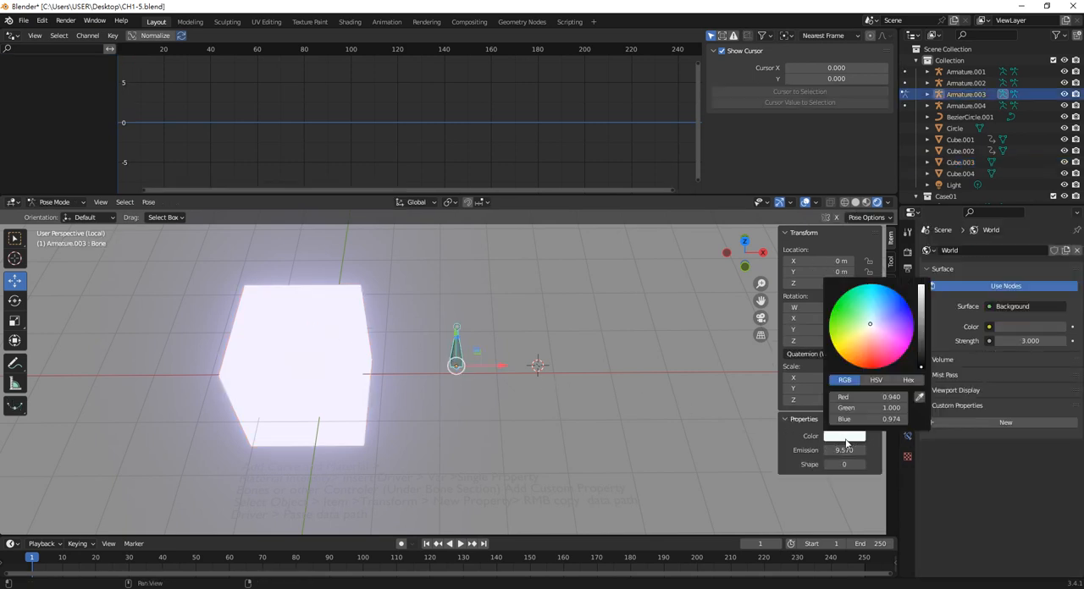
{"action": "right_click", "coordinate": [889, 397]}
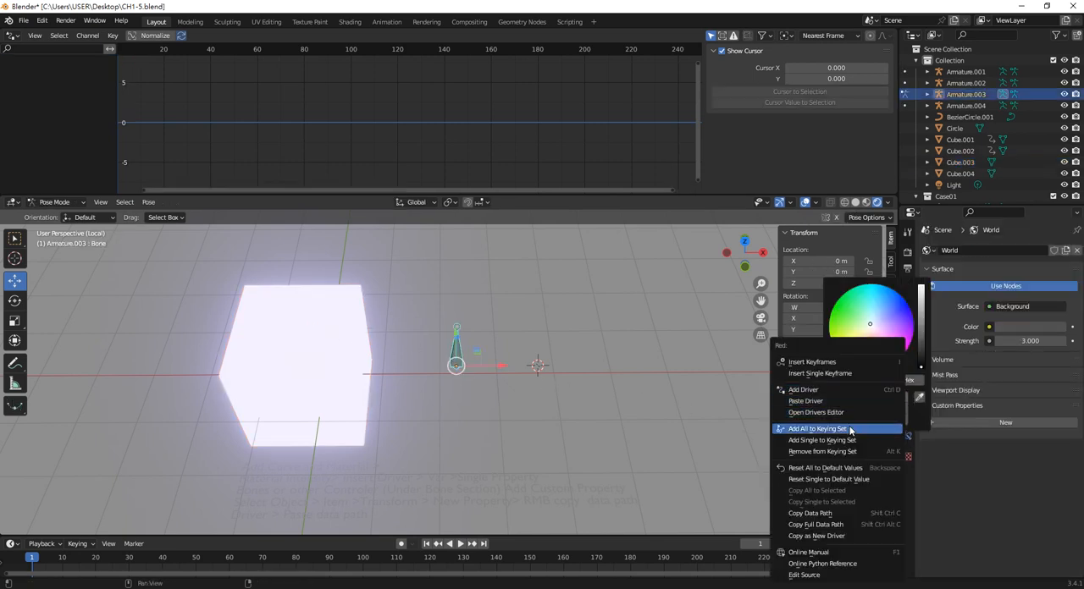
{"action": "left_click", "coordinate": [825, 538]}
{"action": "left_click", "coordinate": [327, 341]}
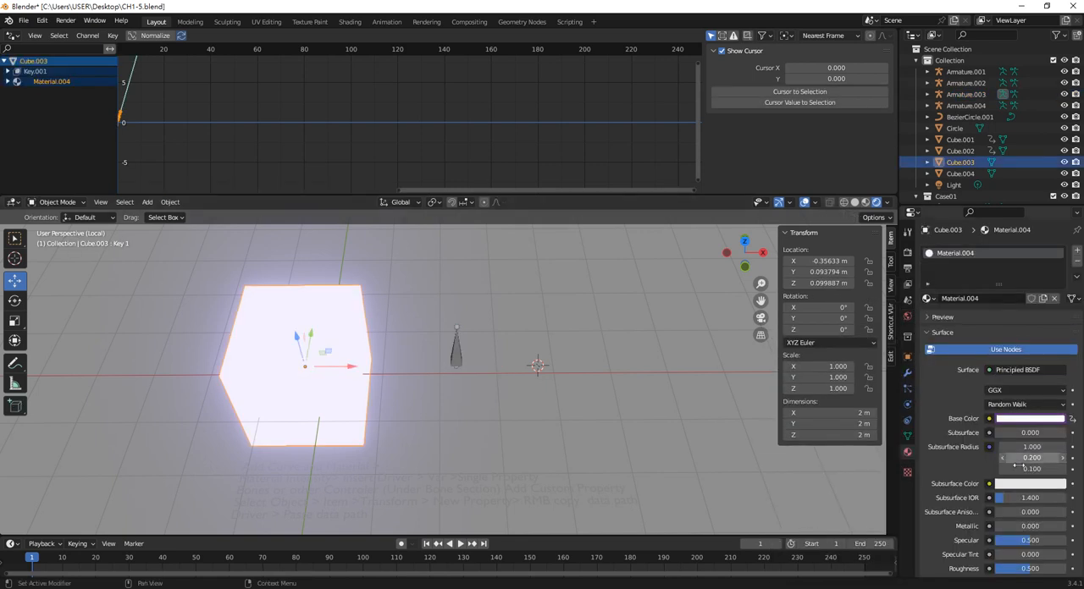
{"action": "scroll", "coordinate": [1030, 508], "scroll_direction": "down", "scroll_amount": 8}
{"action": "right_click", "coordinate": [1037, 532]}
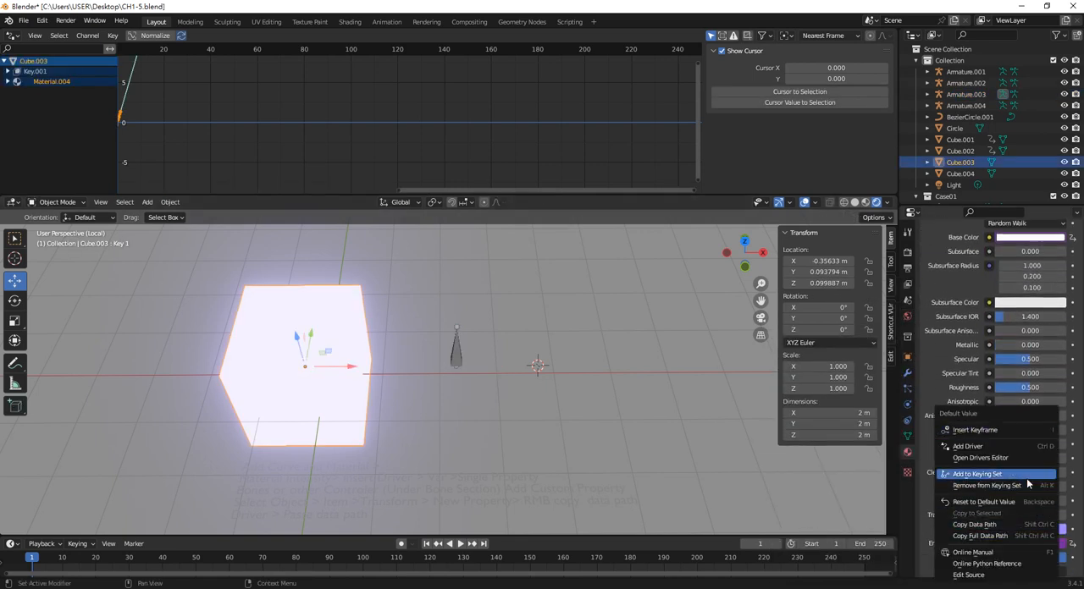
{"action": "left_click", "coordinate": [1056, 530]}
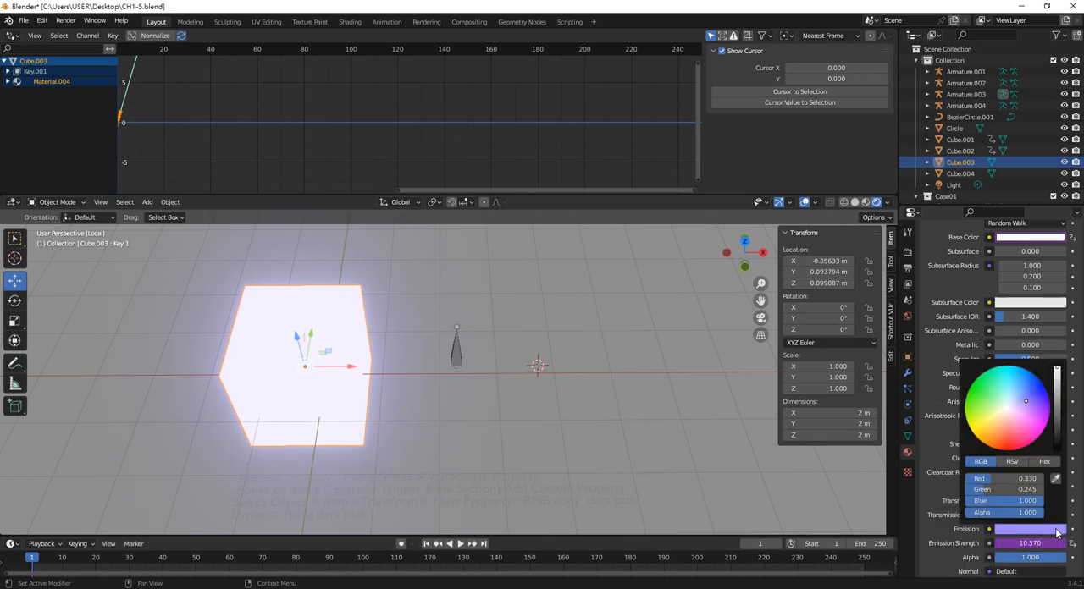
{"action": "right_click", "coordinate": [992, 478]}
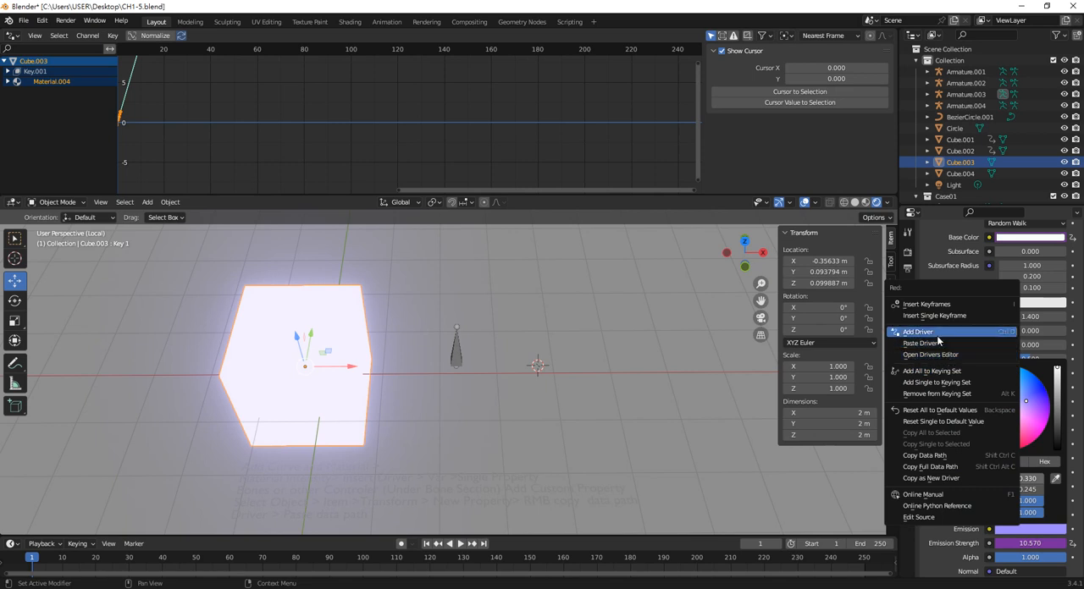
Copy the Green channel of the bone's Color as a new driver and paste it onto the cube's Emission Green channel
{"action": "left_click", "coordinate": [456, 351]}
{"action": "key", "text": "ctrl+Tab"}
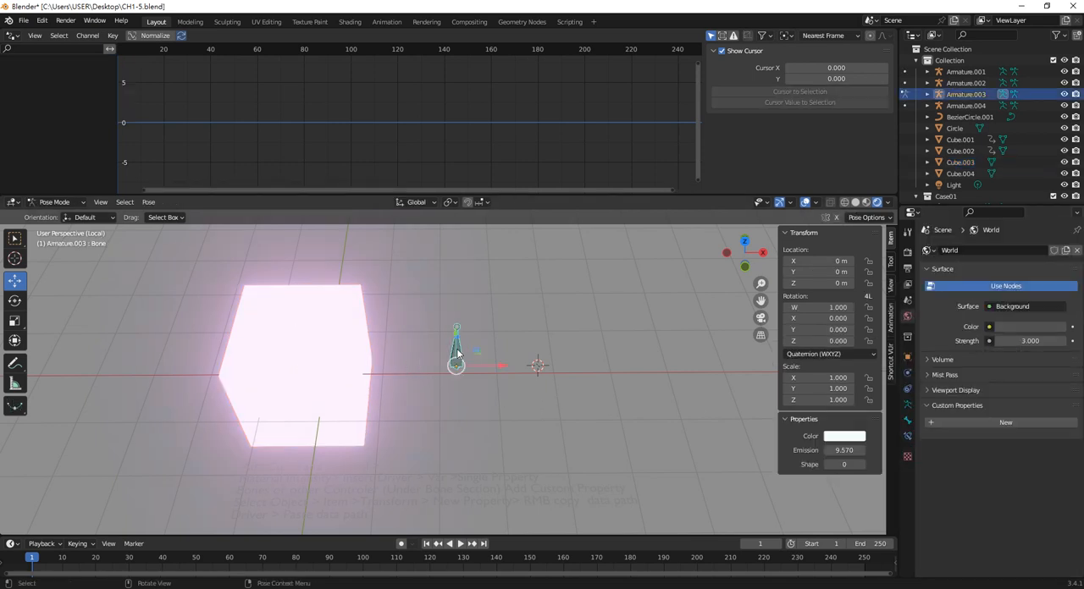
{"action": "left_click", "coordinate": [843, 437]}
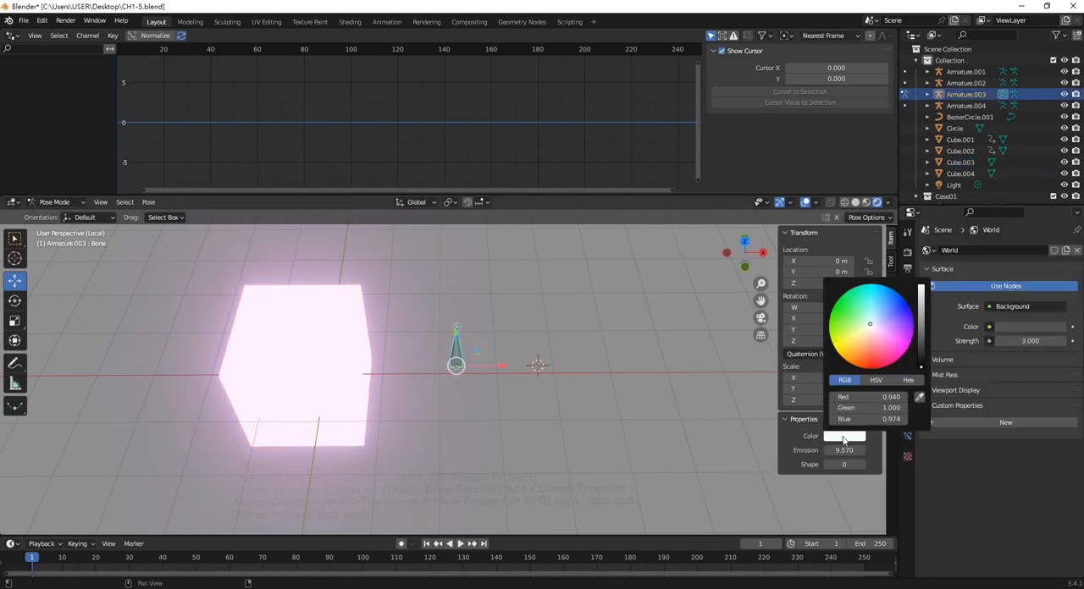
{"action": "right_click", "coordinate": [881, 409]}
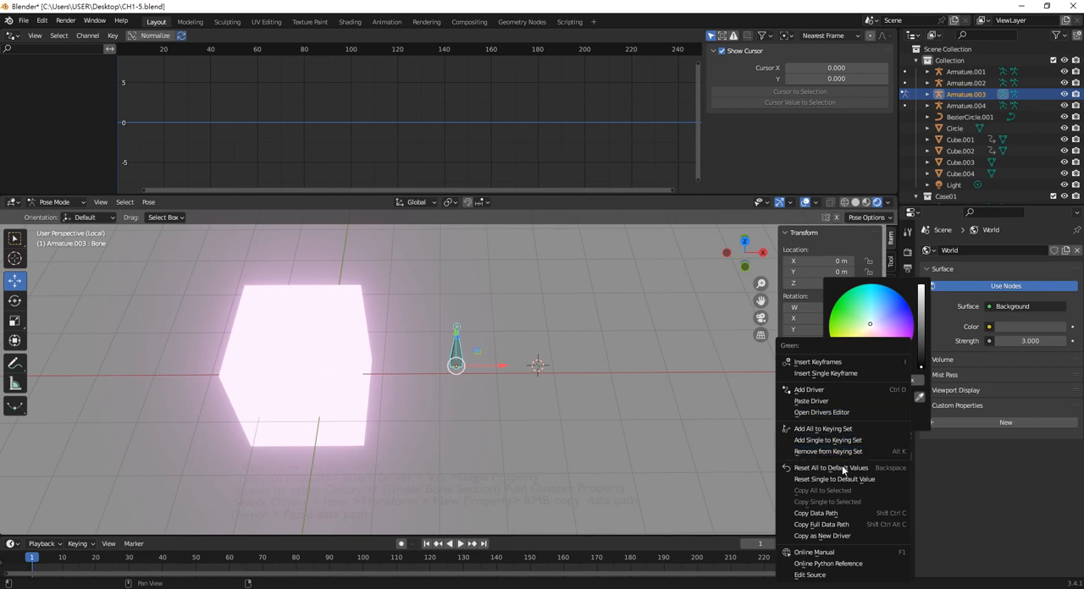
{"action": "left_click", "coordinate": [825, 537]}
{"action": "left_click", "coordinate": [334, 370]}
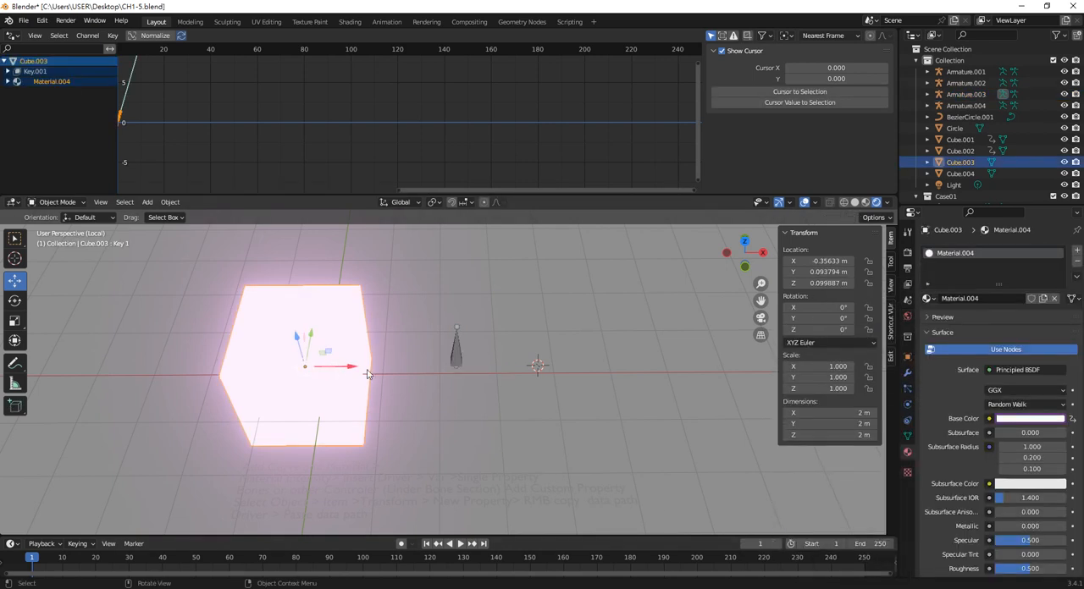
{"action": "scroll", "coordinate": [1033, 542], "scroll_direction": "down", "scroll_amount": 4}
{"action": "scroll", "coordinate": [1033, 542], "scroll_direction": "down", "scroll_amount": 4}
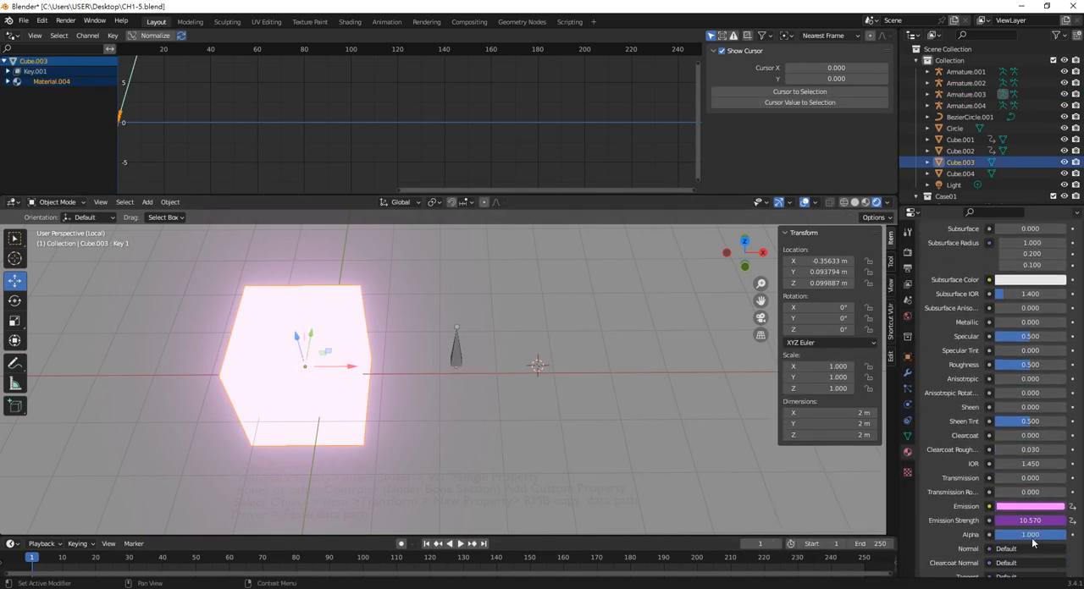
{"action": "left_click", "coordinate": [1031, 509]}
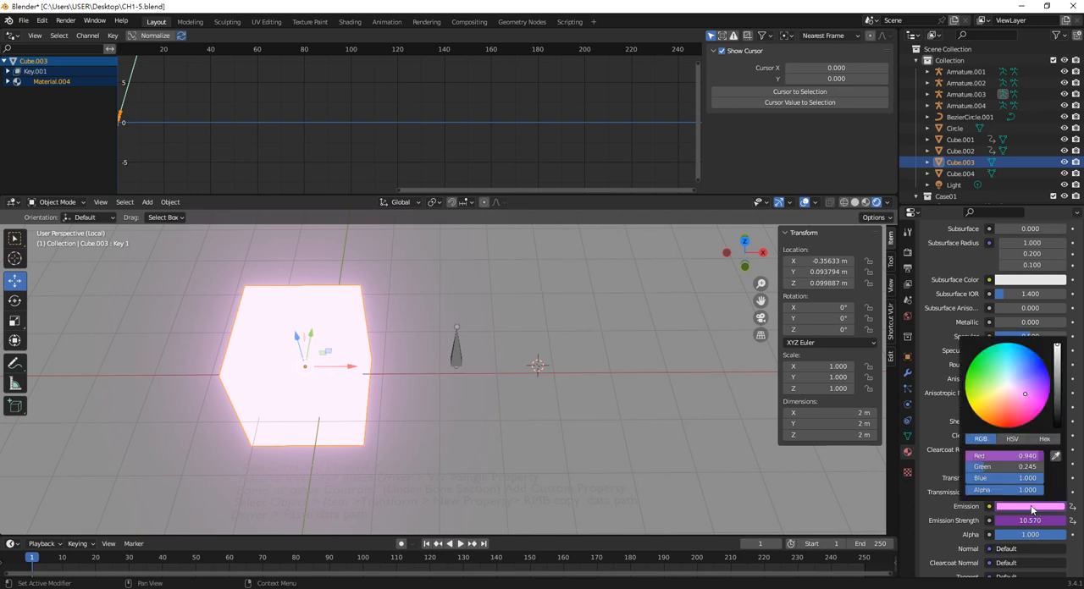
{"action": "right_click", "coordinate": [999, 466]}
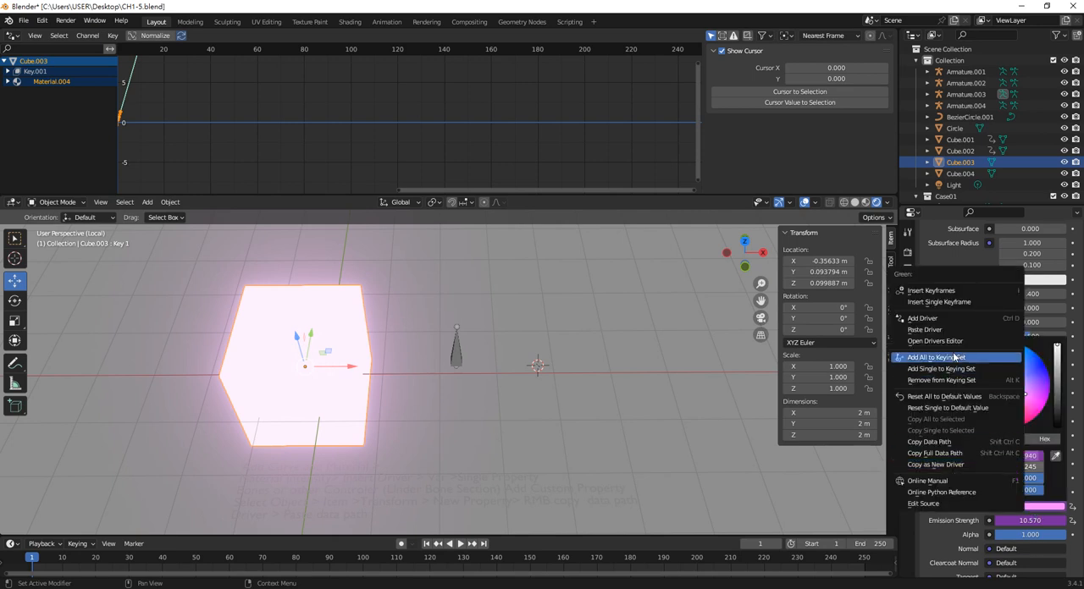
{"action": "left_click", "coordinate": [941, 330]}
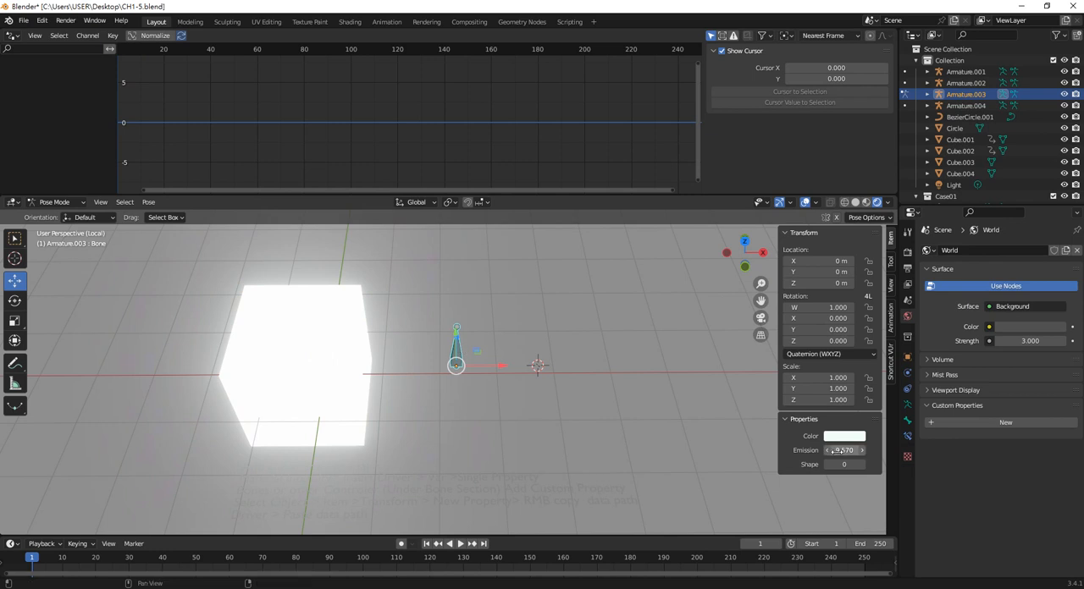
Copy the Blue channel of the bone's Color as a new driver and paste it onto the cube's Emission Blue channel
{"action": "left_click", "coordinate": [844, 437]}
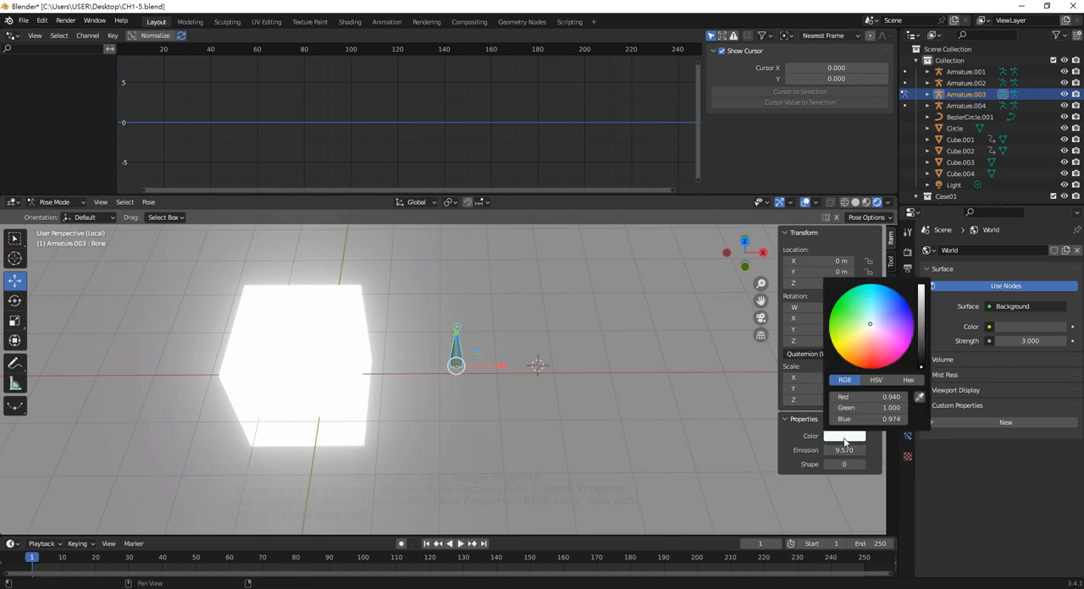
{"action": "right_click", "coordinate": [882, 418]}
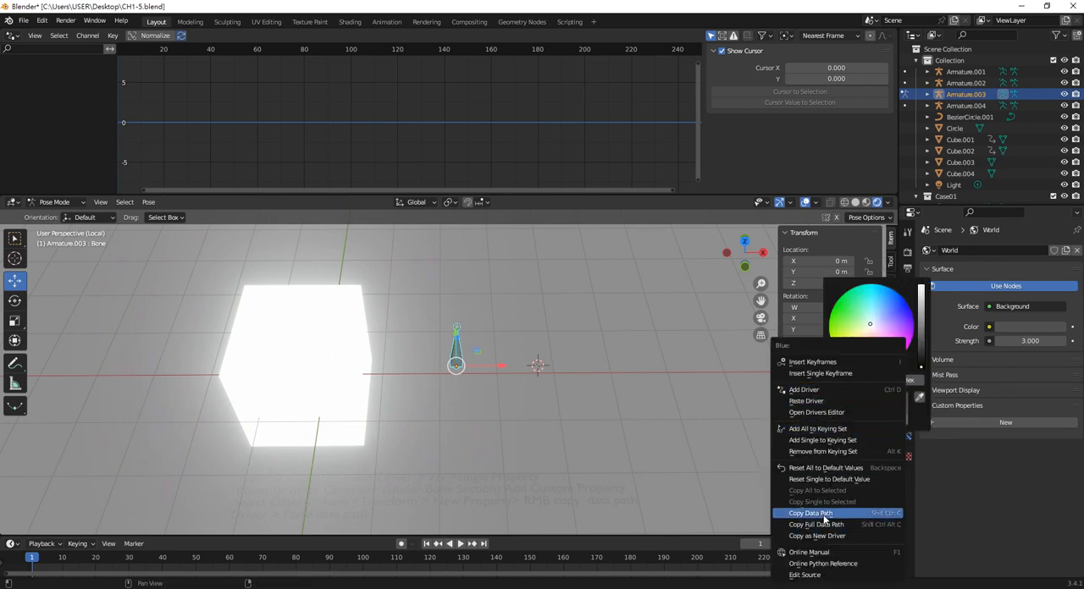
{"action": "left_click", "coordinate": [829, 535]}
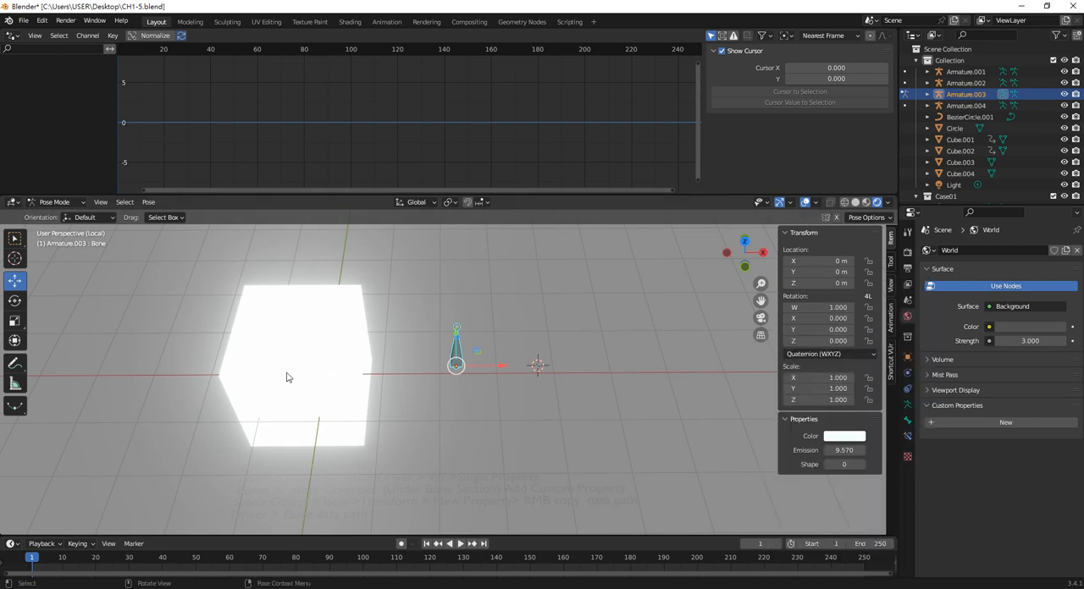
{"action": "left_click", "coordinate": [287, 377]}
{"action": "scroll", "coordinate": [1044, 544], "scroll_direction": "down", "scroll_amount": 10}
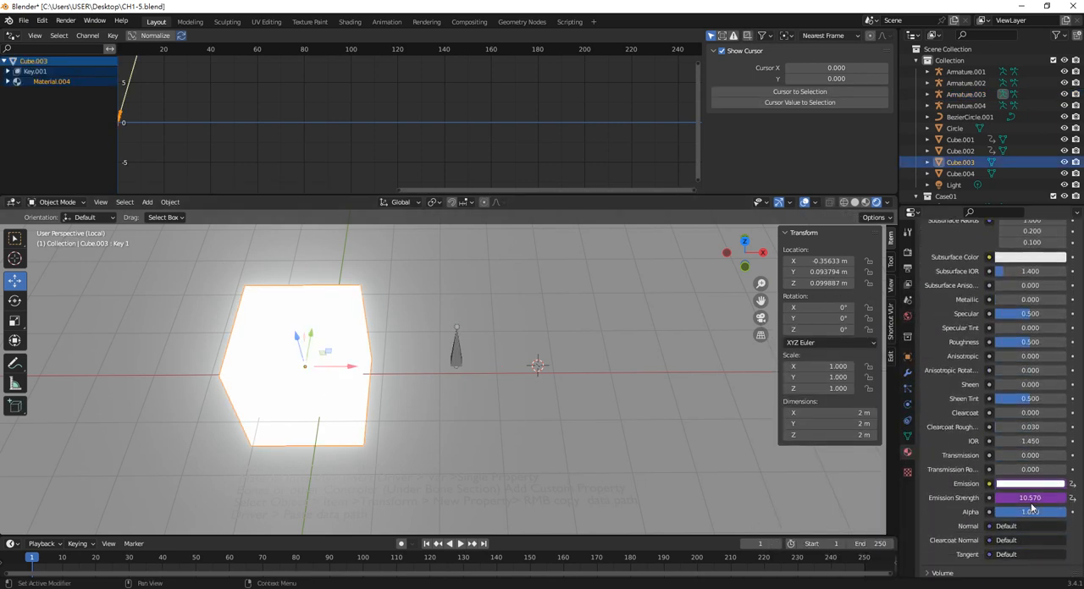
{"action": "double_click", "coordinate": [1050, 498]}
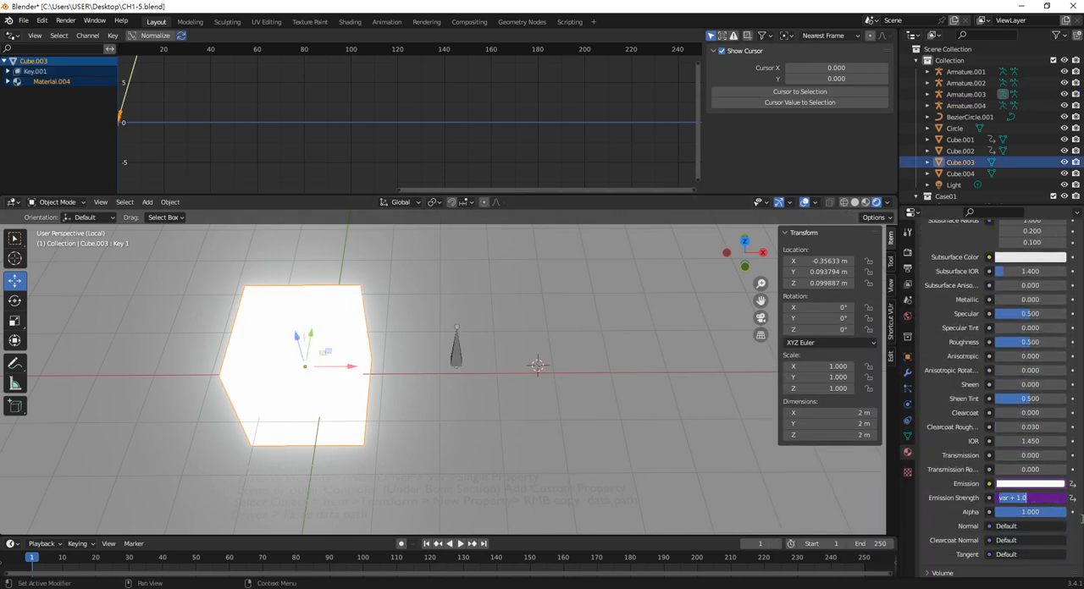
{"action": "key", "text": "Escape"}
{"action": "left_click", "coordinate": [1029, 483]}
{"action": "right_click", "coordinate": [1002, 454]}
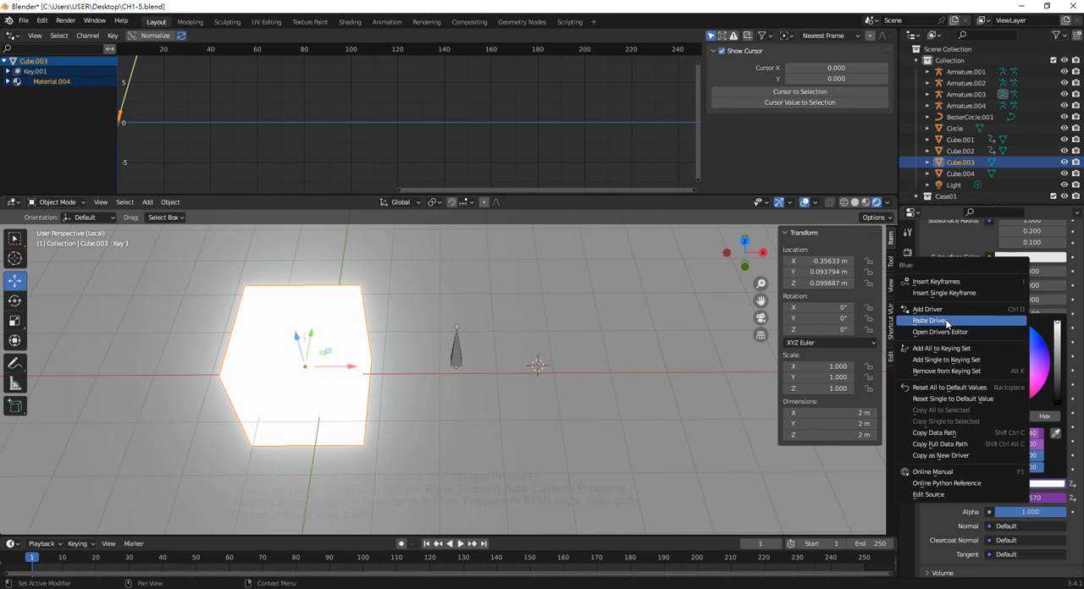
Change the bone's Color property to a pale aqua to test the cube's emission color drivers
{"action": "left_click", "coordinate": [458, 353]}
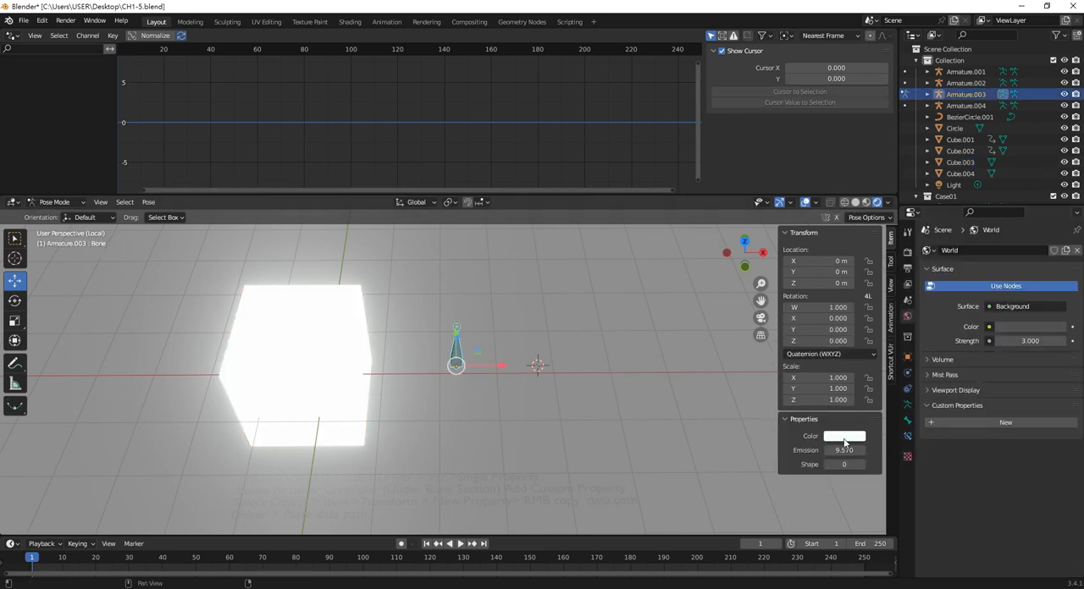
{"action": "left_click", "coordinate": [844, 437]}
{"action": "mouse_move", "coordinate": [866, 327]}
{"action": "left_mouse_down"}
{"action": "mouse_move", "coordinate": [857, 337]}
{"action": "mouse_move", "coordinate": [881, 342]}
{"action": "mouse_move", "coordinate": [884, 308]}
{"action": "mouse_move", "coordinate": [873, 322]}
{"action": "mouse_move", "coordinate": [881, 315]}
{"action": "mouse_move", "coordinate": [866, 313]}
{"action": "left_mouse_up"}
{"action": "left_click", "coordinate": [461, 351]}
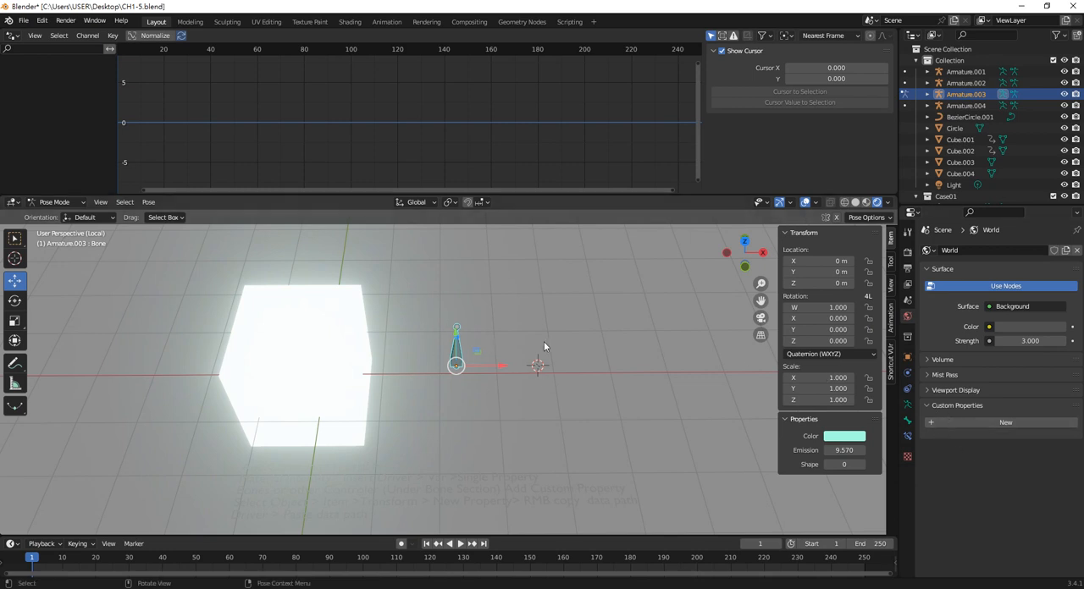
Review the settings of the bone's Color custom property, including its subtype options
{"action": "left_click", "coordinate": [906, 419]}
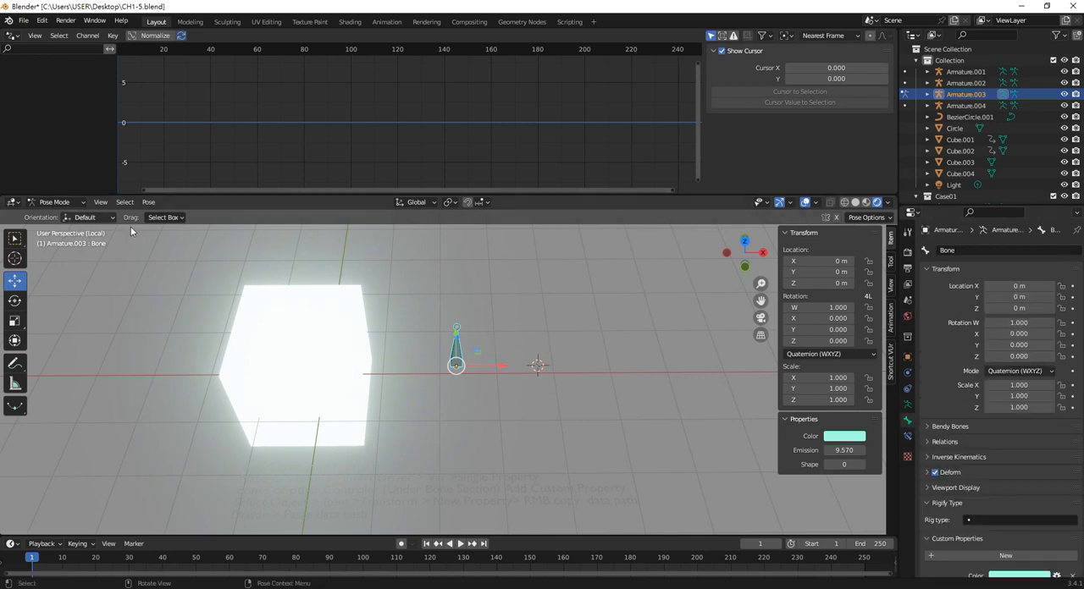
{"action": "scroll", "coordinate": [993, 510], "scroll_direction": "down", "scroll_amount": 2}
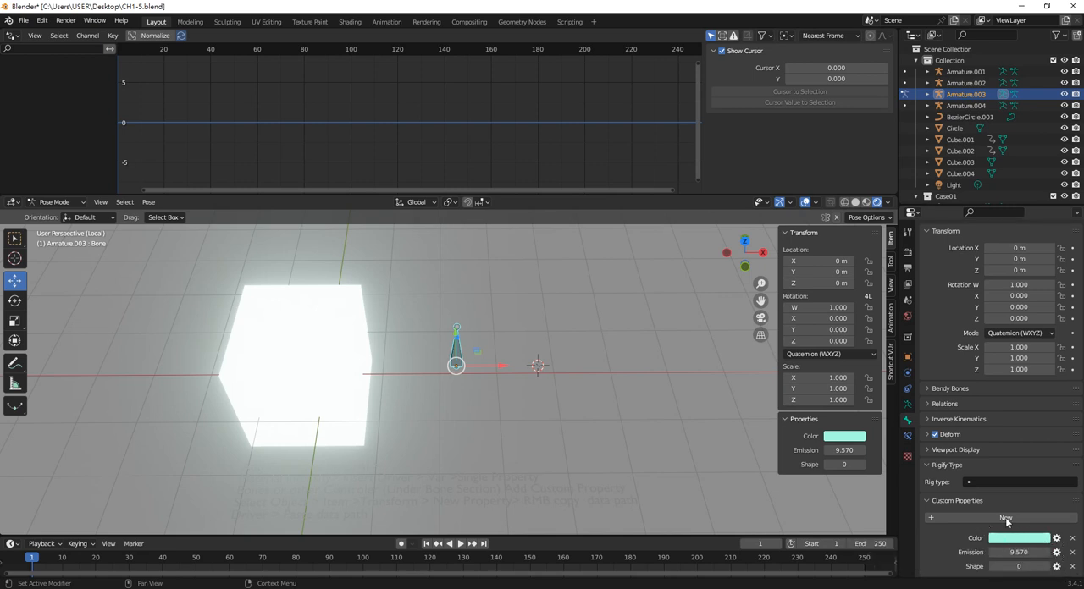
{"action": "left_click", "coordinate": [1056, 539]}
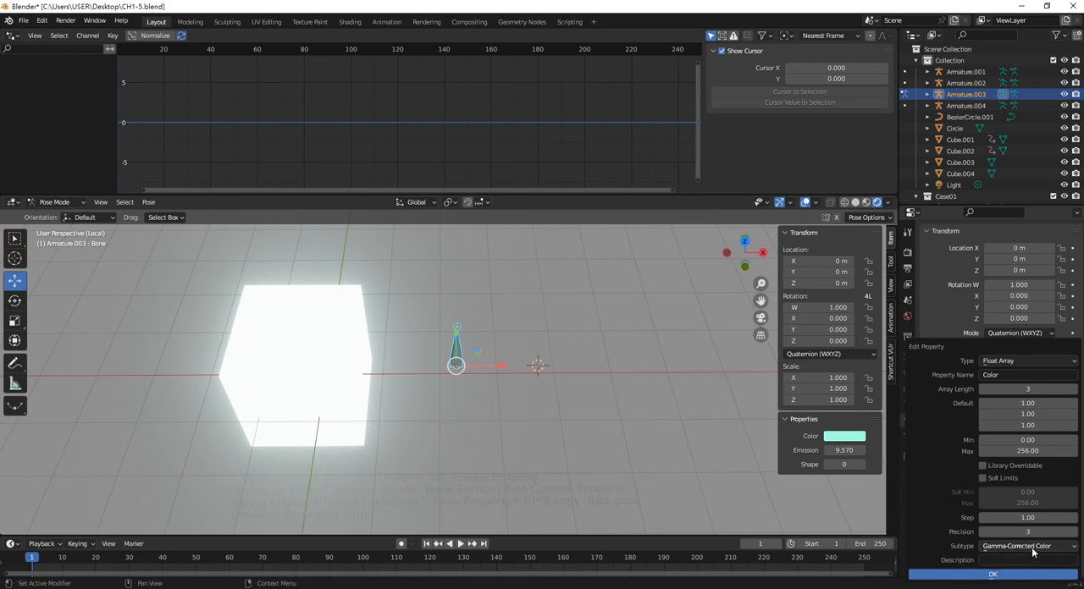
{"action": "left_click", "coordinate": [1032, 548]}
{"action": "left_click", "coordinate": [706, 408]}
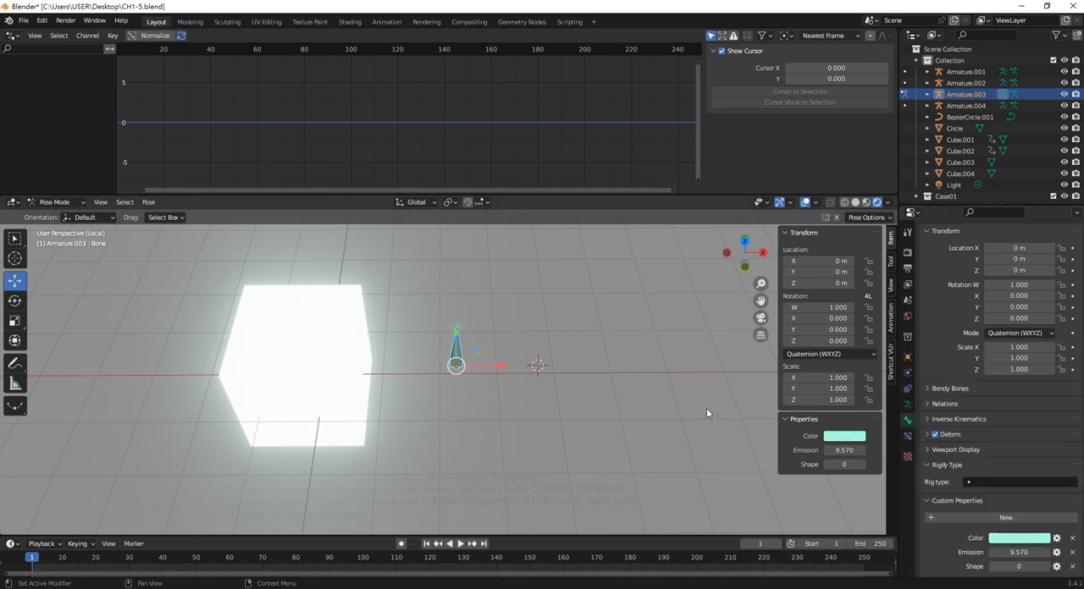
Change the bone's Color property to a pale lavender-blue and check the Emission color in the cube's material
{"action": "left_click", "coordinate": [308, 376]}
{"action": "left_click", "coordinate": [456, 349]}
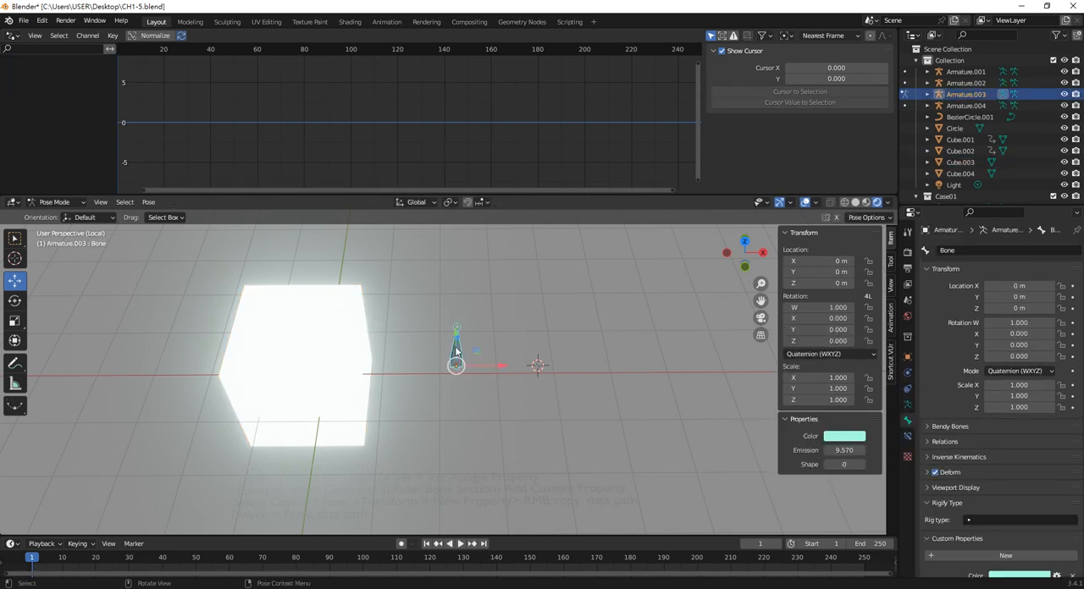
{"action": "left_click", "coordinate": [844, 436]}
{"action": "left_click_drag", "start_coordinate": [883, 336], "coordinate": [865, 310]}
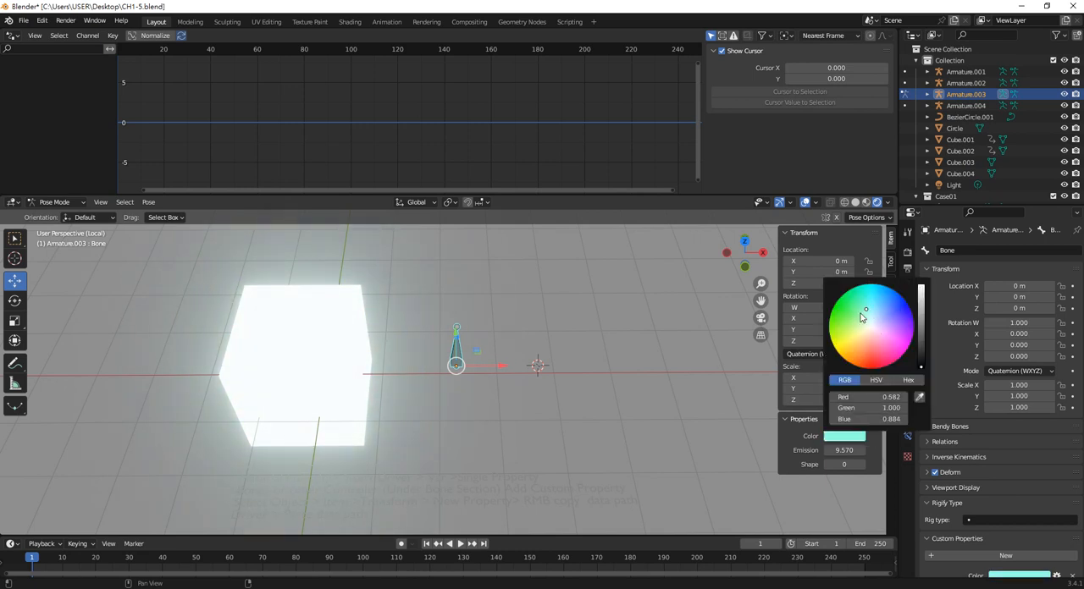
{"action": "left_click", "coordinate": [328, 357]}
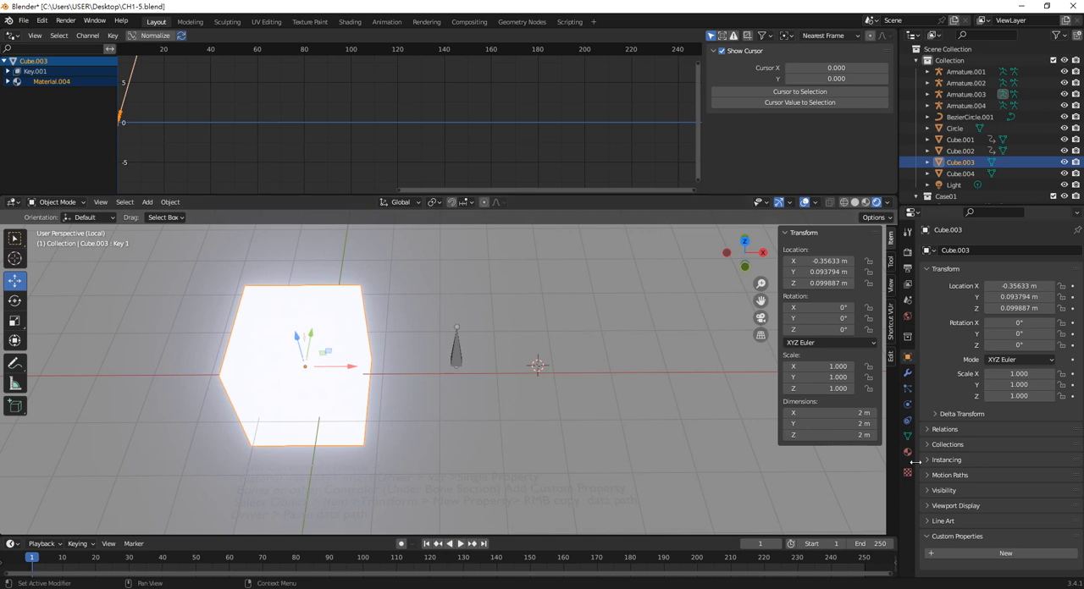
{"action": "left_click", "coordinate": [907, 452]}
{"action": "scroll", "coordinate": [1026, 544], "scroll_direction": "down", "scroll_amount": 8}
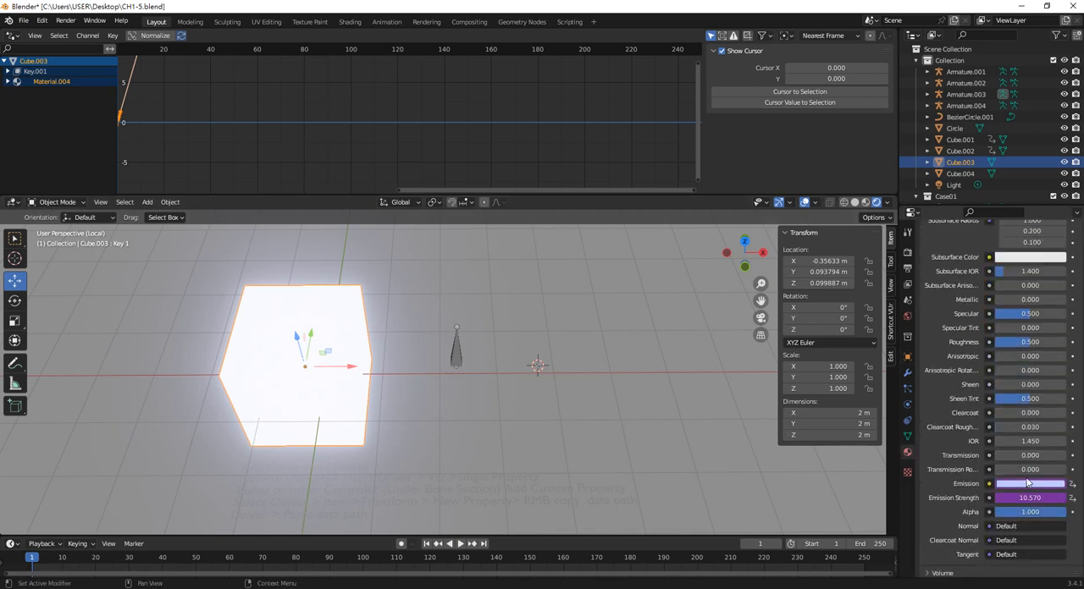
Check the cube material's Base Color and Emission fields, and set the bone's Emission property to 0
{"action": "scroll", "coordinate": [1049, 381], "scroll_direction": "up", "scroll_amount": 5}
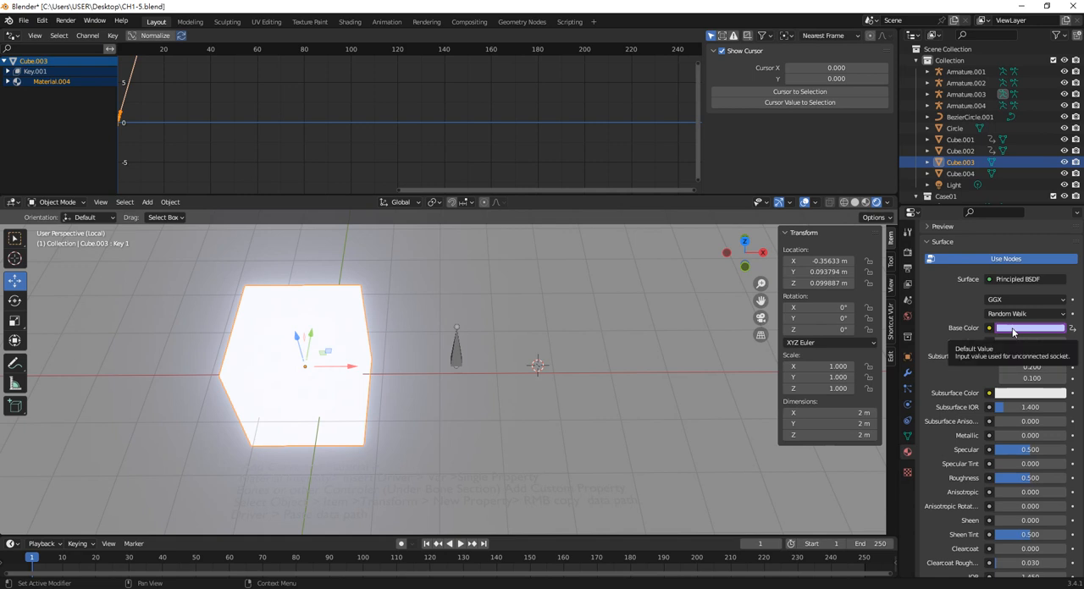
{"action": "scroll", "coordinate": [1016, 356], "scroll_direction": "down", "scroll_amount": 5}
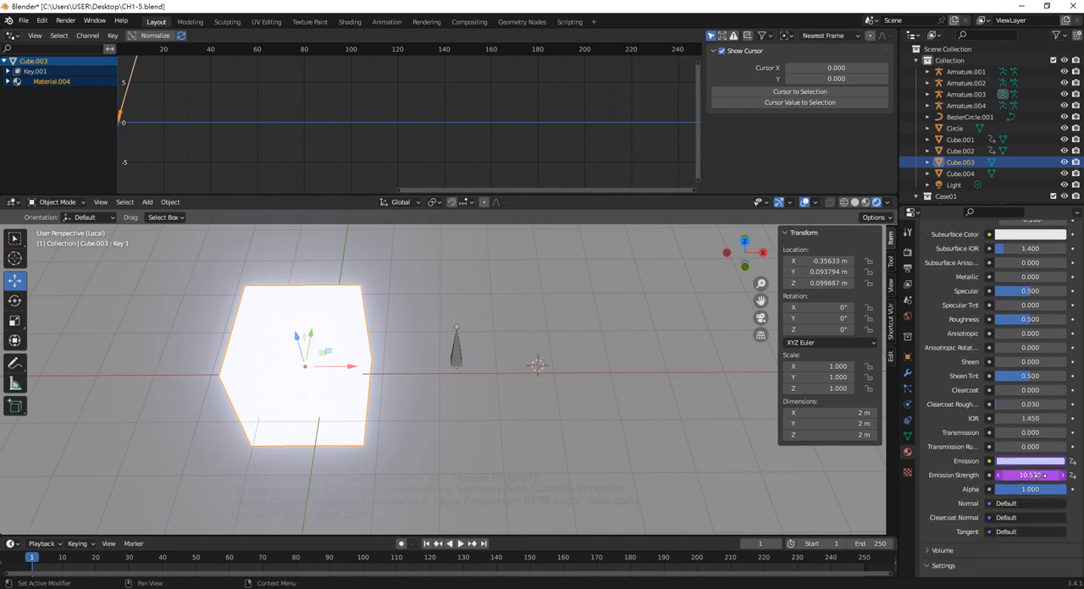
{"action": "left_click", "coordinate": [456, 356]}
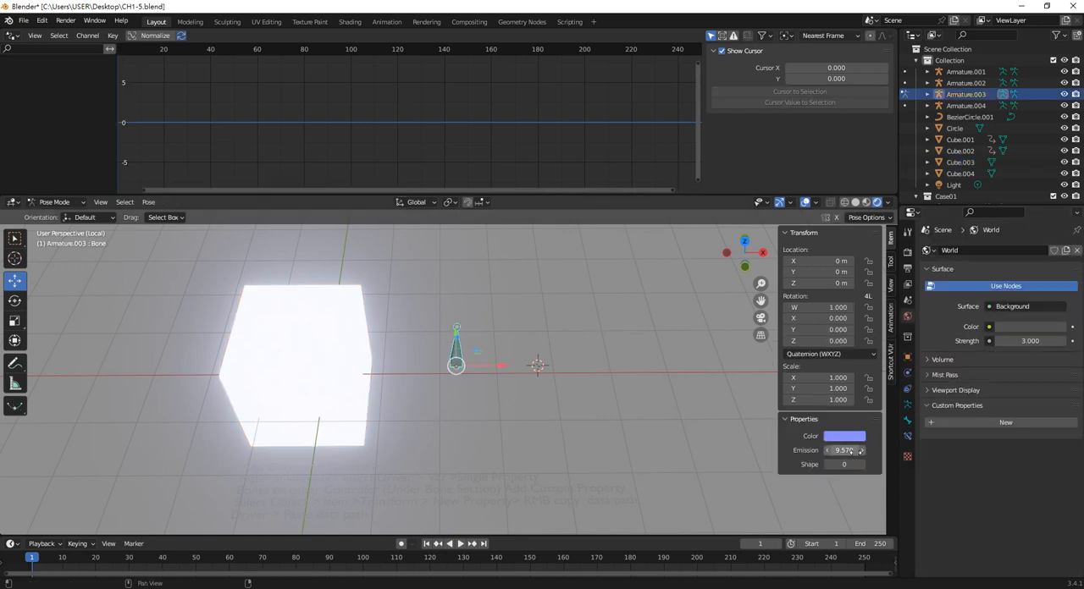
{"action": "left_click", "coordinate": [846, 451]}
{"action": "type", "text": "0"}
{"action": "key", "text": "Return"}
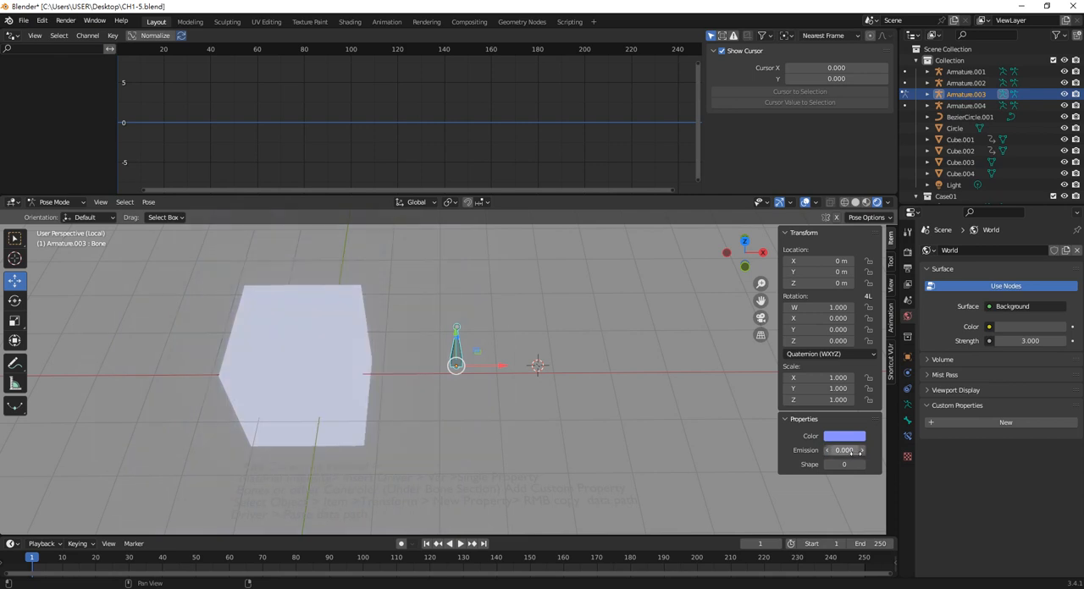
Change the bone's Color property to a light sky blue and try out its Shape property
{"action": "left_click", "coordinate": [467, 347]}
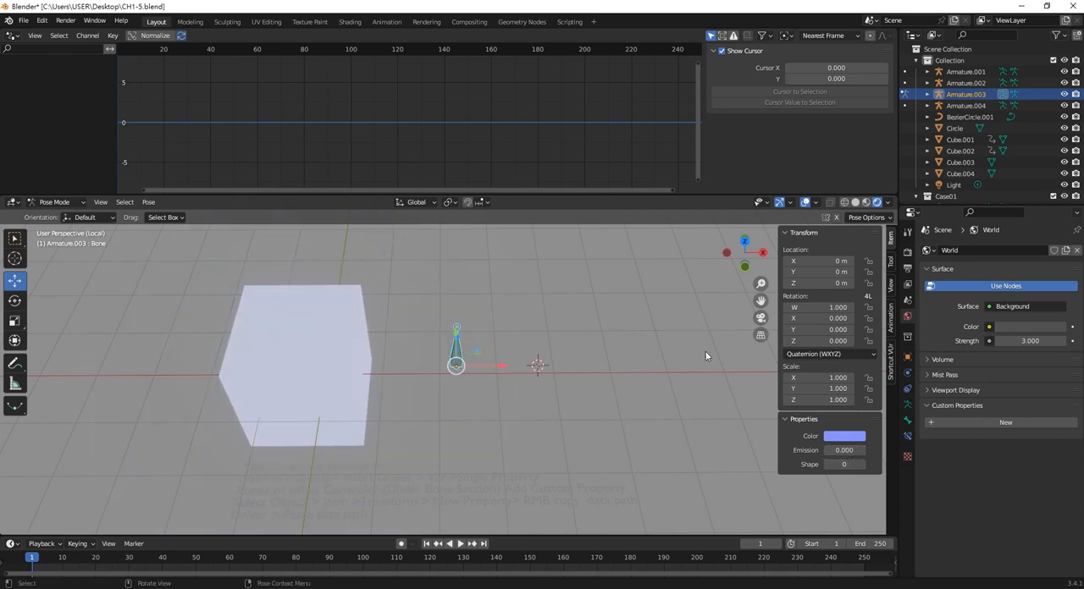
{"action": "left_click", "coordinate": [851, 436]}
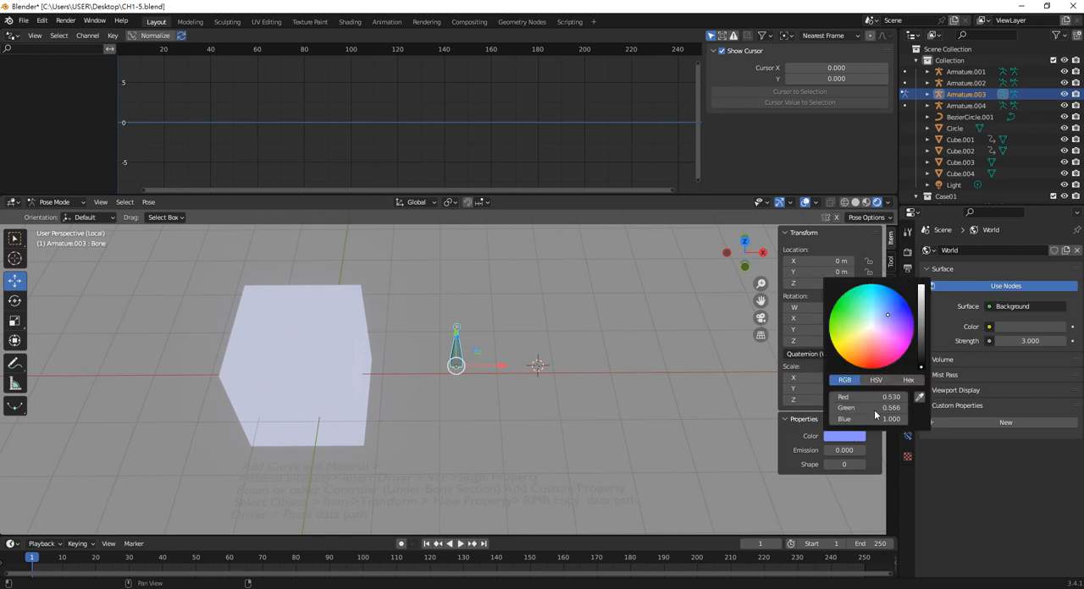
{"action": "mouse_move", "coordinate": [893, 327]}
{"action": "left_mouse_down"}
{"action": "mouse_move", "coordinate": [873, 311]}
{"action": "mouse_move", "coordinate": [862, 337]}
{"action": "mouse_move", "coordinate": [870, 329]}
{"action": "mouse_move", "coordinate": [872, 349]}
{"action": "mouse_move", "coordinate": [870, 328]}
{"action": "mouse_move", "coordinate": [872, 345]}
{"action": "mouse_move", "coordinate": [853, 335]}
{"action": "mouse_move", "coordinate": [880, 308]}
{"action": "mouse_move", "coordinate": [892, 339]}
{"action": "mouse_move", "coordinate": [887, 309]}
{"action": "left_mouse_up"}
{"action": "left_click", "coordinate": [455, 342]}
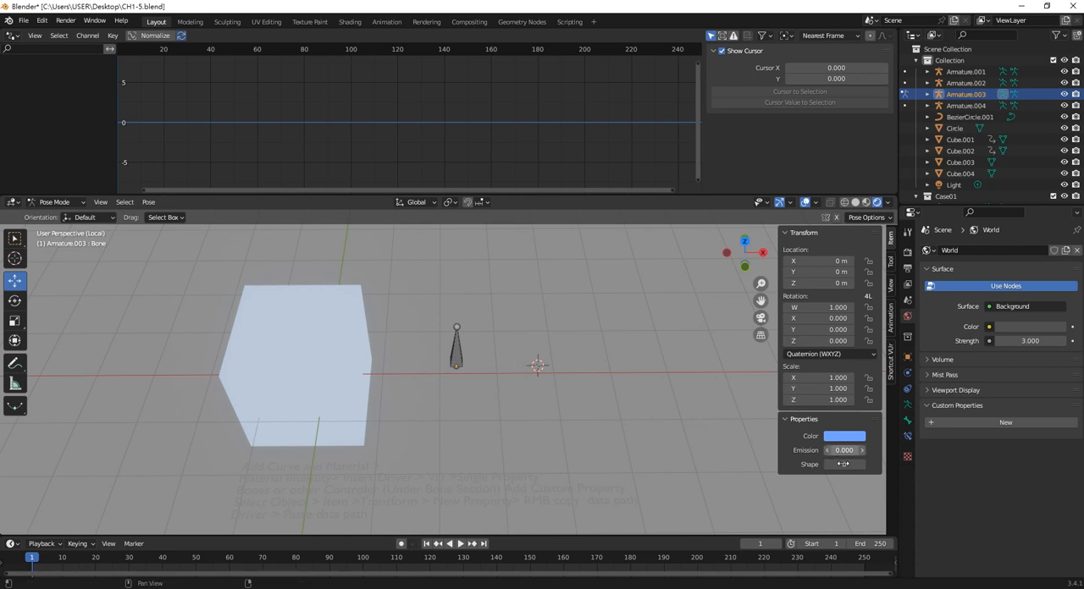
{"action": "mouse_move", "coordinate": [845, 465]}
{"action": "left_mouse_down"}
{"action": "mouse_move", "coordinate": [860, 465]}
{"action": "mouse_move", "coordinate": [844, 464]}
{"action": "left_mouse_up"}
Select the text note below the cube and review its written steps for the Single Property driver setup
{"action": "left_click", "coordinate": [602, 497]}
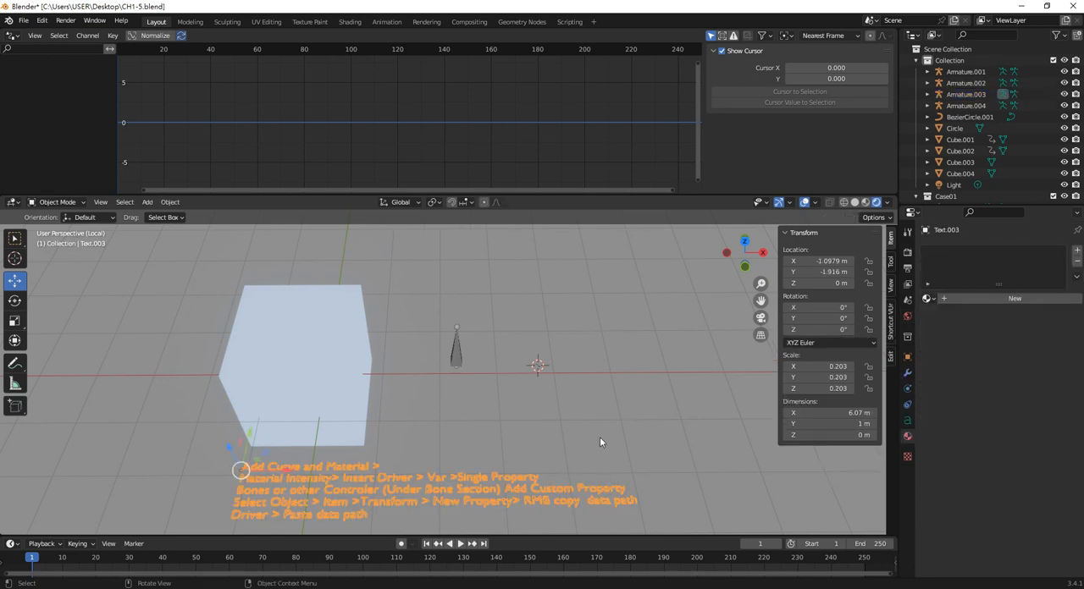
{"action": "middle_click_drag", "start_coordinate": [601, 433], "coordinate": [624, 429], "text": "shift"}
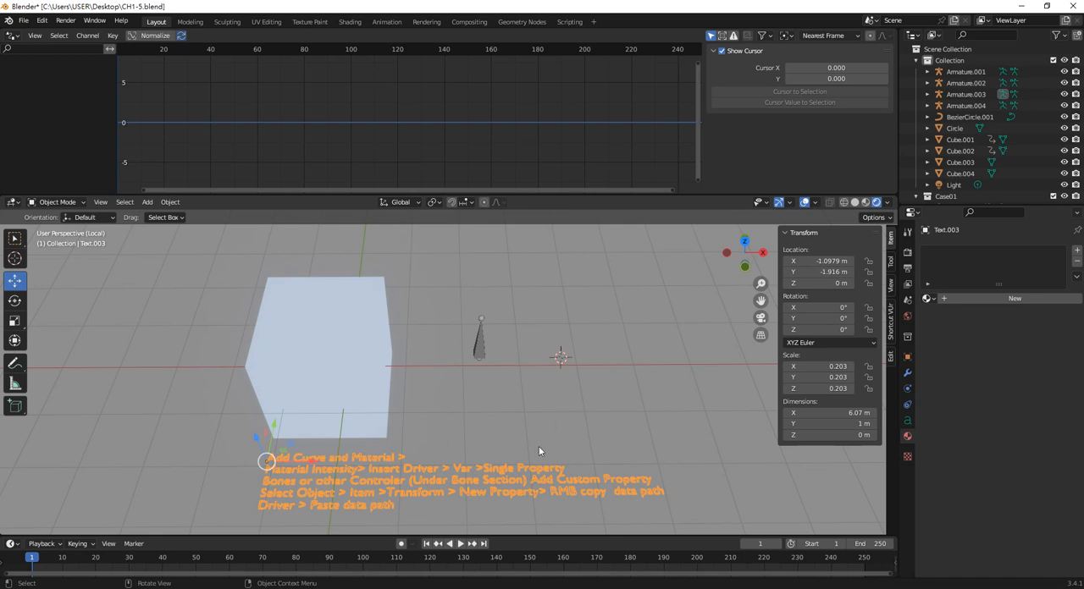
{"action": "middle_click_drag", "start_coordinate": [580, 404], "coordinate": [579, 403]}
{"action": "key", "text": "alt+Tab"}
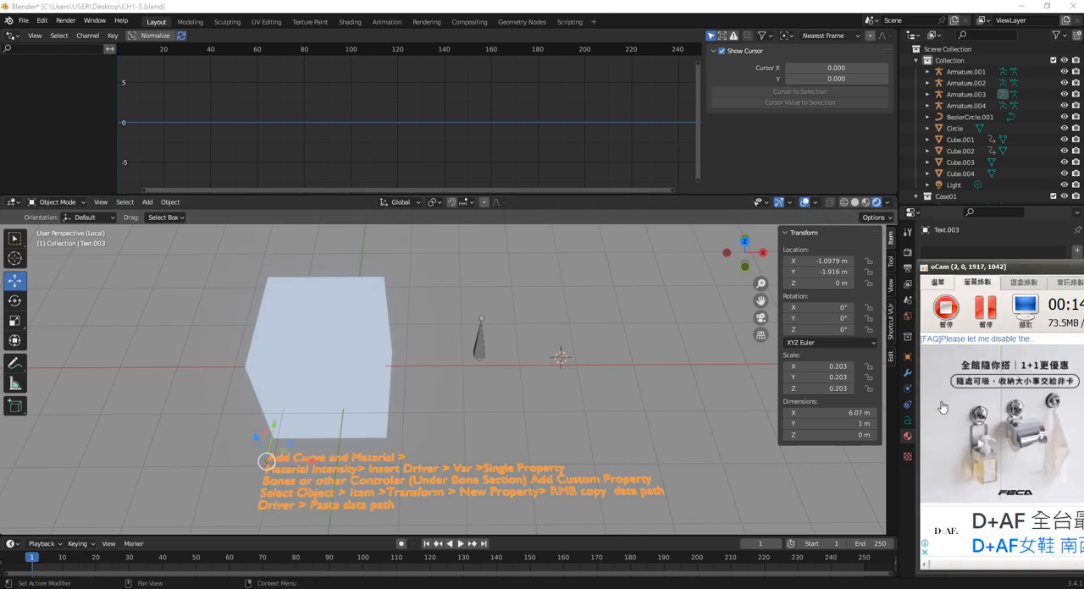